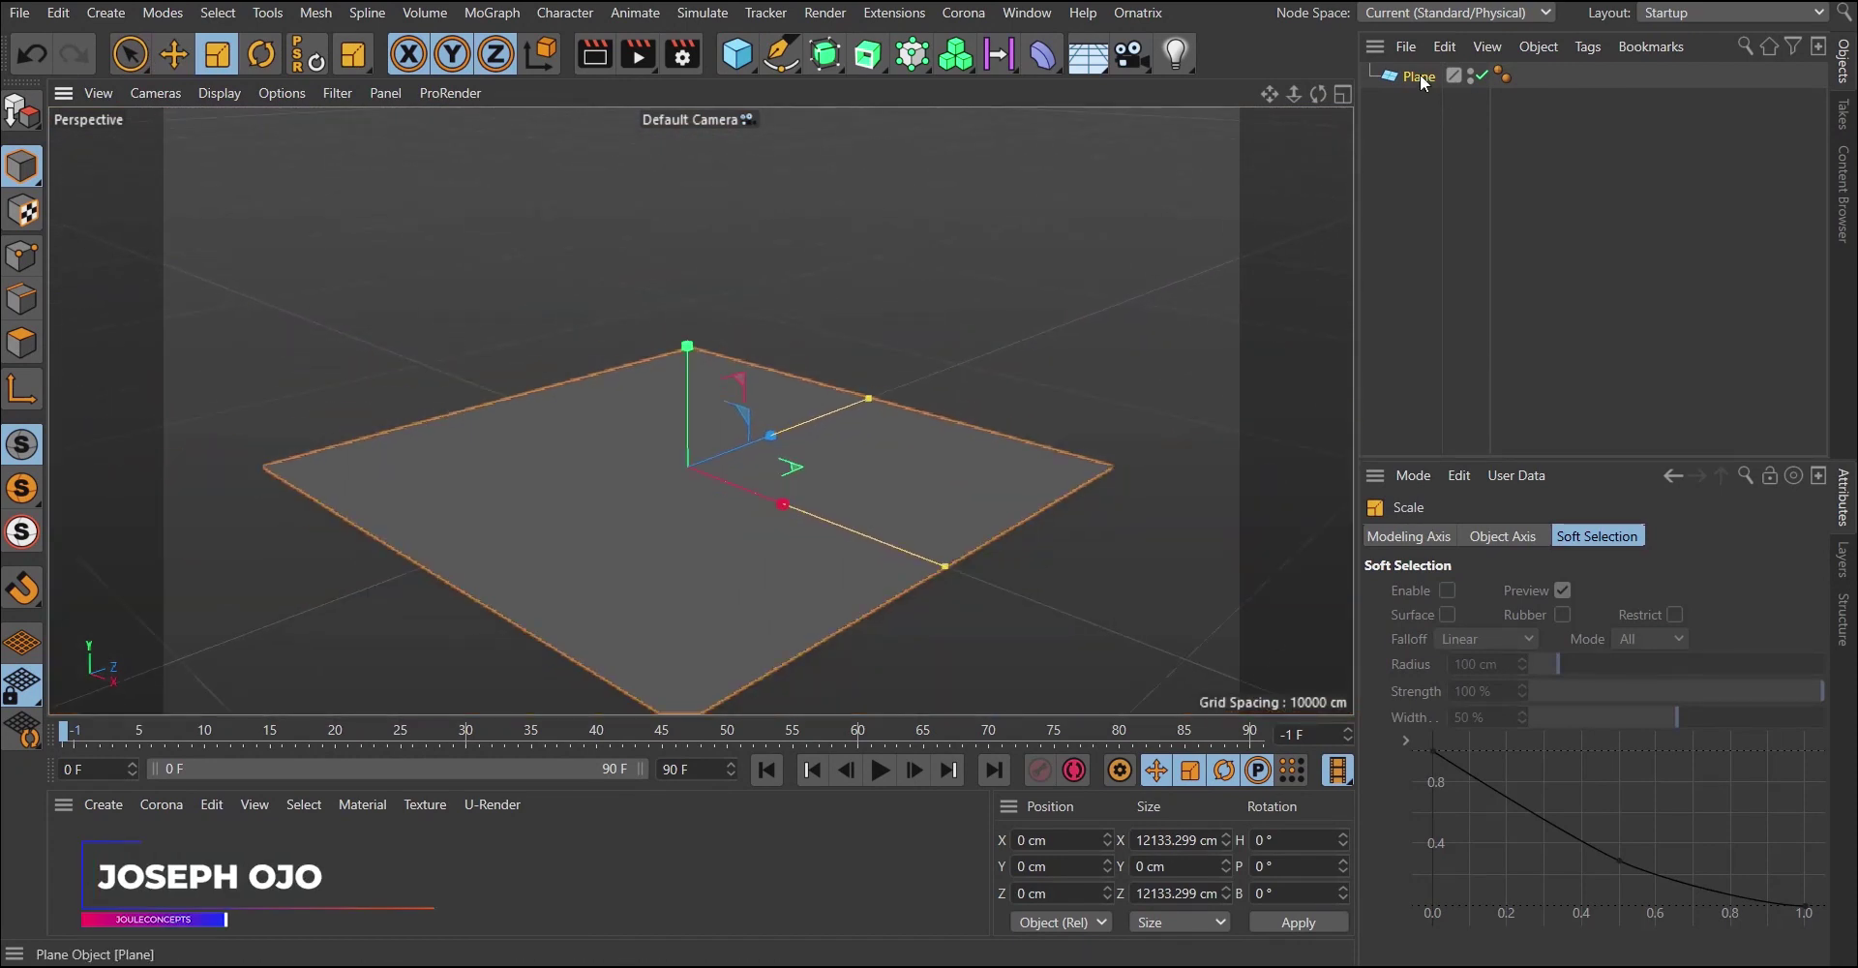
# Rename the plane object as Floor.
pyautogui.doubleClick(1420, 76)
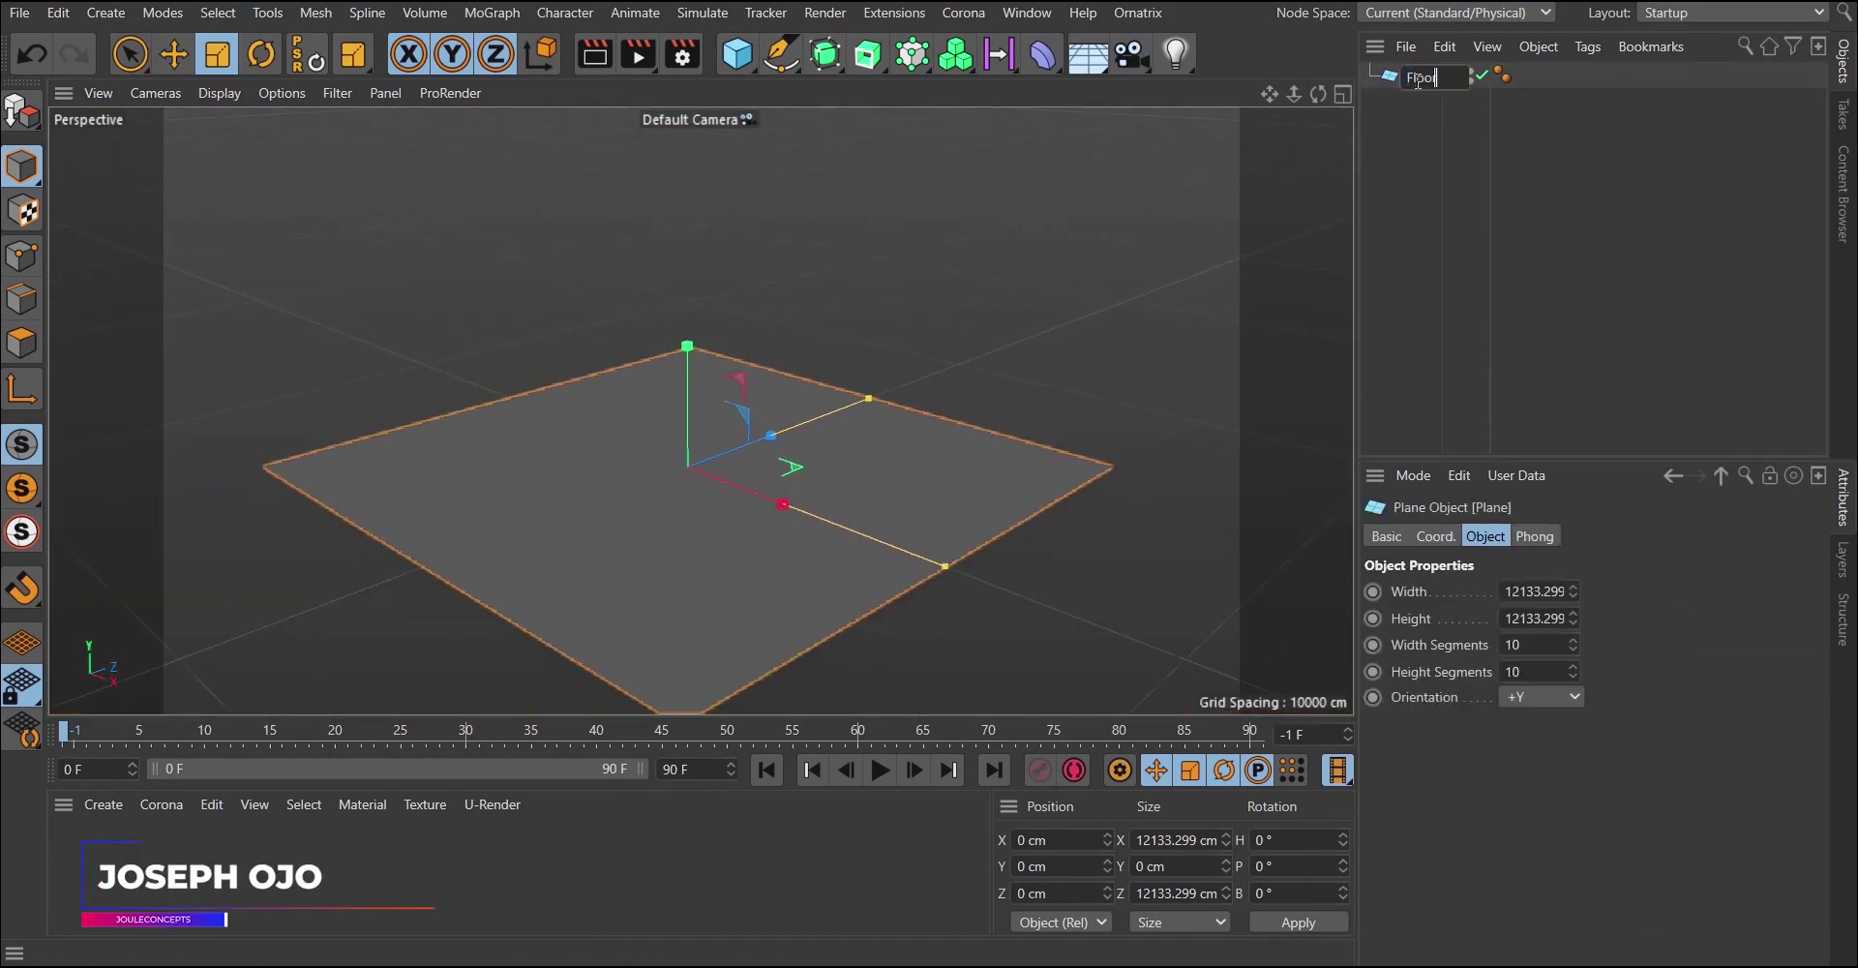
# Add a pyramid raised about 300 cm above the floor and scale it down uniformly to about 90 cm.
pyautogui.click(726, 66)
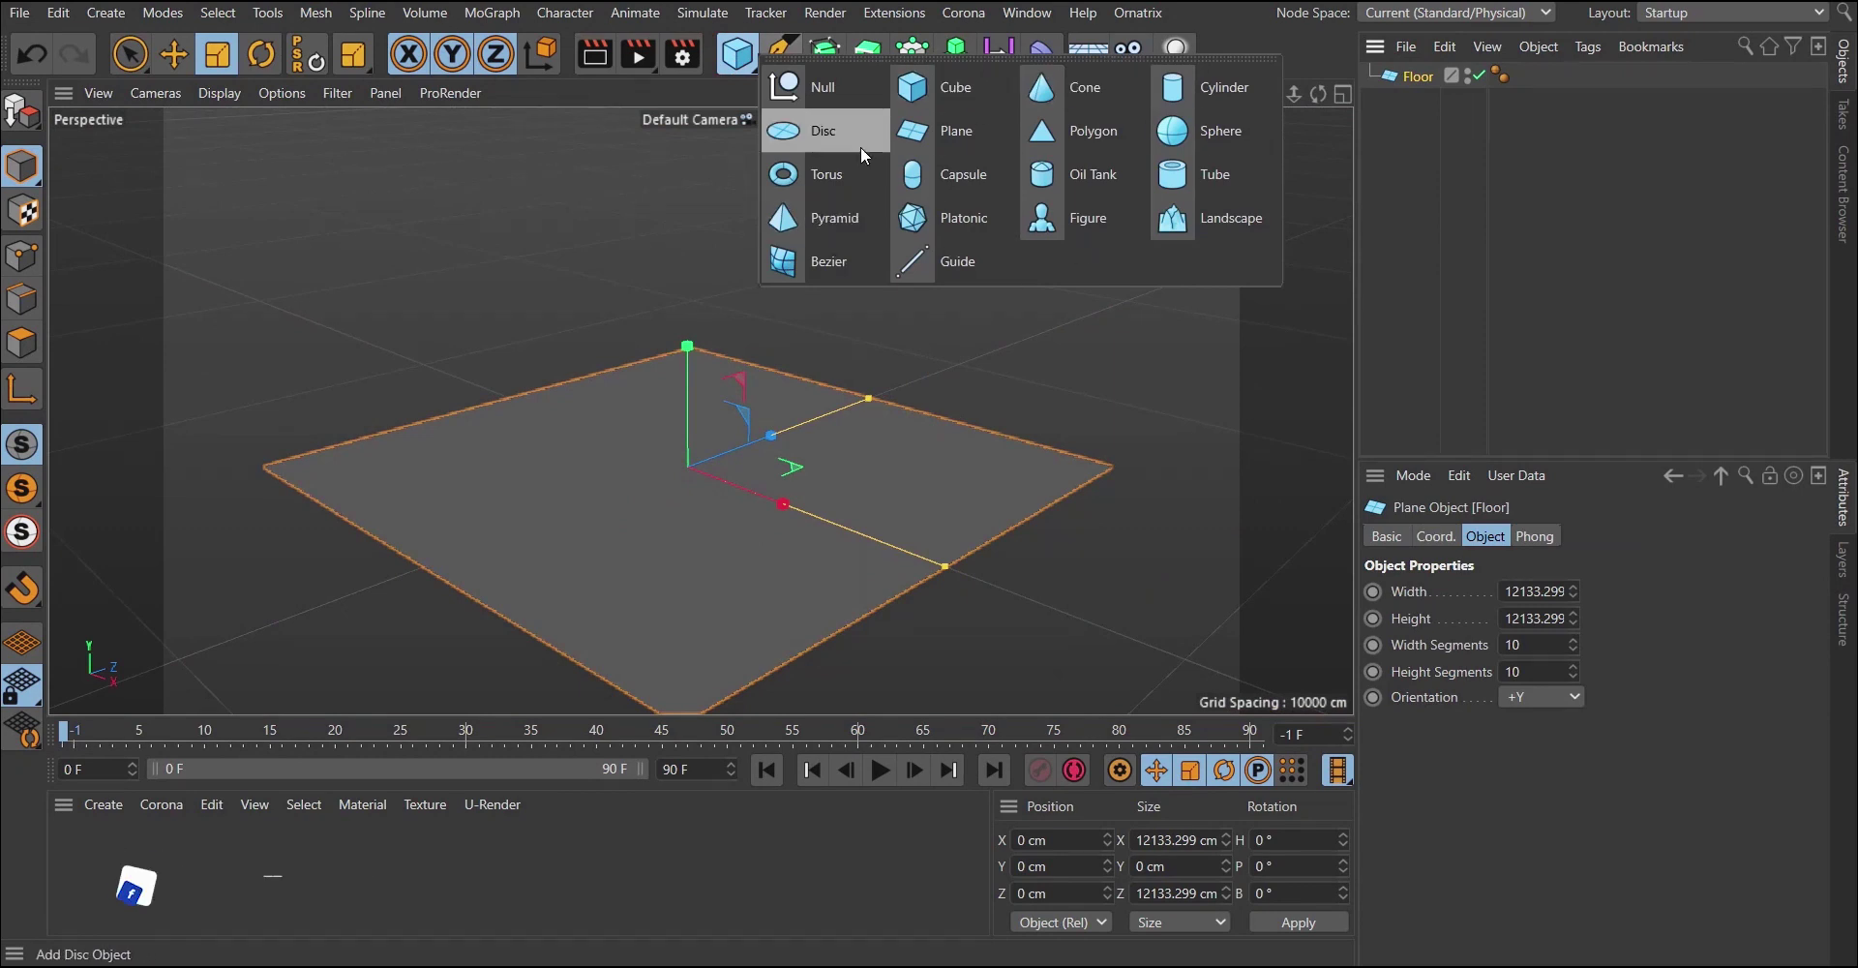
pyautogui.click(813, 215)
pyautogui.scroll(4, 670, 462)
pyautogui.press('e')
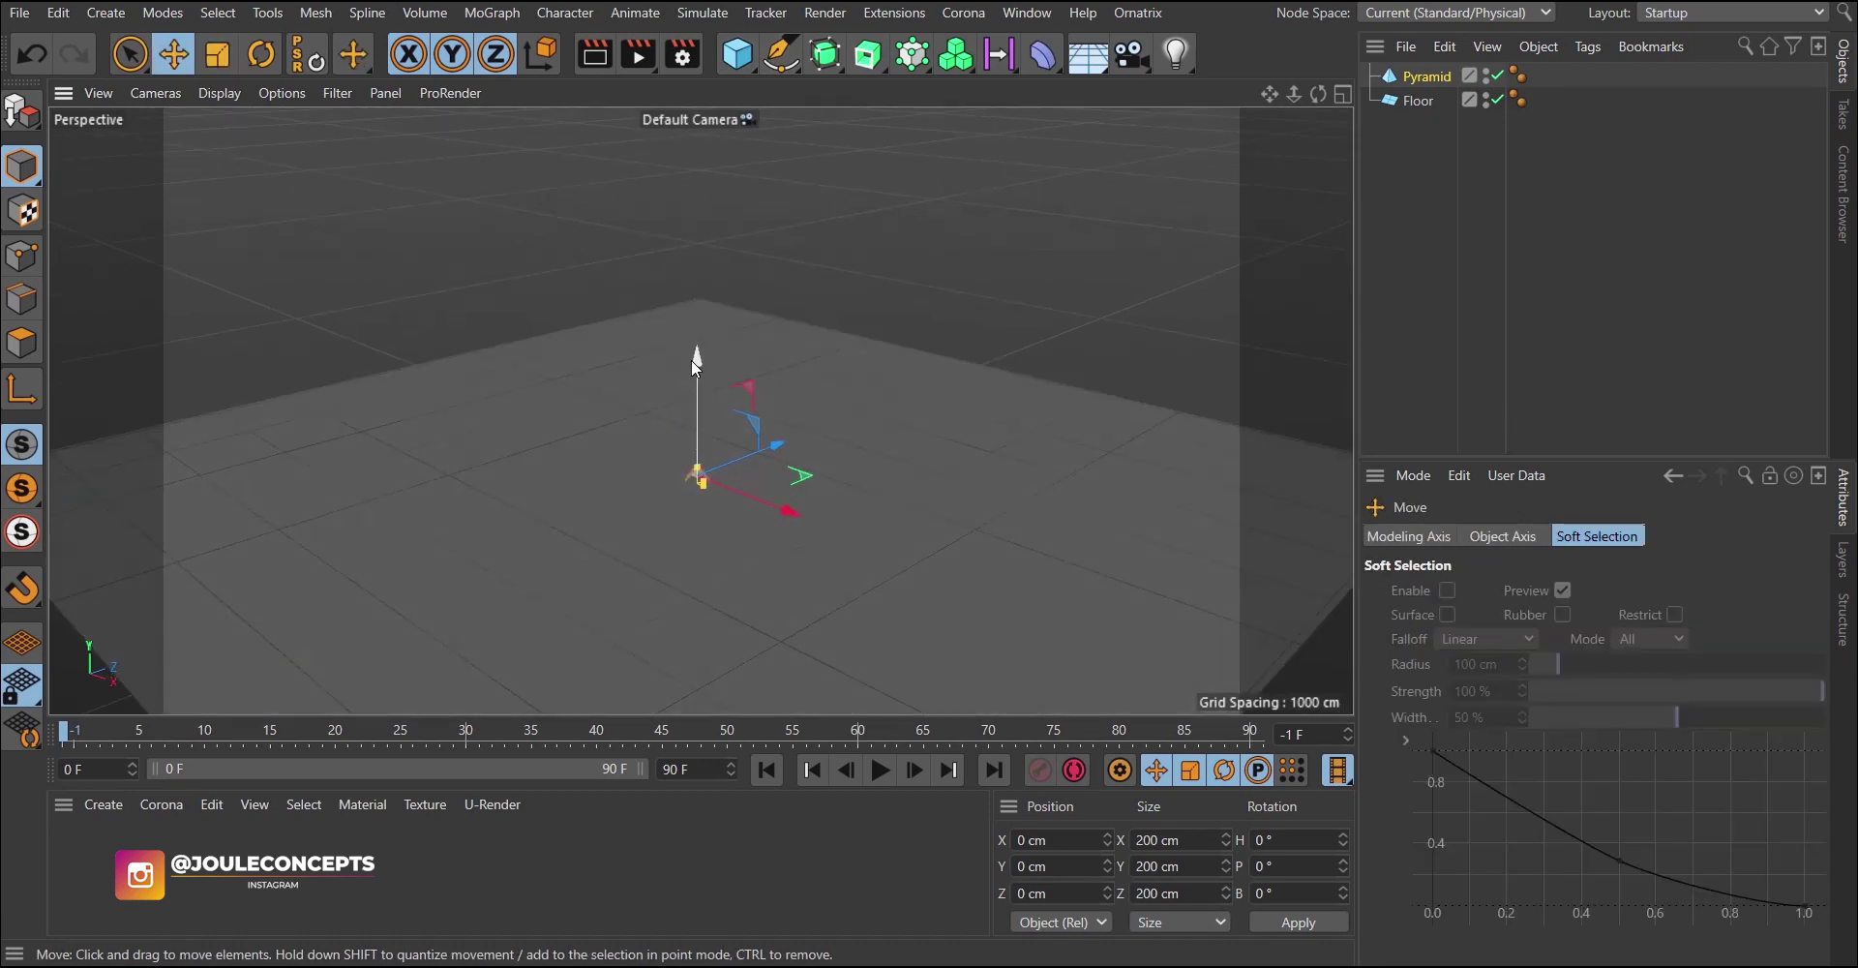
pyautogui.moveTo(692, 358)
pyautogui.mouseDown()
pyautogui.moveTo(691, 316)
pyautogui.moveTo(692, 337)
pyautogui.mouseUp()
pyautogui.scroll(5, 688, 418)
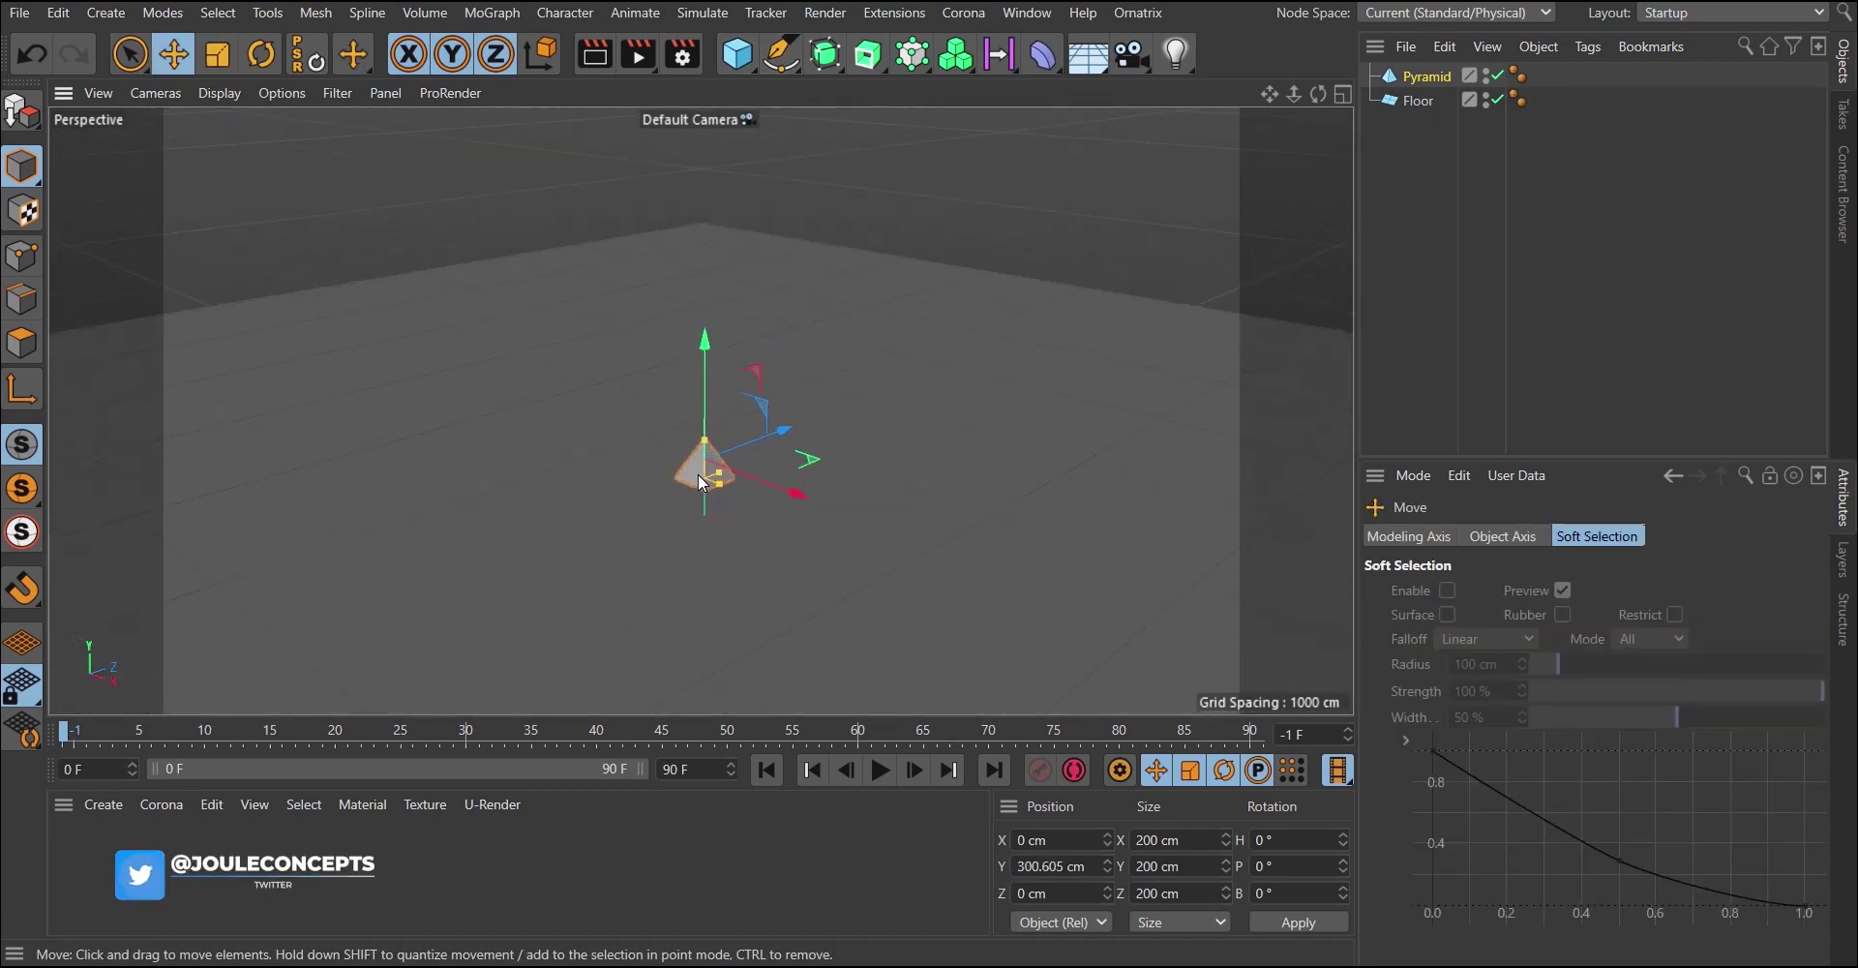
pyautogui.press('t')
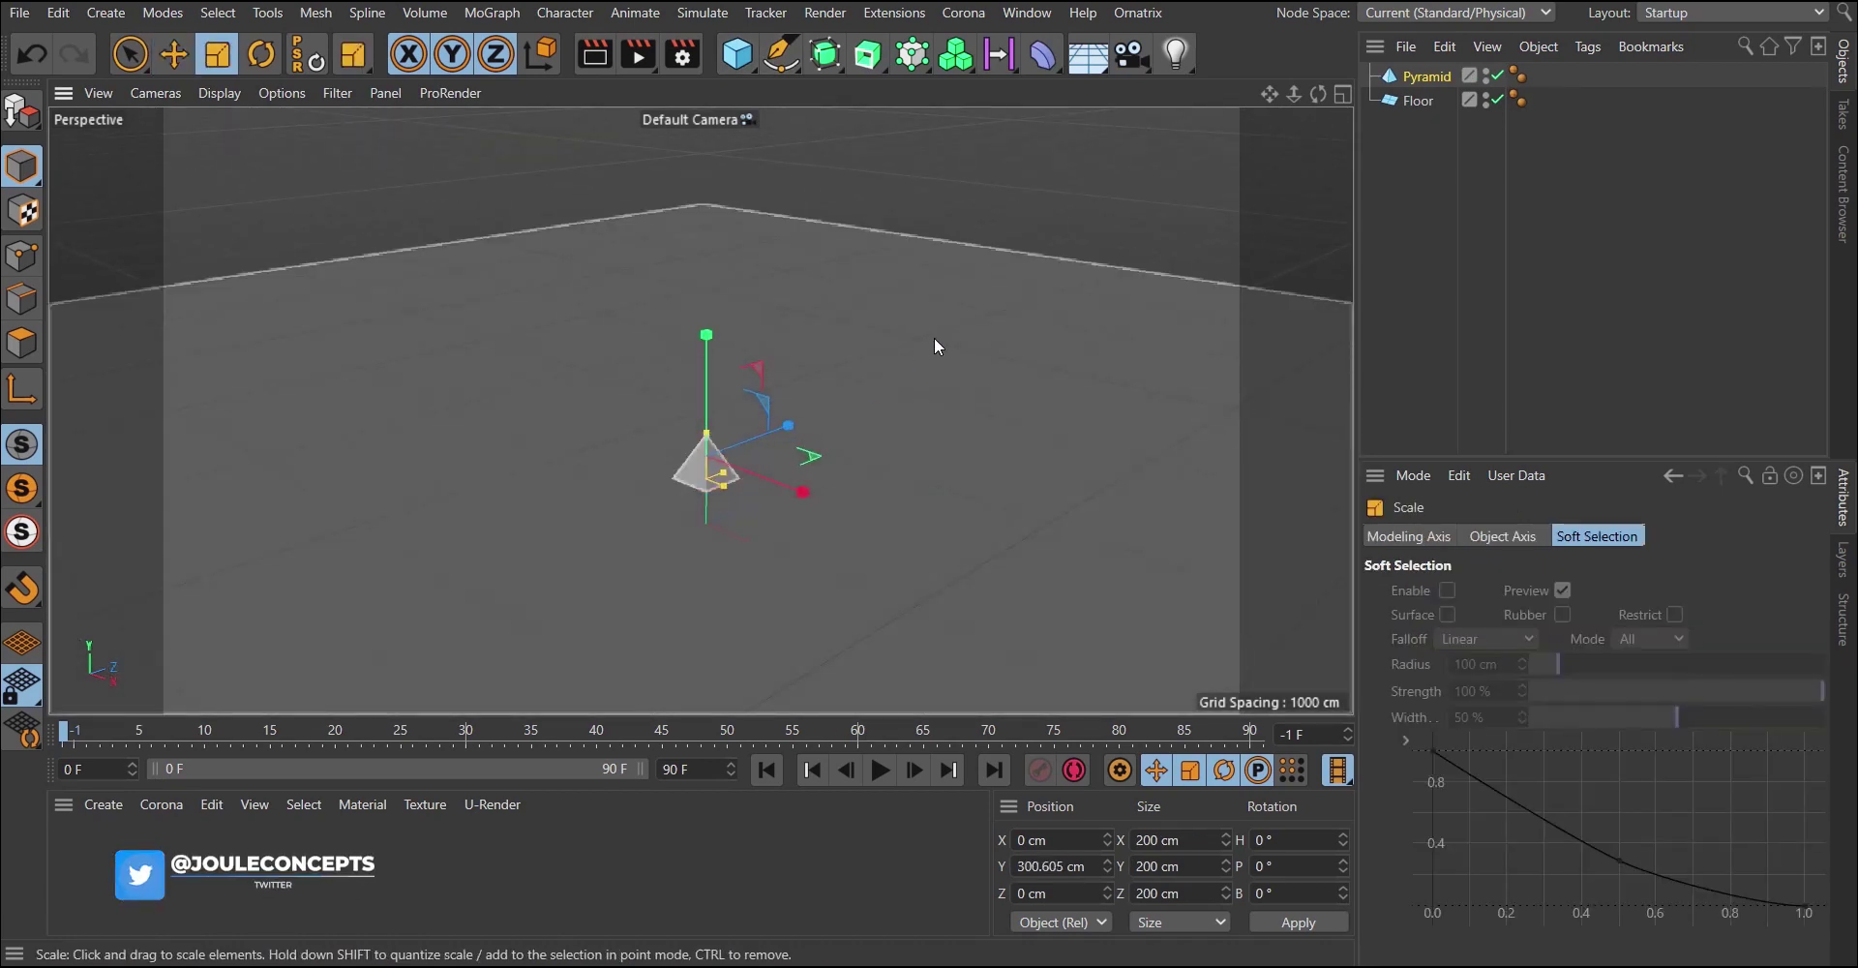
pyautogui.moveTo(973, 330); pyautogui.dragTo(736, 536)
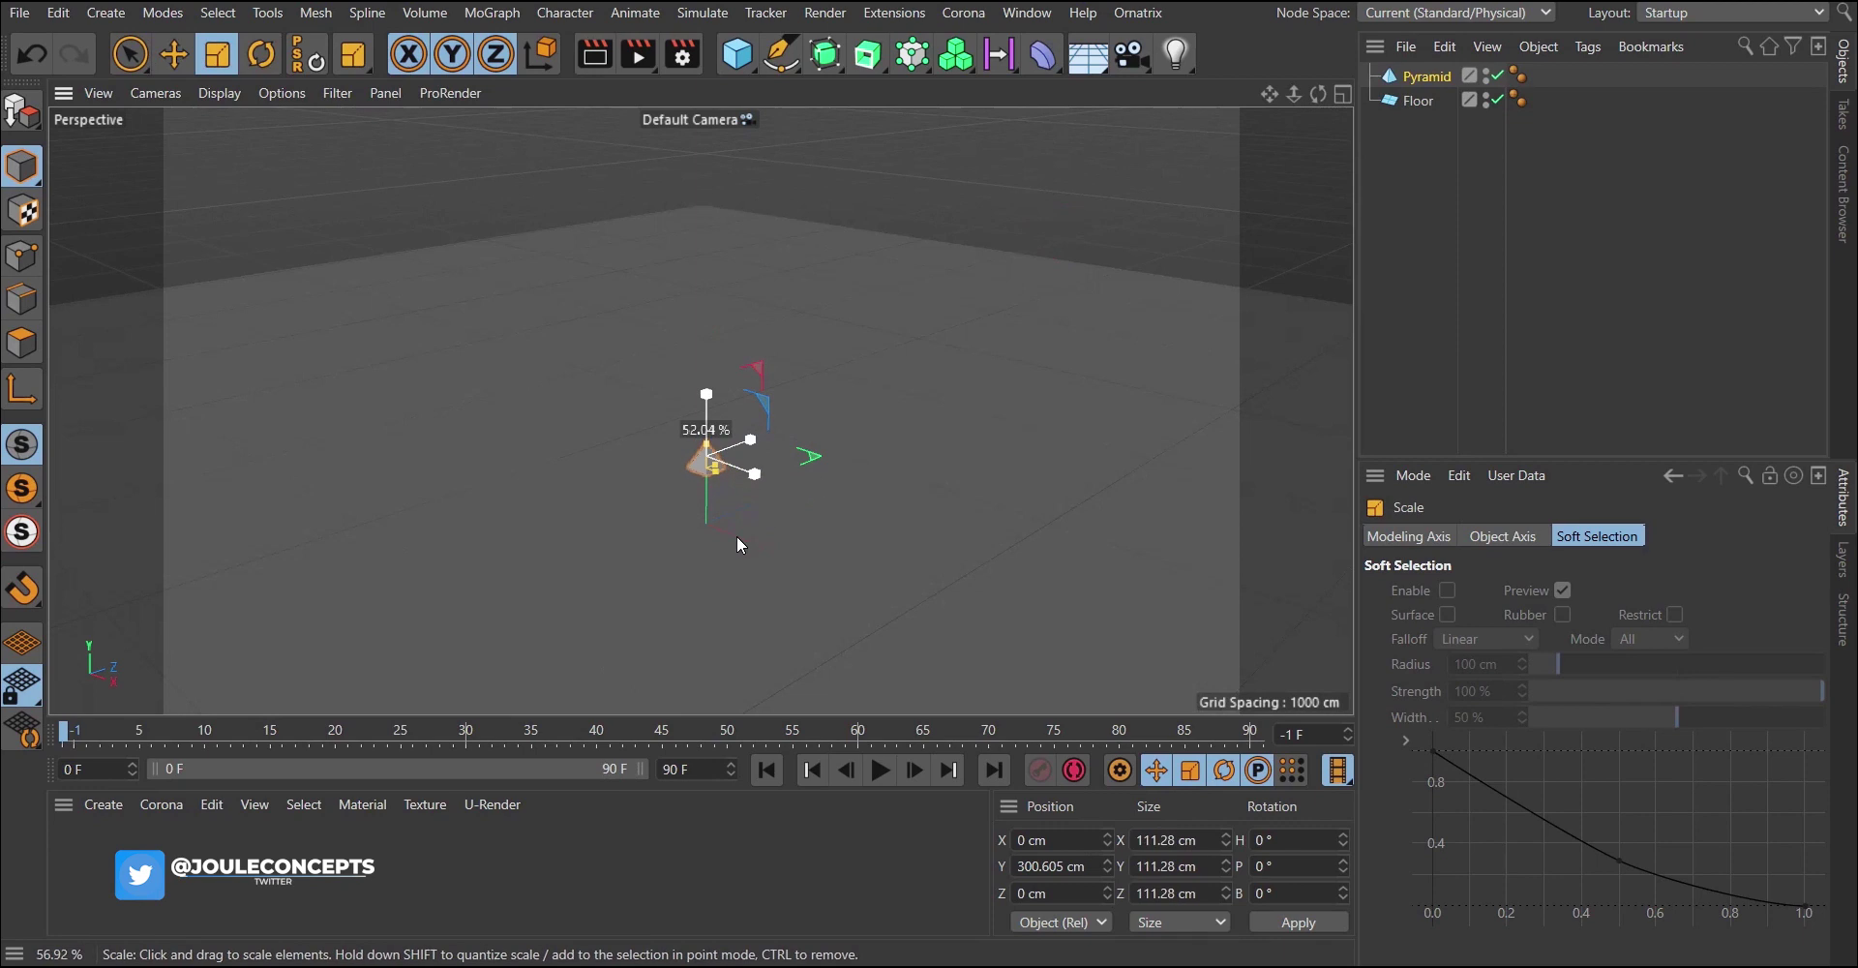
# Add a cube scaled down to about 83 cm and a cone scaled down to about 103 cm at the origin.
pyautogui.click(738, 54)
pyautogui.moveTo(1166, 195); pyautogui.dragTo(786, 579)
pyautogui.click(743, 66)
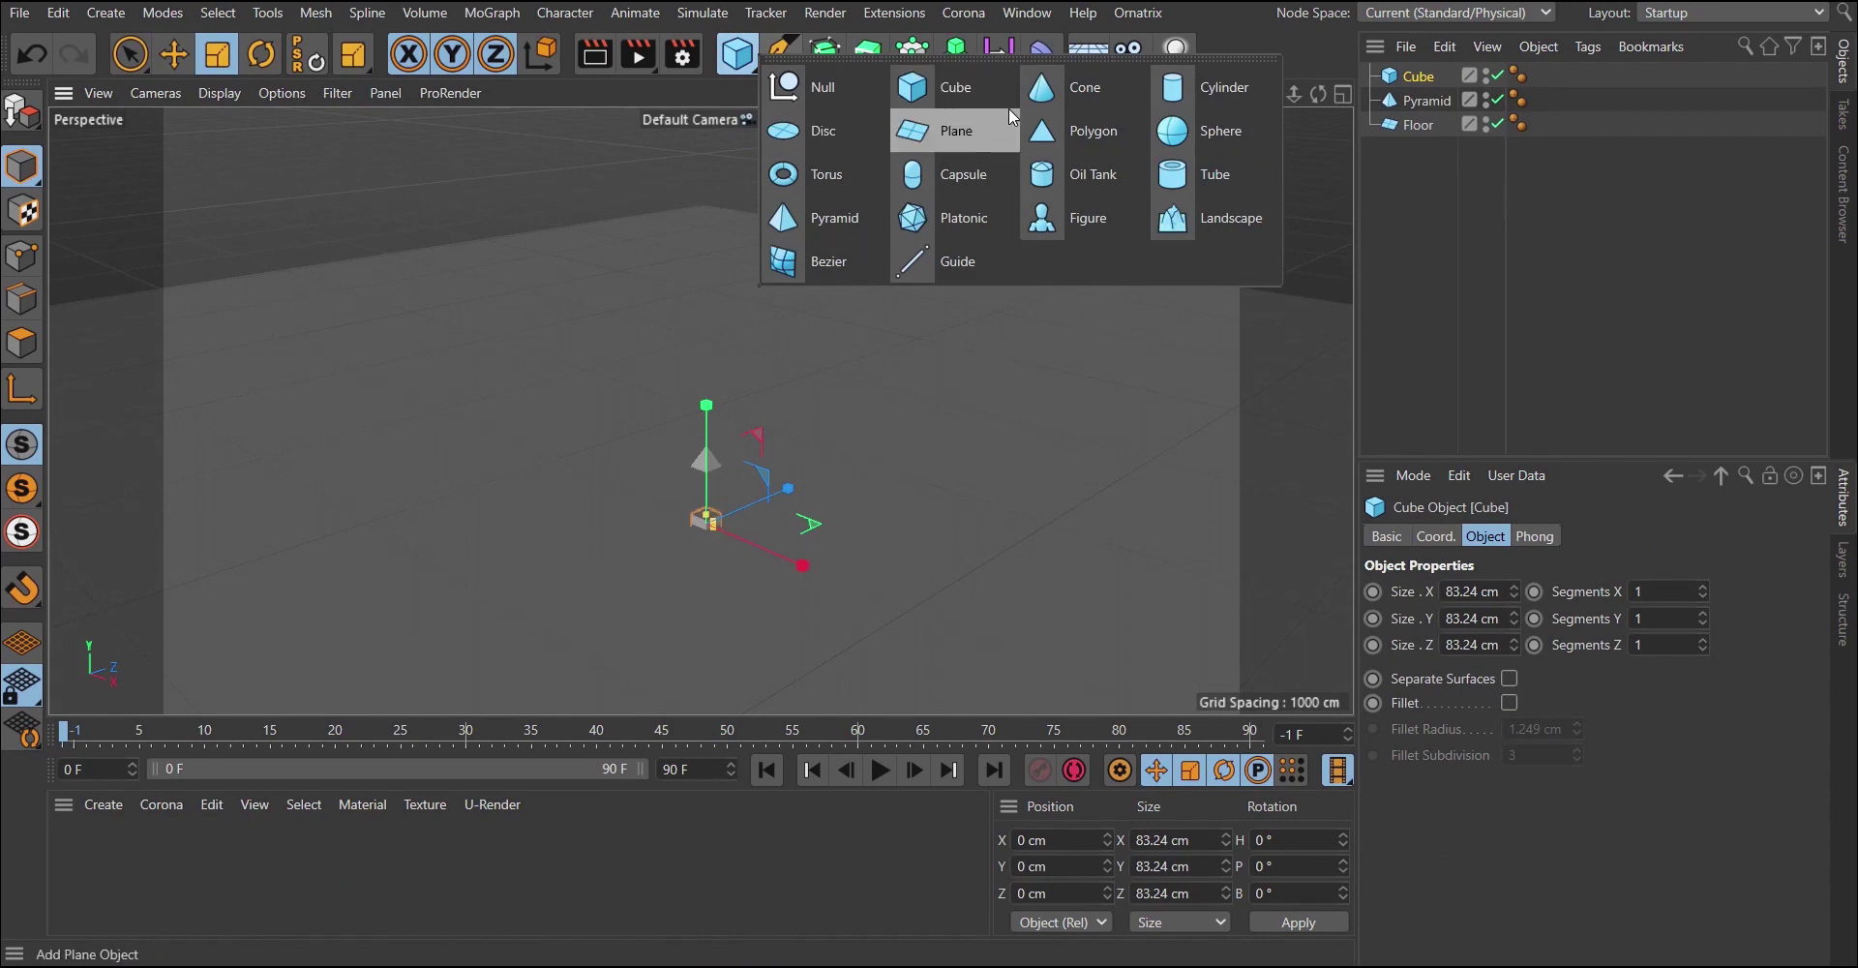
pyautogui.click(1050, 101)
pyautogui.moveTo(1150, 167); pyautogui.dragTo(872, 431)
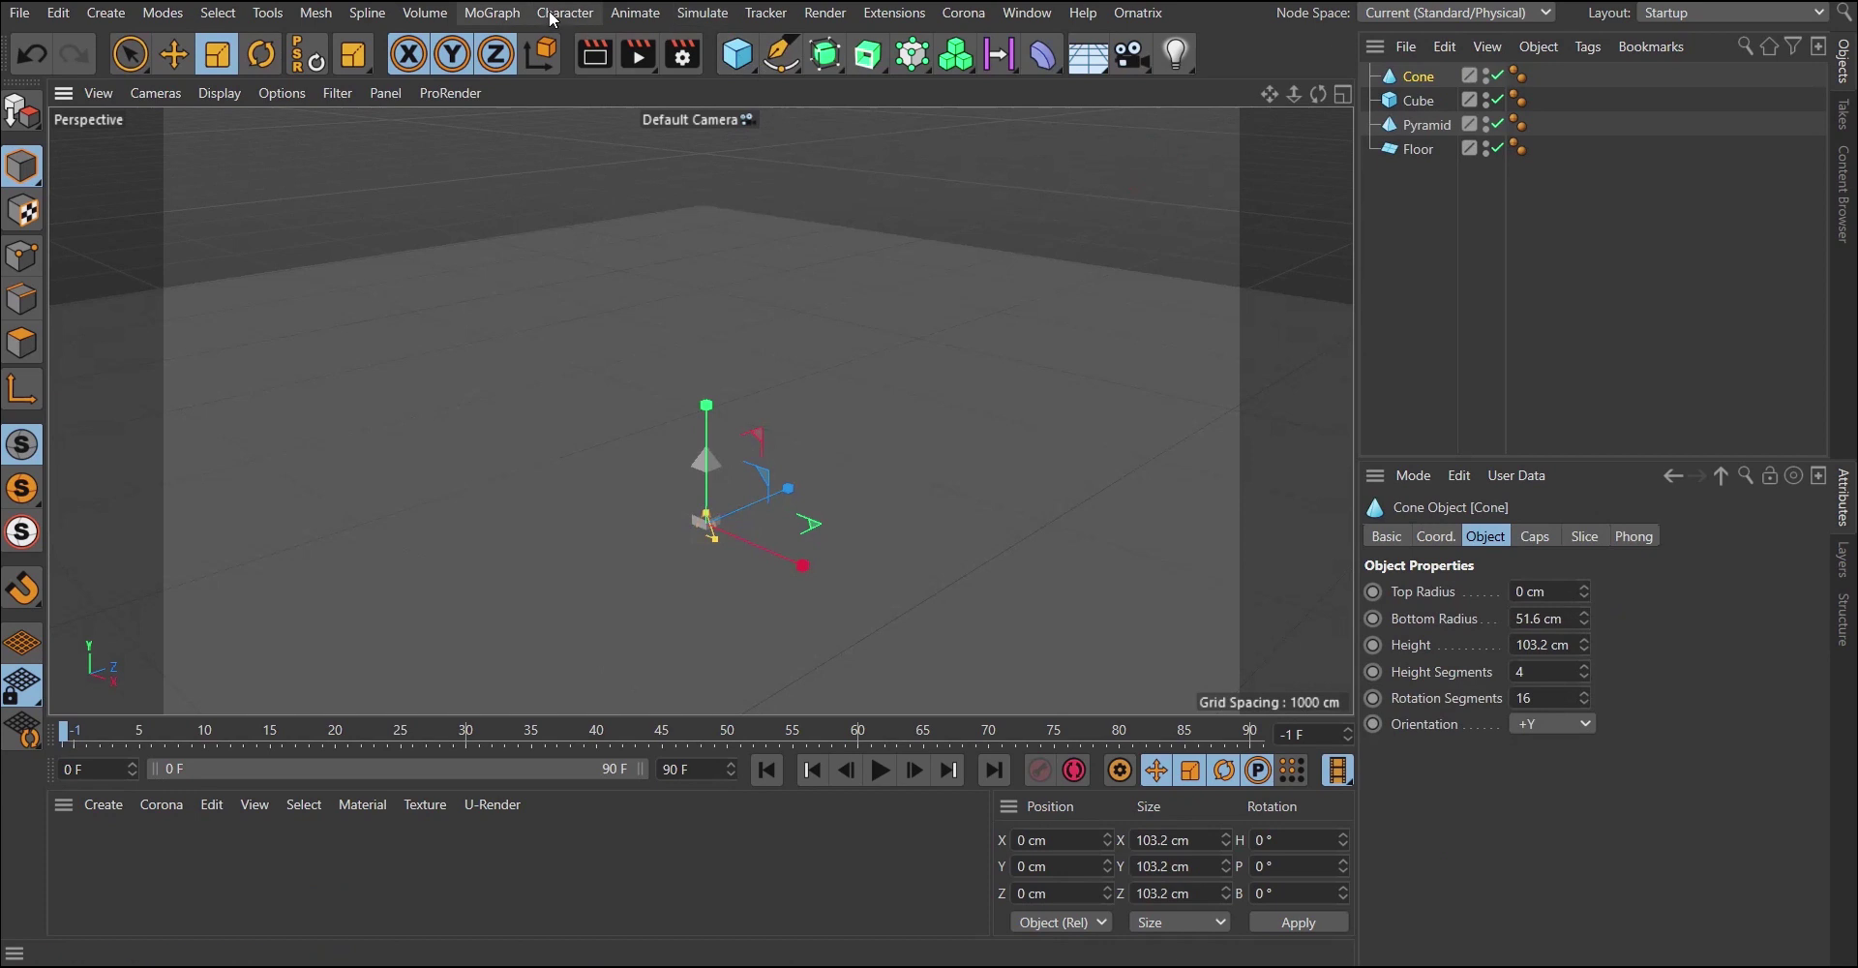
# Create a MoGraph Cloner and make the cone, cube and pyramid its children.
pyautogui.click(489, 14)
pyautogui.click(512, 96)
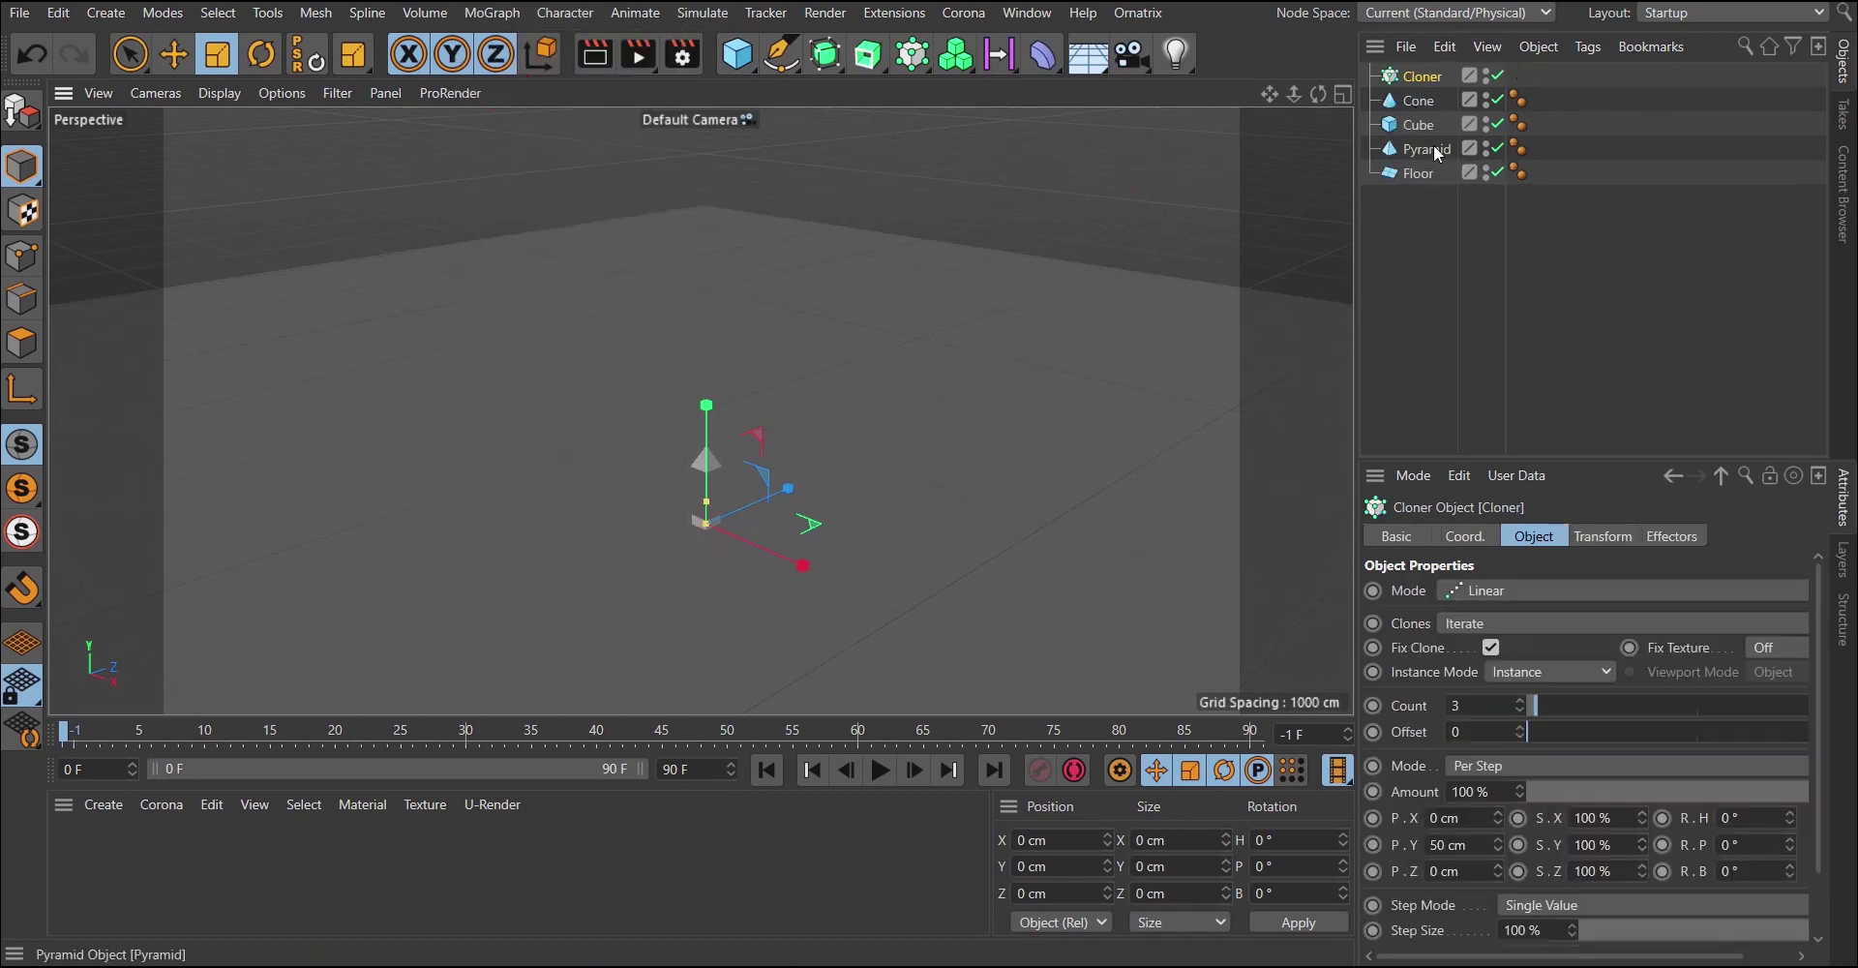
pyautogui.click(1436, 150)
pyautogui.keyDown('shift'); pyautogui.click(1418, 100); pyautogui.keyUp('shift')
pyautogui.moveTo(1420, 97); pyautogui.dragTo(1420, 78)
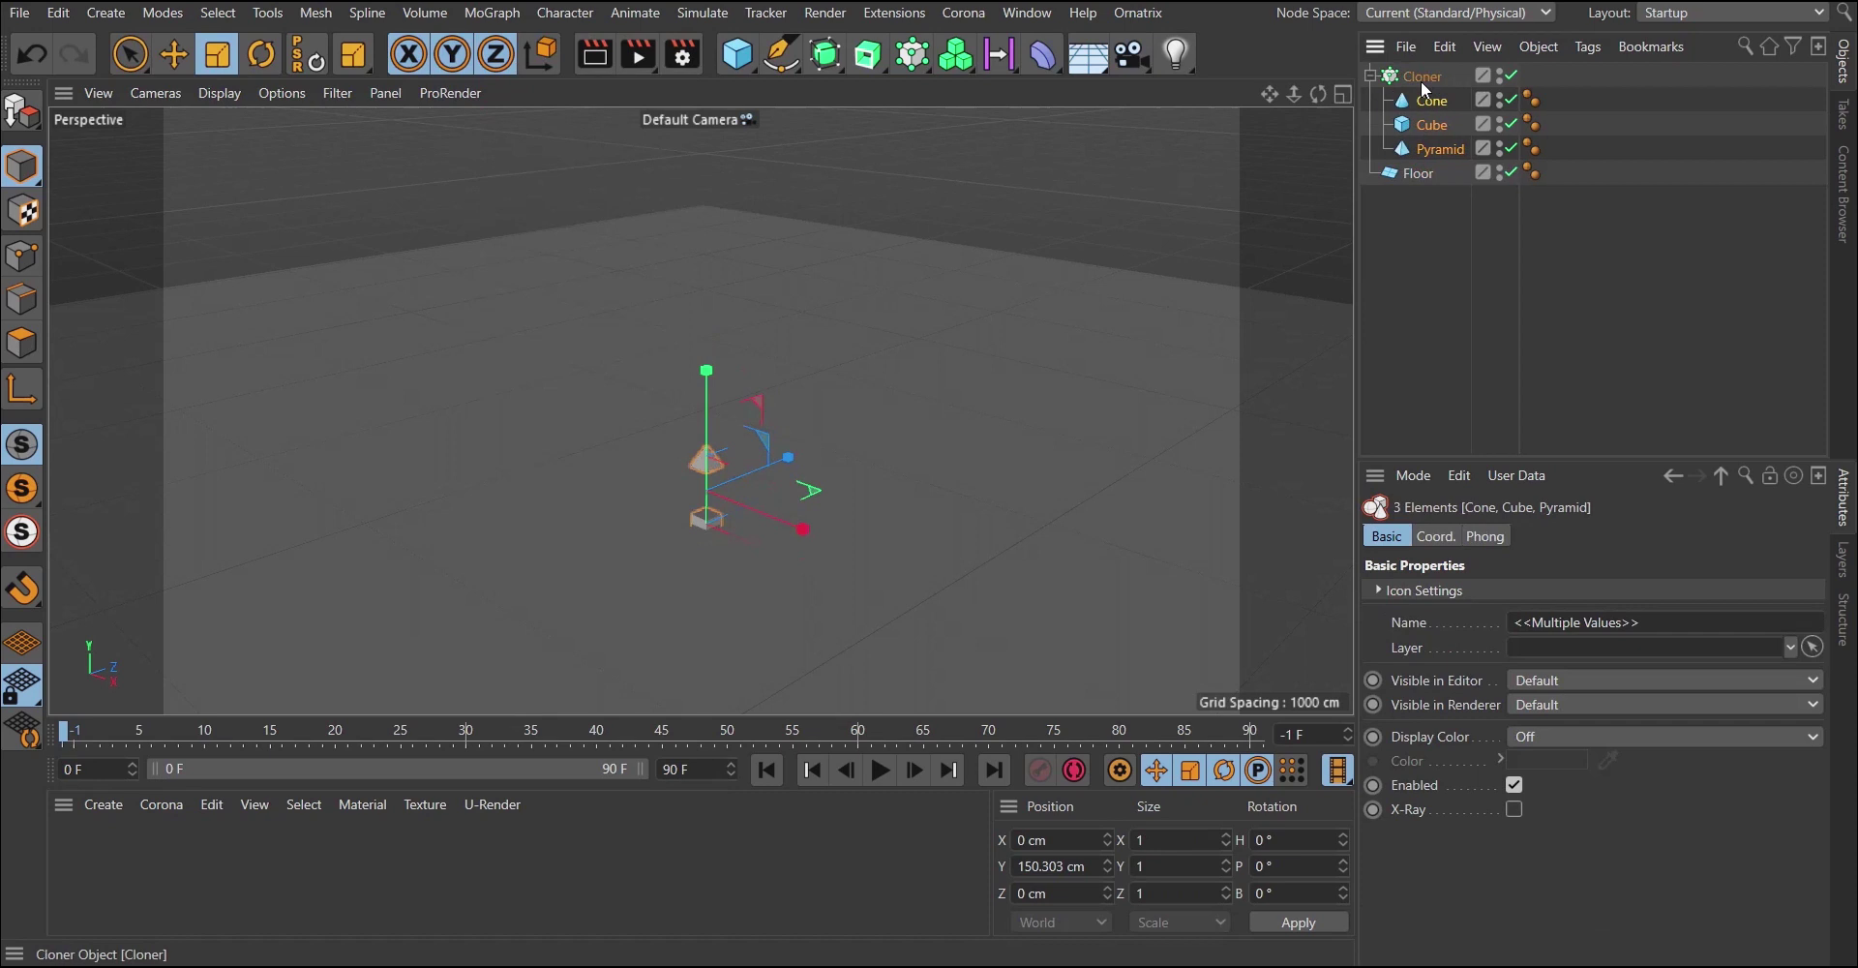
# Set the Cloner's mode to Grid Array.
pyautogui.click(1418, 75)
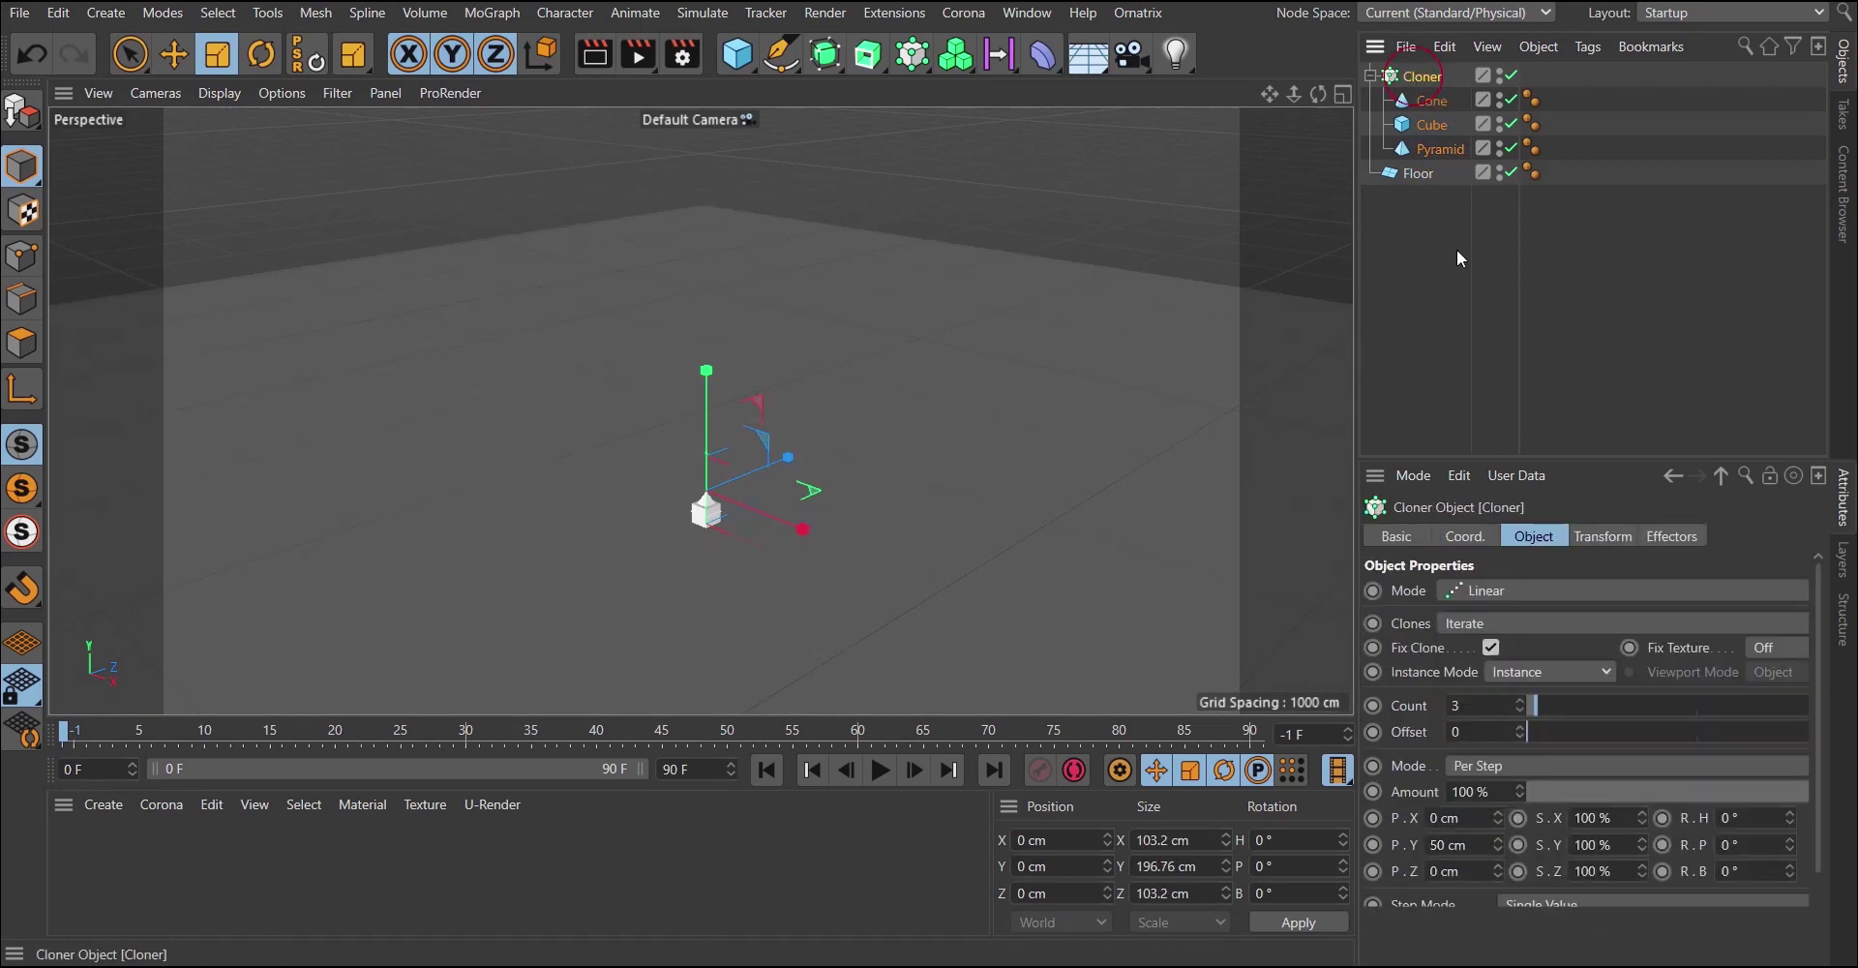
pyautogui.click(1490, 590)
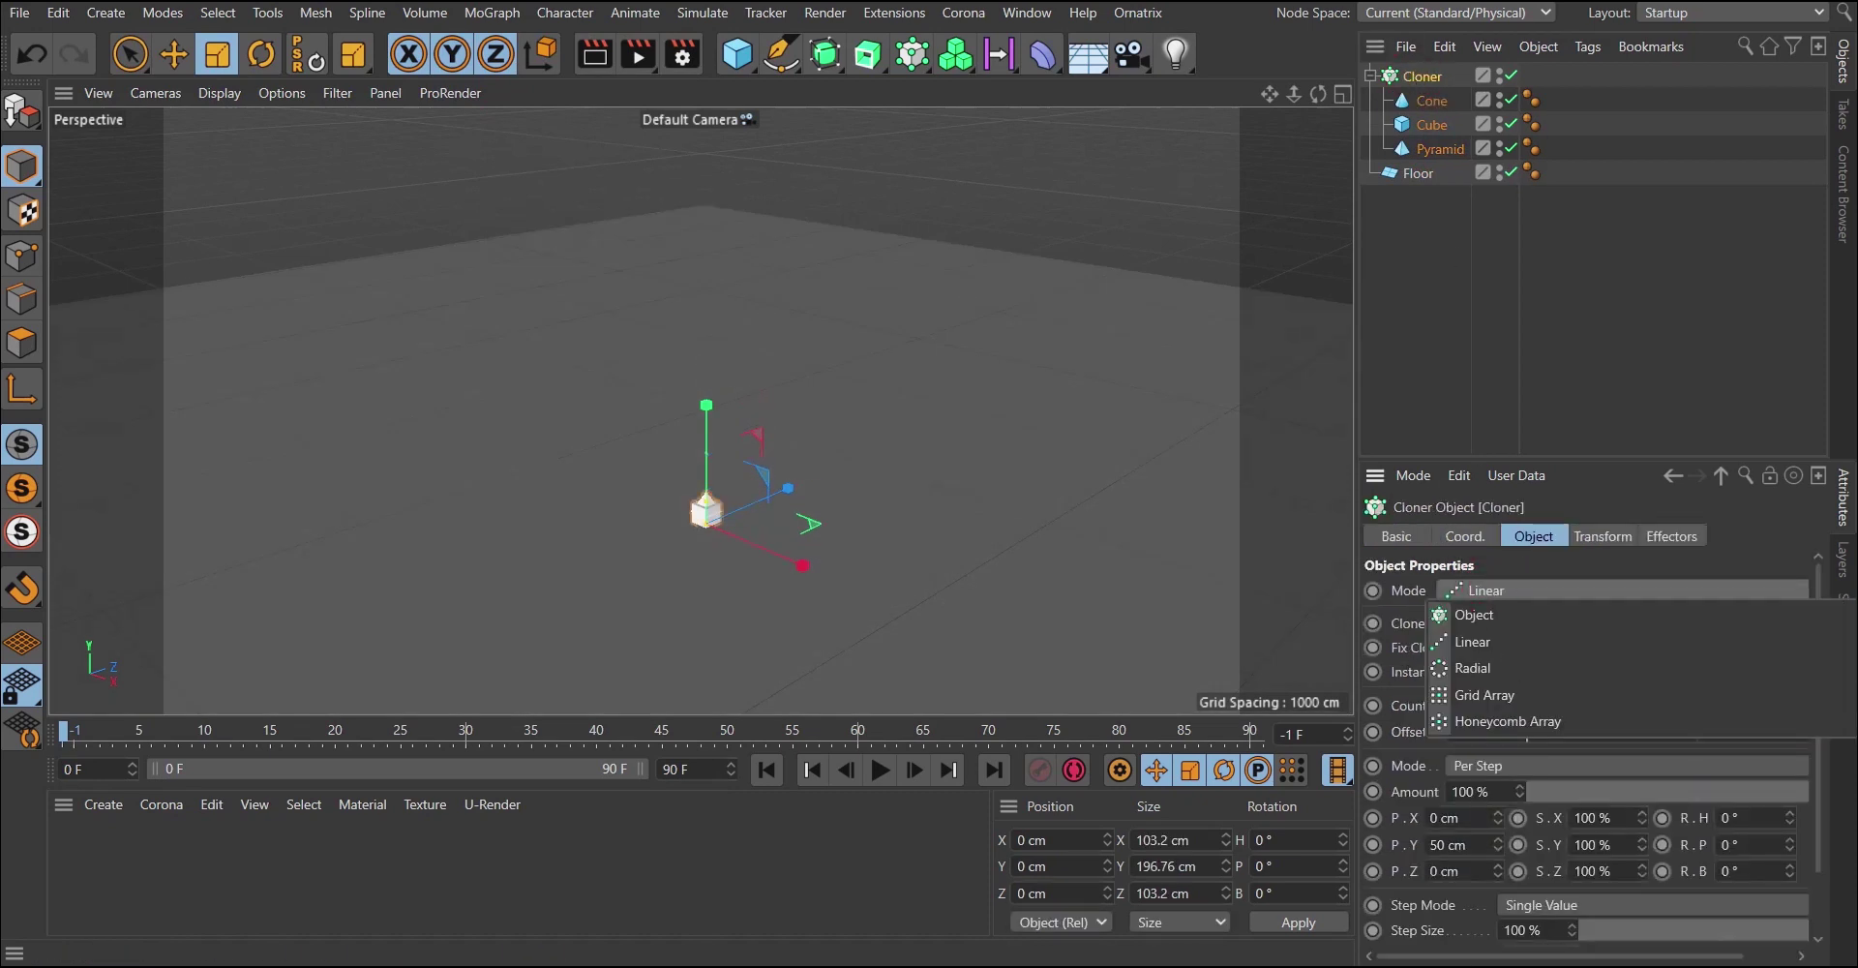
pyautogui.click(1483, 693)
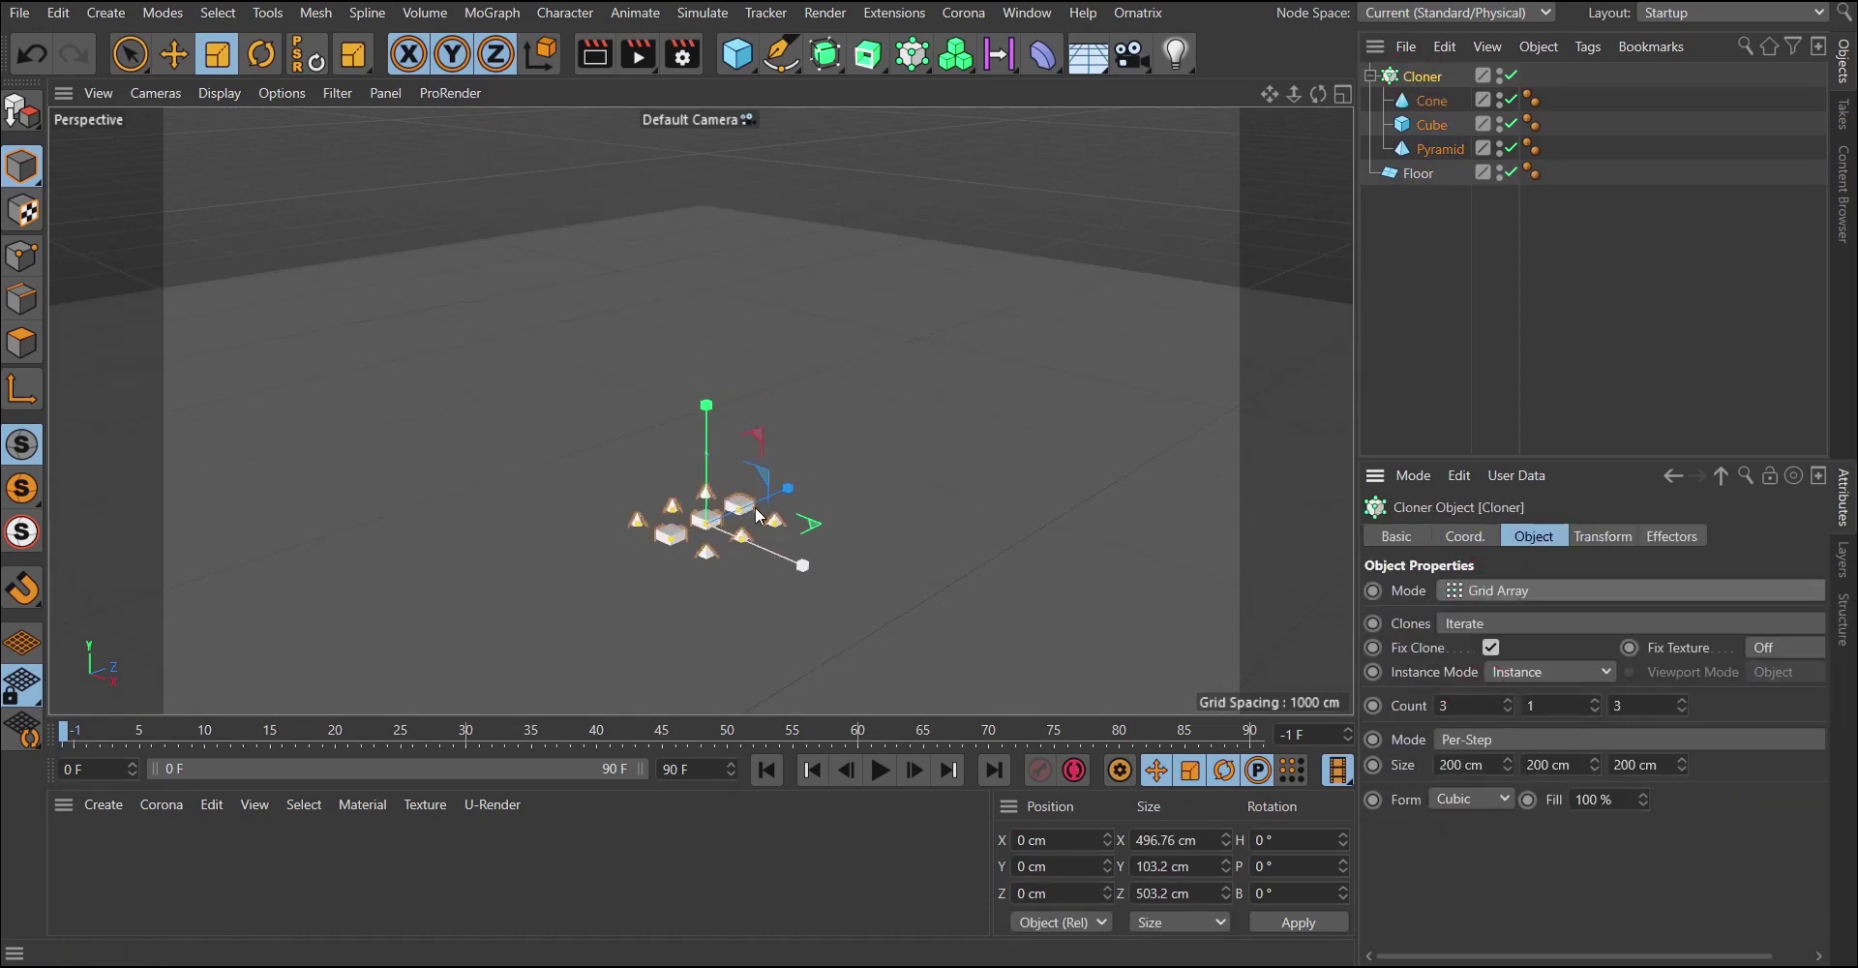
# Raise the Cloner above the floor to a Y position of about 487 cm.
pyautogui.press('e')
pyautogui.moveTo(703, 414); pyautogui.dragTo(706, 310)
pyautogui.scroll(3, 712, 422)
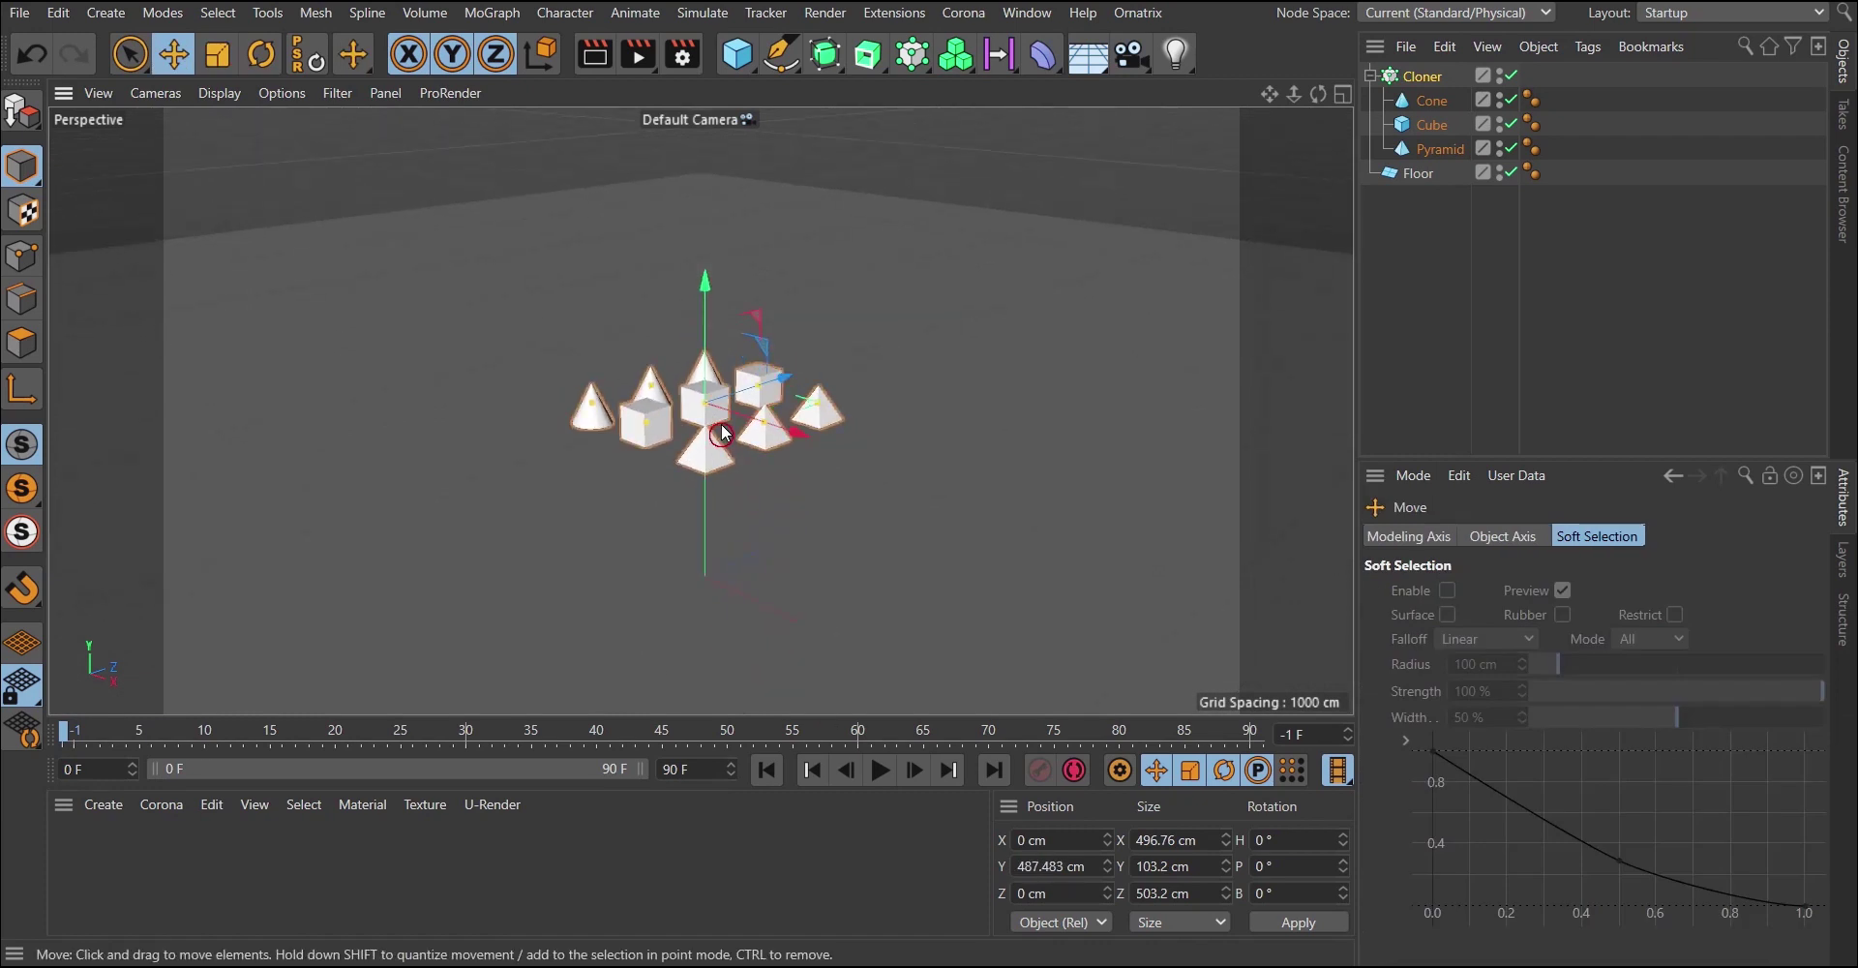
pyautogui.moveTo(722, 426)
pyautogui.keyDown('alt'); pyautogui.mouseDown()
pyautogui.moveTo(713, 370)
pyautogui.moveTo(733, 410)
pyautogui.mouseUp(); pyautogui.keyUp('alt')
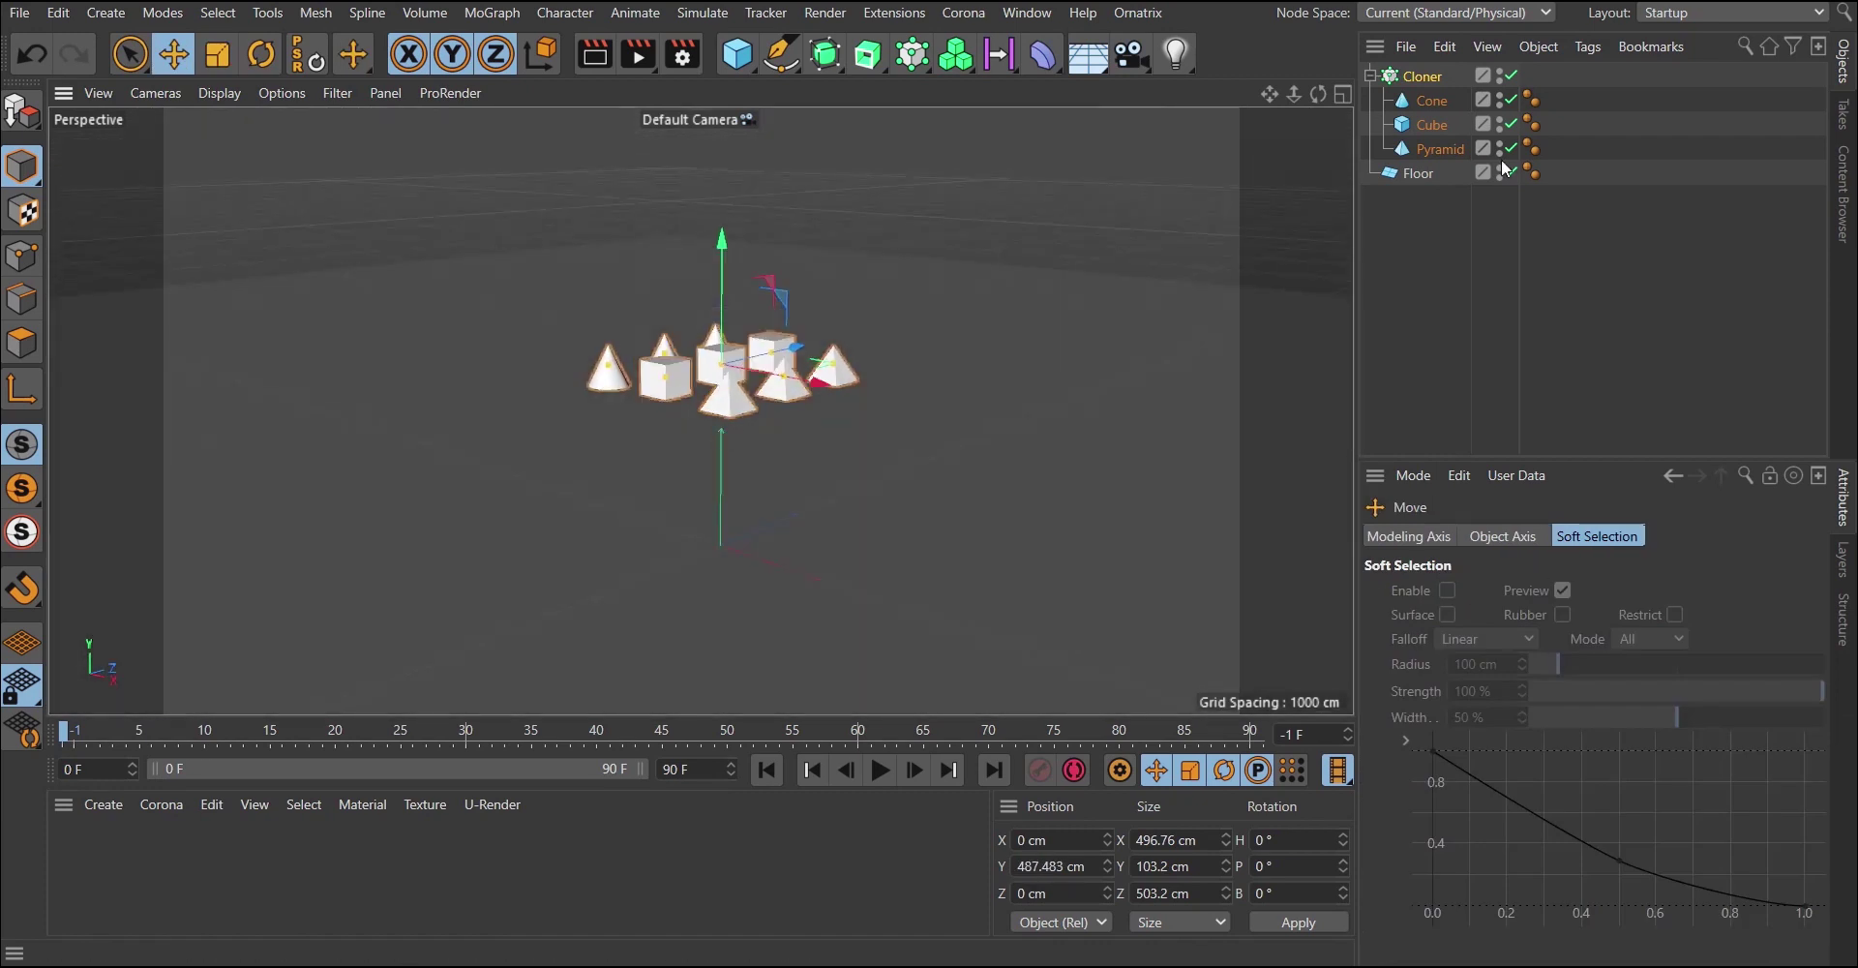
# Increase the Cloner's Y count to 3 for a 3 × 3 × 3 grid of clones.
pyautogui.click(1438, 78)
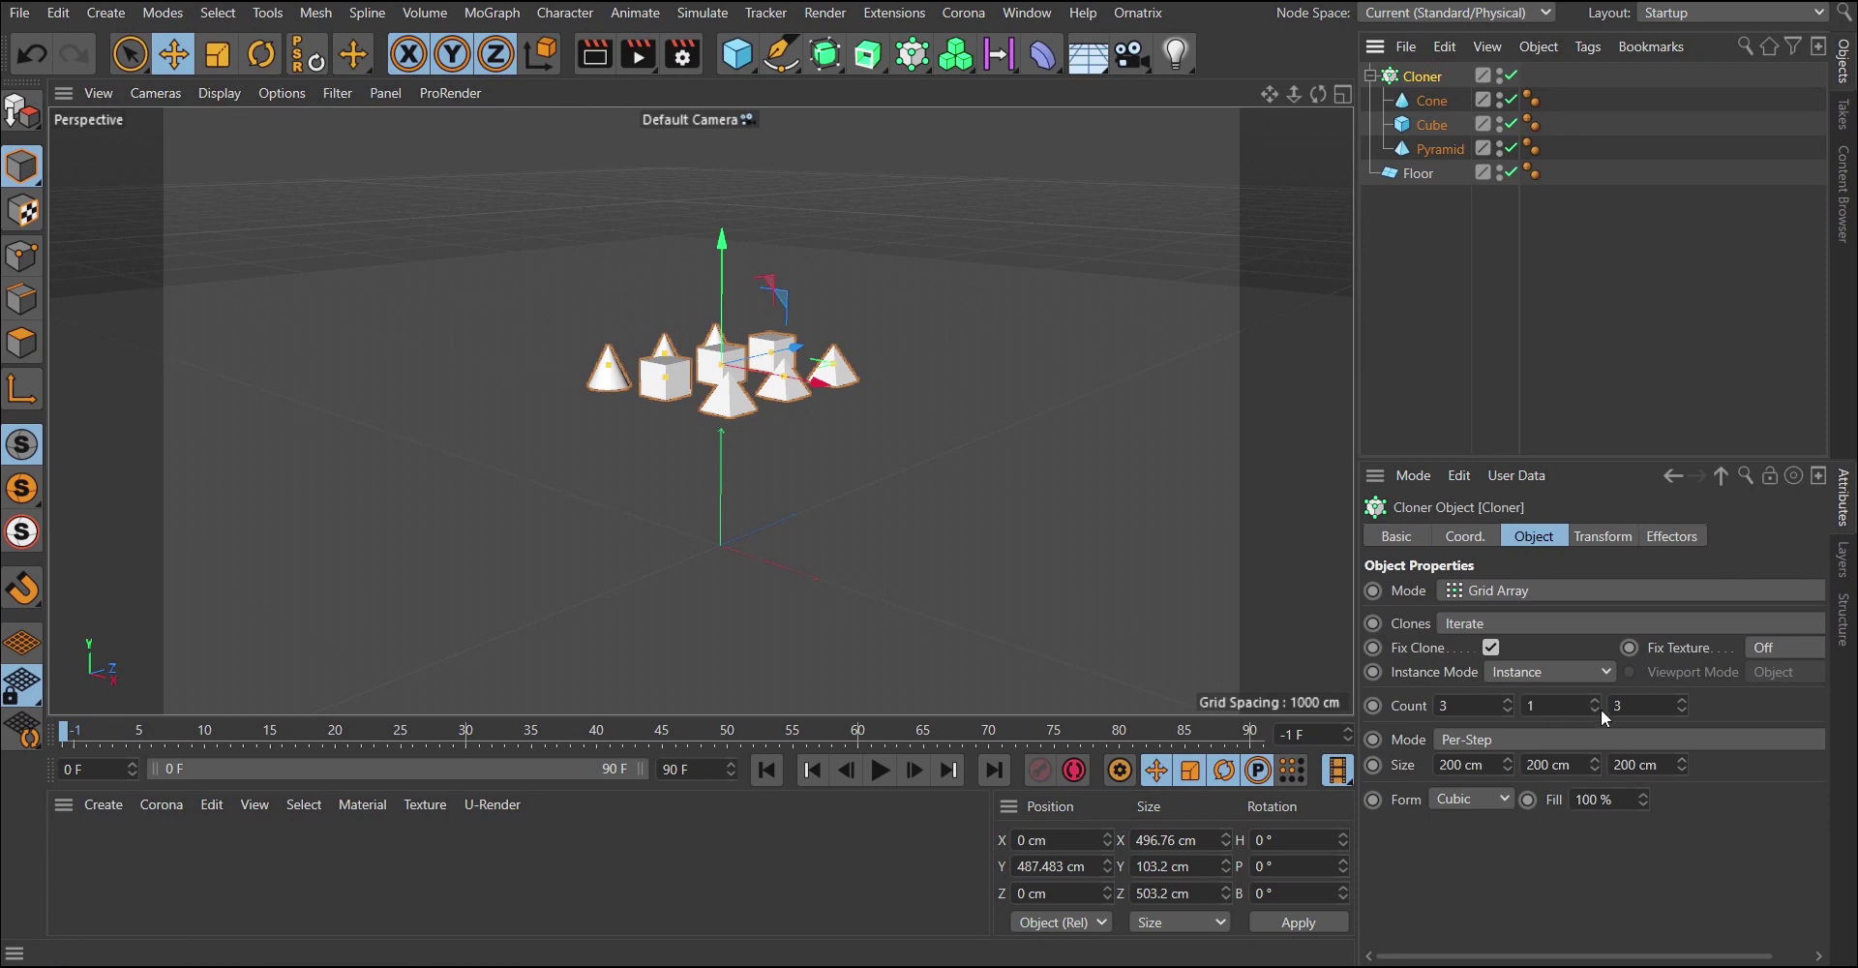
pyautogui.click(1597, 699)
pyautogui.click(1597, 699)
pyautogui.moveTo(798, 393)
pyautogui.keyDown('alt'); pyautogui.mouseDown()
pyautogui.moveTo(549, 364)
pyautogui.moveTo(494, 265)
pyautogui.moveTo(813, 343)
pyautogui.moveTo(774, 373)
pyautogui.mouseUp(); pyautogui.keyUp('alt')
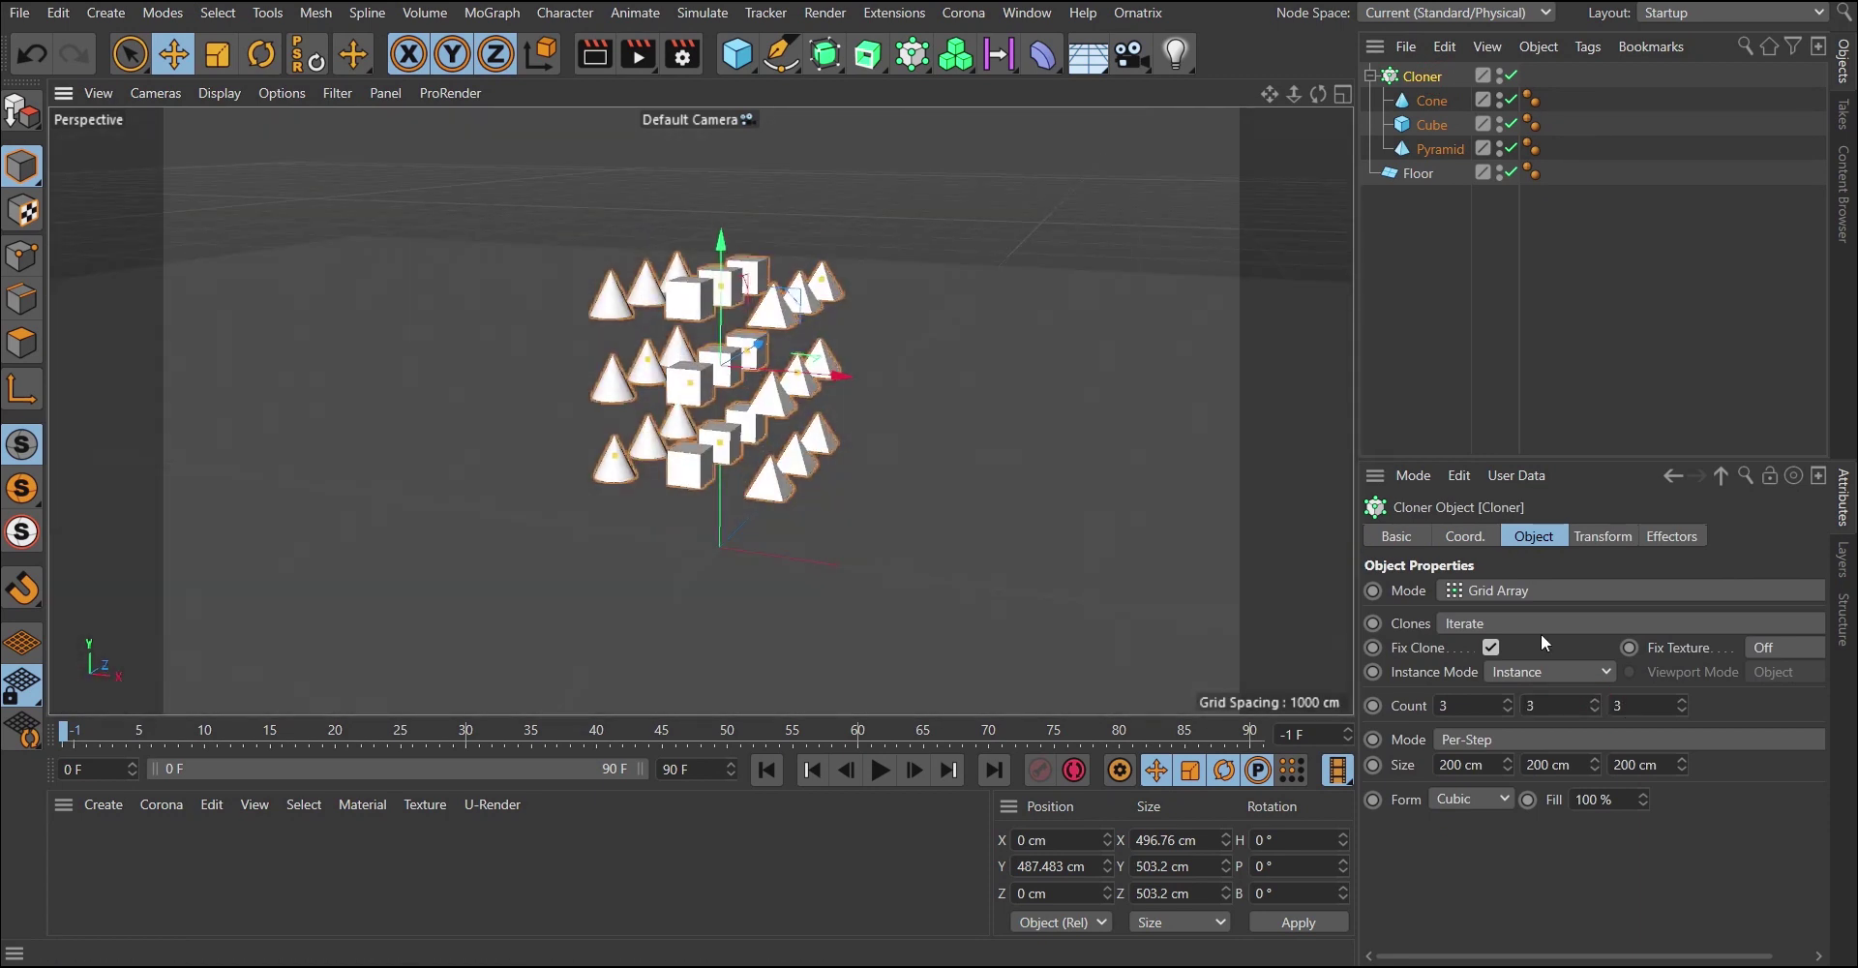
# Set the Cloner's clone distribution to Random and raise the Cloner to a Y position of about 538 cm.
pyautogui.click(1456, 624)
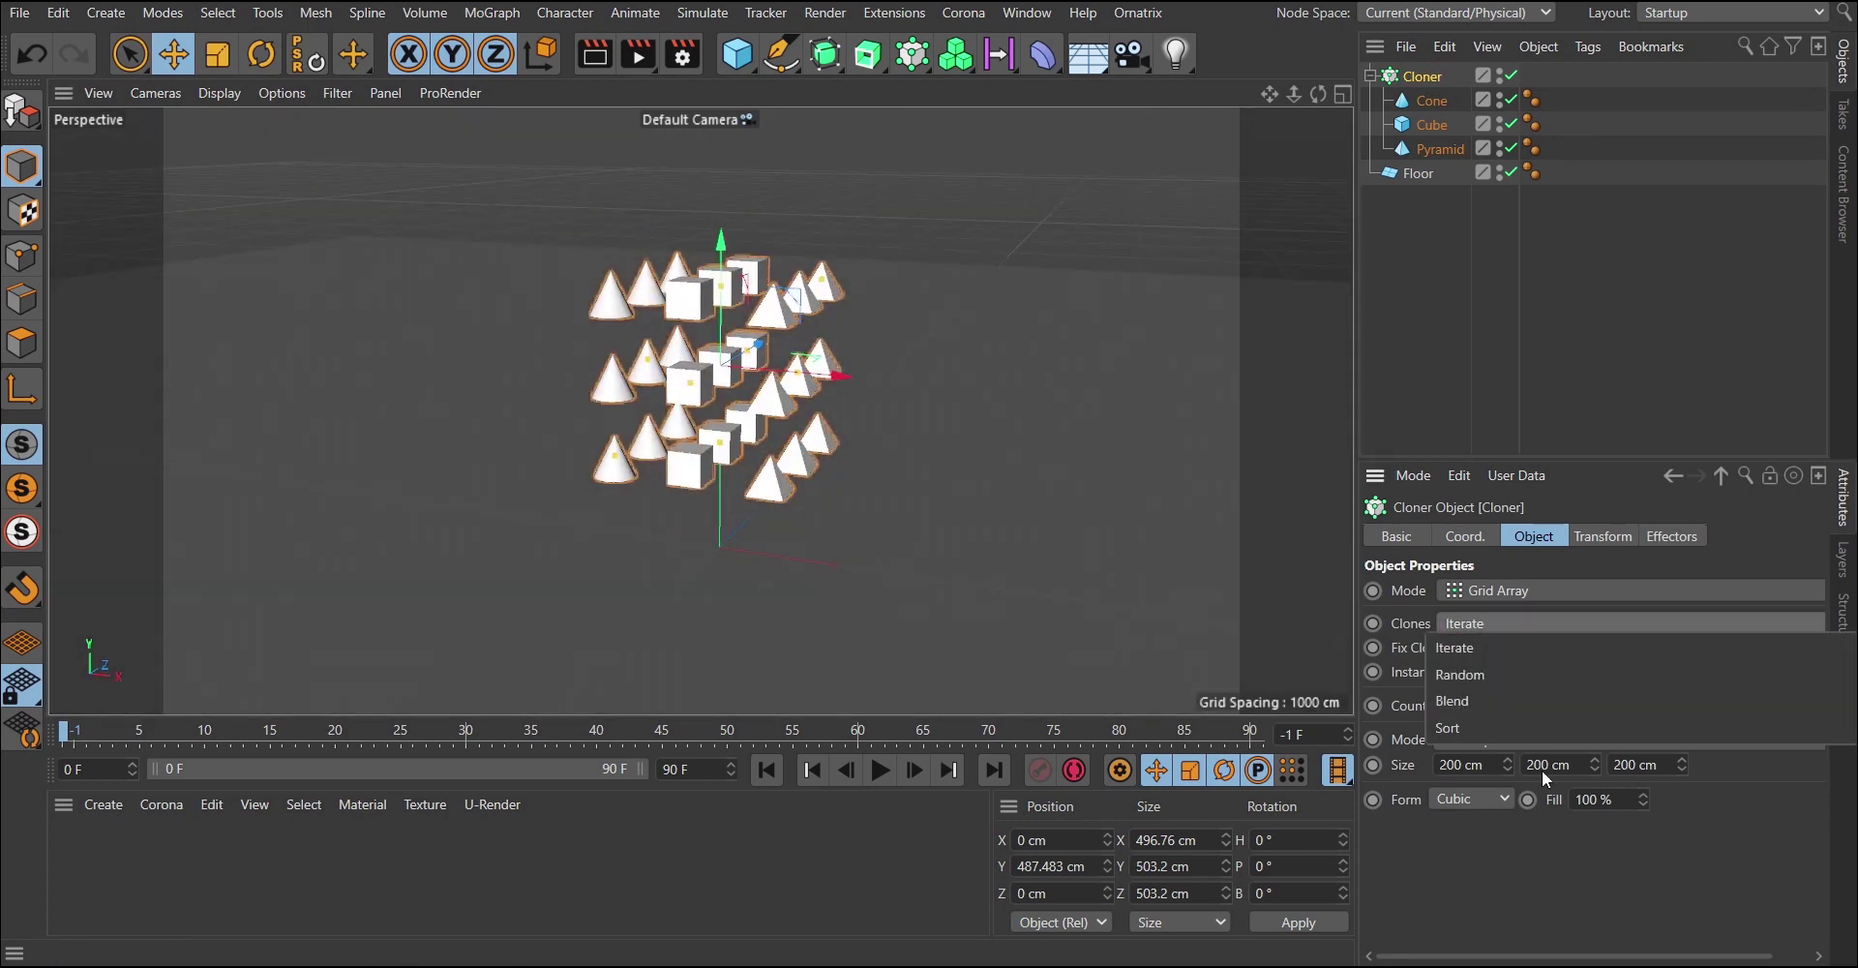
pyautogui.click(1455, 684)
pyautogui.moveTo(968, 465)
pyautogui.keyDown('alt'); pyautogui.mouseDown()
pyautogui.moveTo(839, 446)
pyautogui.moveTo(678, 377)
pyautogui.moveTo(639, 392)
pyautogui.moveTo(402, 358)
pyautogui.moveTo(443, 306)
pyautogui.moveTo(581, 407)
pyautogui.moveTo(665, 397)
pyautogui.moveTo(557, 405)
pyautogui.moveTo(790, 413)
pyautogui.moveTo(724, 353)
pyautogui.moveTo(742, 387)
pyautogui.mouseUp(); pyautogui.keyUp('alt')
pyautogui.moveTo(621, 219); pyautogui.dragTo(615, 201)
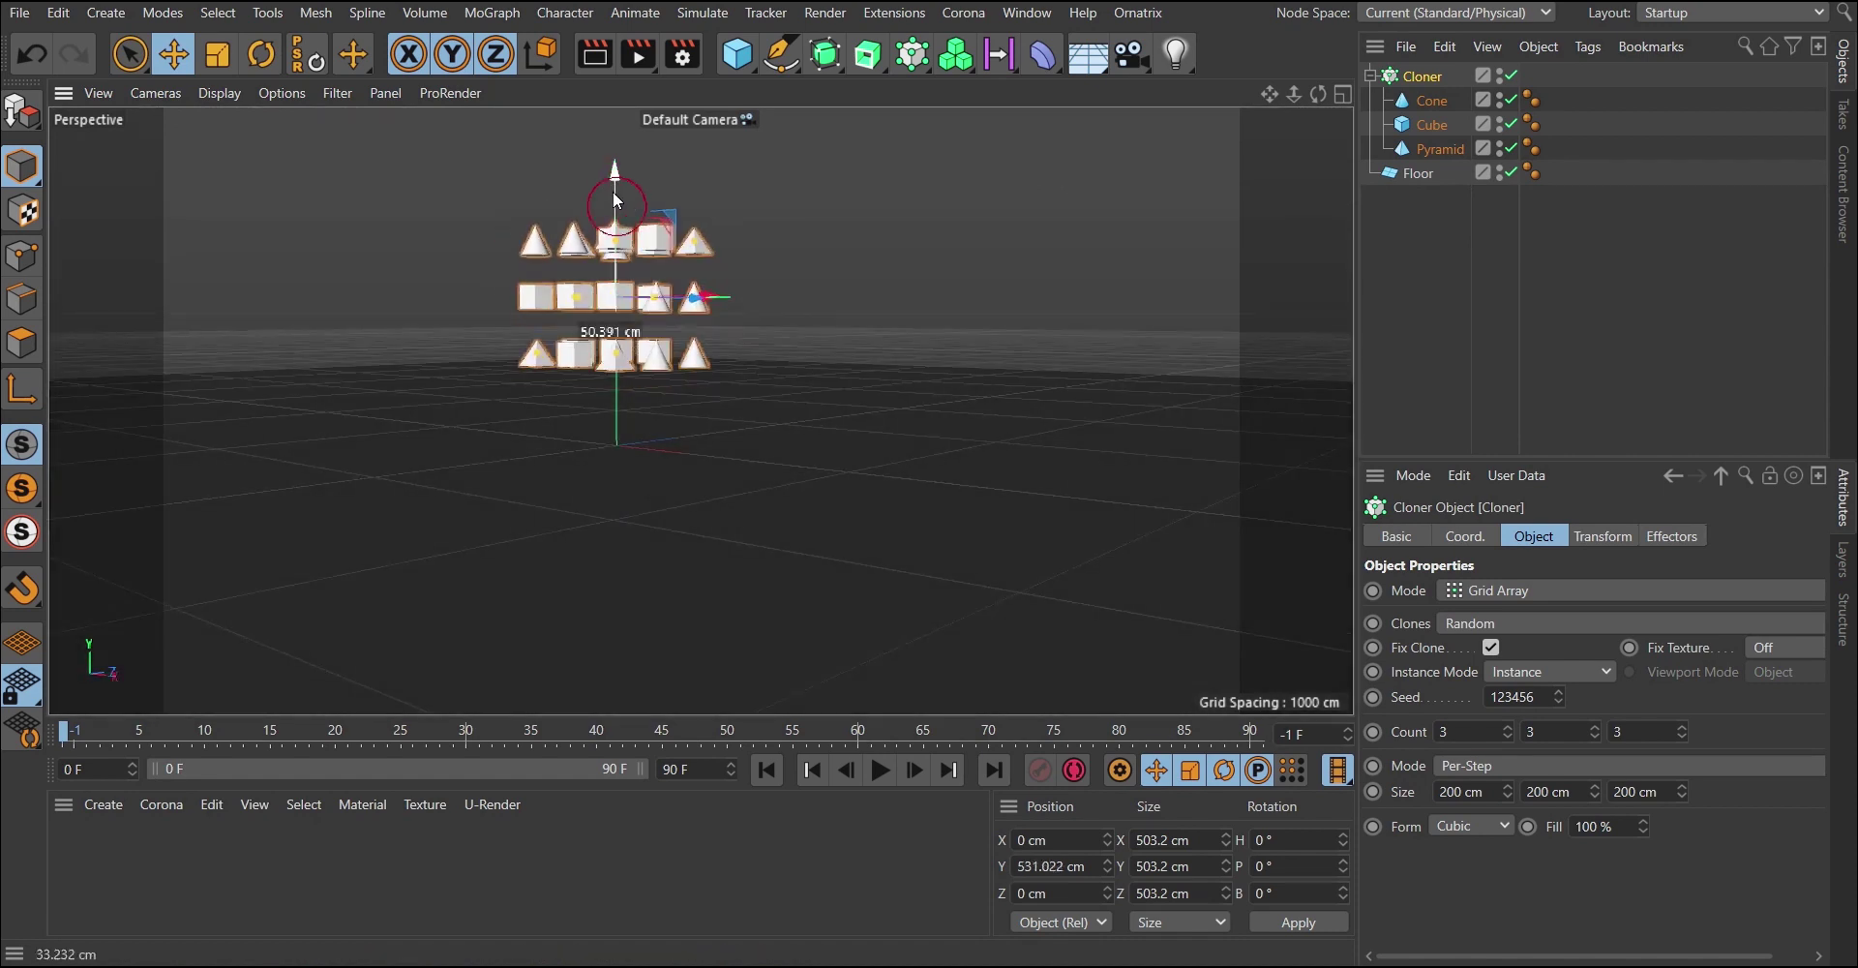
pyautogui.keyDown('alt'); pyautogui.moveTo(653, 310); pyautogui.dragTo(721, 334); pyautogui.keyUp('alt')
# Add a Collider Body simulation tag to the Floor object.
pyautogui.click(1414, 317)
pyautogui.click(1419, 173)
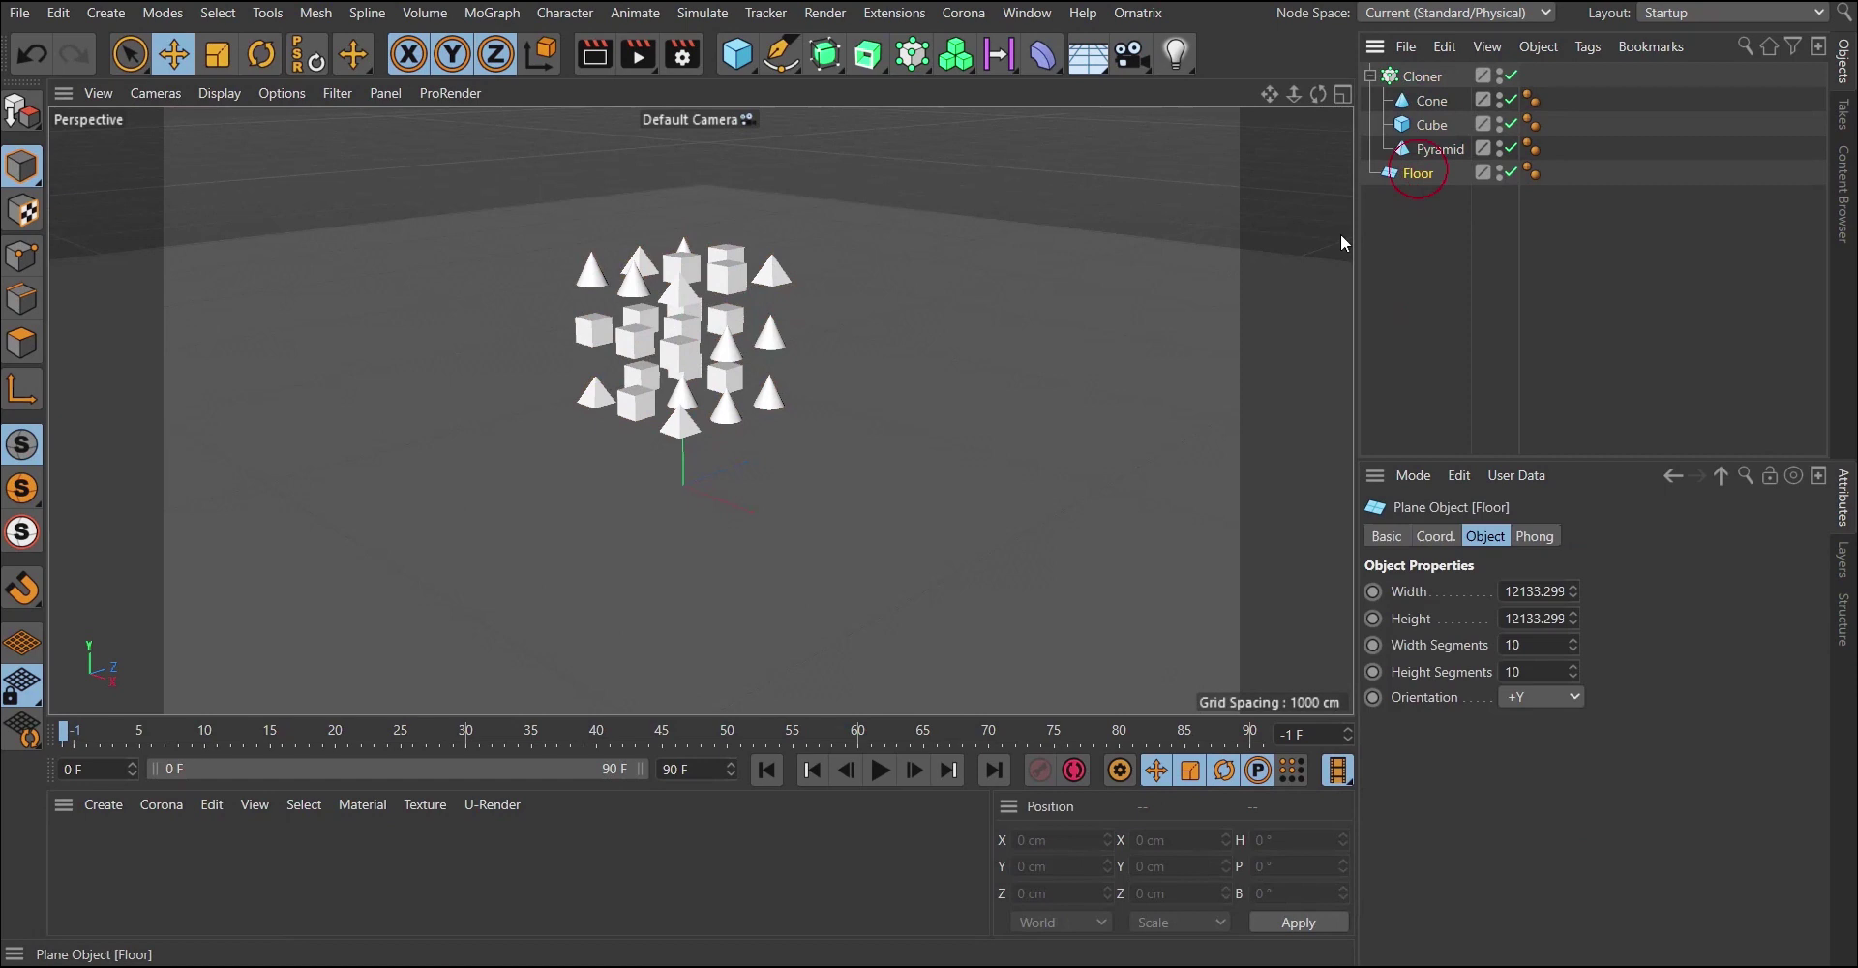
pyautogui.rightClick(978, 181)
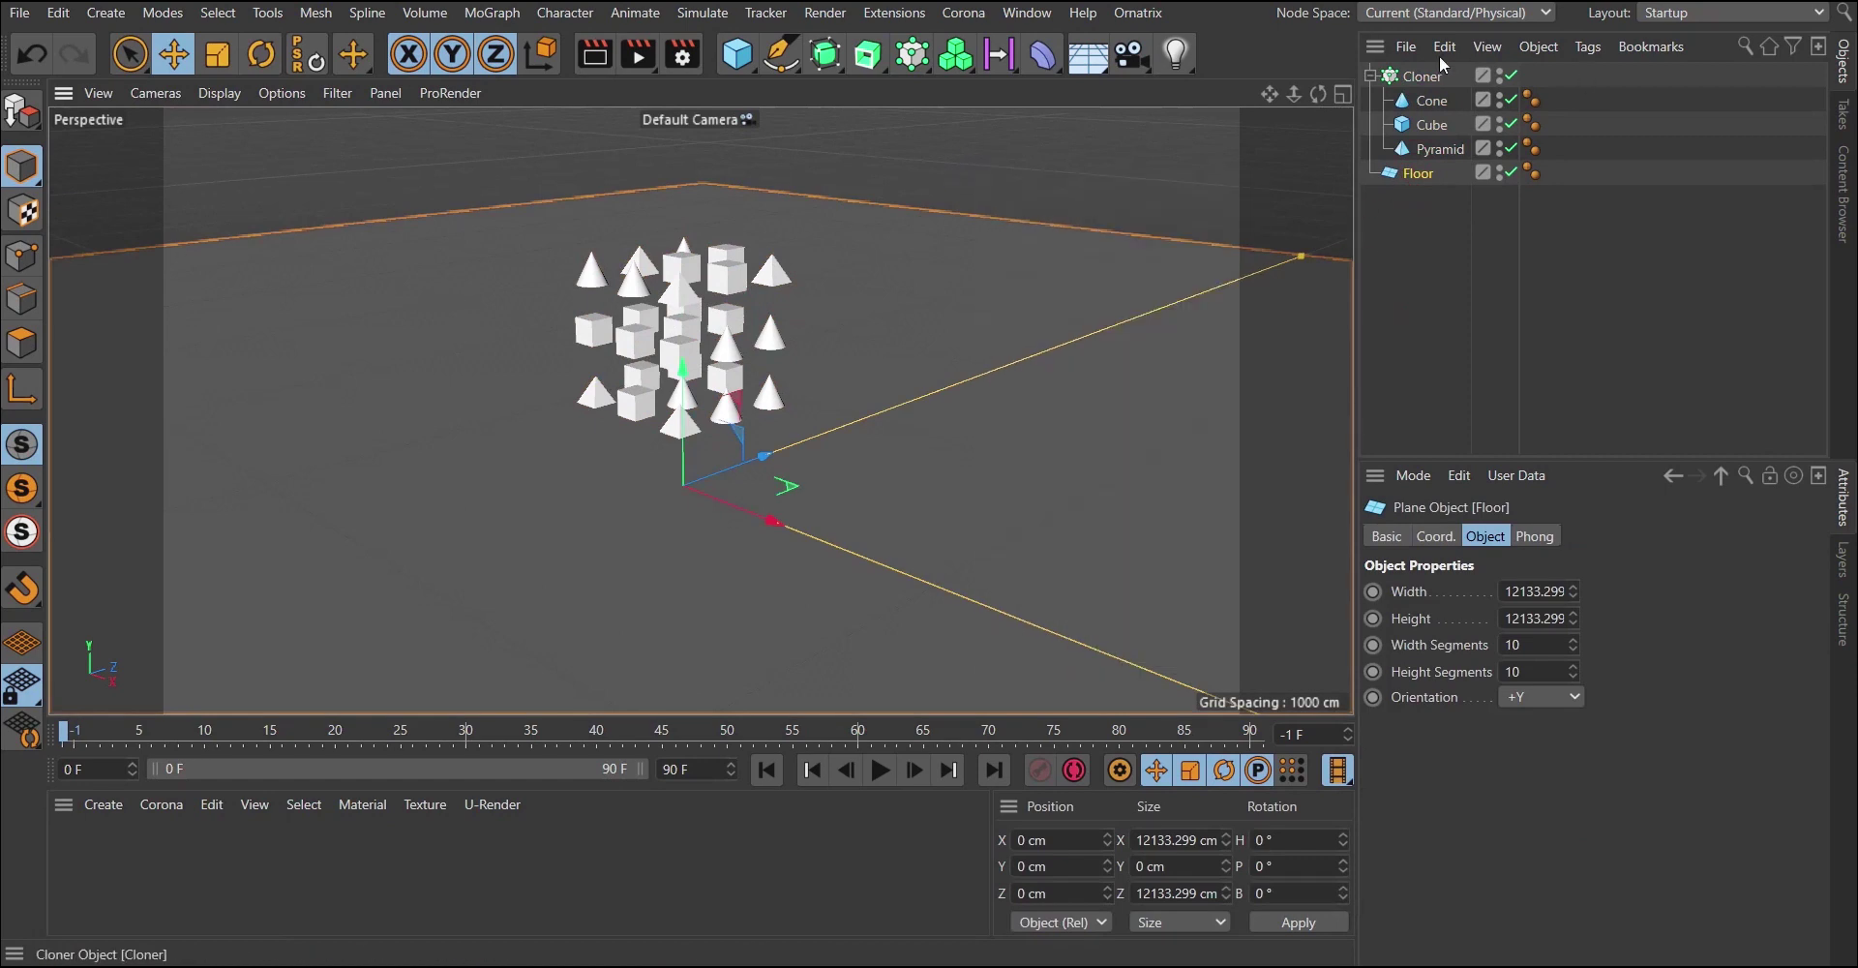
pyautogui.rightClick(1029, 172)
pyautogui.moveTo(1206, 476)
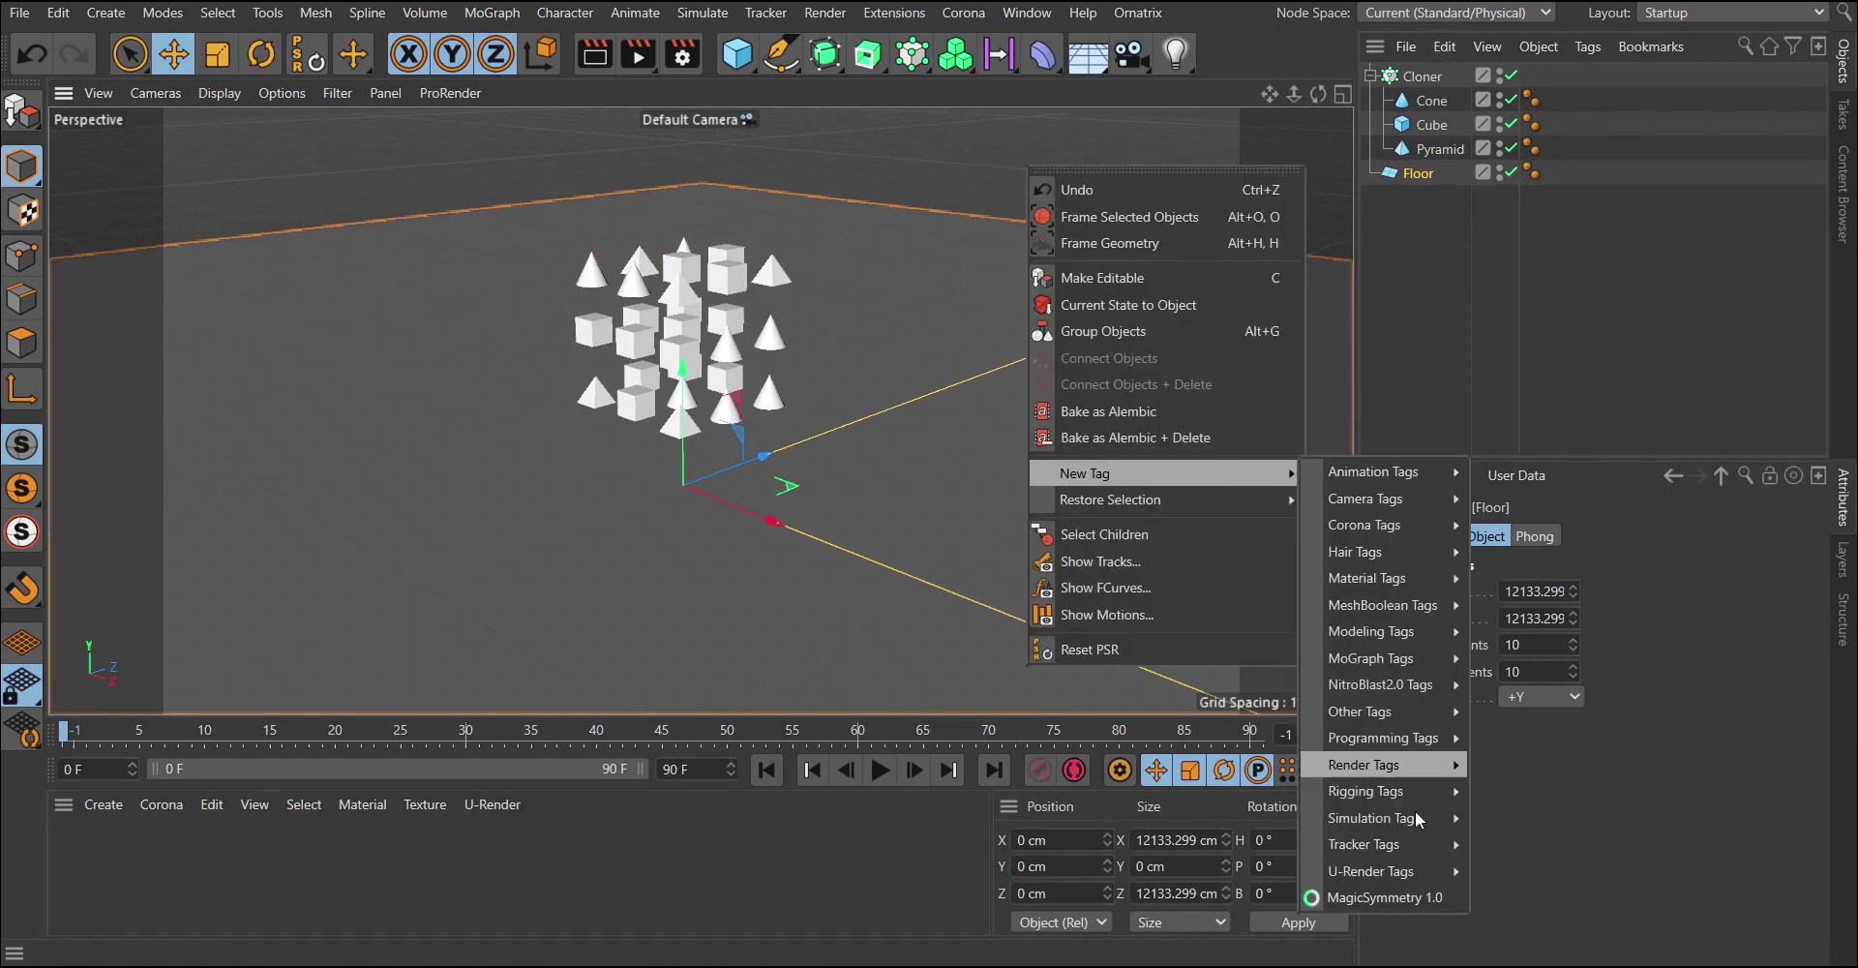
pyautogui.moveTo(1390, 826)
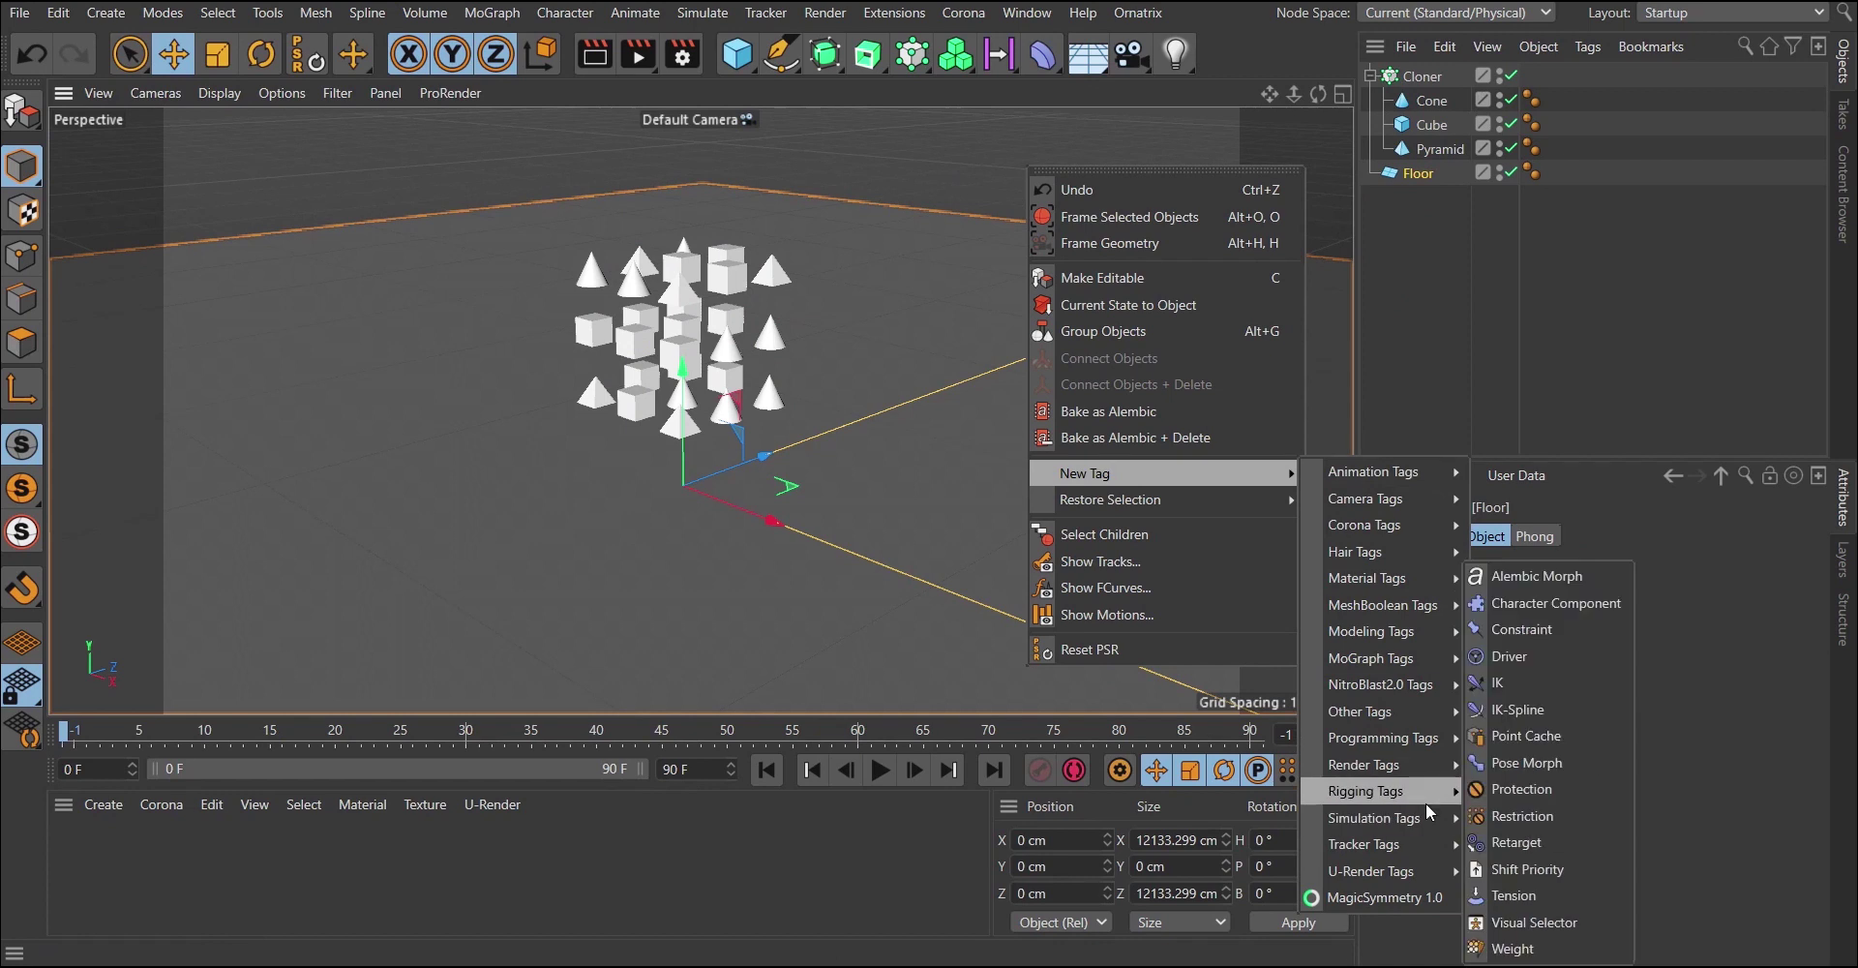
pyautogui.moveTo(1449, 828)
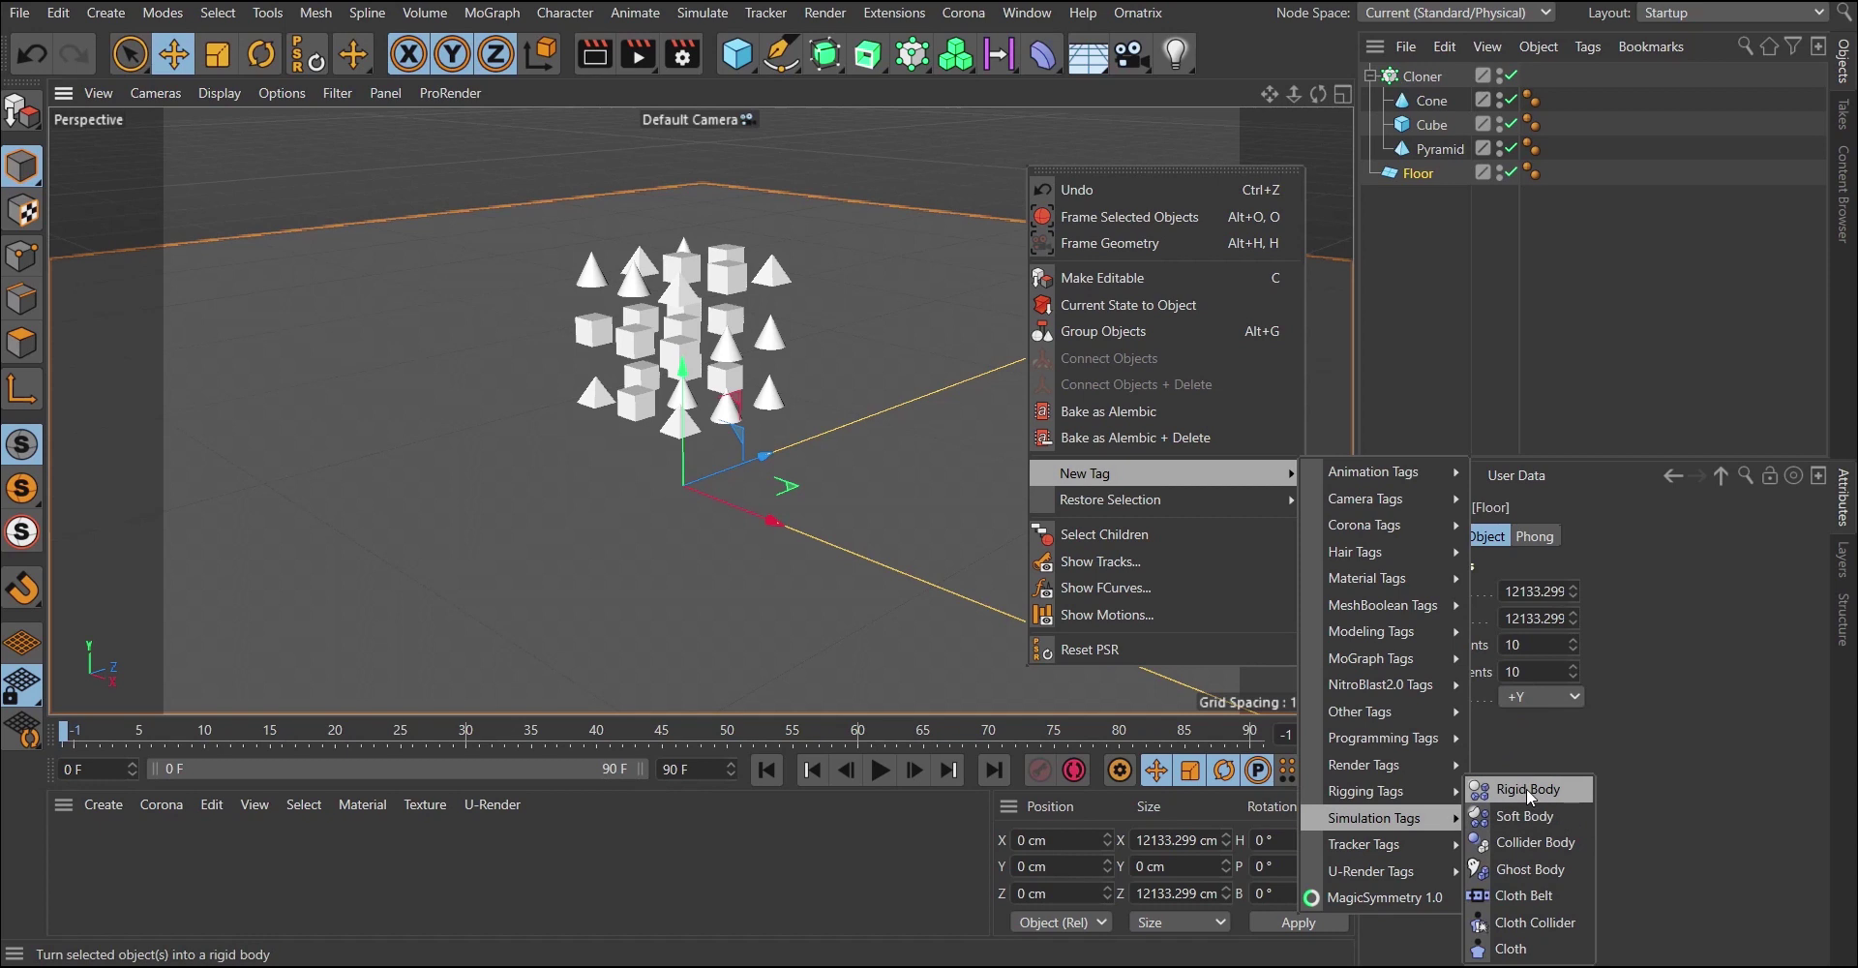
pyautogui.click(1535, 842)
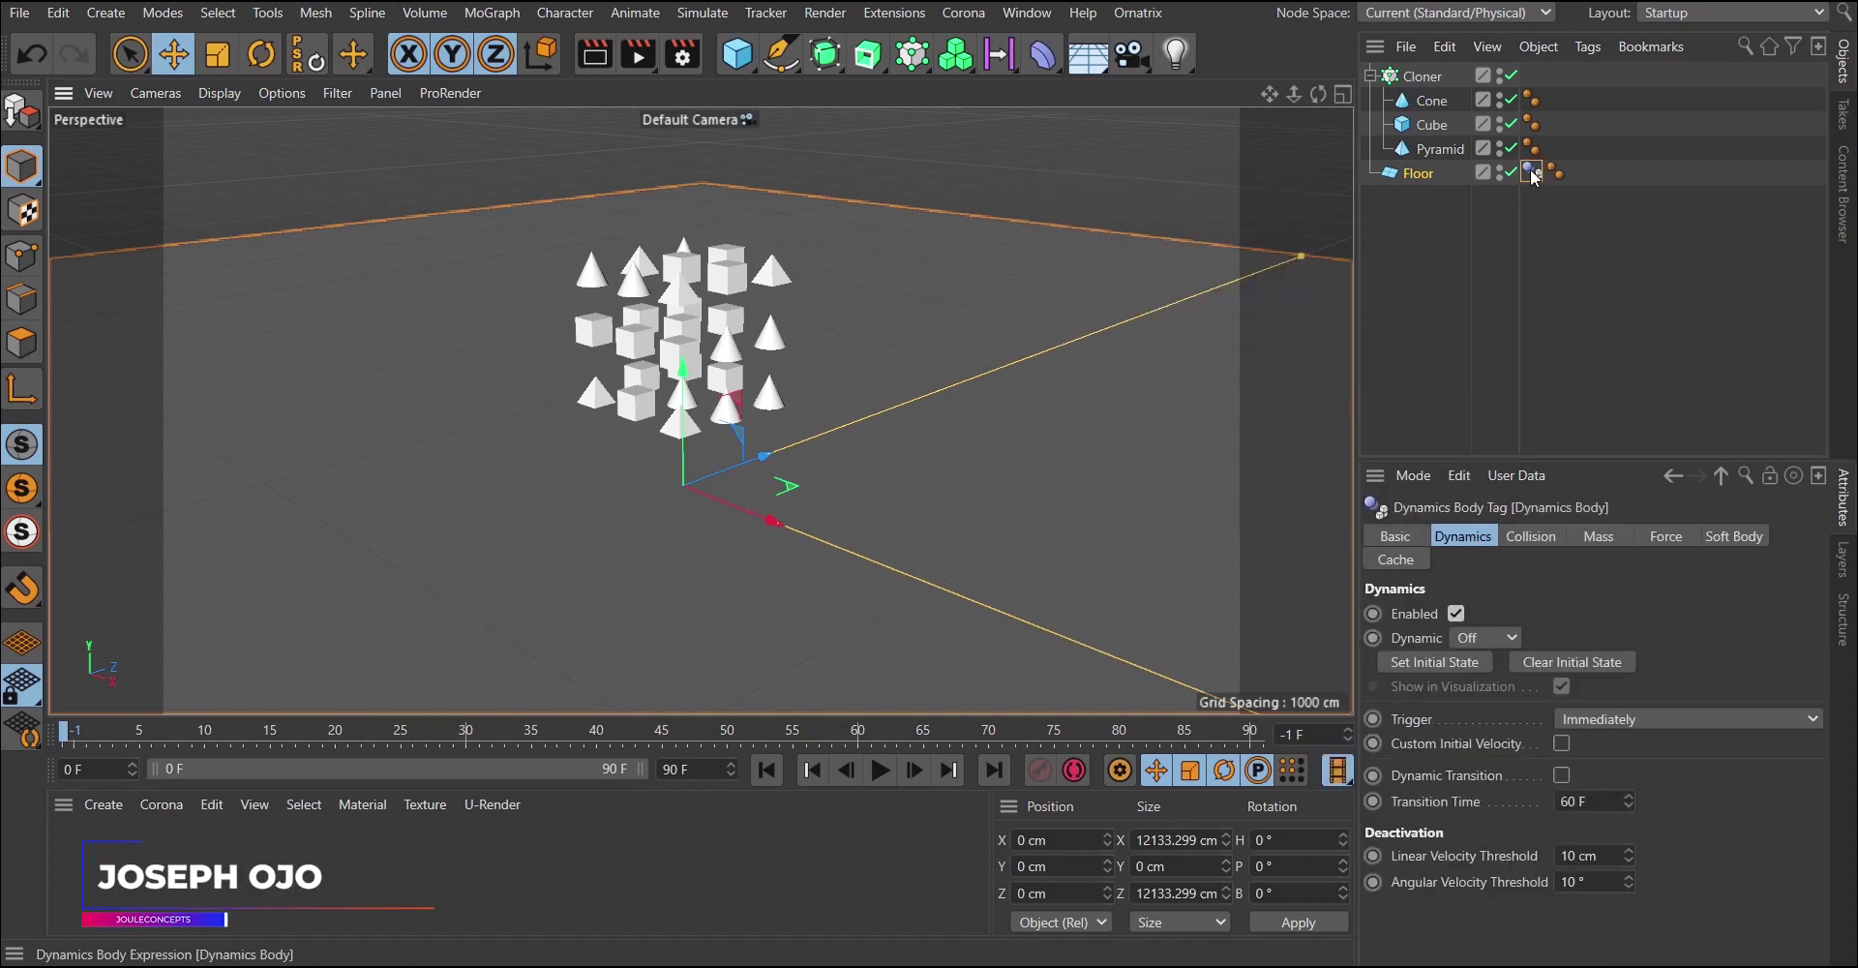
# Add a Rigid Body simulation tag to the Cloner.
pyautogui.rightClick(1427, 79)
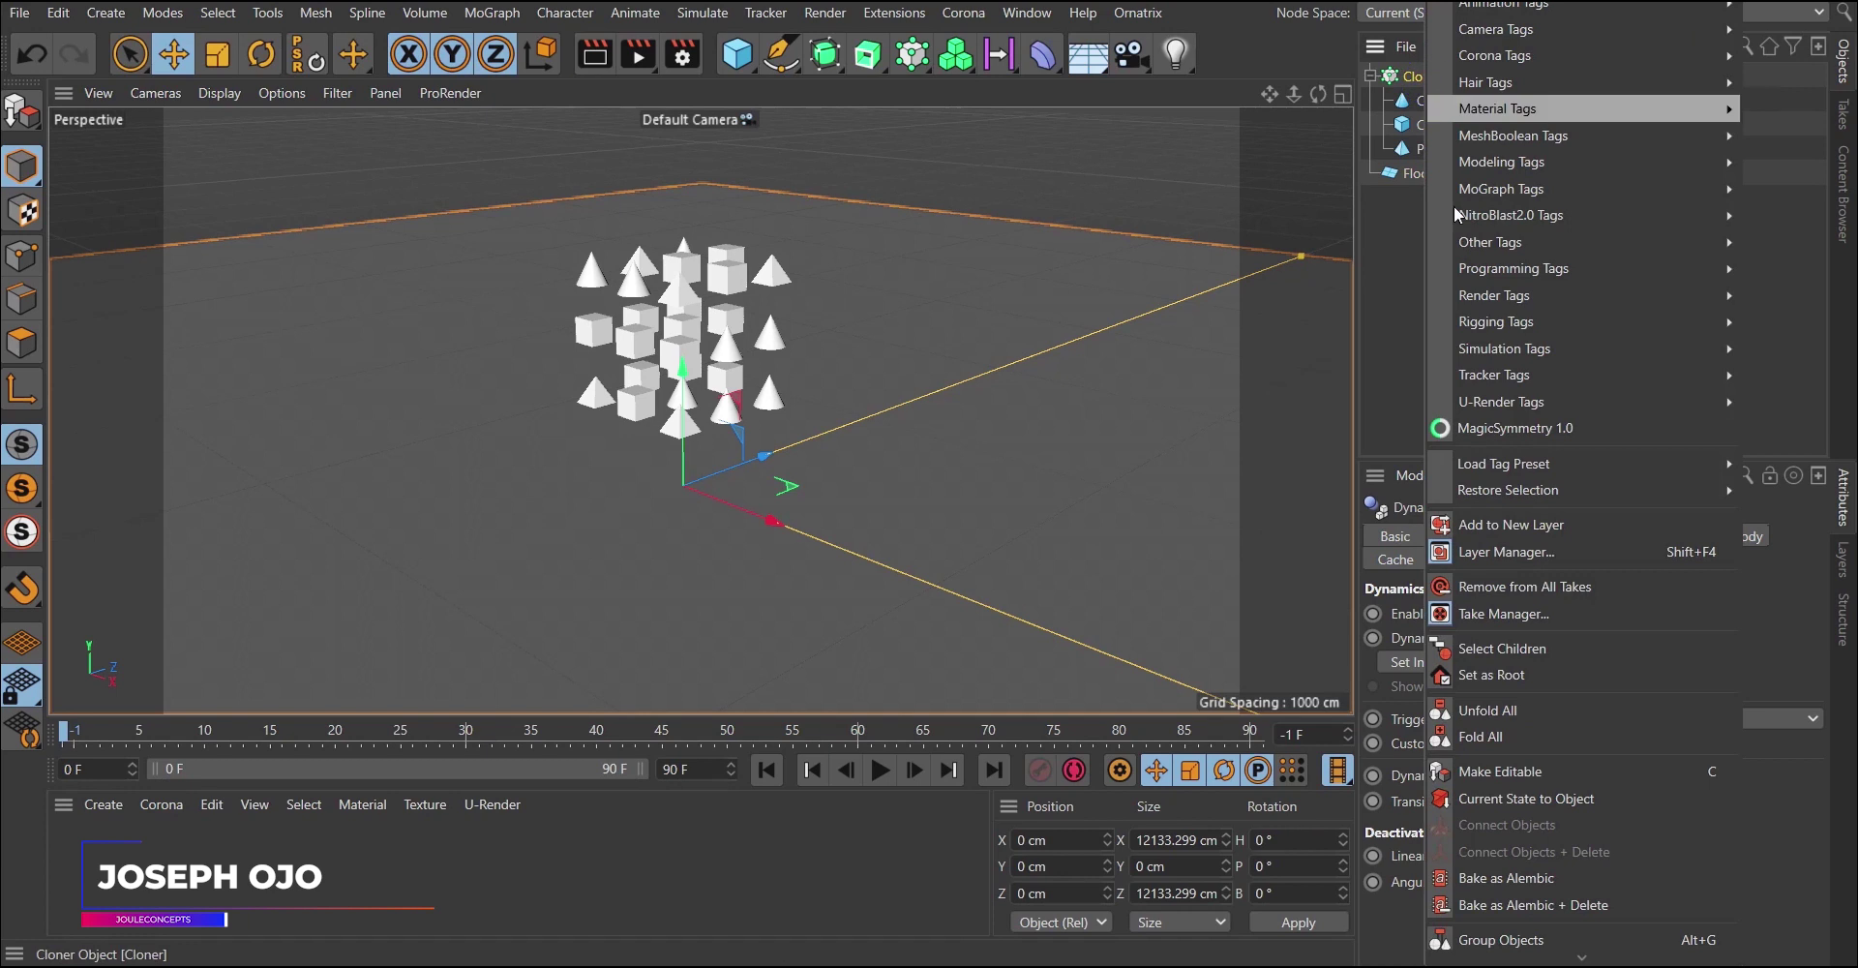
pyautogui.moveTo(1489, 331)
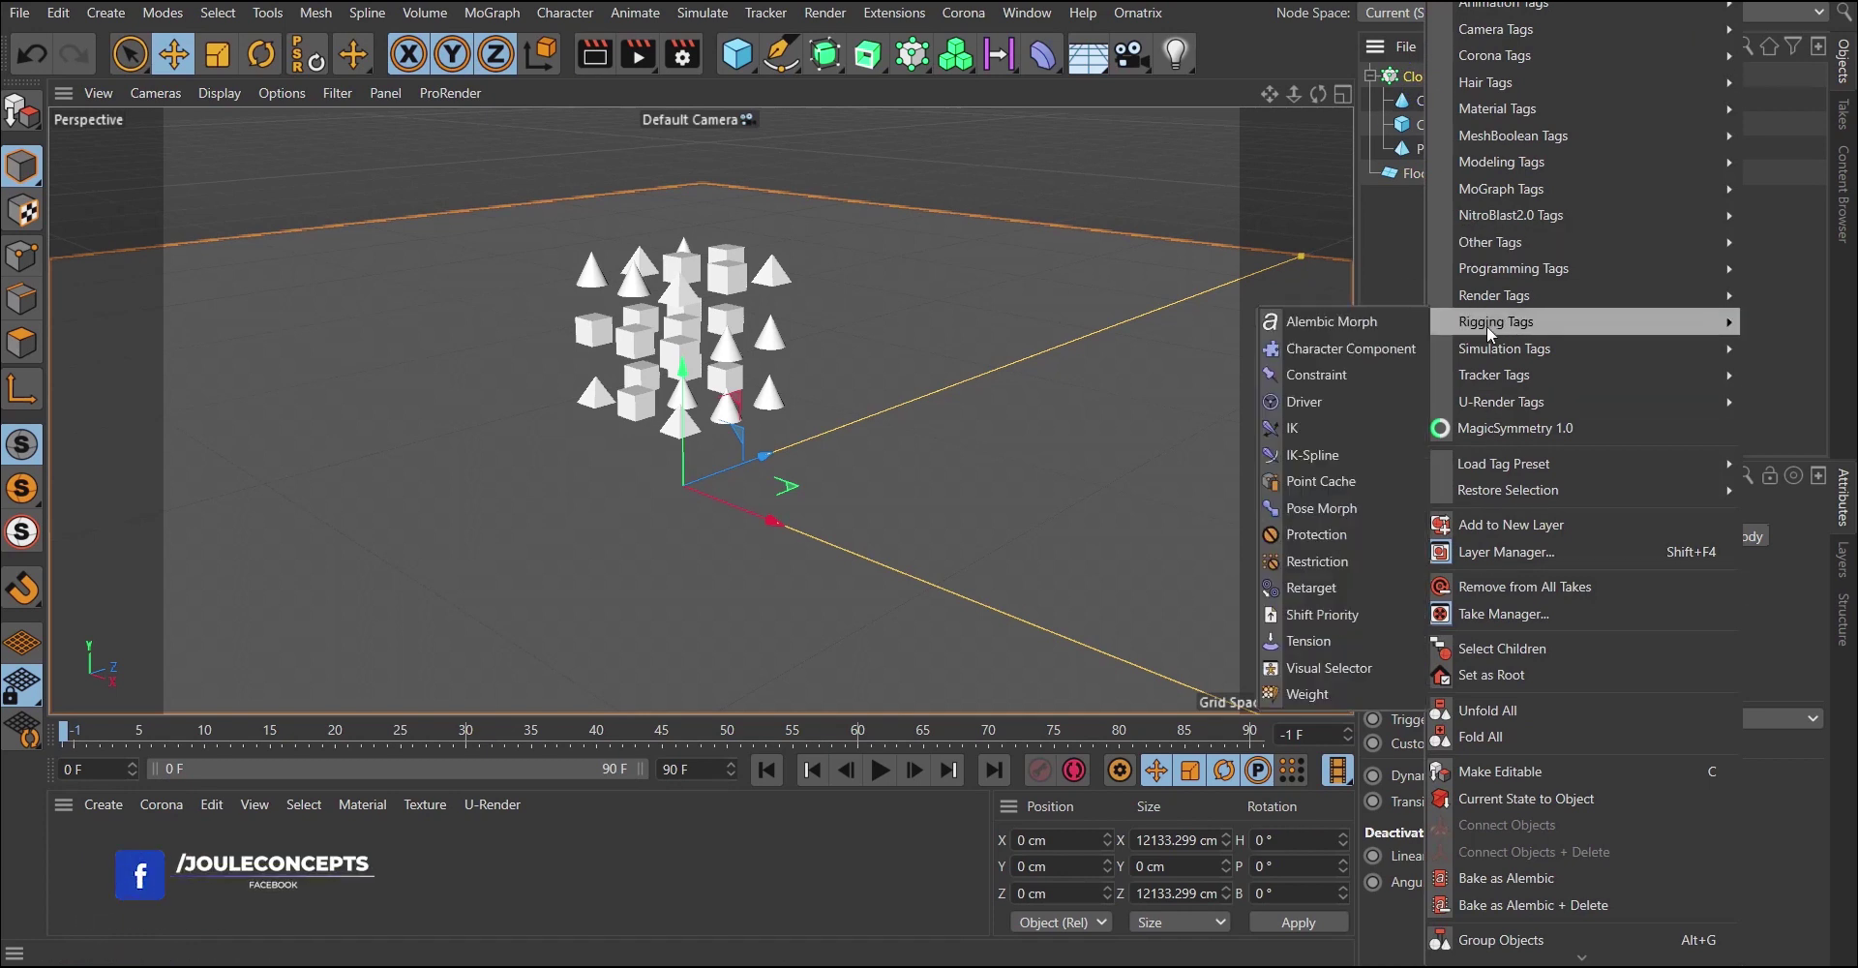
pyautogui.click(1341, 344)
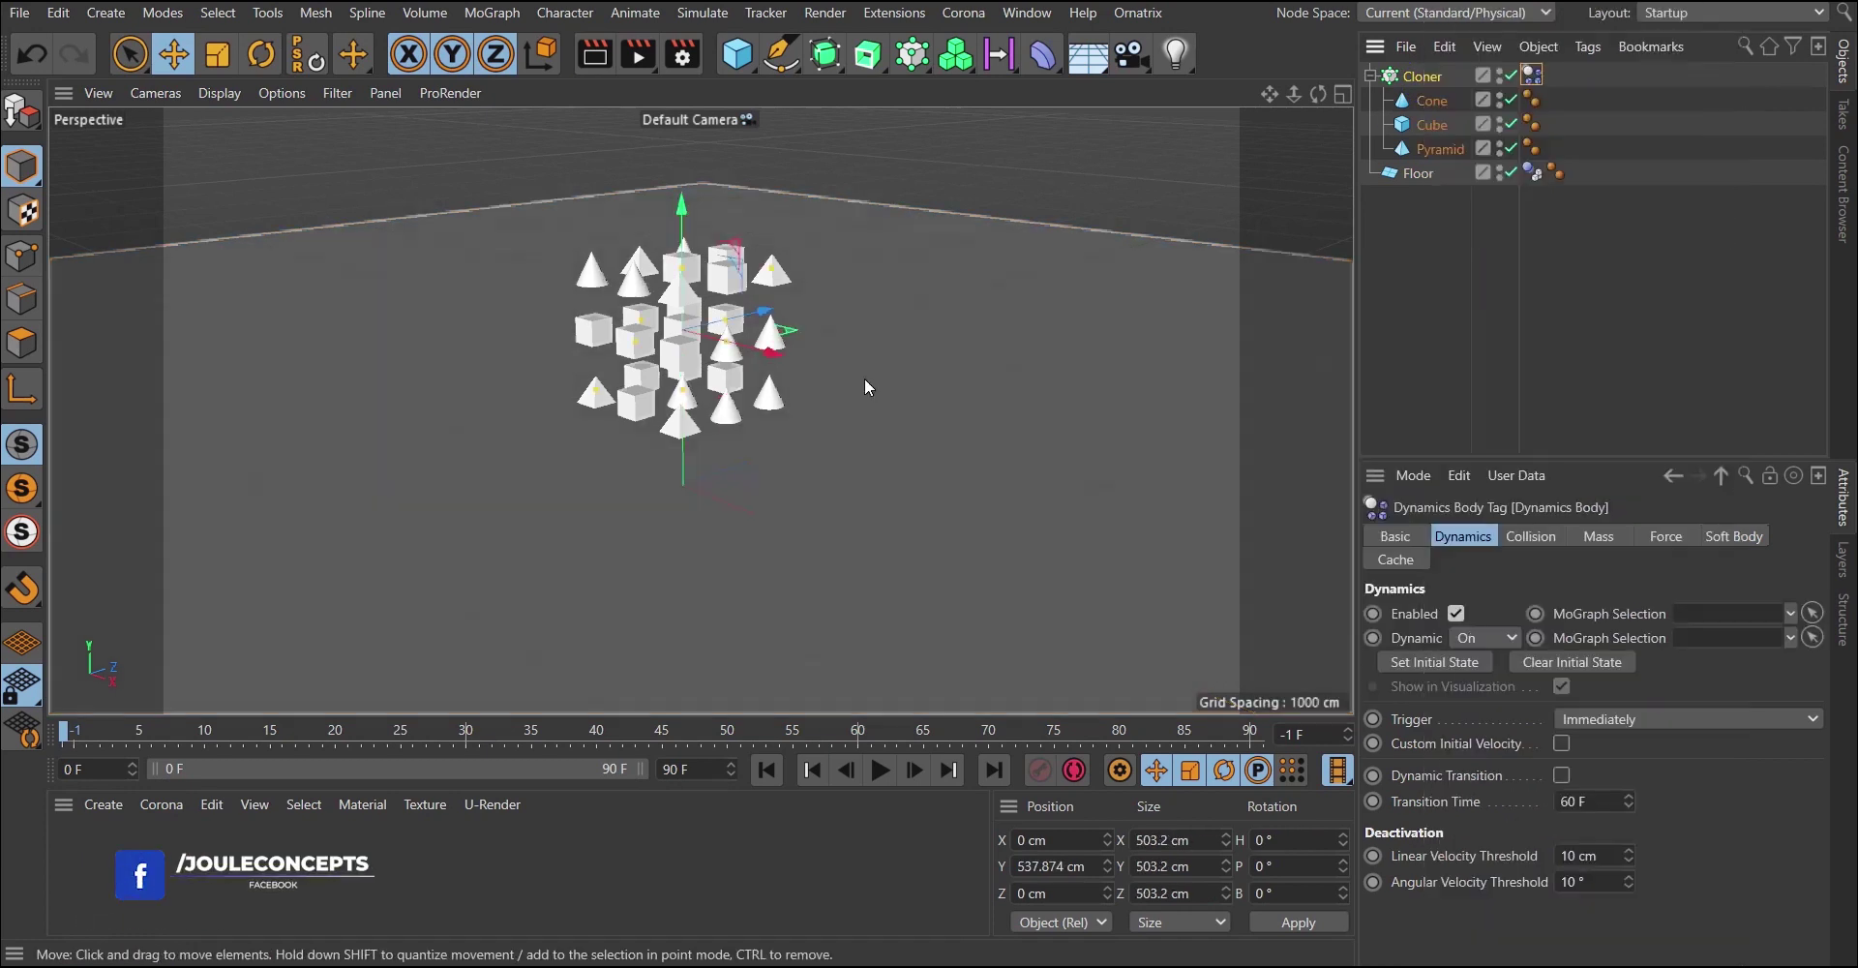
# Play the falling-clones simulation briefly, stop it and return to the first frame.
pyautogui.click(881, 769)
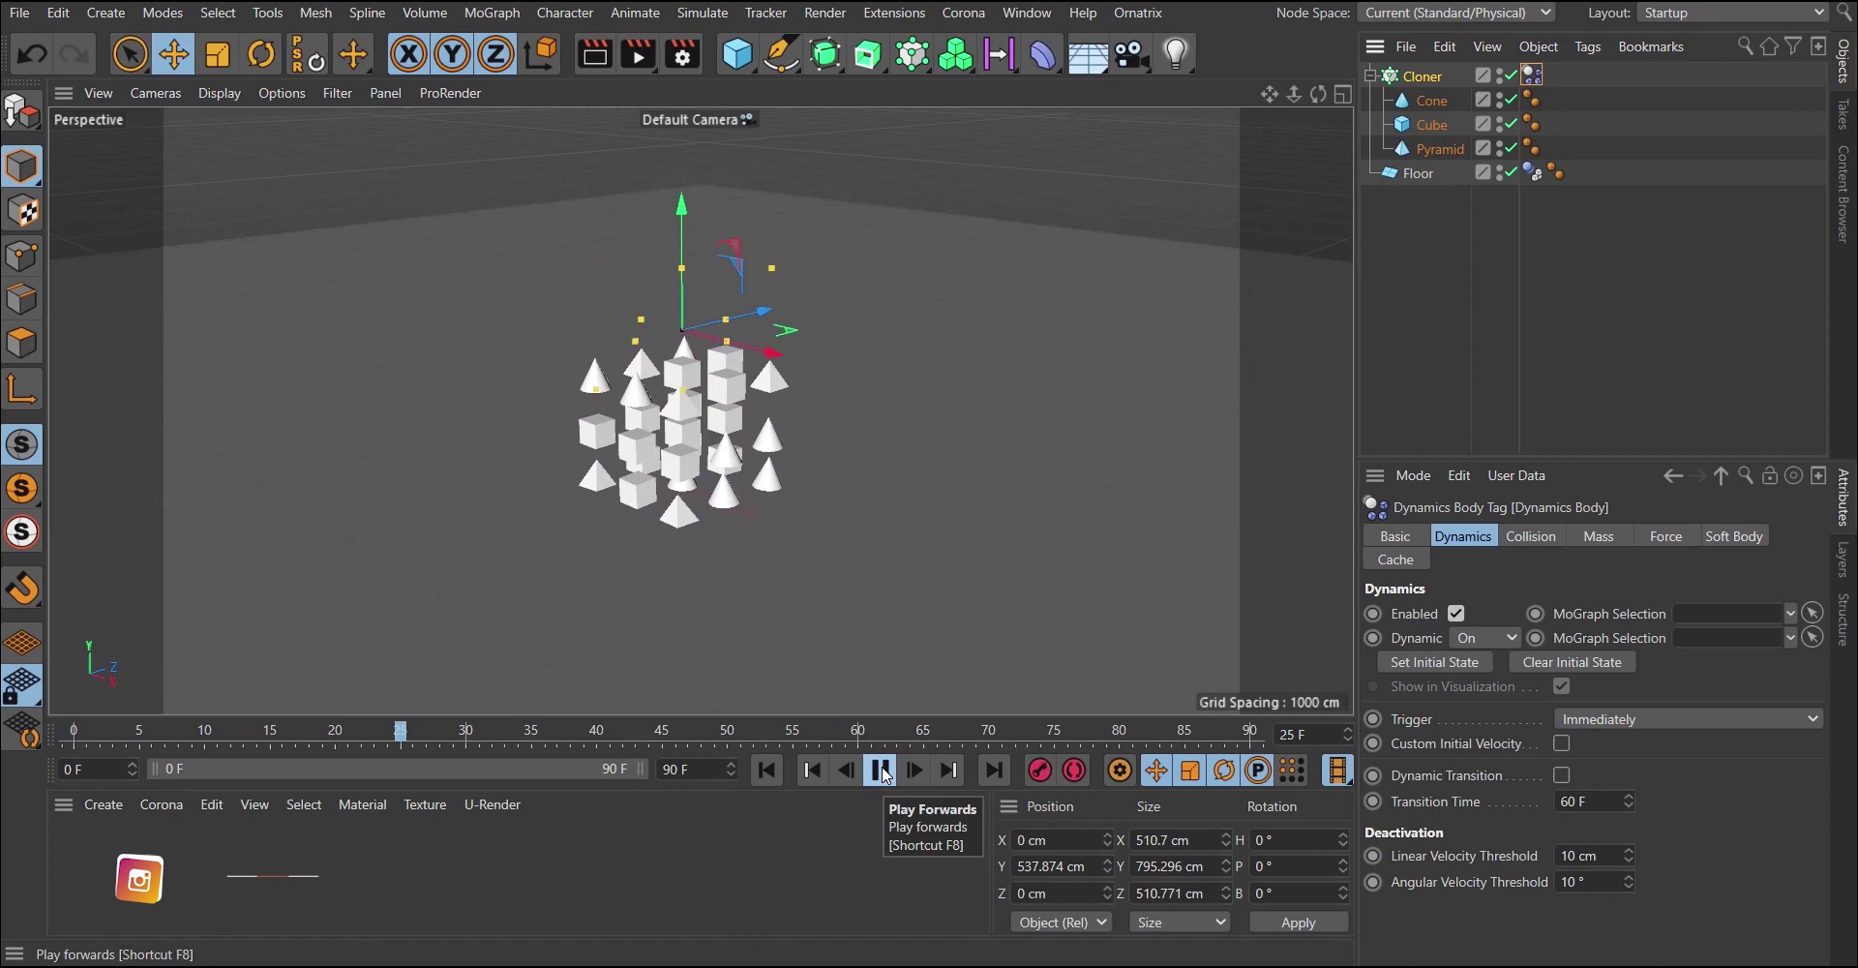
pyautogui.click(881, 770)
pyautogui.click(767, 771)
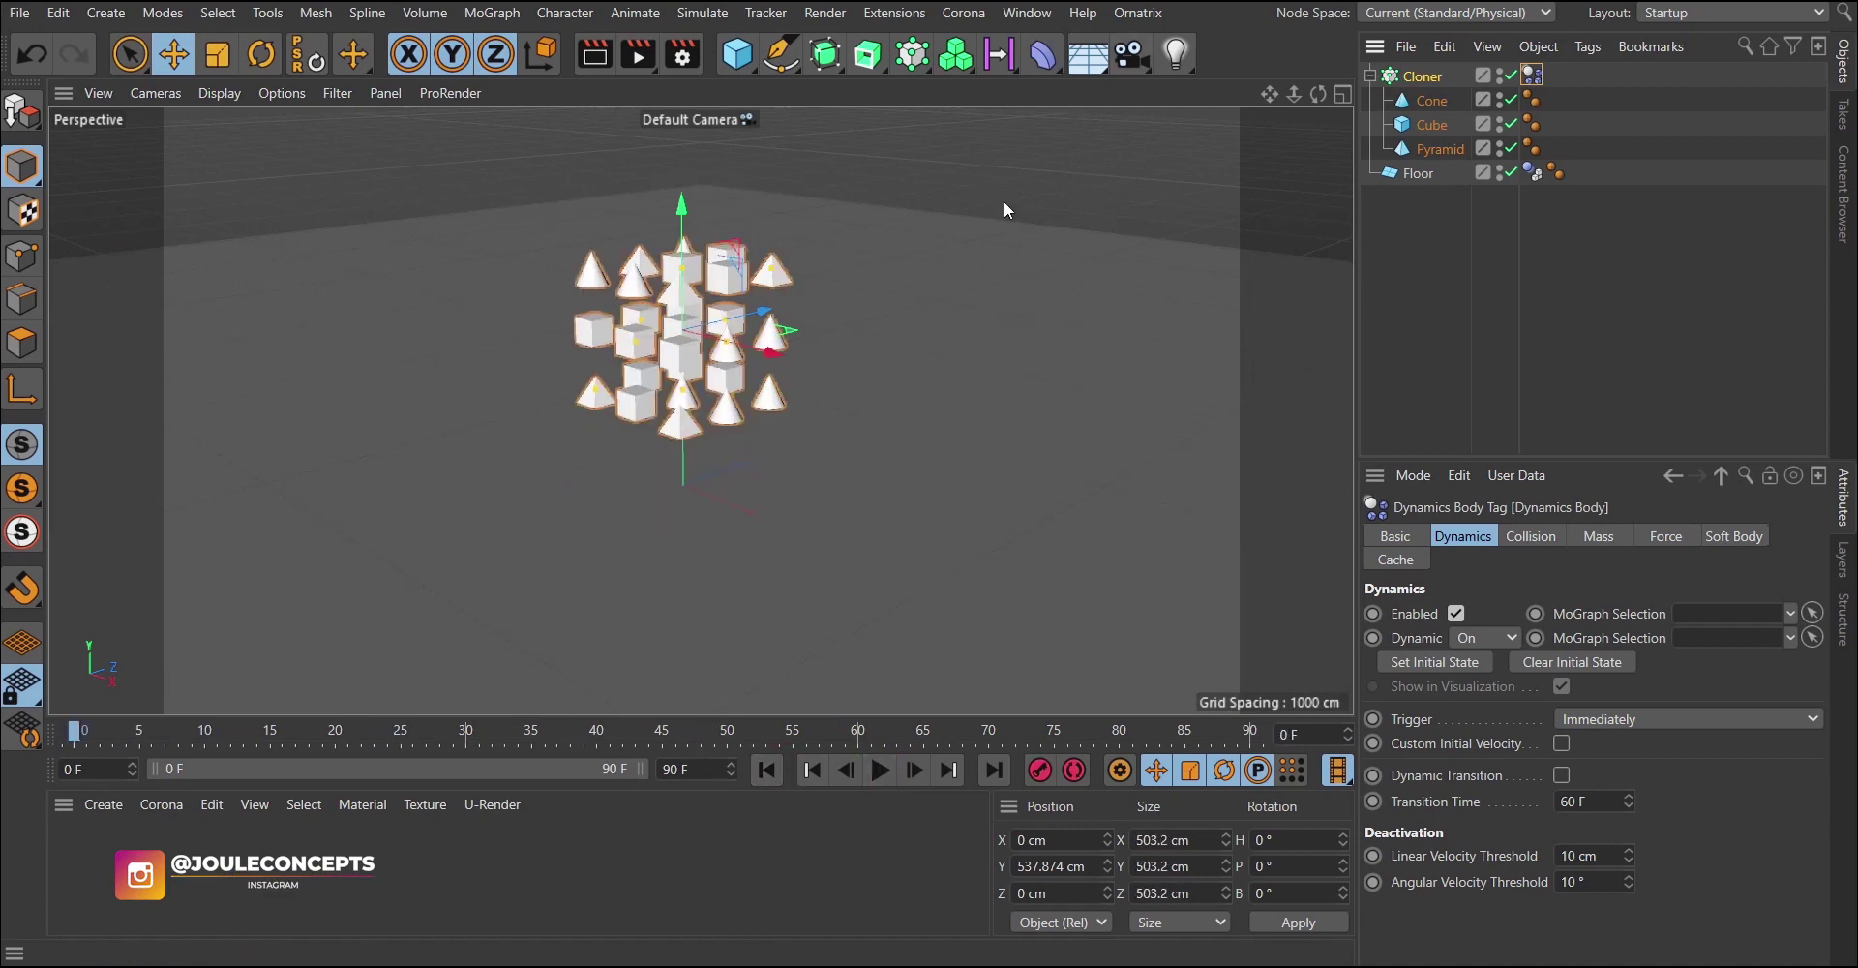
# Set the Inherit Tag option in the Cloner's rigid body collision settings to None.
pyautogui.moveTo(681, 246)
pyautogui.keyDown('alt'); pyautogui.mouseDown(button='right')
pyautogui.moveTo(707, 157)
pyautogui.moveTo(682, 254)
pyautogui.mouseUp(button='right'); pyautogui.keyUp('alt')
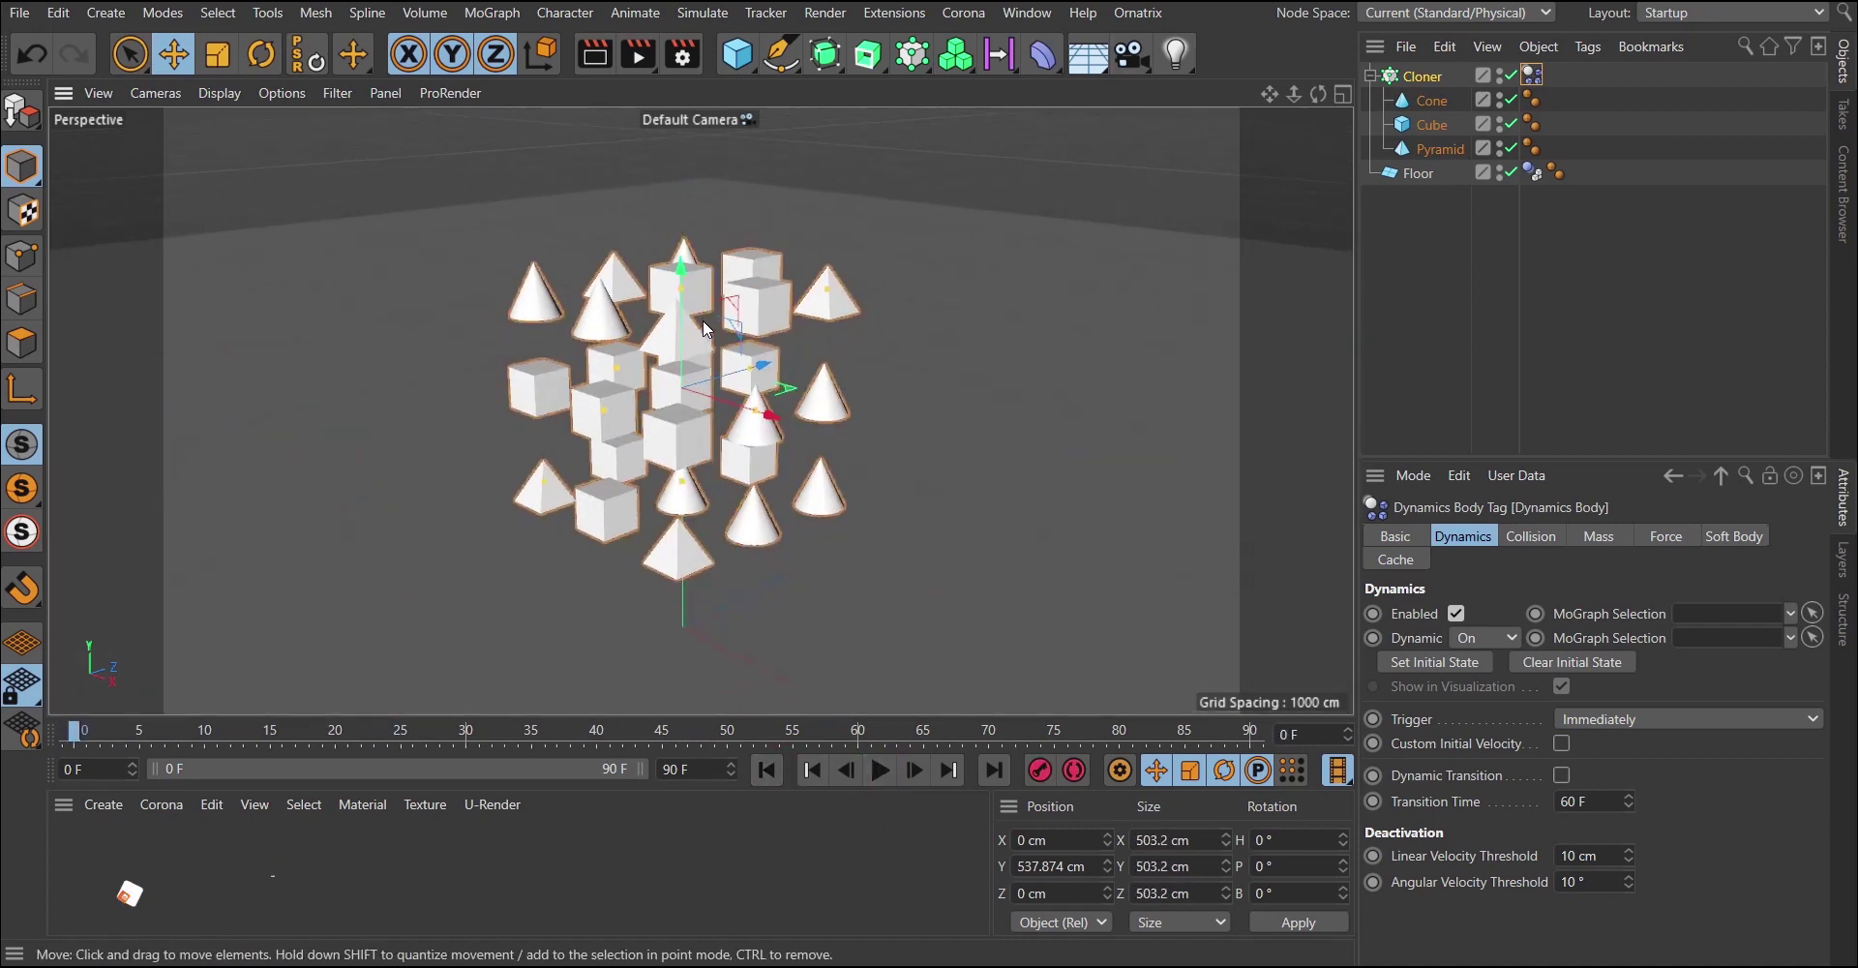
pyautogui.keyDown('alt'); pyautogui.moveTo(689, 360); pyautogui.dragTo(707, 366, button='middle'); pyautogui.keyUp('alt')
pyautogui.scroll(2, 707, 387)
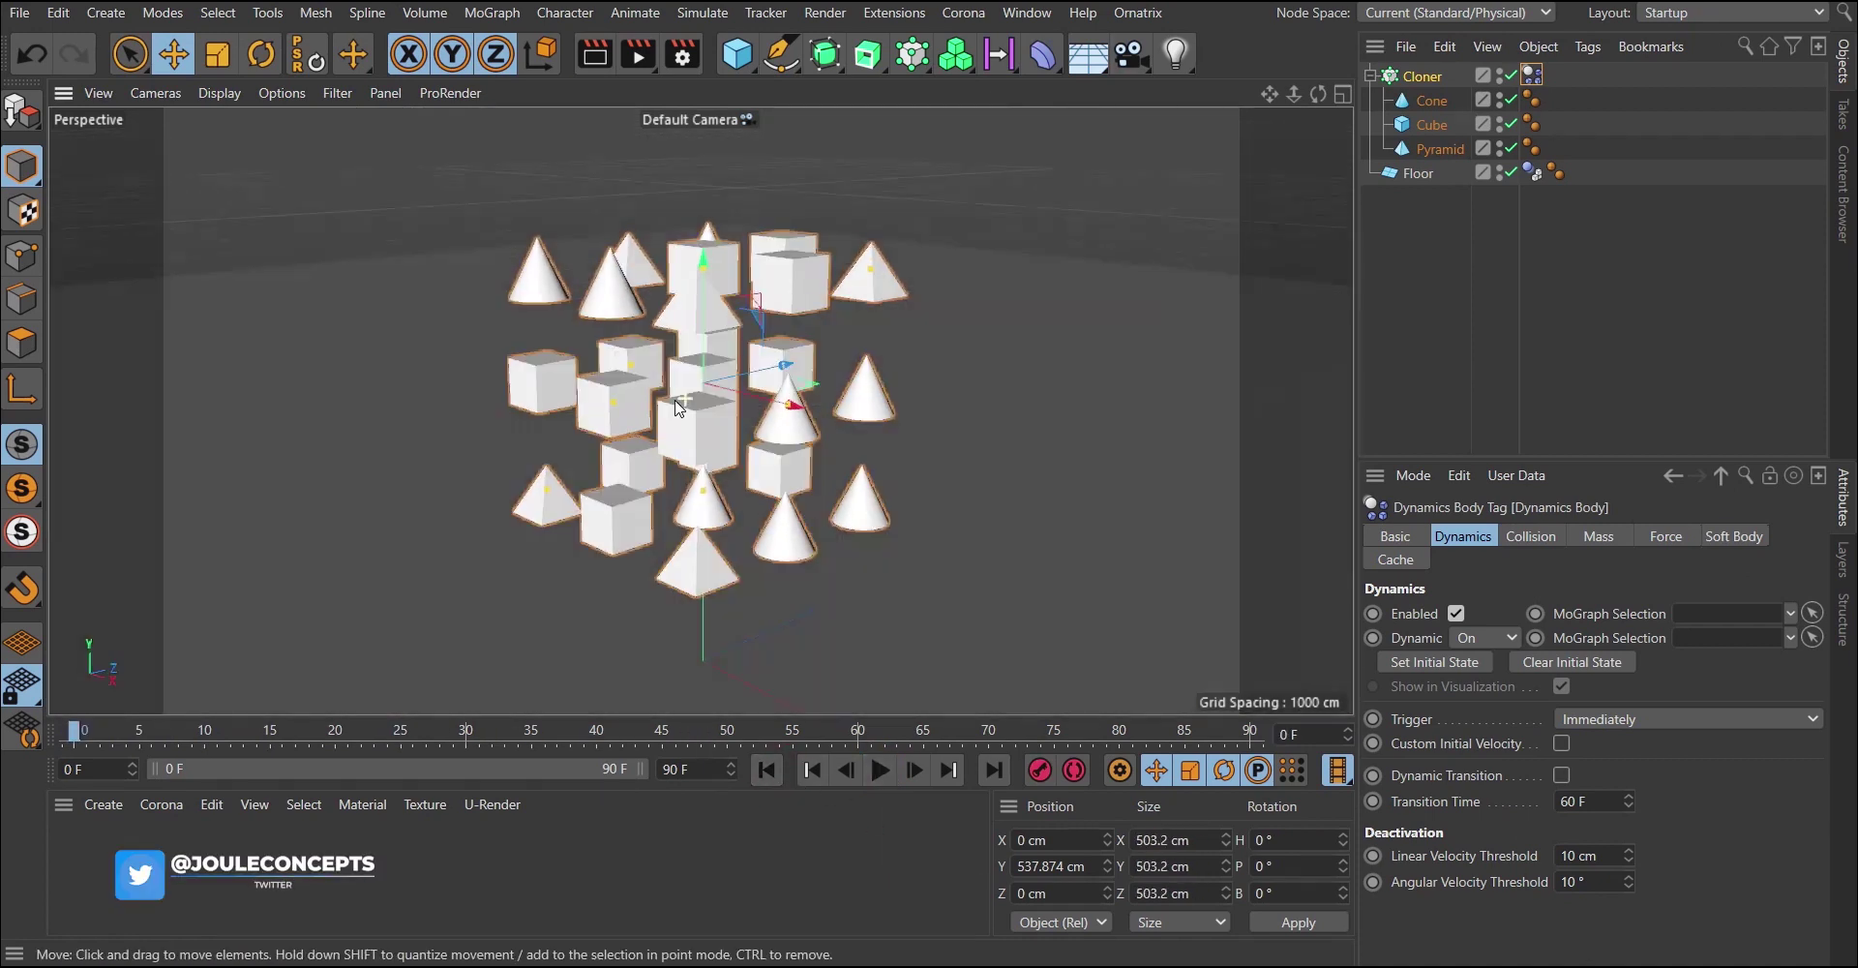
pyautogui.scroll(-4, 697, 418)
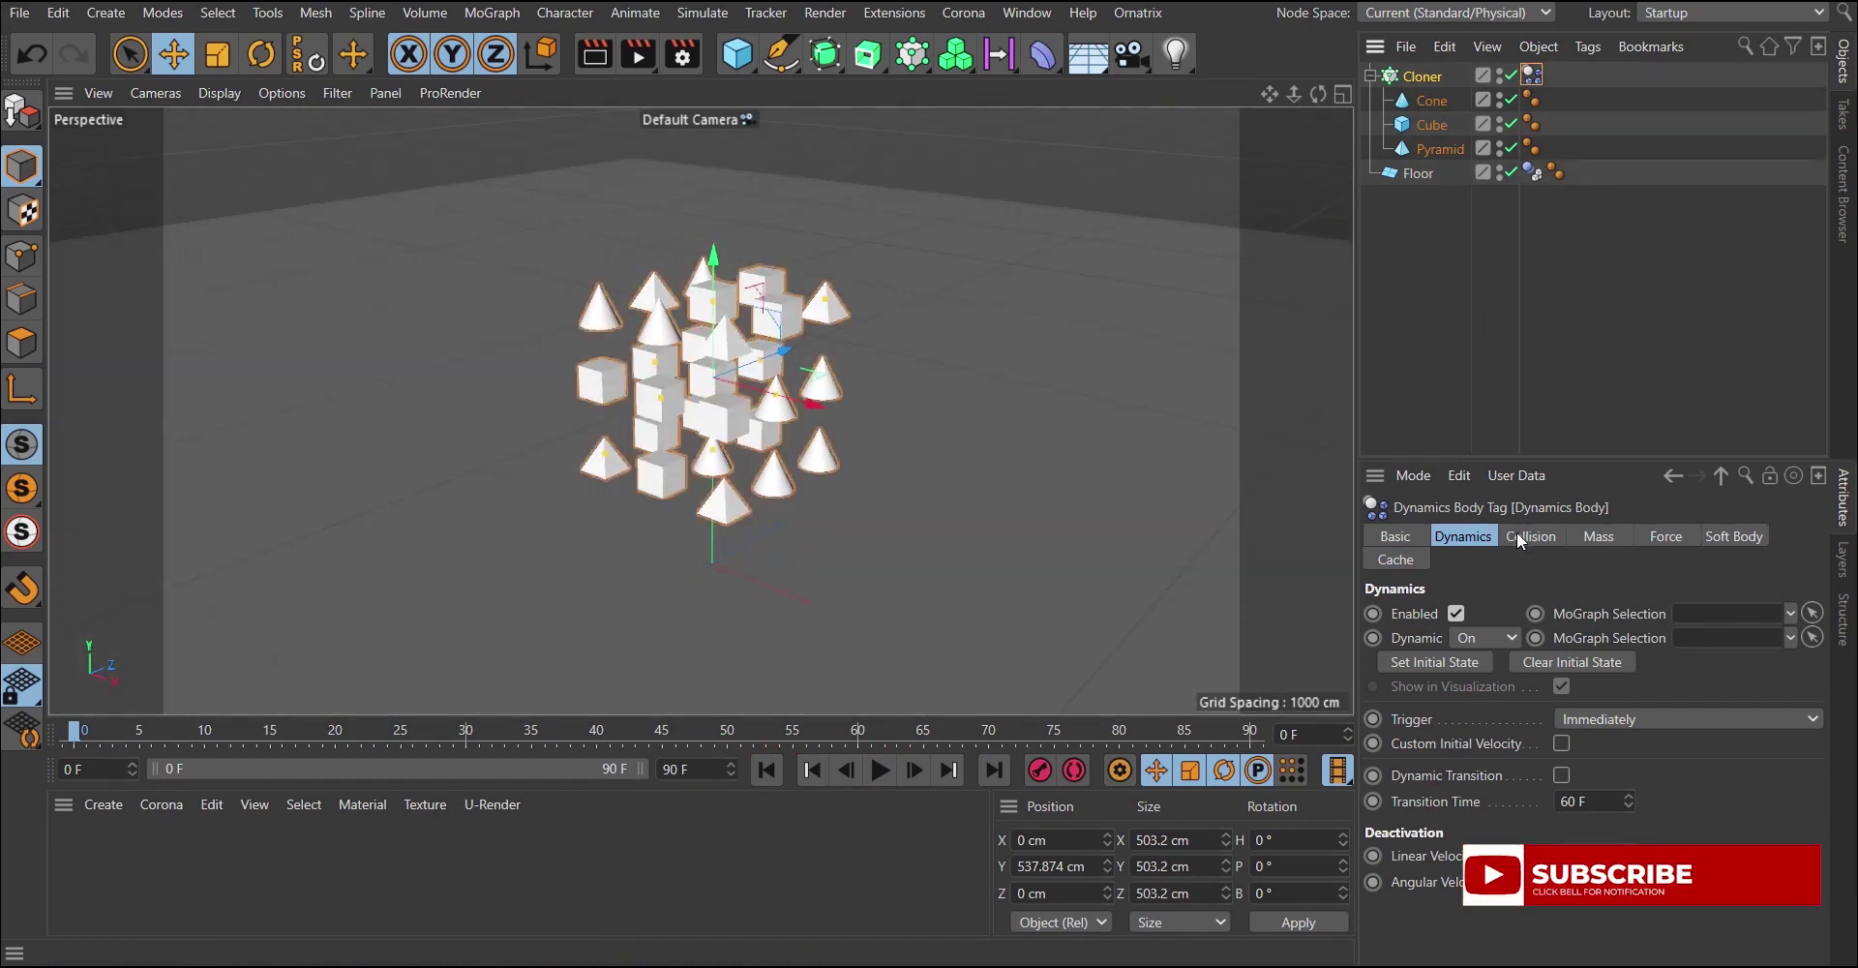
pyautogui.click(1518, 531)
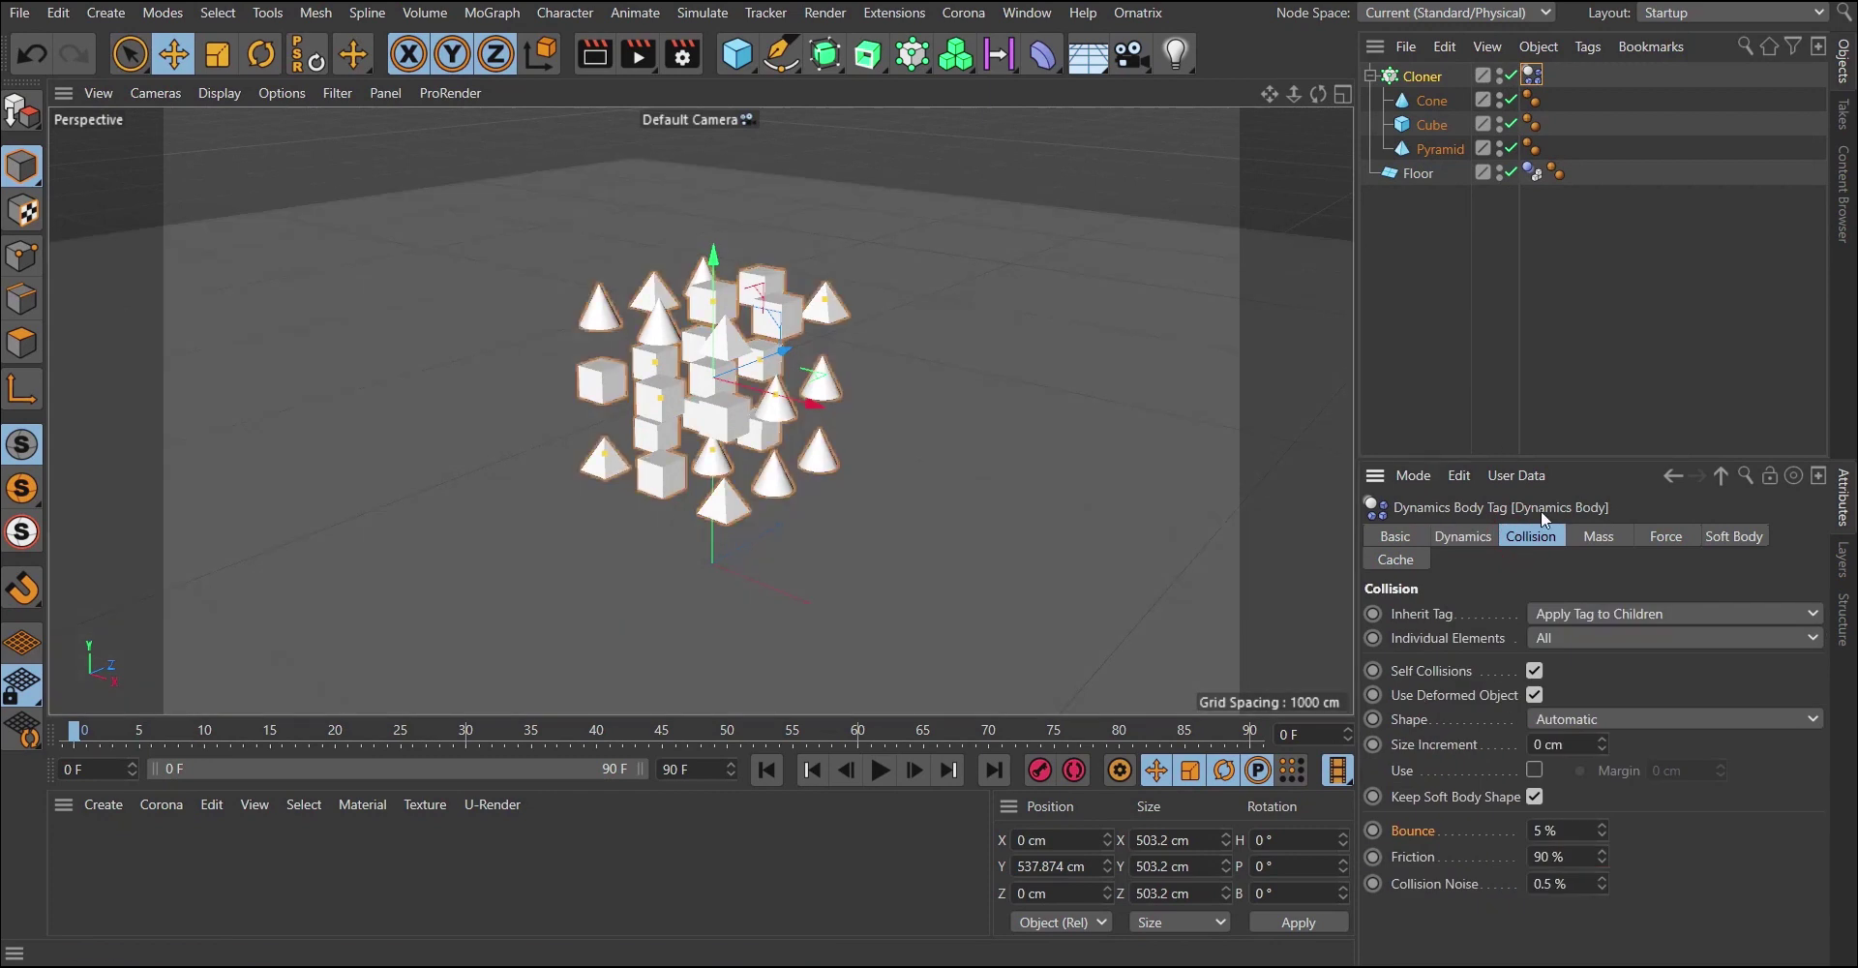
pyautogui.click(1578, 612)
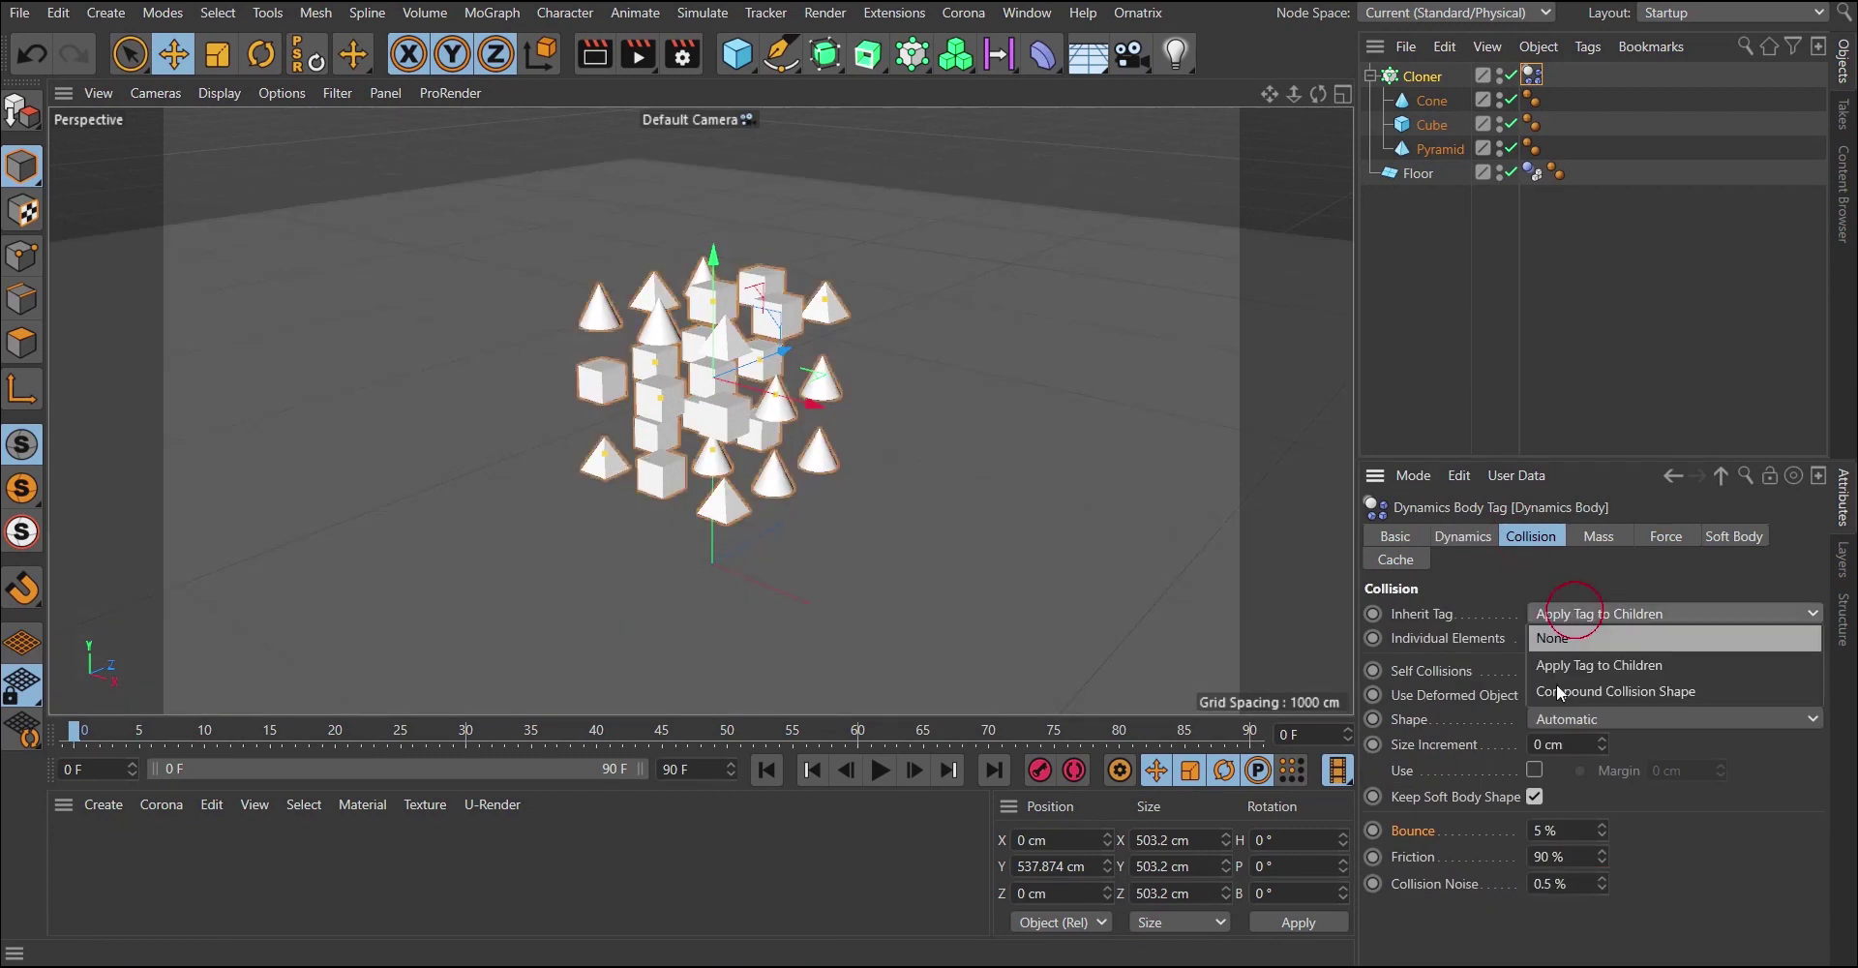
pyautogui.click(1595, 646)
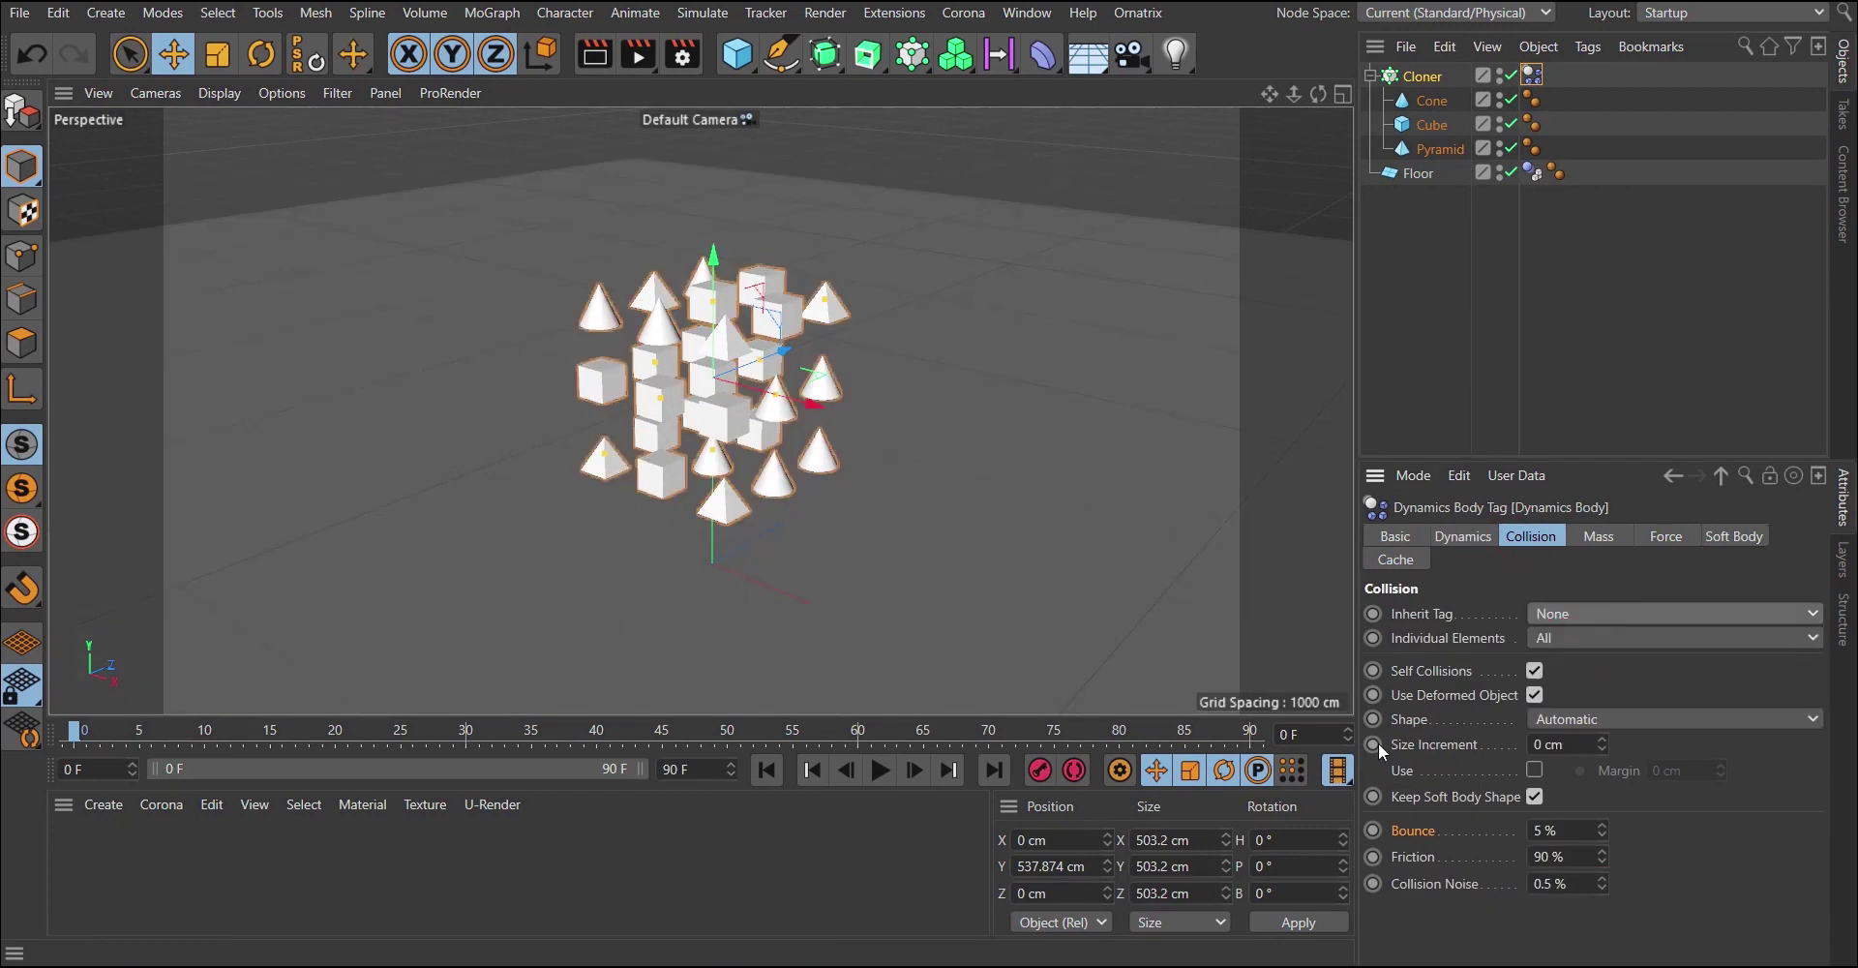
# Play the simulation briefly with the current collision settings, stop it and return to the first frame.
pyautogui.click(881, 771)
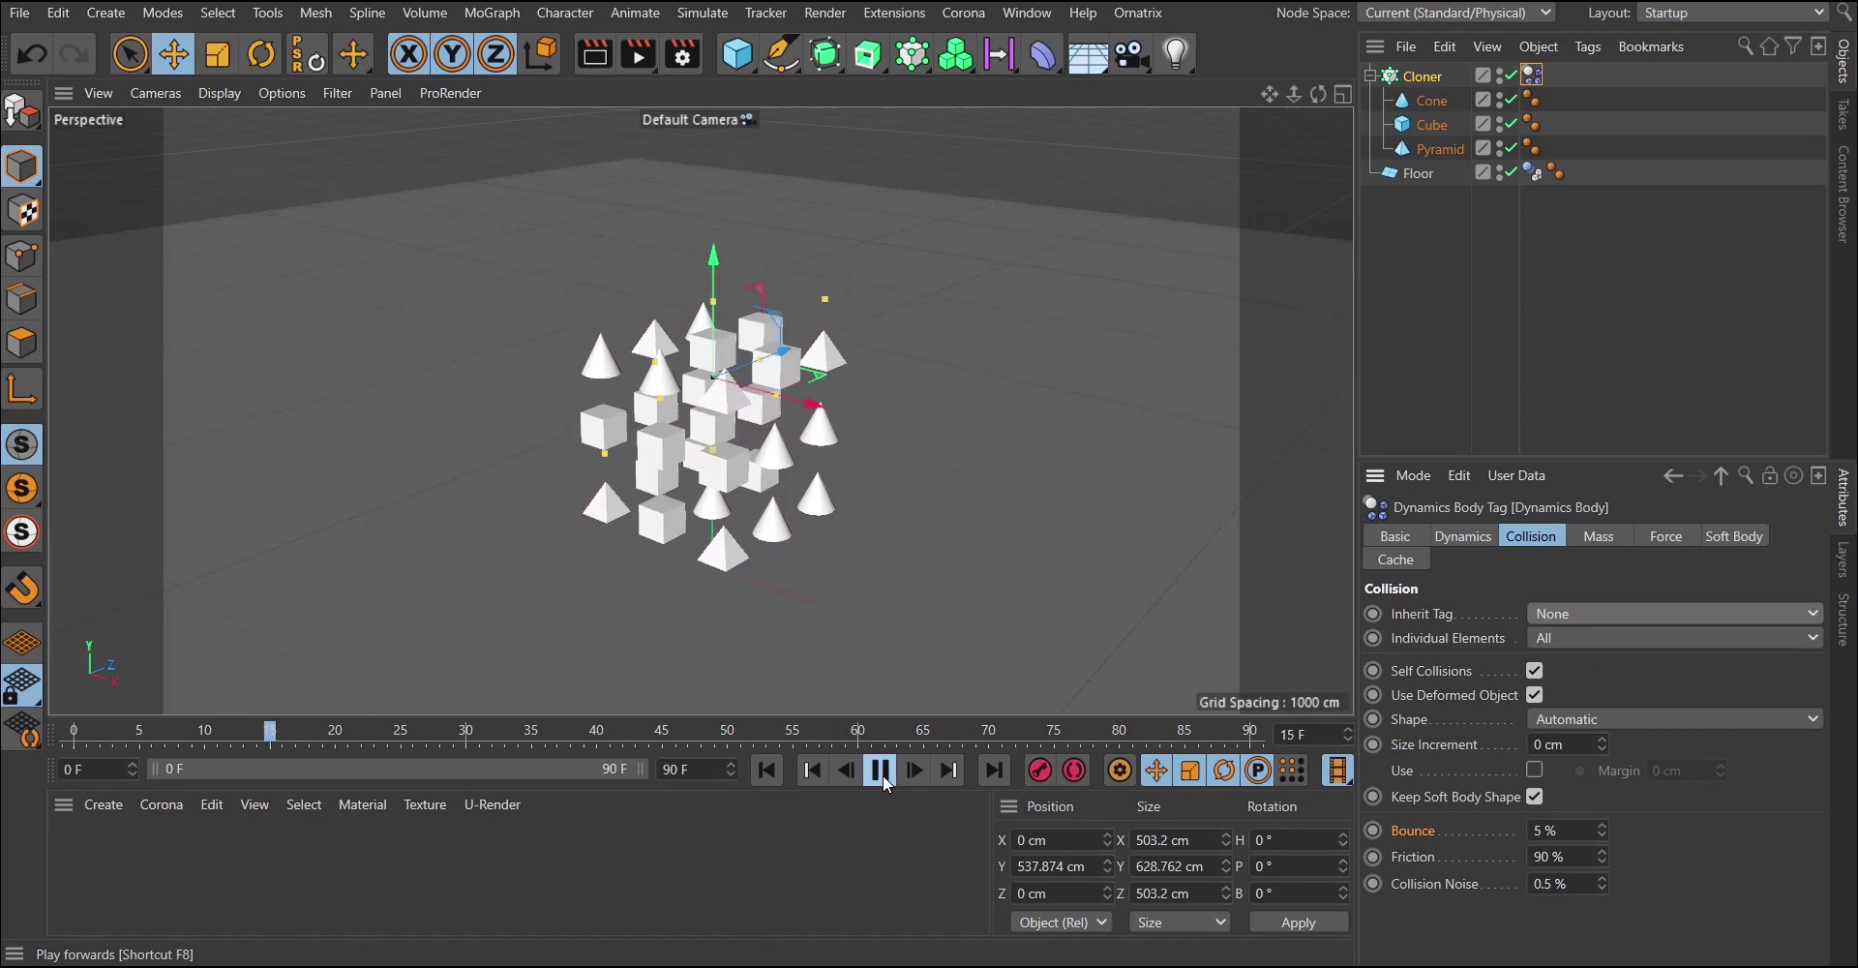
pyautogui.click(880, 771)
pyautogui.click(765, 772)
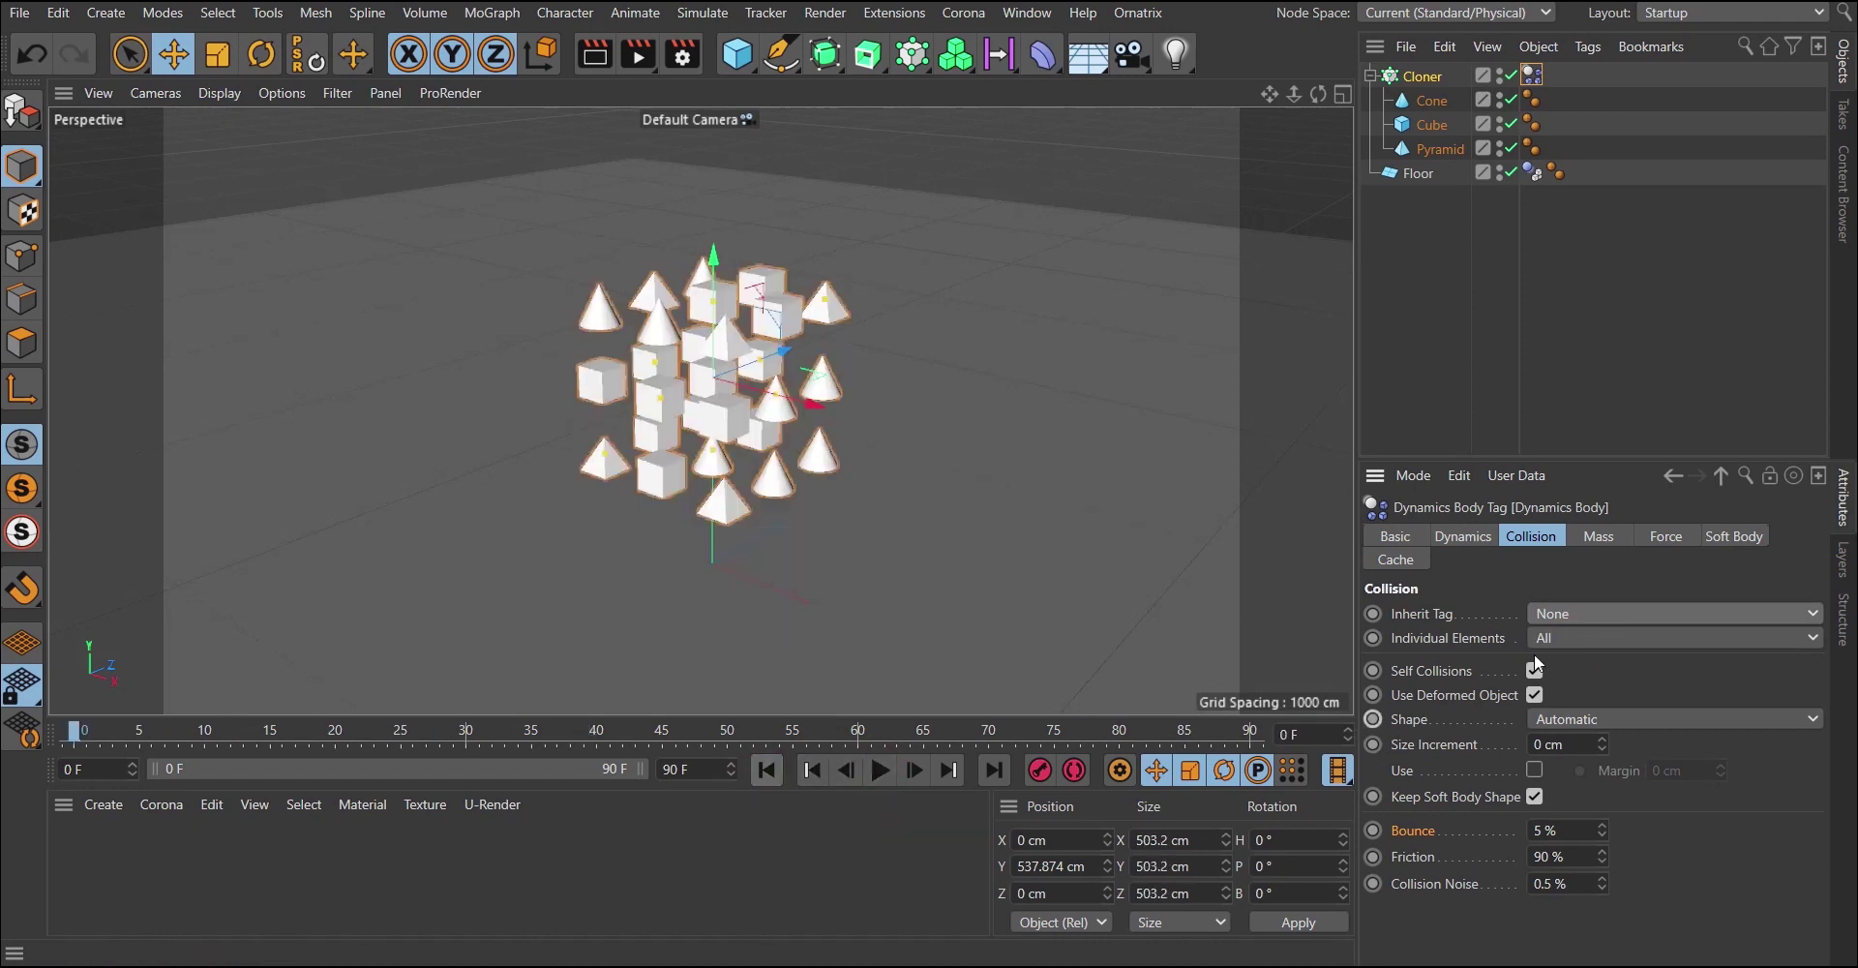
# Set Individual Elements to Off in the Cloner's rigid body tag, test the simulation and return to the first frame.
pyautogui.click(1586, 635)
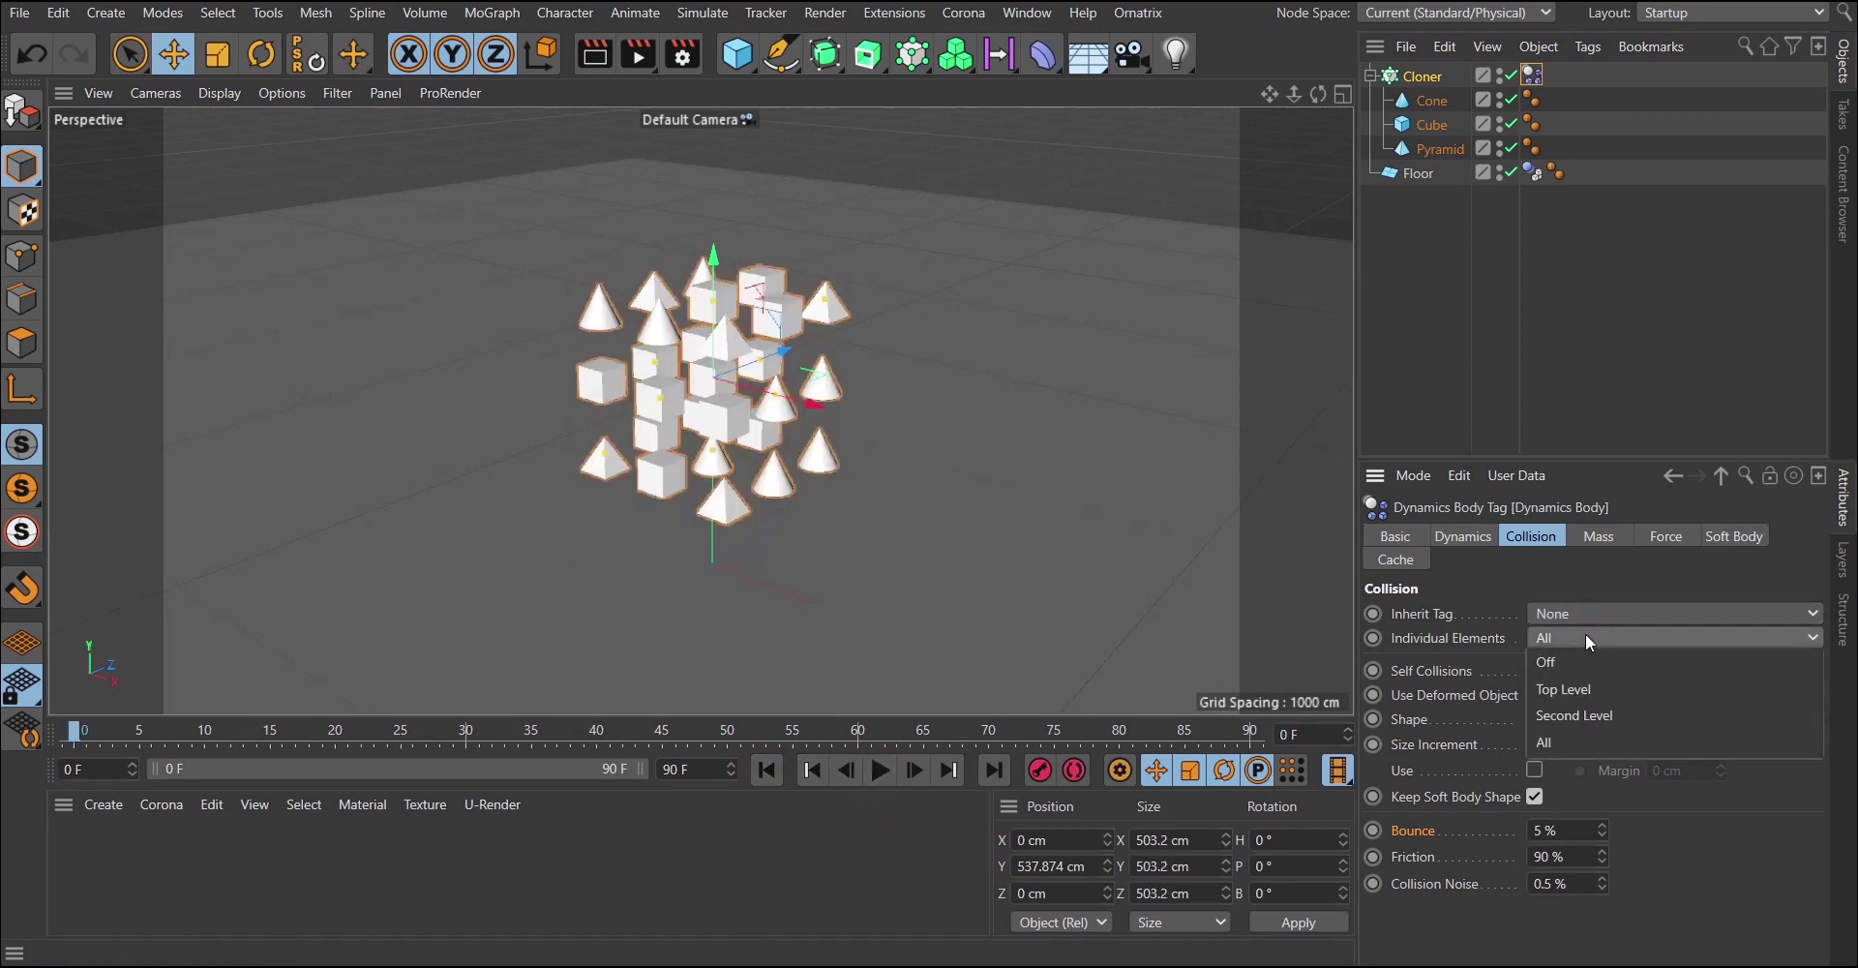
pyautogui.click(1568, 661)
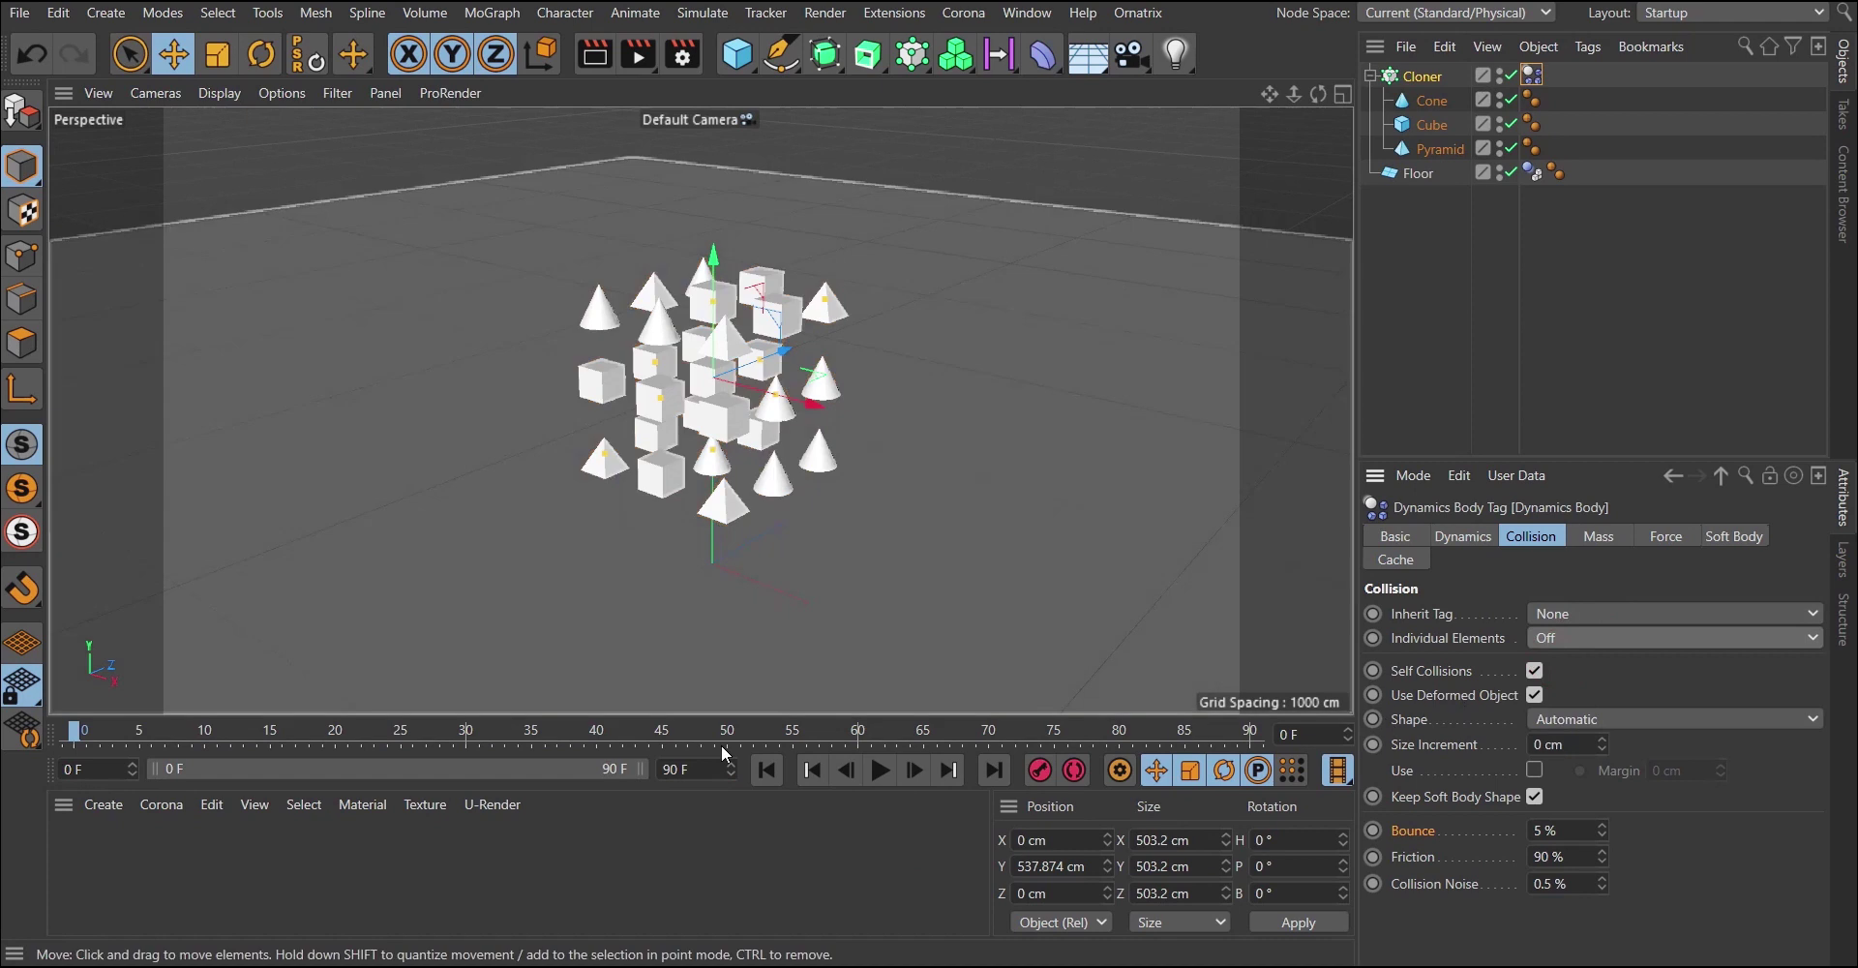
pyautogui.click(875, 769)
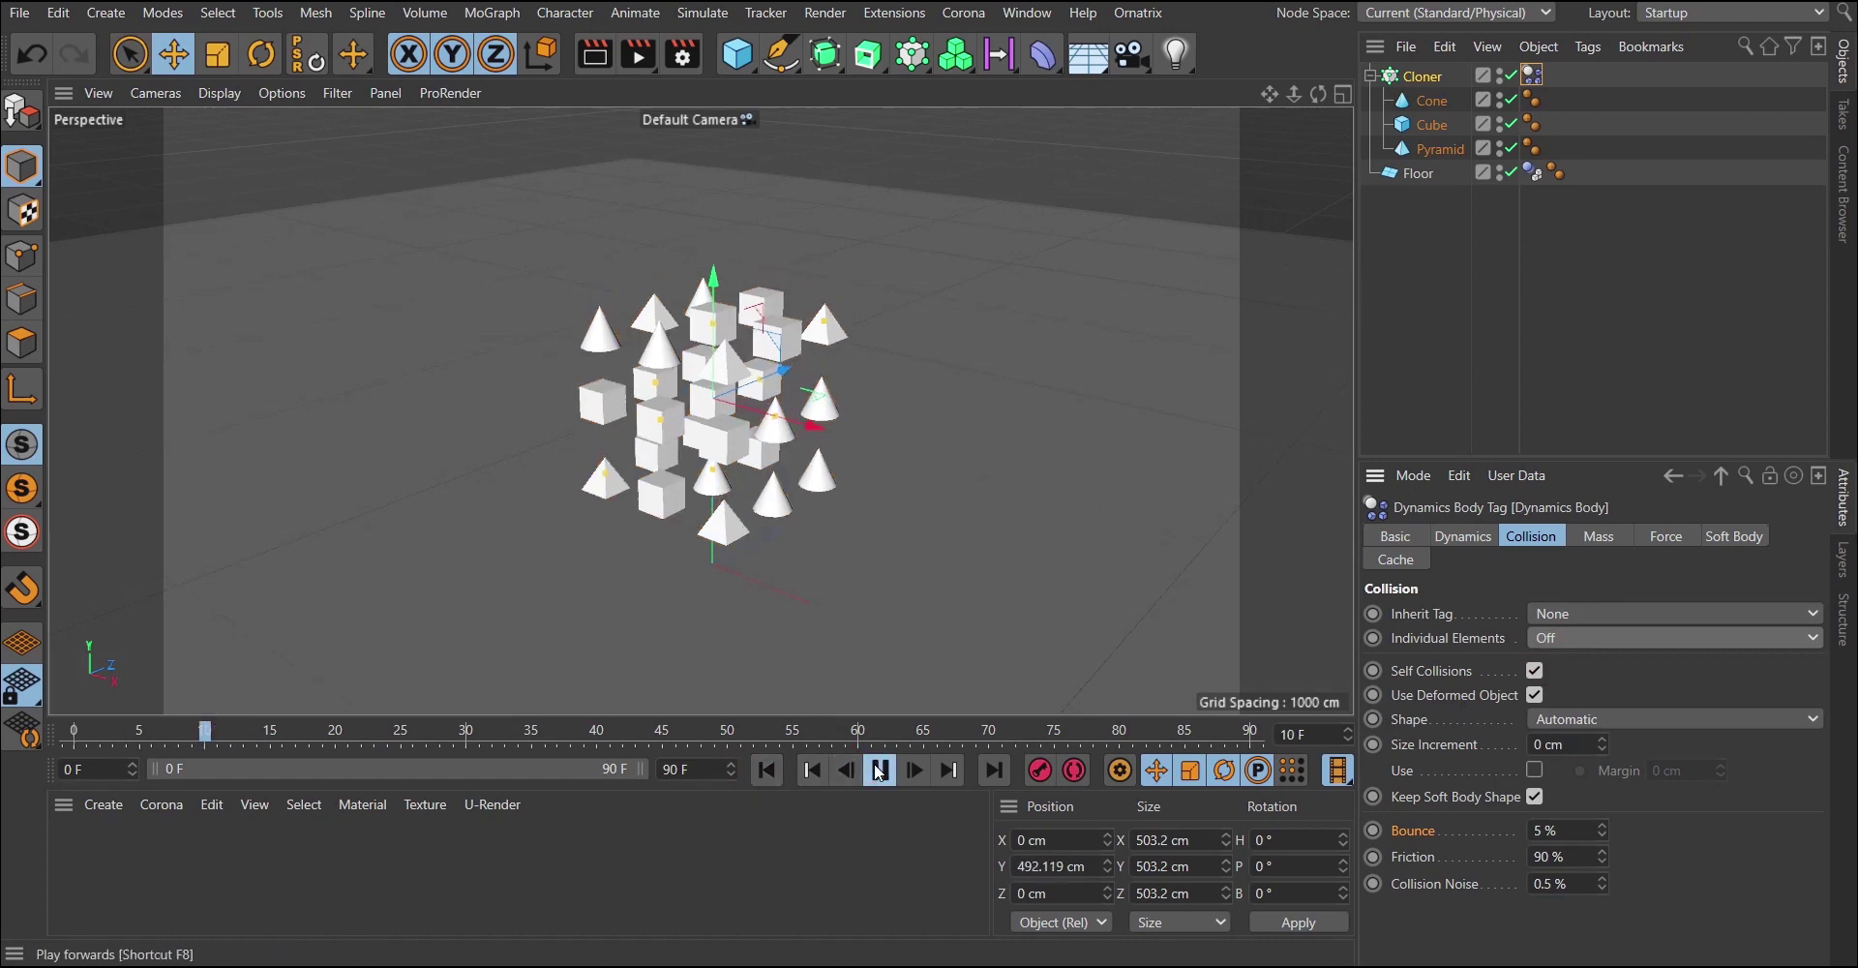
pyautogui.click(876, 770)
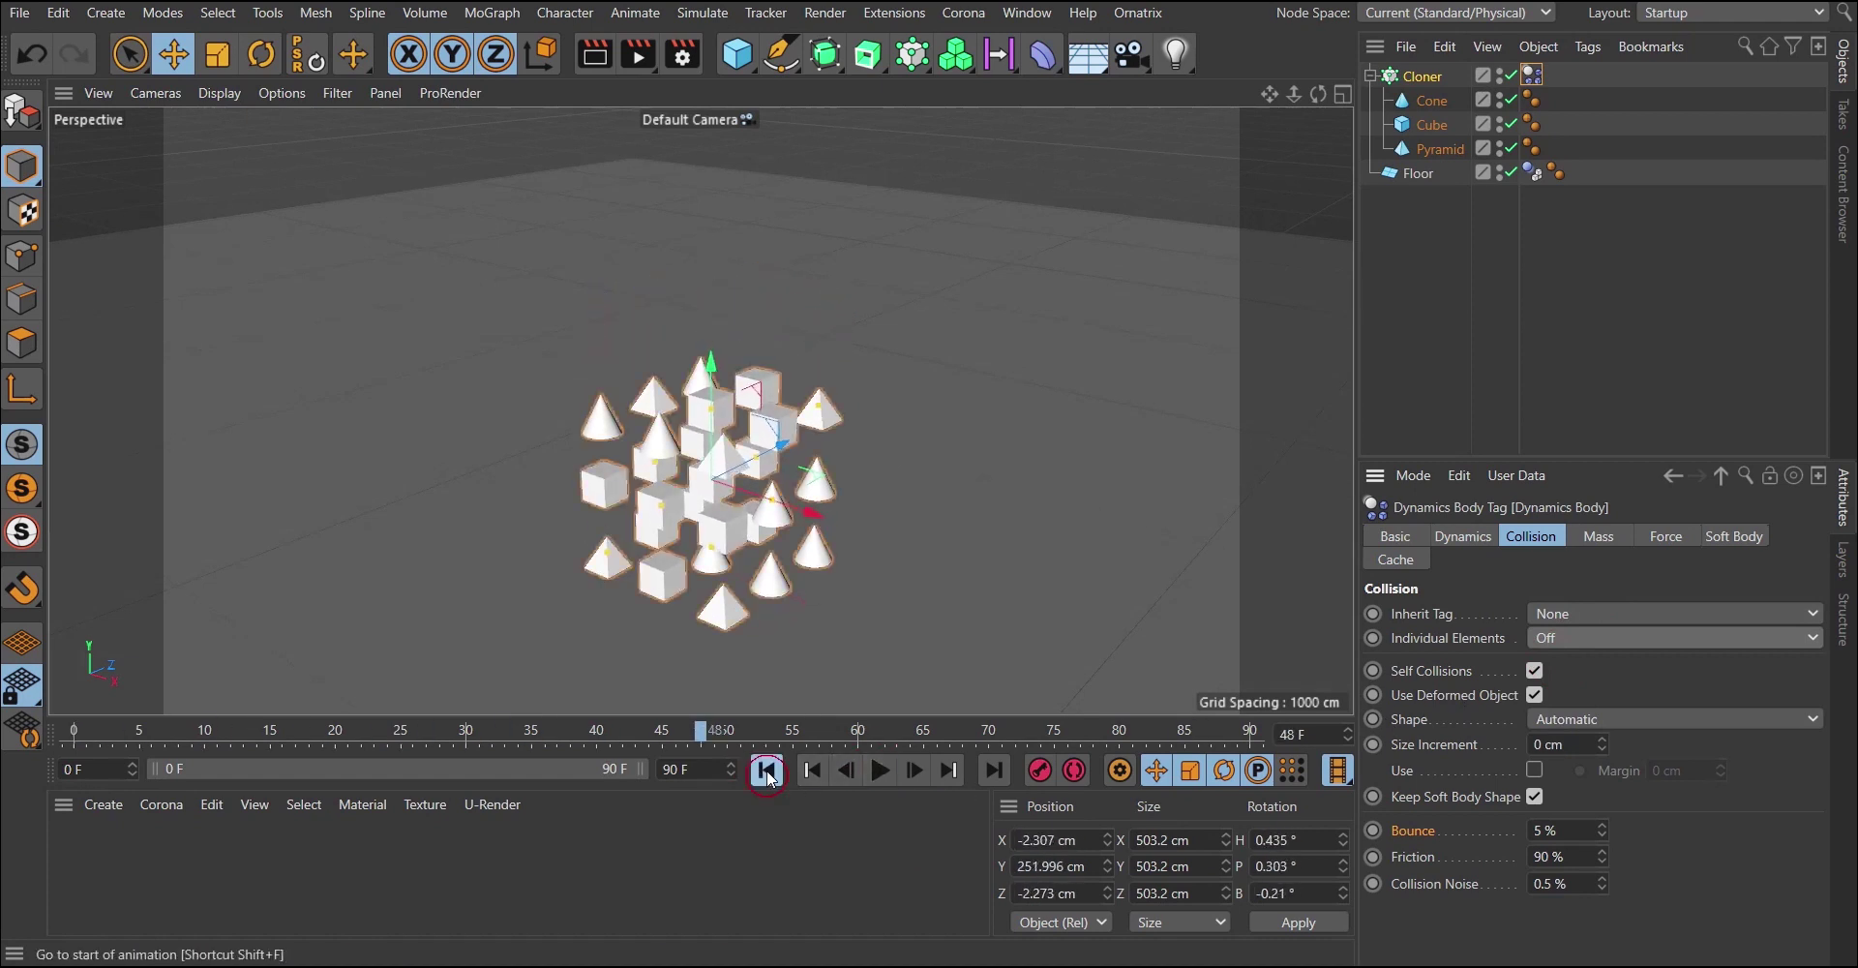
pyautogui.click(766, 770)
# Play the simulation and examine from several angles and distances how the cloned grid lands on the floor.
pyautogui.keyDown('alt'); pyautogui.moveTo(717, 356); pyautogui.dragTo(701, 341); pyautogui.keyUp('alt')
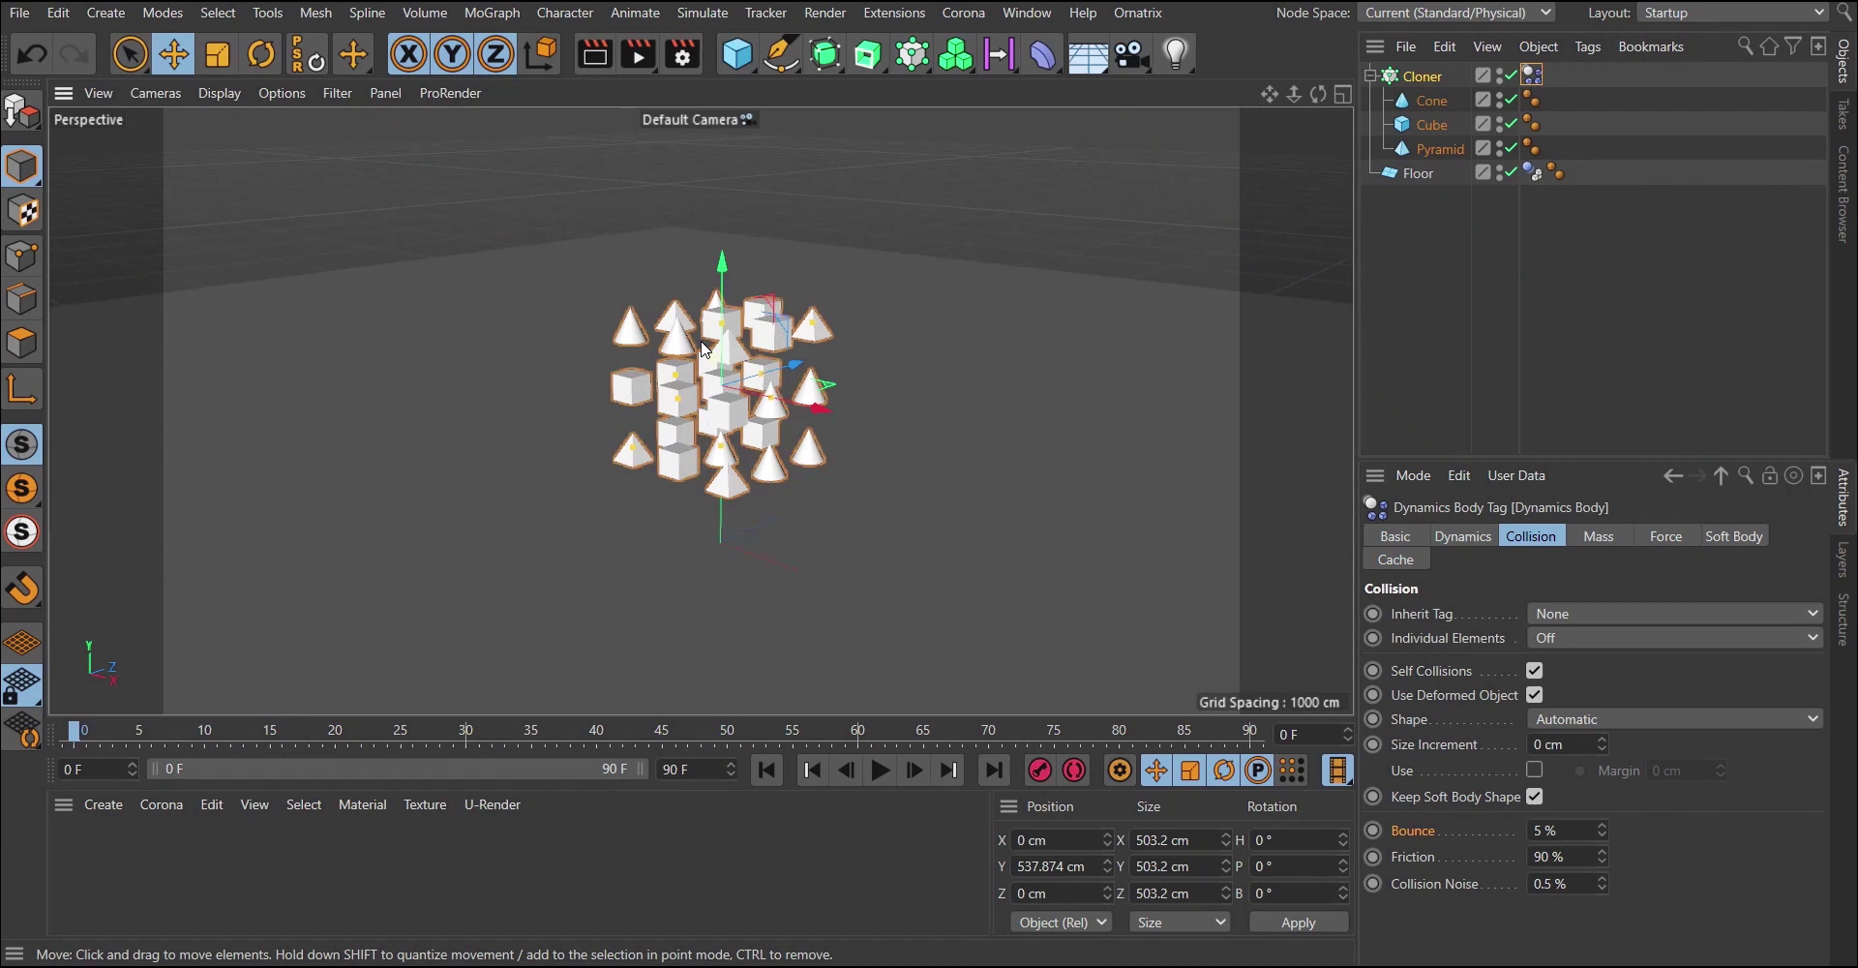
pyautogui.click(1455, 539)
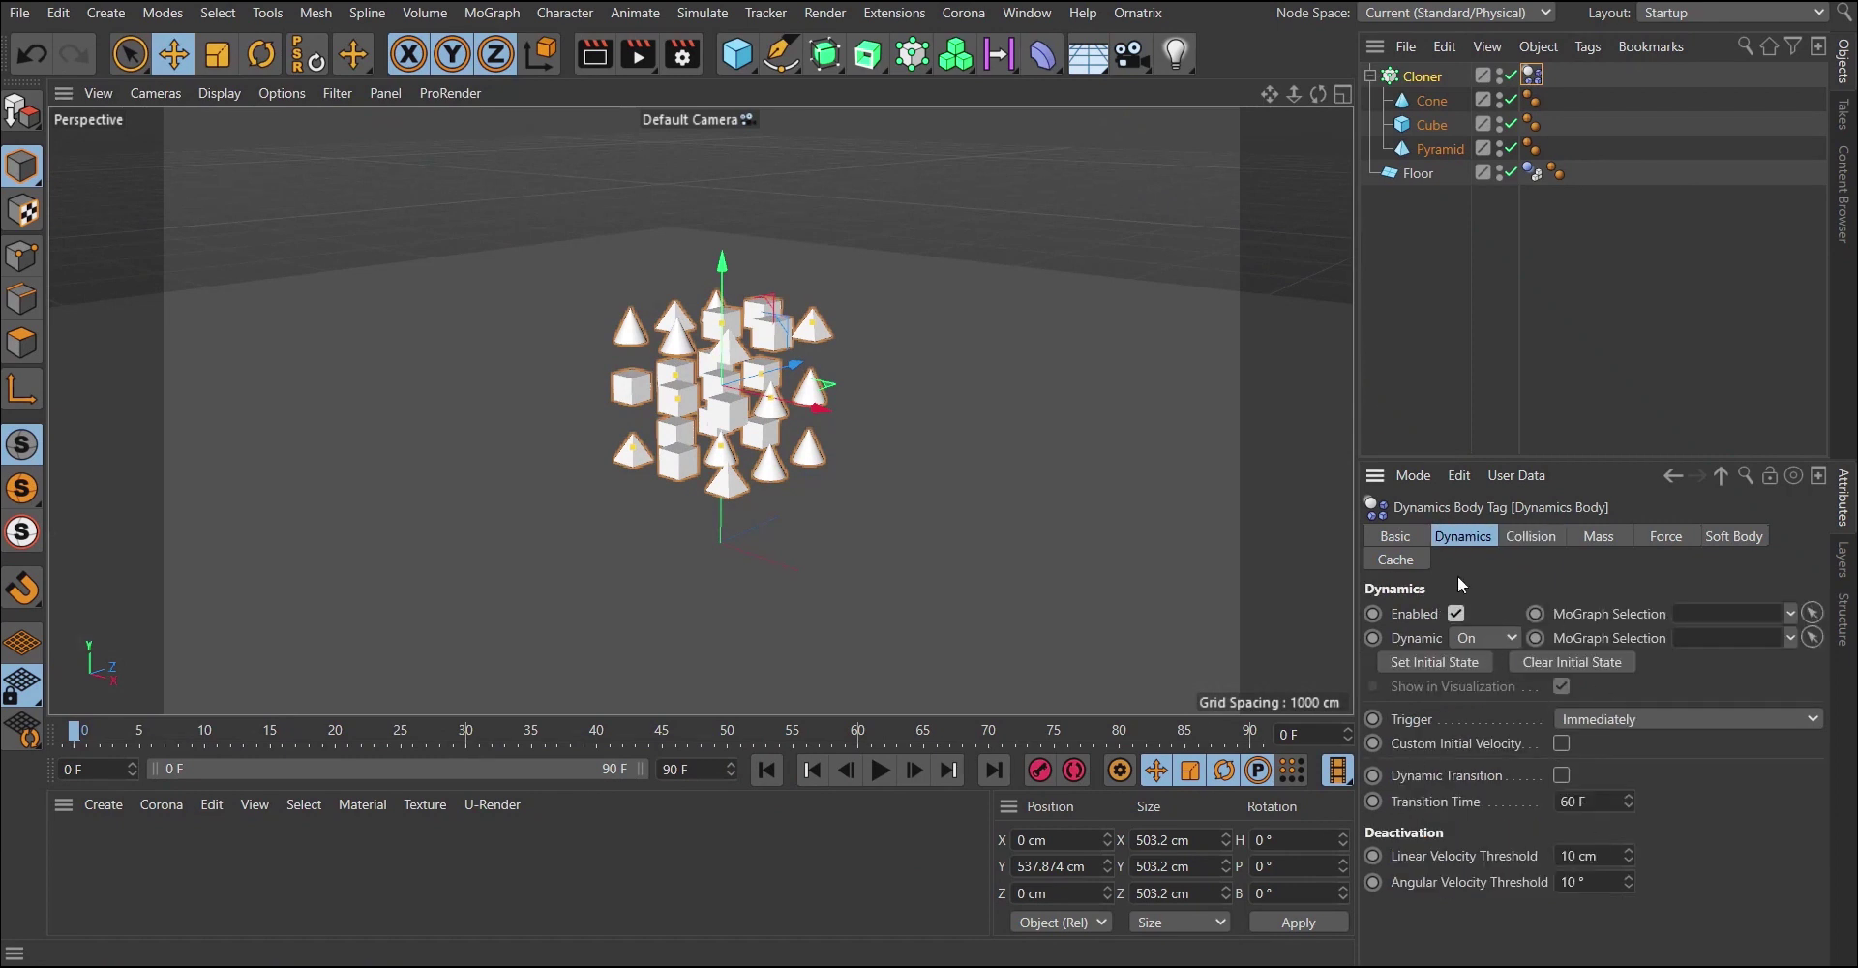
pyautogui.click(1531, 538)
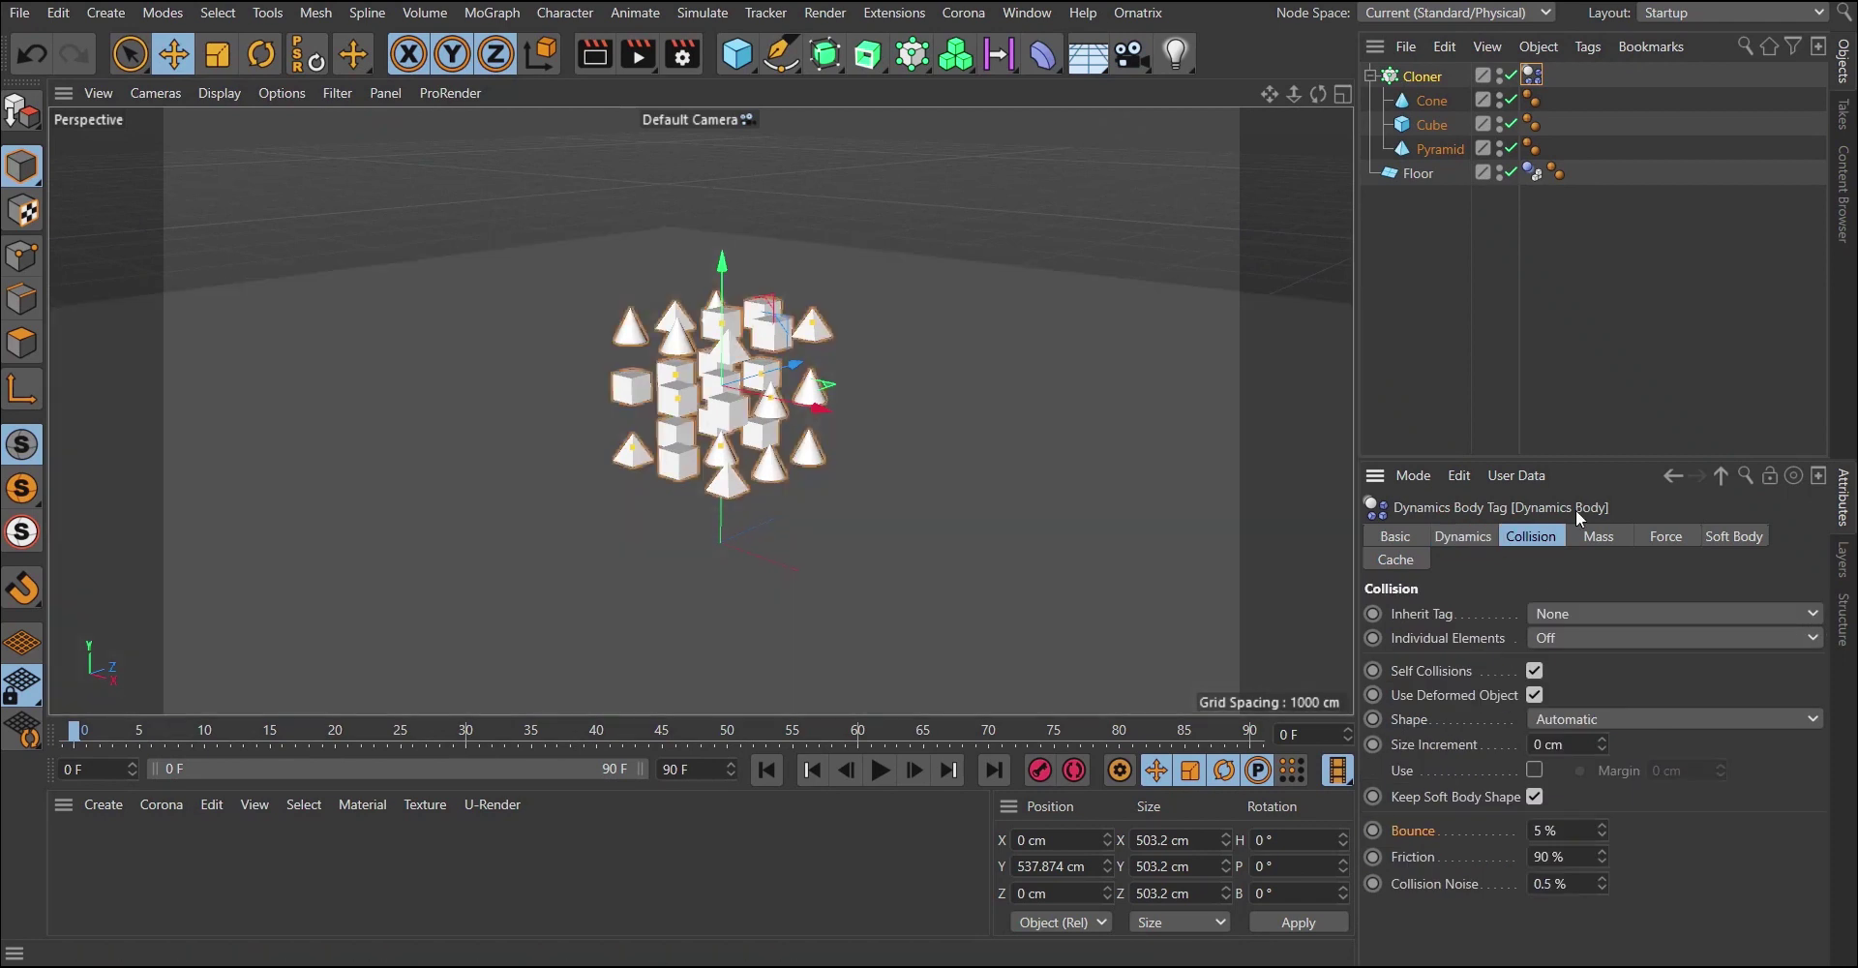
pyautogui.scroll(3, 733, 400)
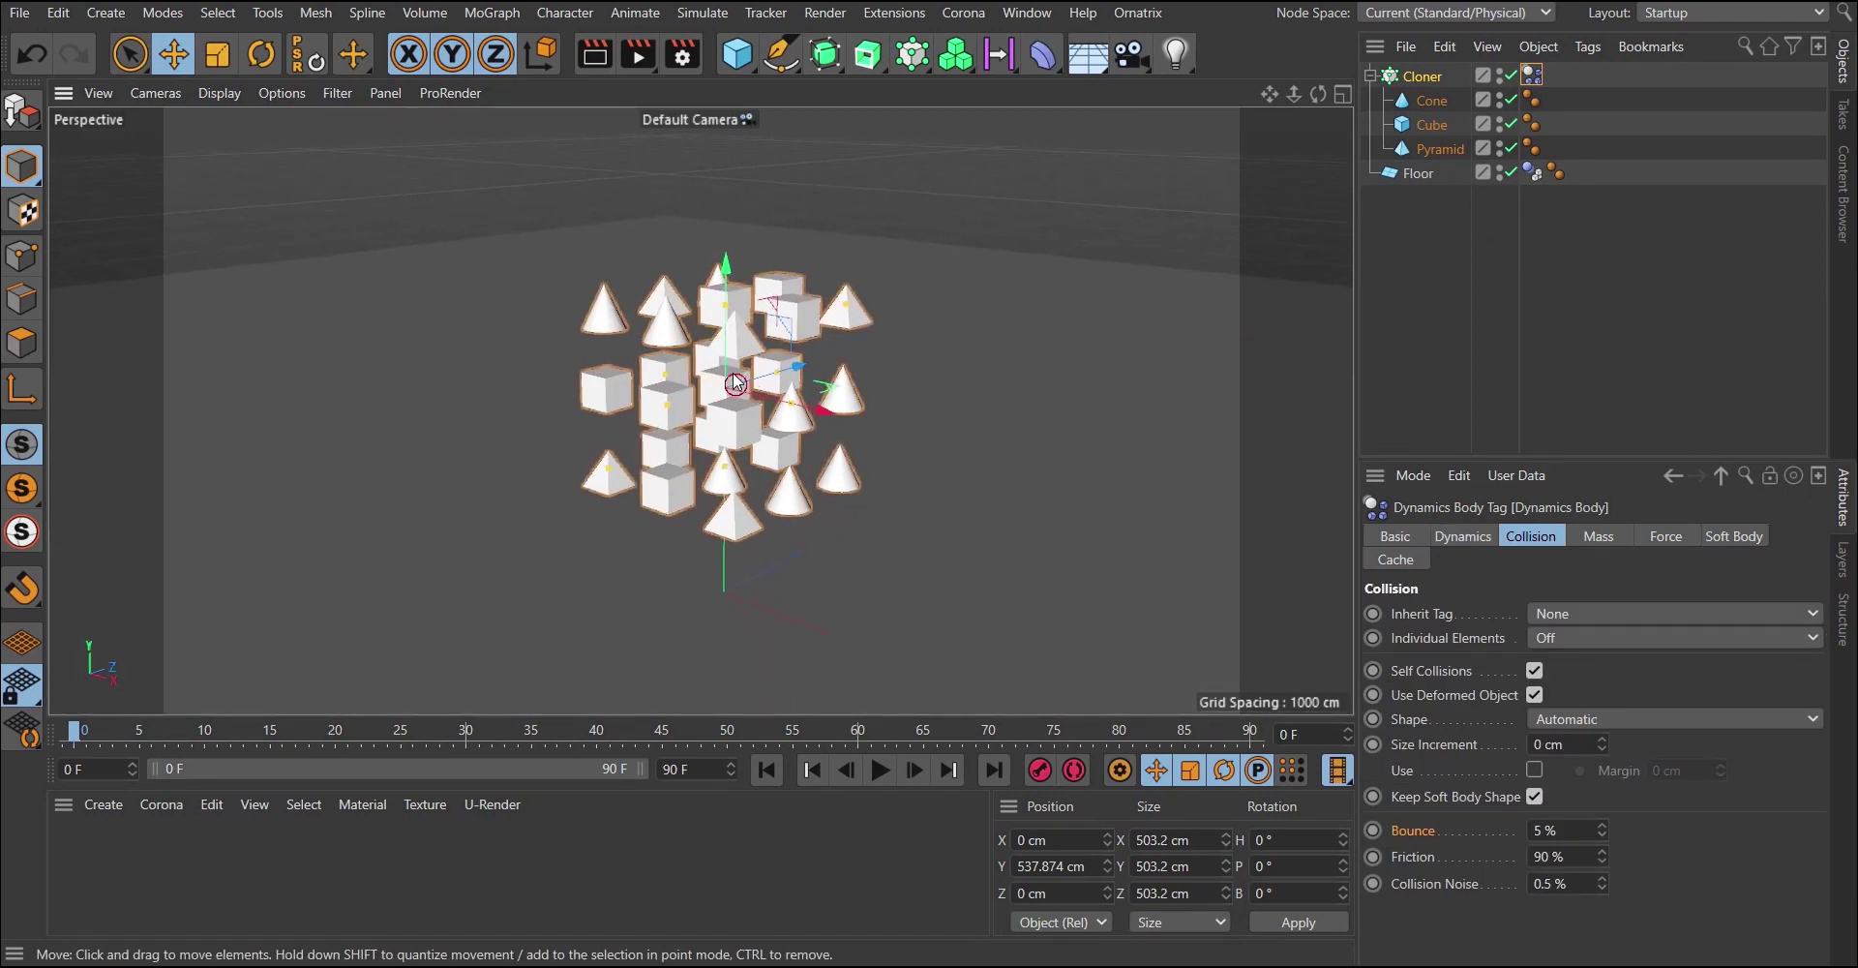
pyautogui.scroll(3, 732, 350)
pyautogui.scroll(-2, 733, 349)
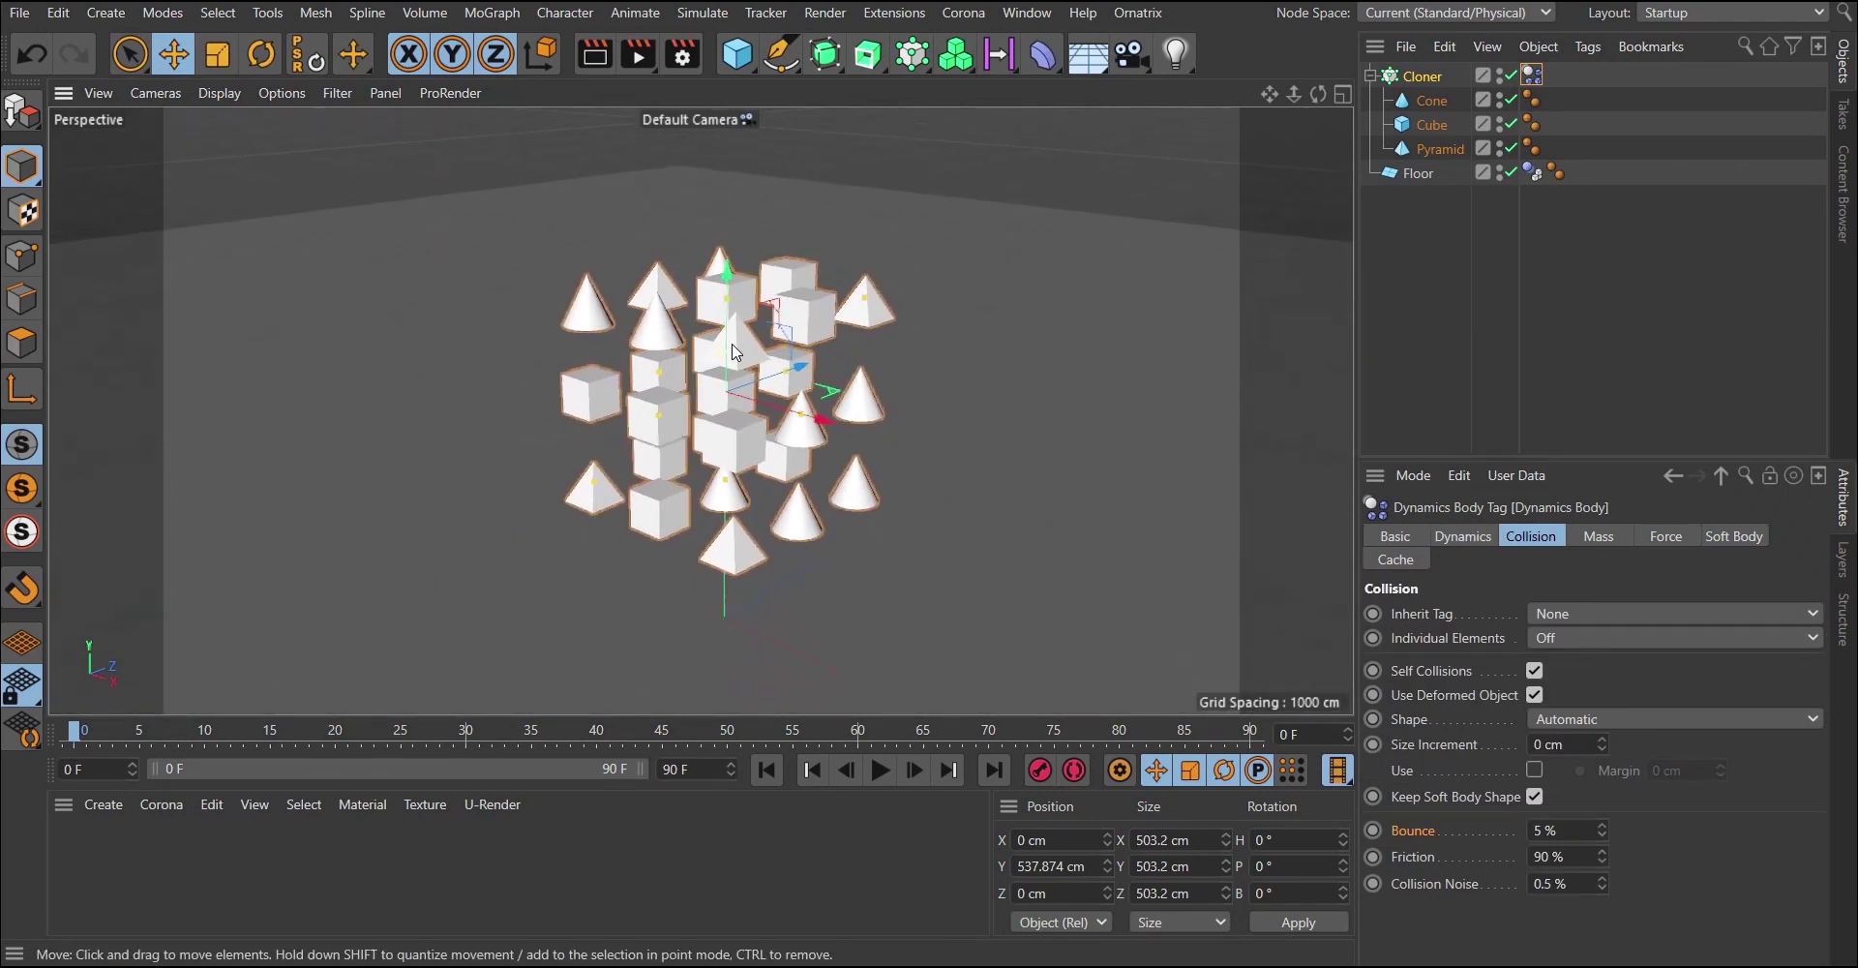
pyautogui.keyDown('alt'); pyautogui.moveTo(704, 383); pyautogui.dragTo(710, 364); pyautogui.keyUp('alt')
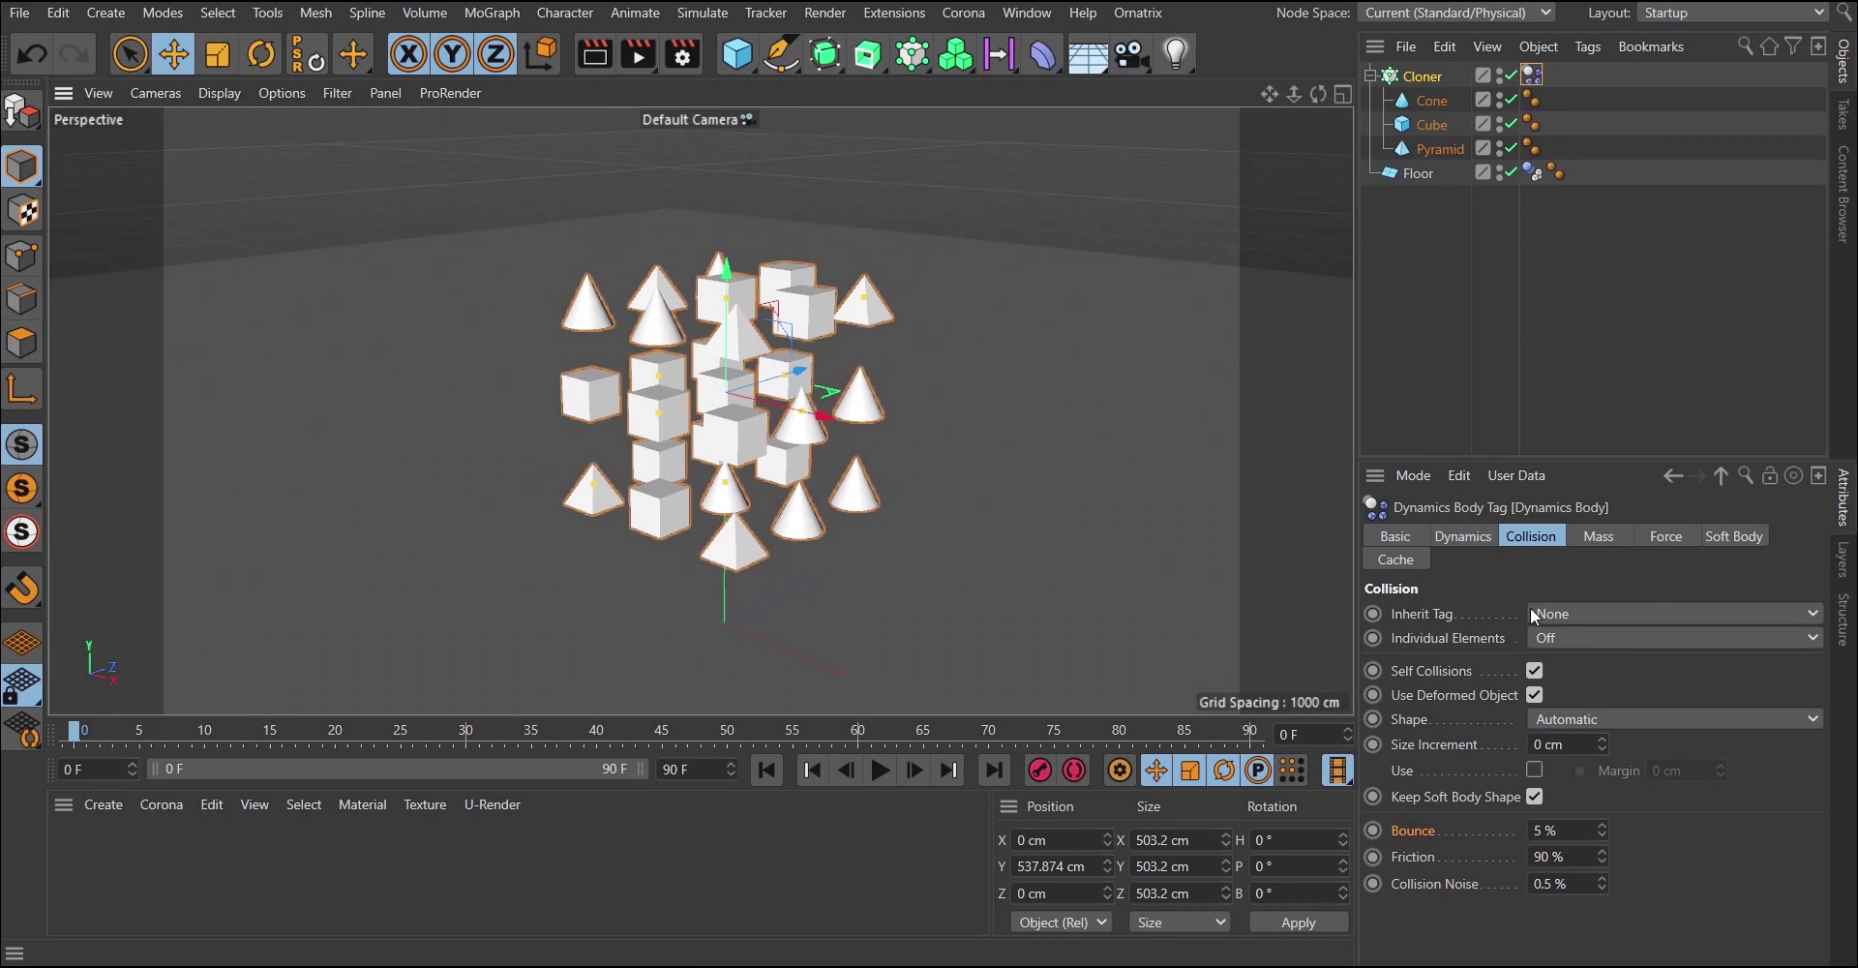
pyautogui.click(882, 771)
pyautogui.scroll(-2, 764, 505)
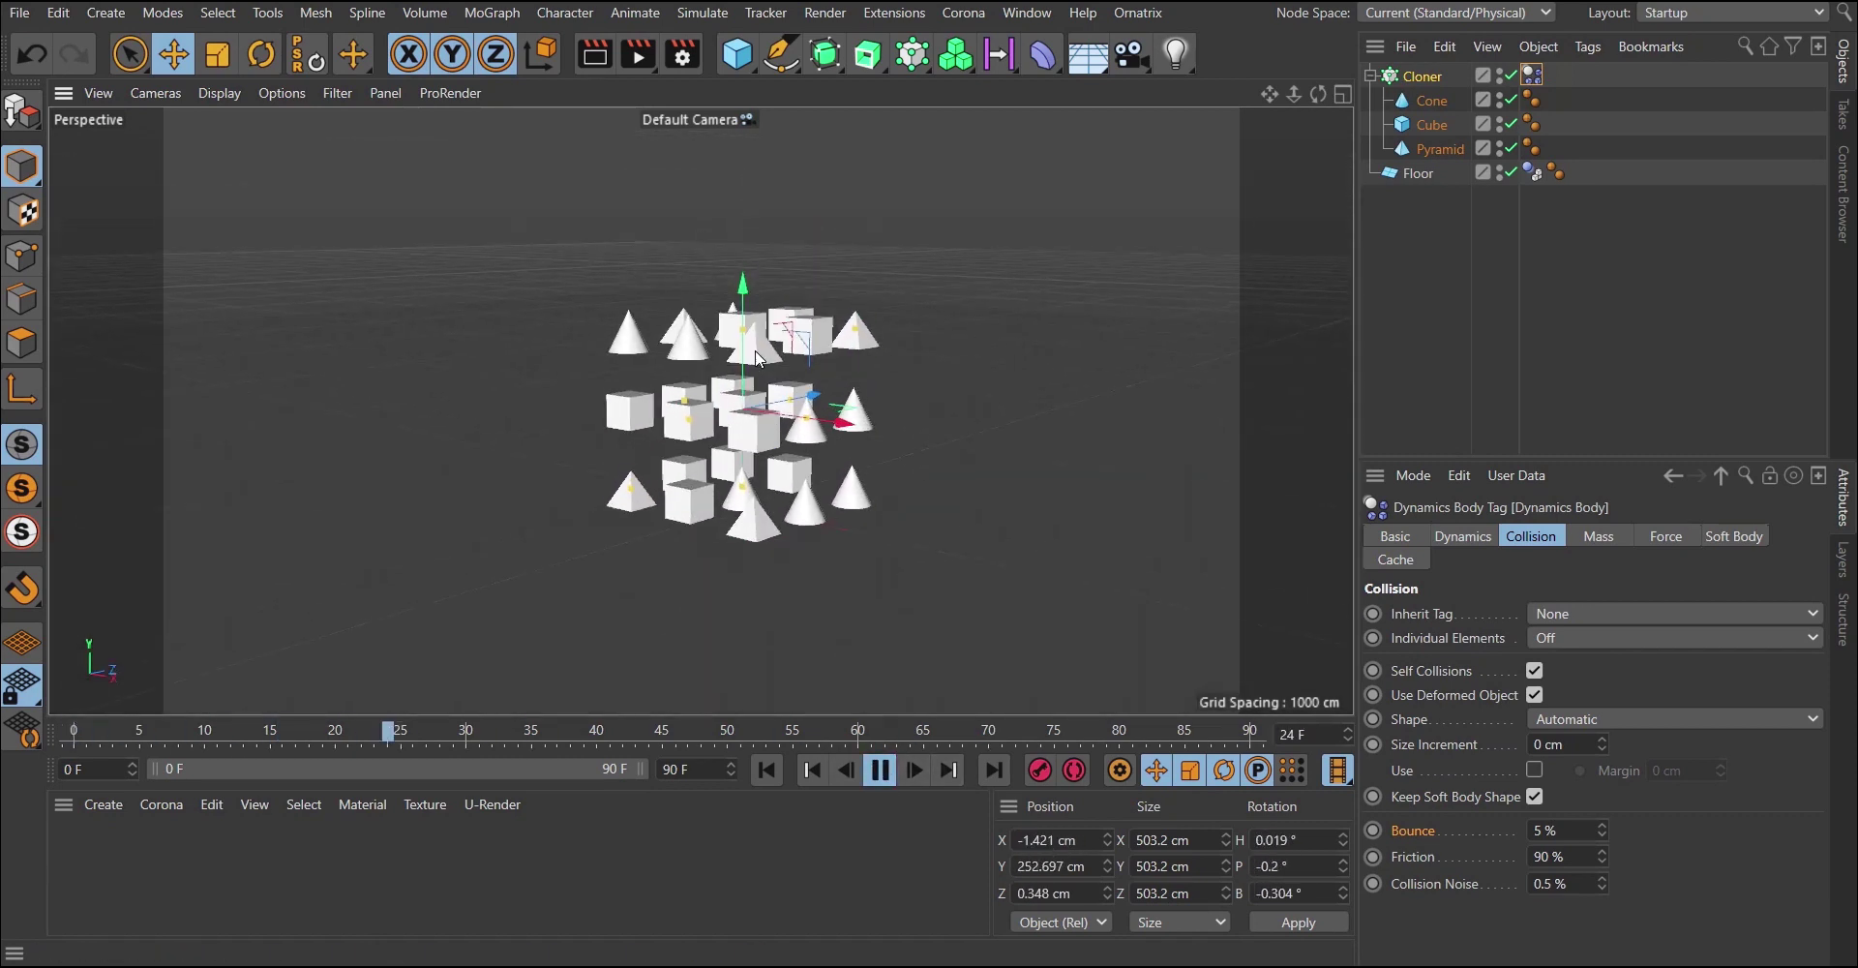
pyautogui.scroll(2, 774, 416)
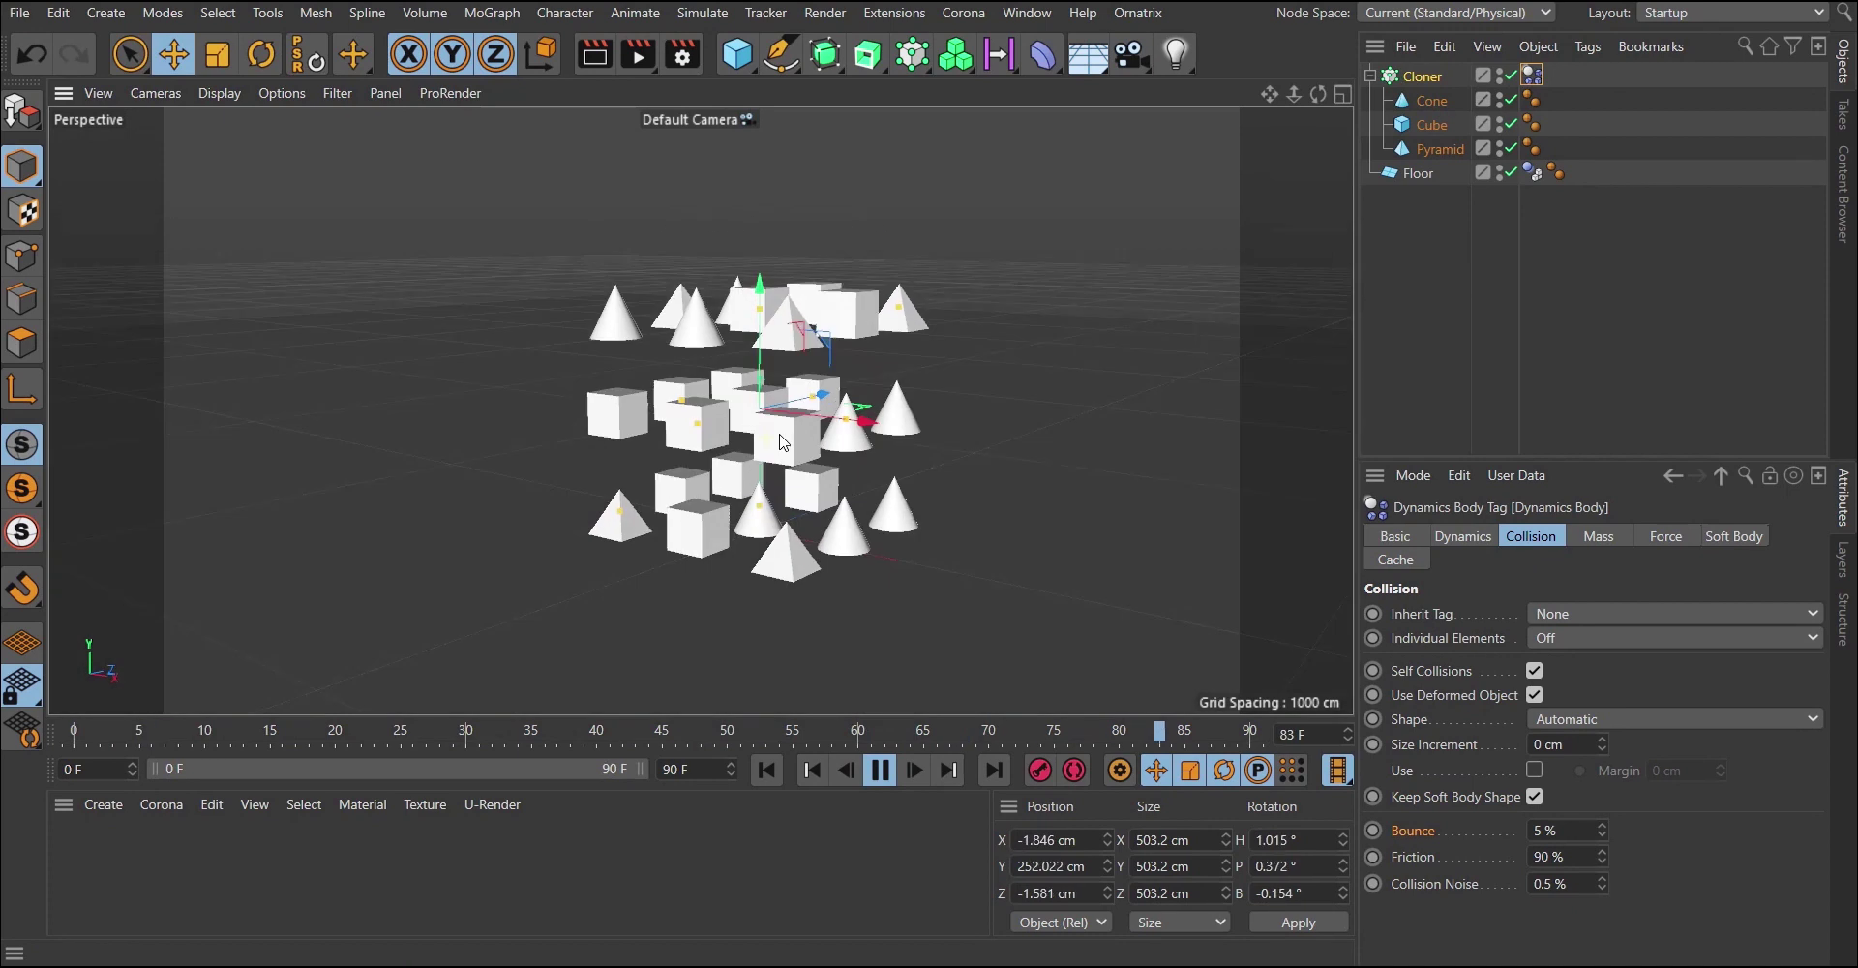
pyautogui.keyDown('alt'); pyautogui.moveTo(784, 442); pyautogui.dragTo(774, 392); pyautogui.keyUp('alt')
pyautogui.keyDown('alt'); pyautogui.moveTo(760, 421); pyautogui.dragTo(784, 376, button='middle'); pyautogui.keyUp('alt')
pyautogui.scroll(3, 784, 376)
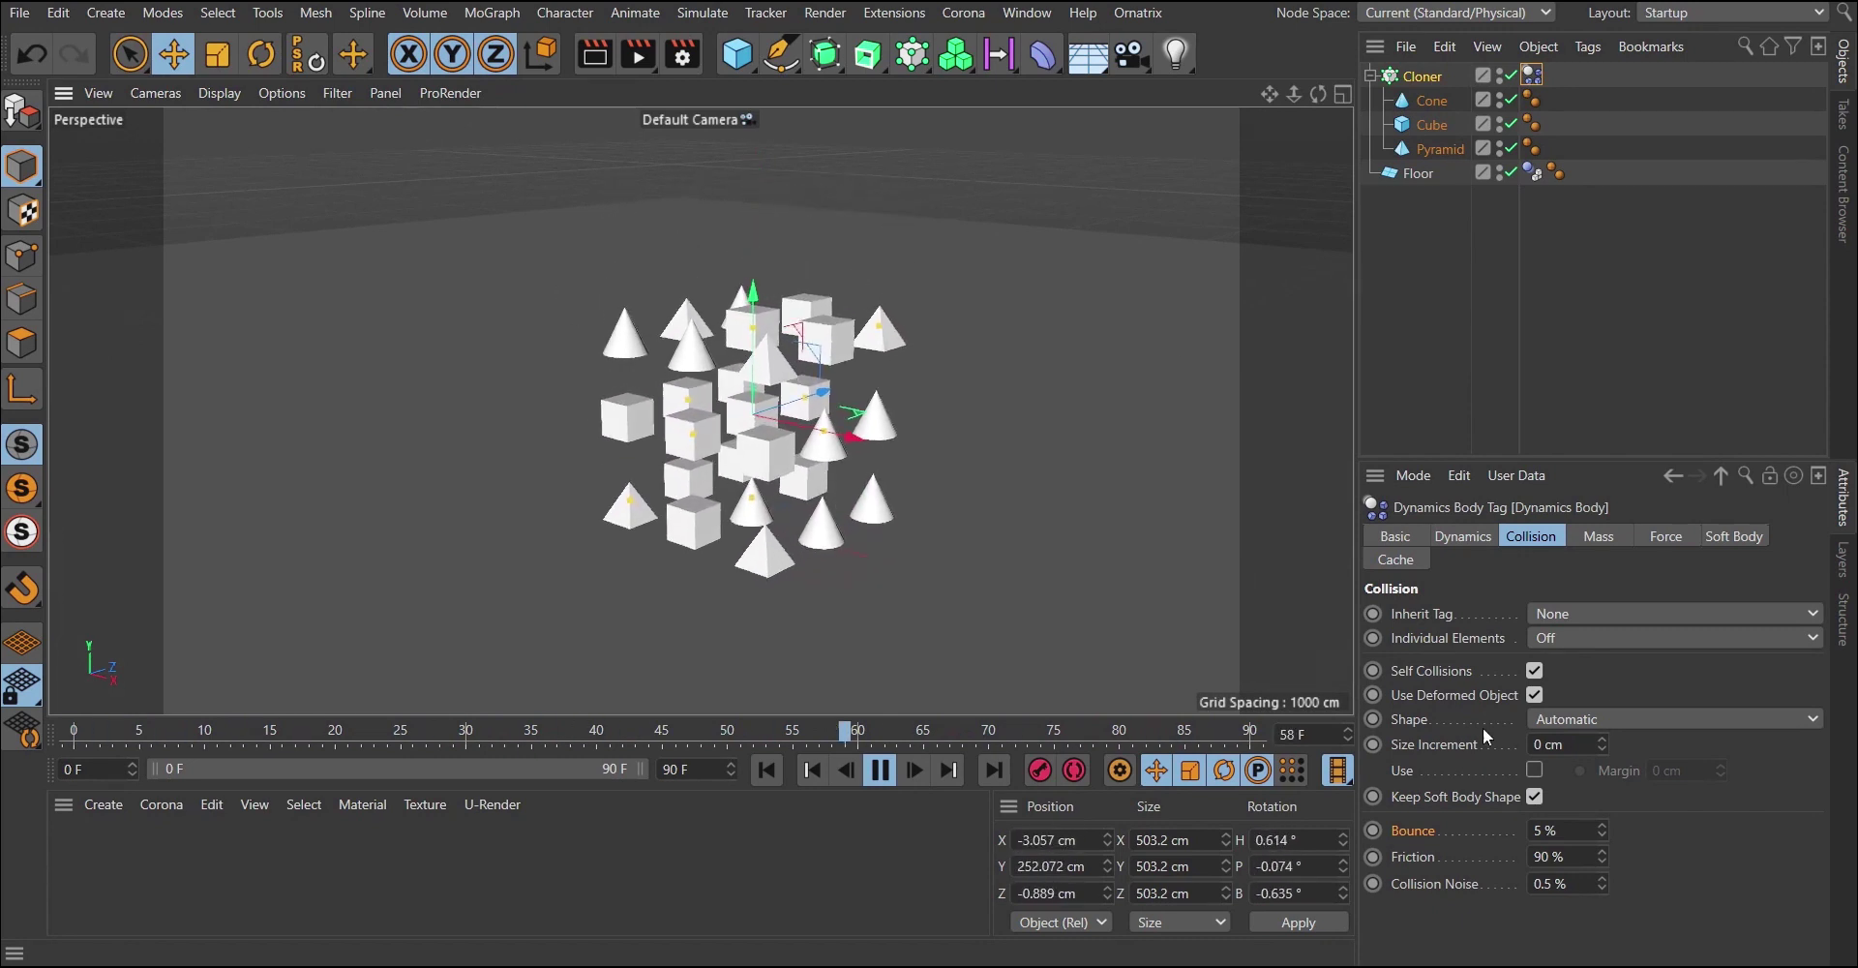
# Set the rigid body tag's Inherit Tag option to Apply Tag to Children and replay the simulation.
pyautogui.click(1555, 612)
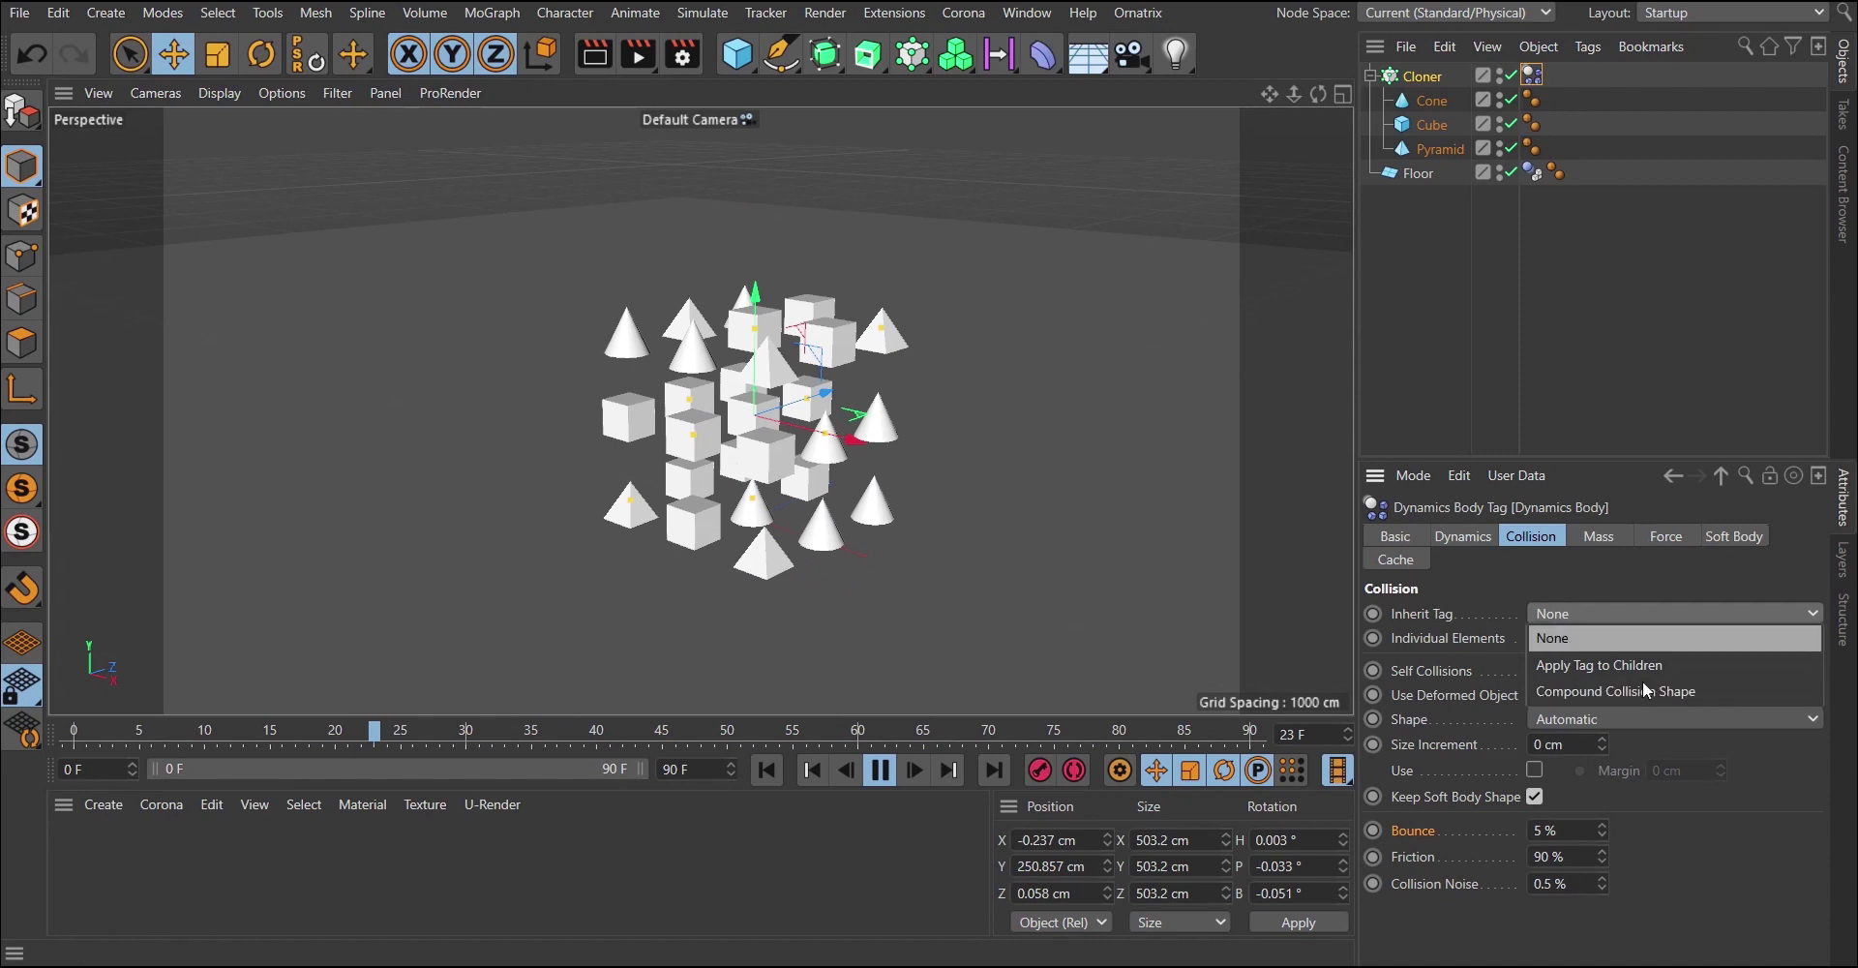
pyautogui.click(1583, 666)
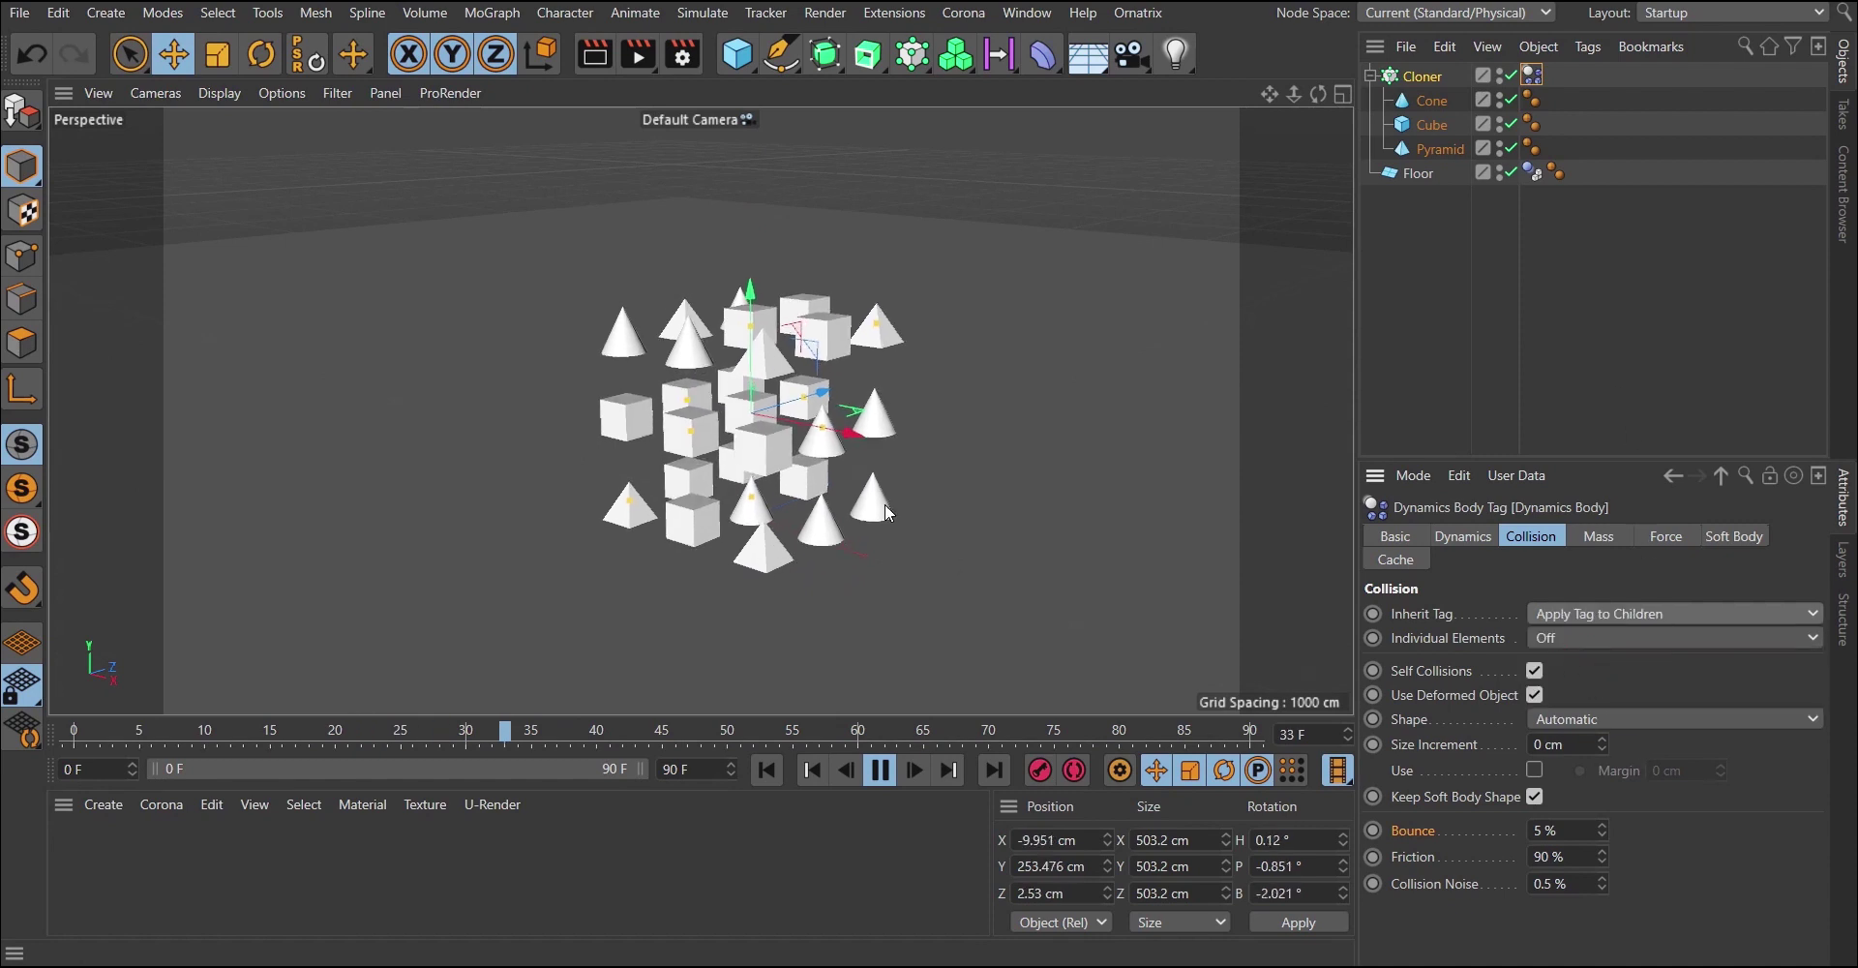
pyautogui.click(880, 770)
pyautogui.click(811, 772)
pyautogui.click(877, 770)
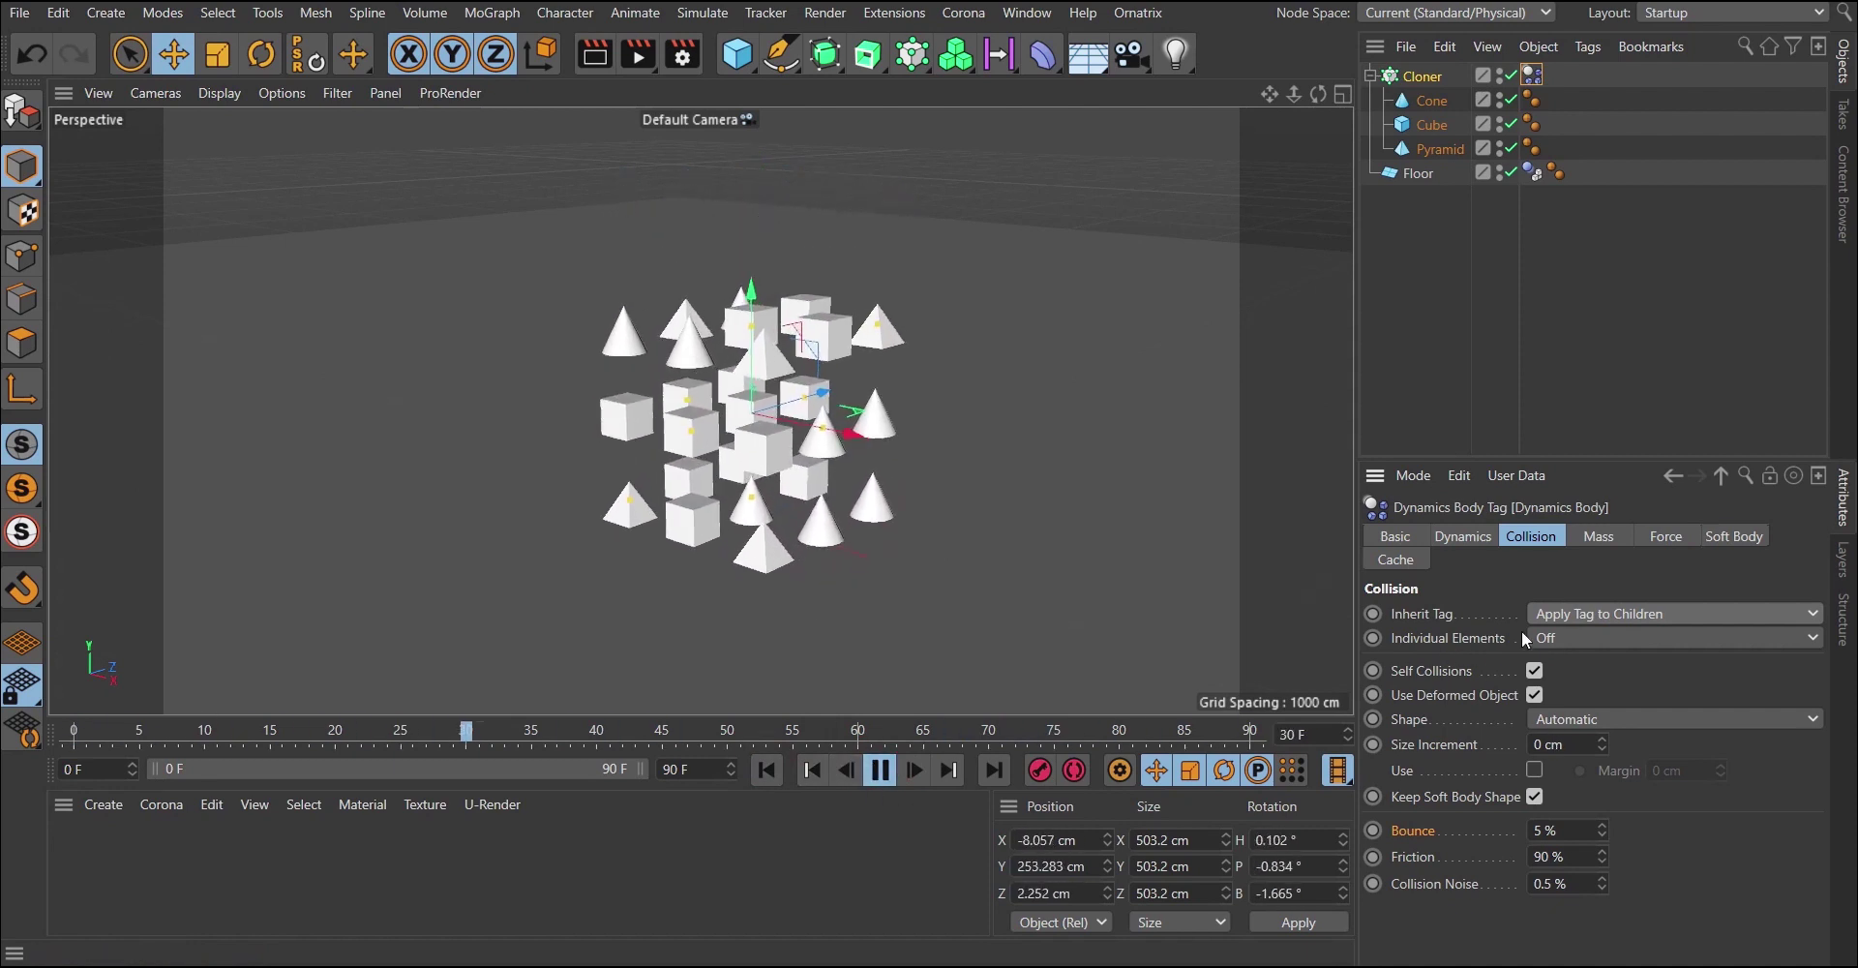
# Set Individual Elements to Top Level for the Cloner's rigid body tag and replay the simulation from the first frame.
pyautogui.click(1560, 631)
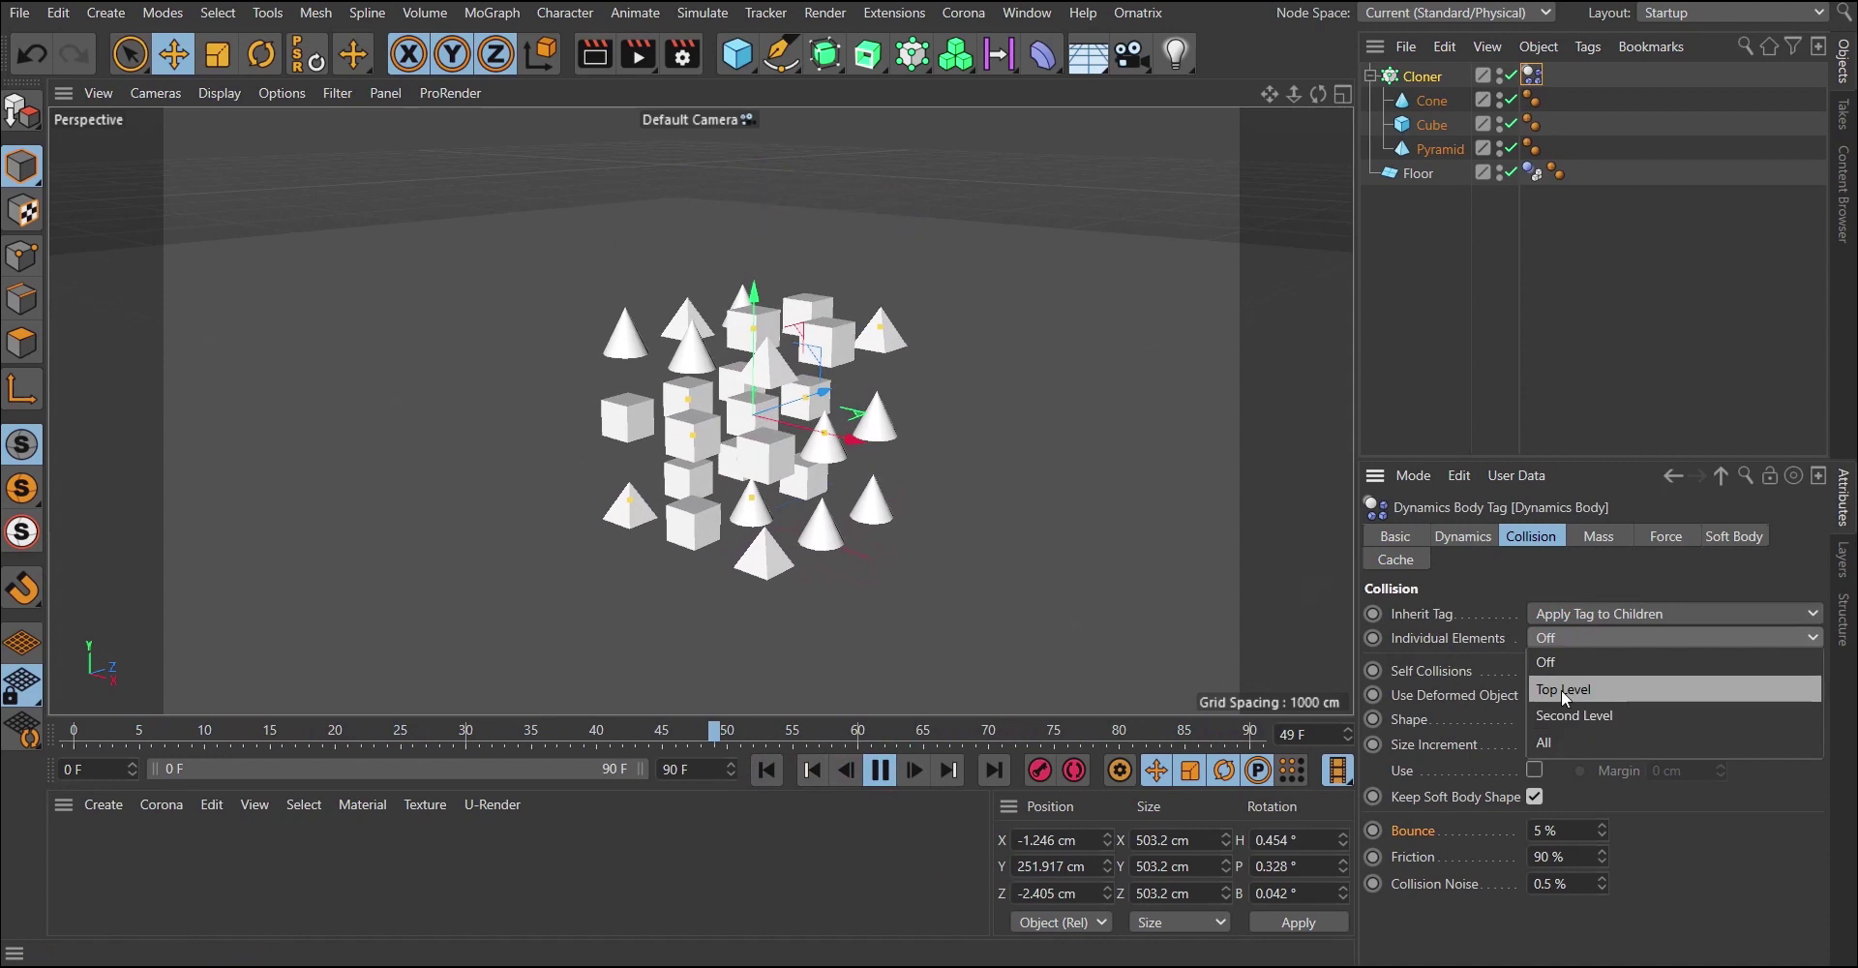
pyautogui.click(1587, 691)
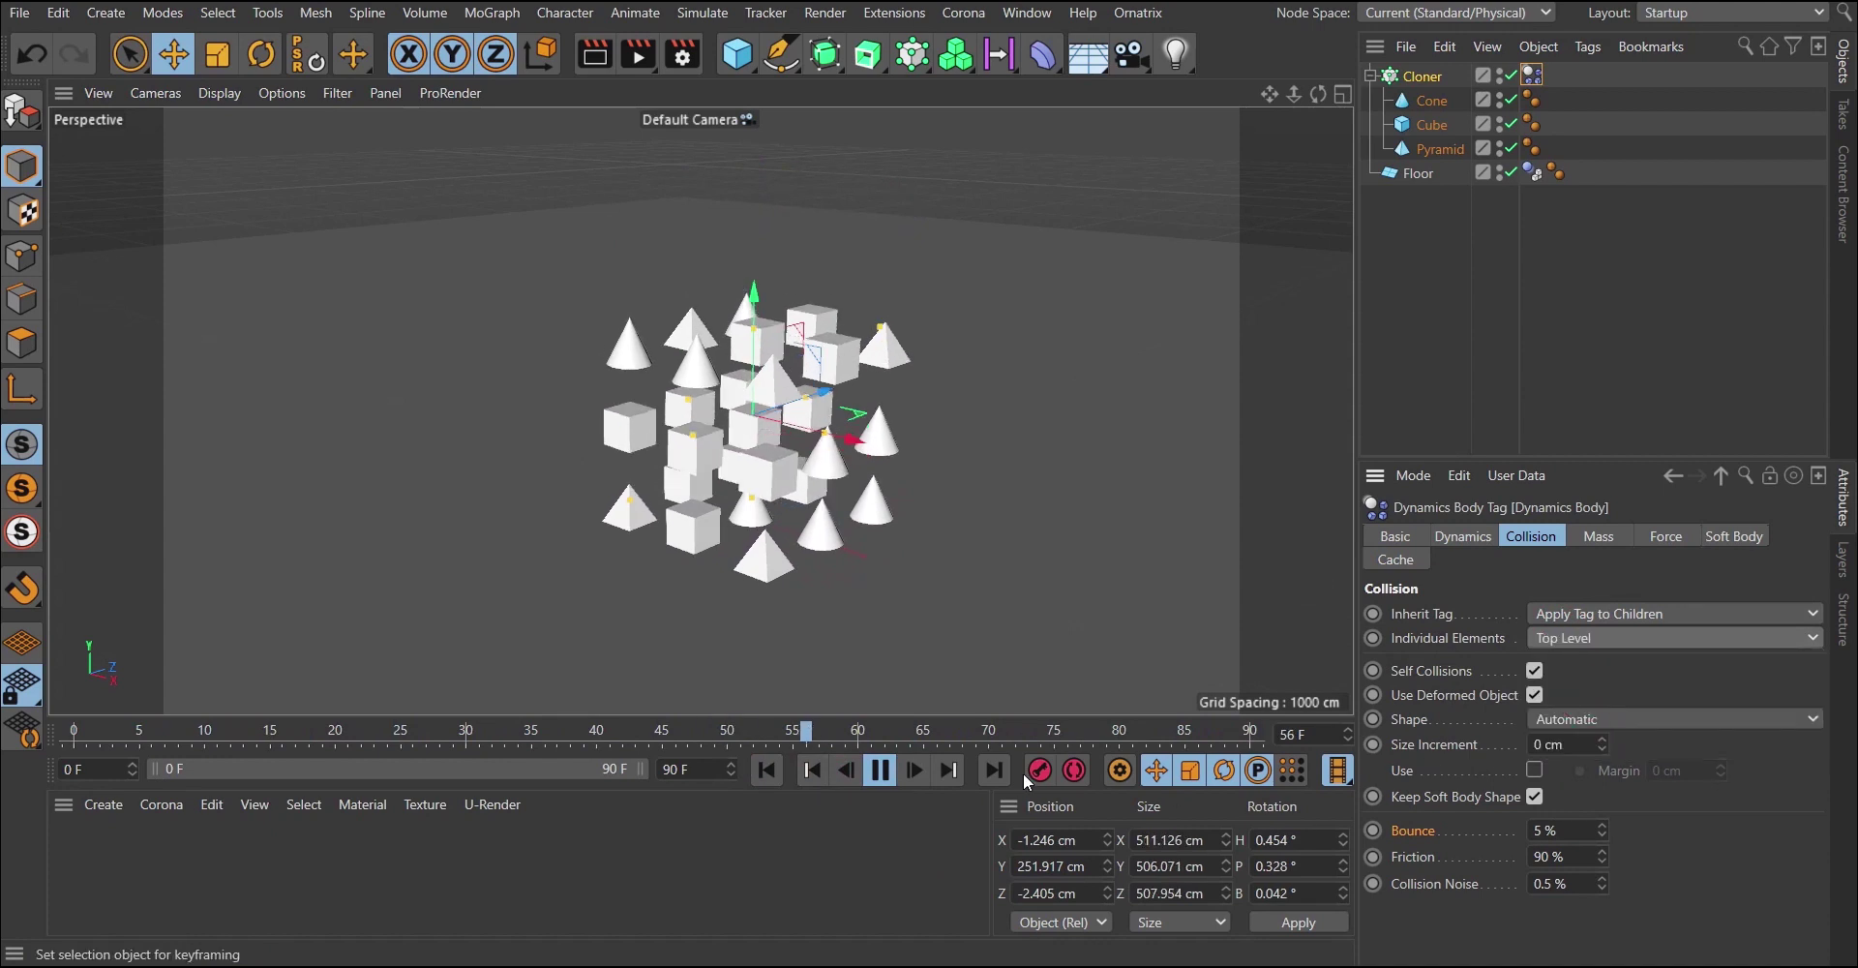
pyautogui.click(881, 770)
pyautogui.click(767, 770)
pyautogui.click(881, 769)
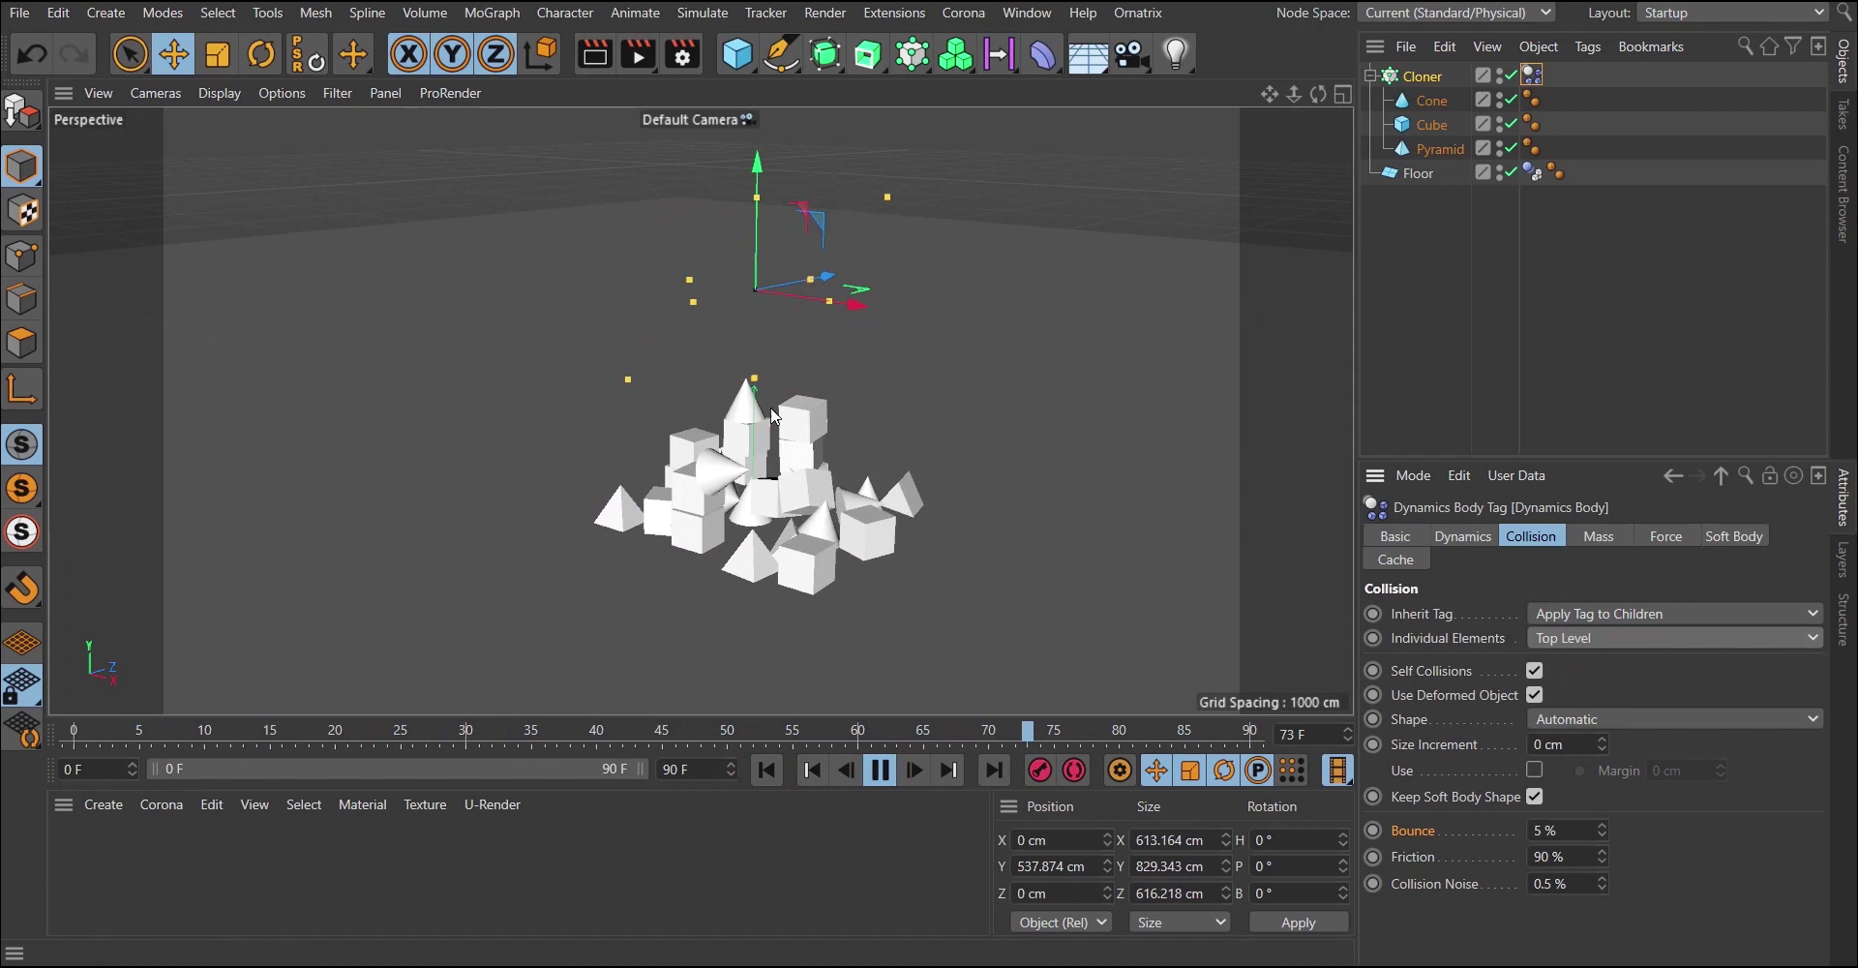
pyautogui.click(881, 775)
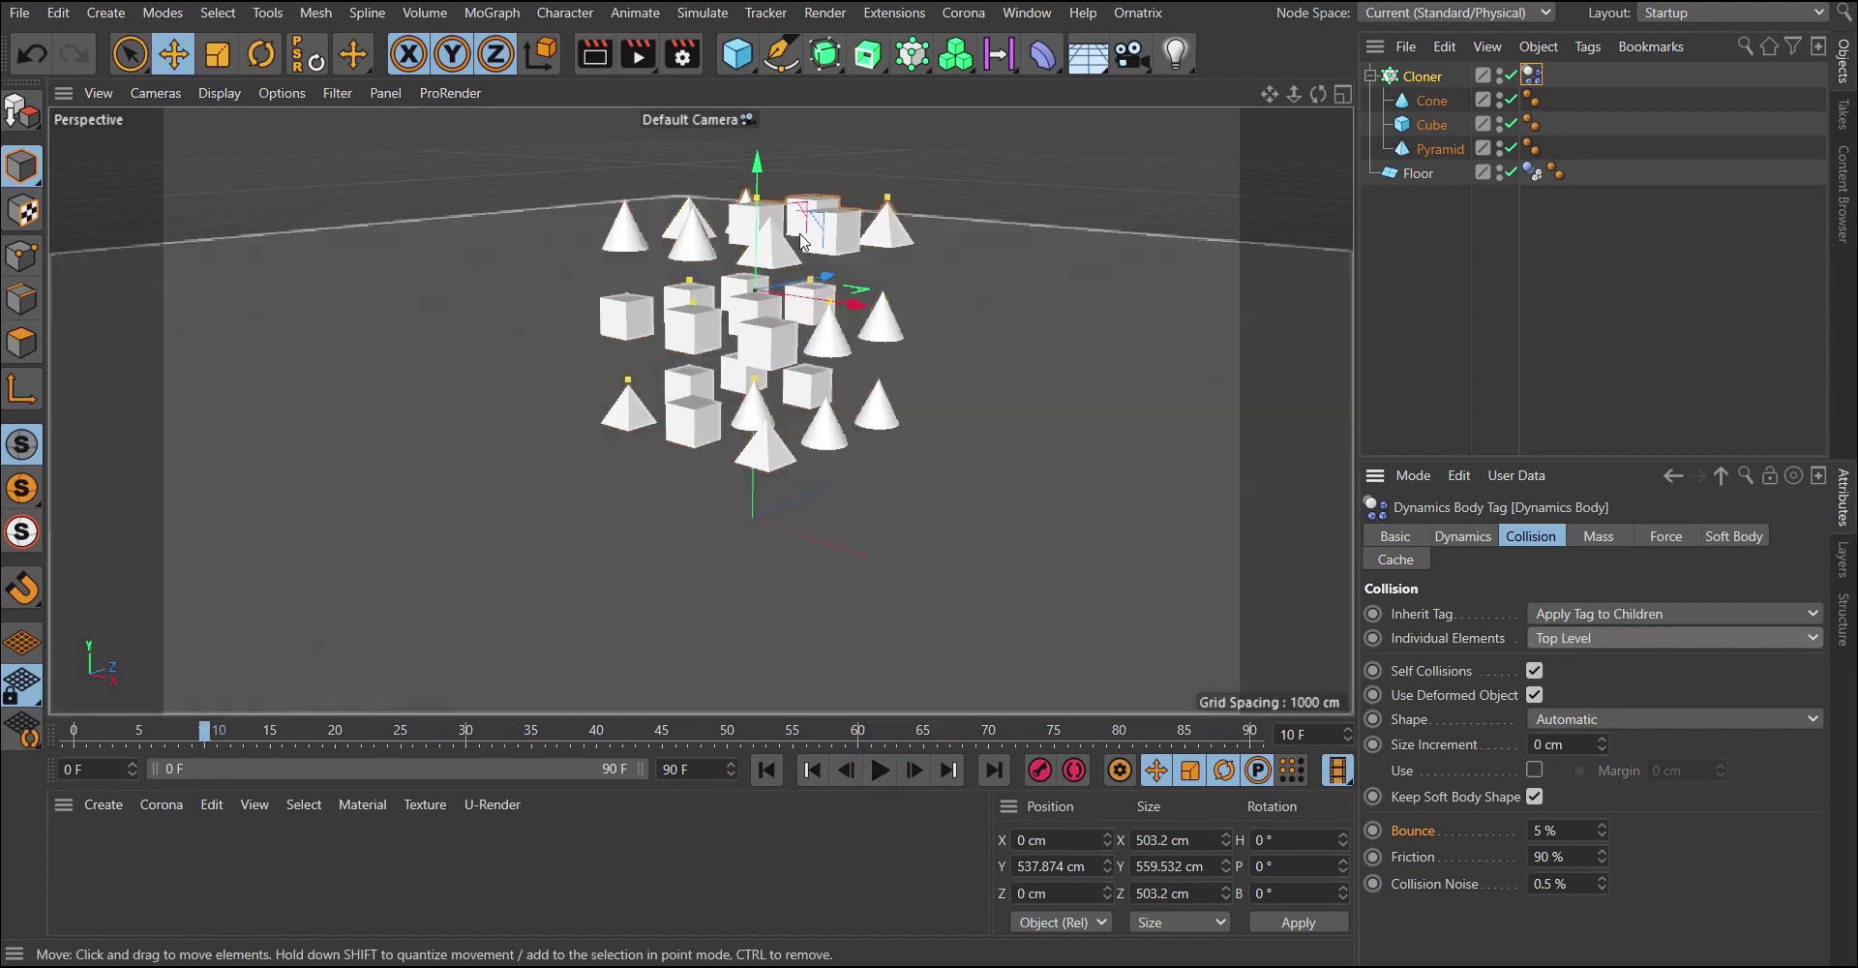
# Continue the simulation, examine how the individual clones collide and settle on the floor, and return to the first frame.
pyautogui.scroll(2, 829, 242)
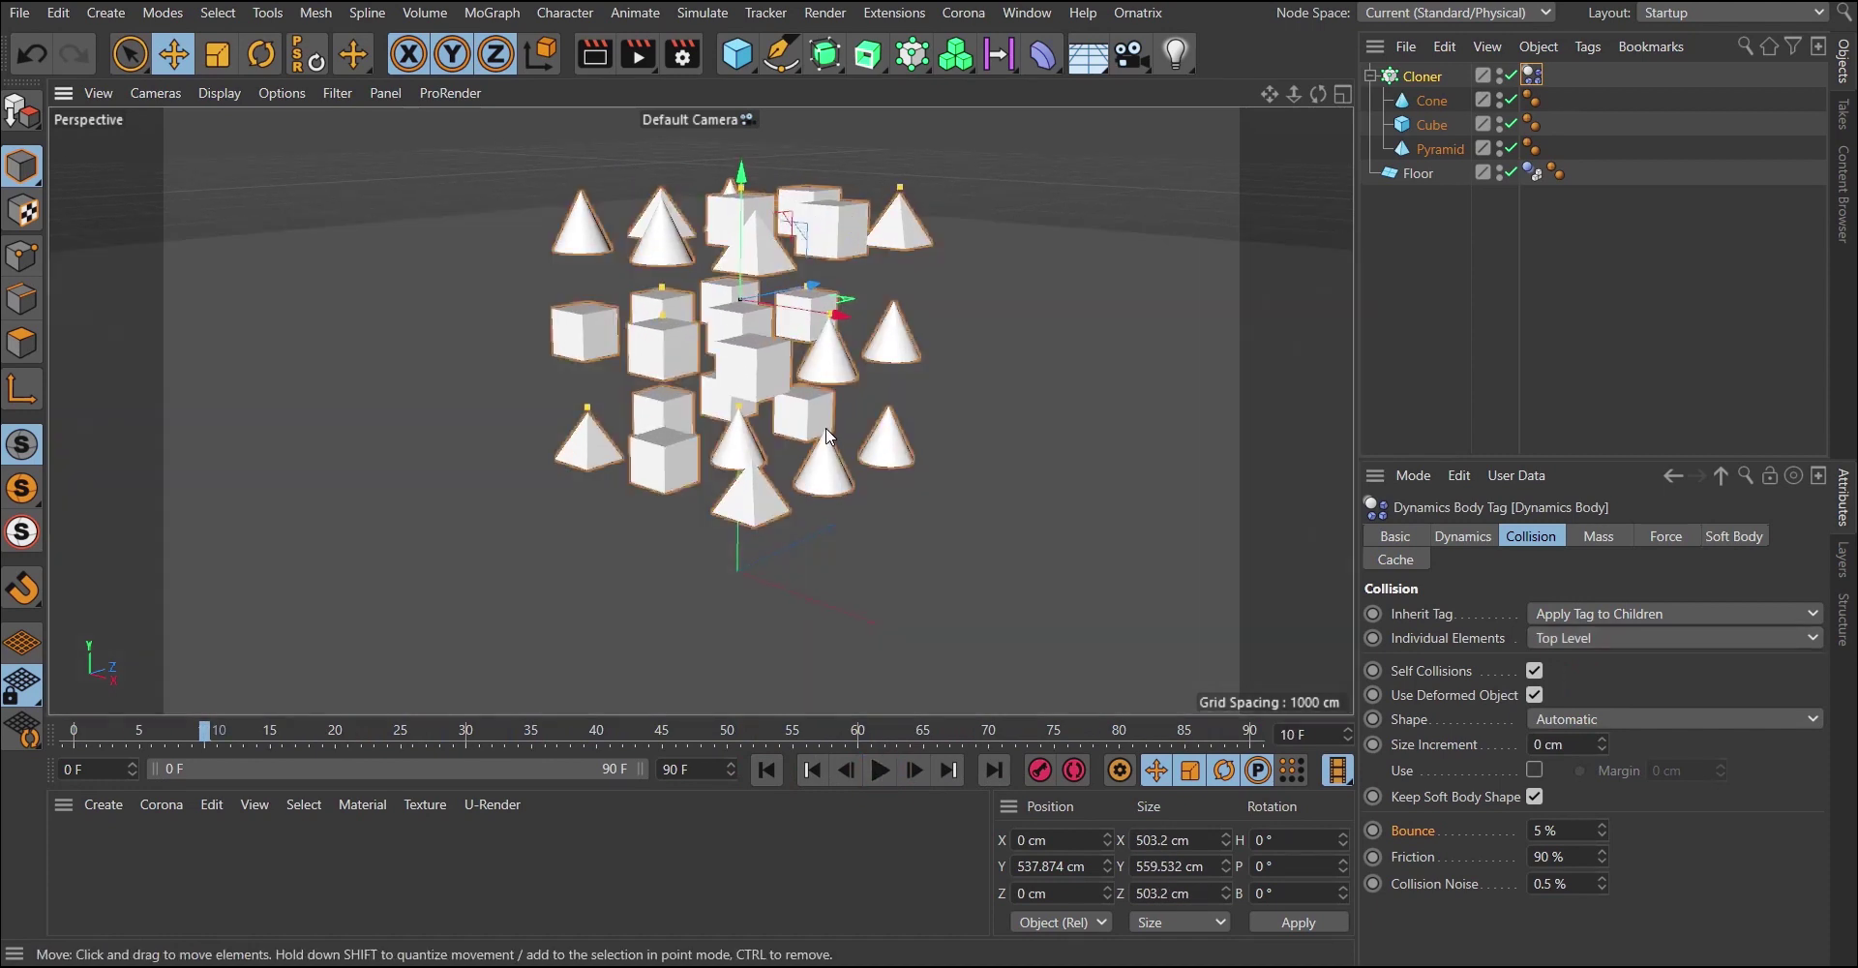
pyautogui.click(878, 772)
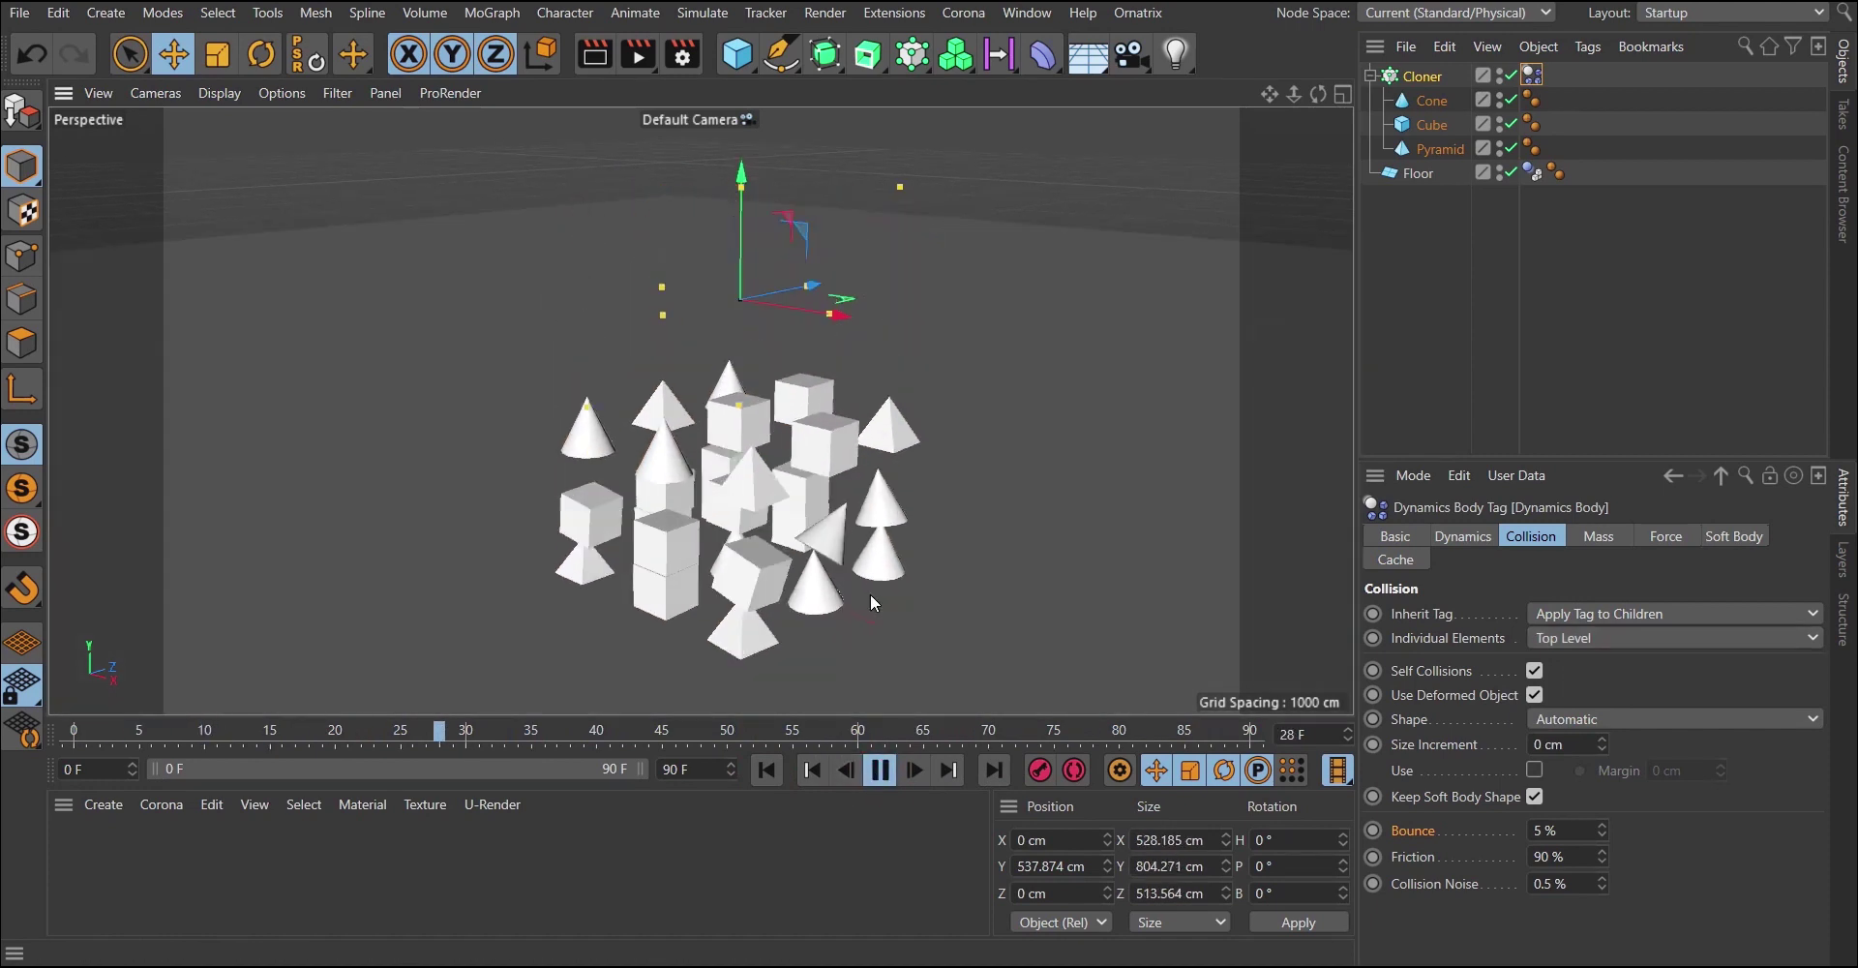
pyautogui.click(885, 772)
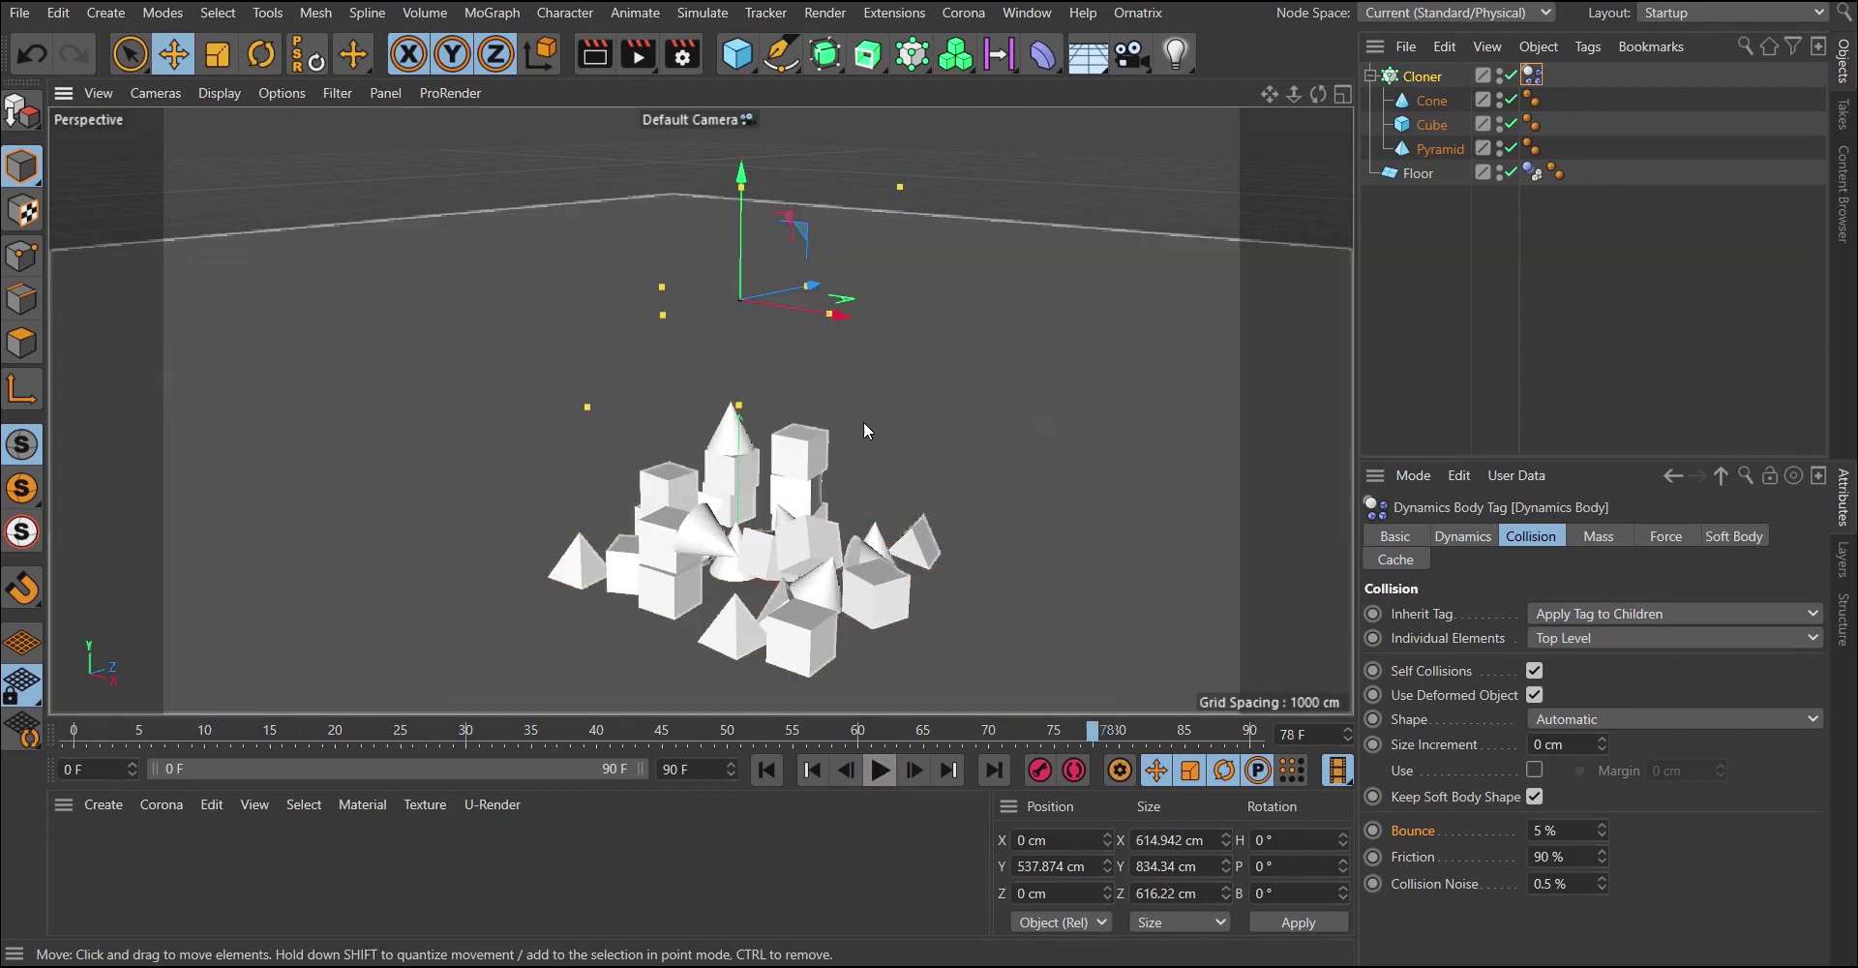
pyautogui.keyDown('alt'); pyautogui.moveTo(772, 419); pyautogui.dragTo(783, 535); pyautogui.keyUp('alt')
pyautogui.scroll(1, 747, 489)
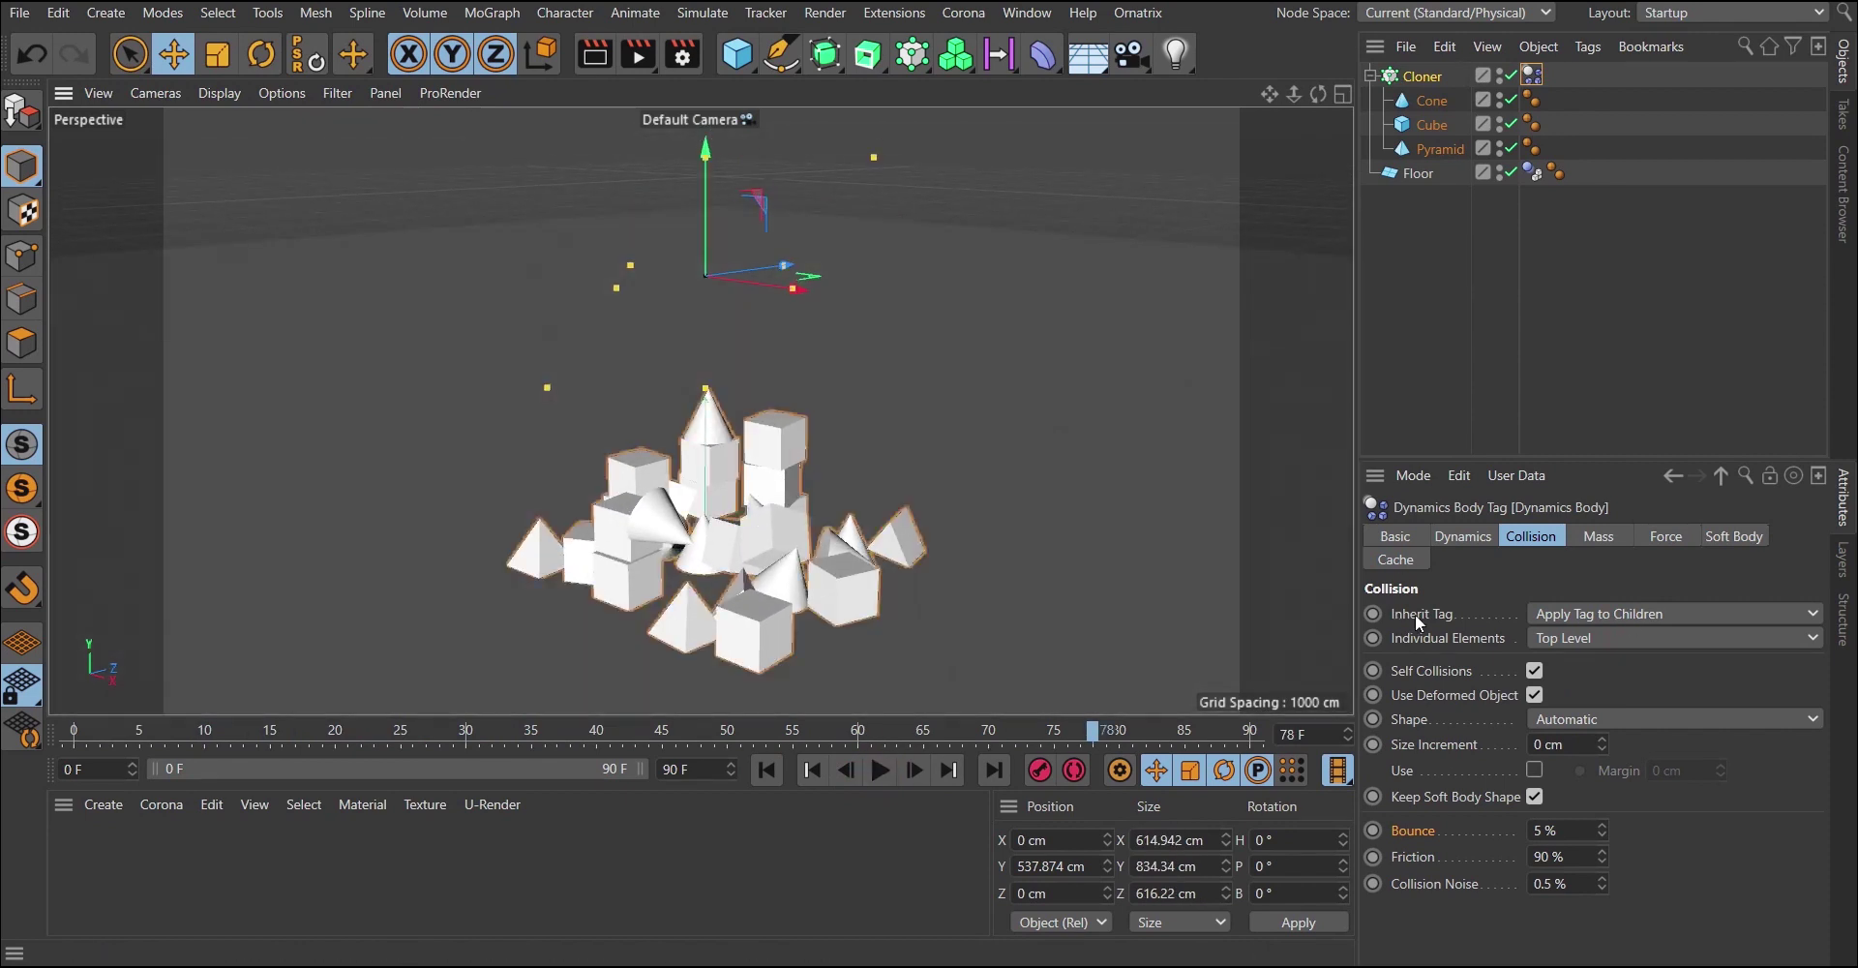
pyautogui.click(767, 770)
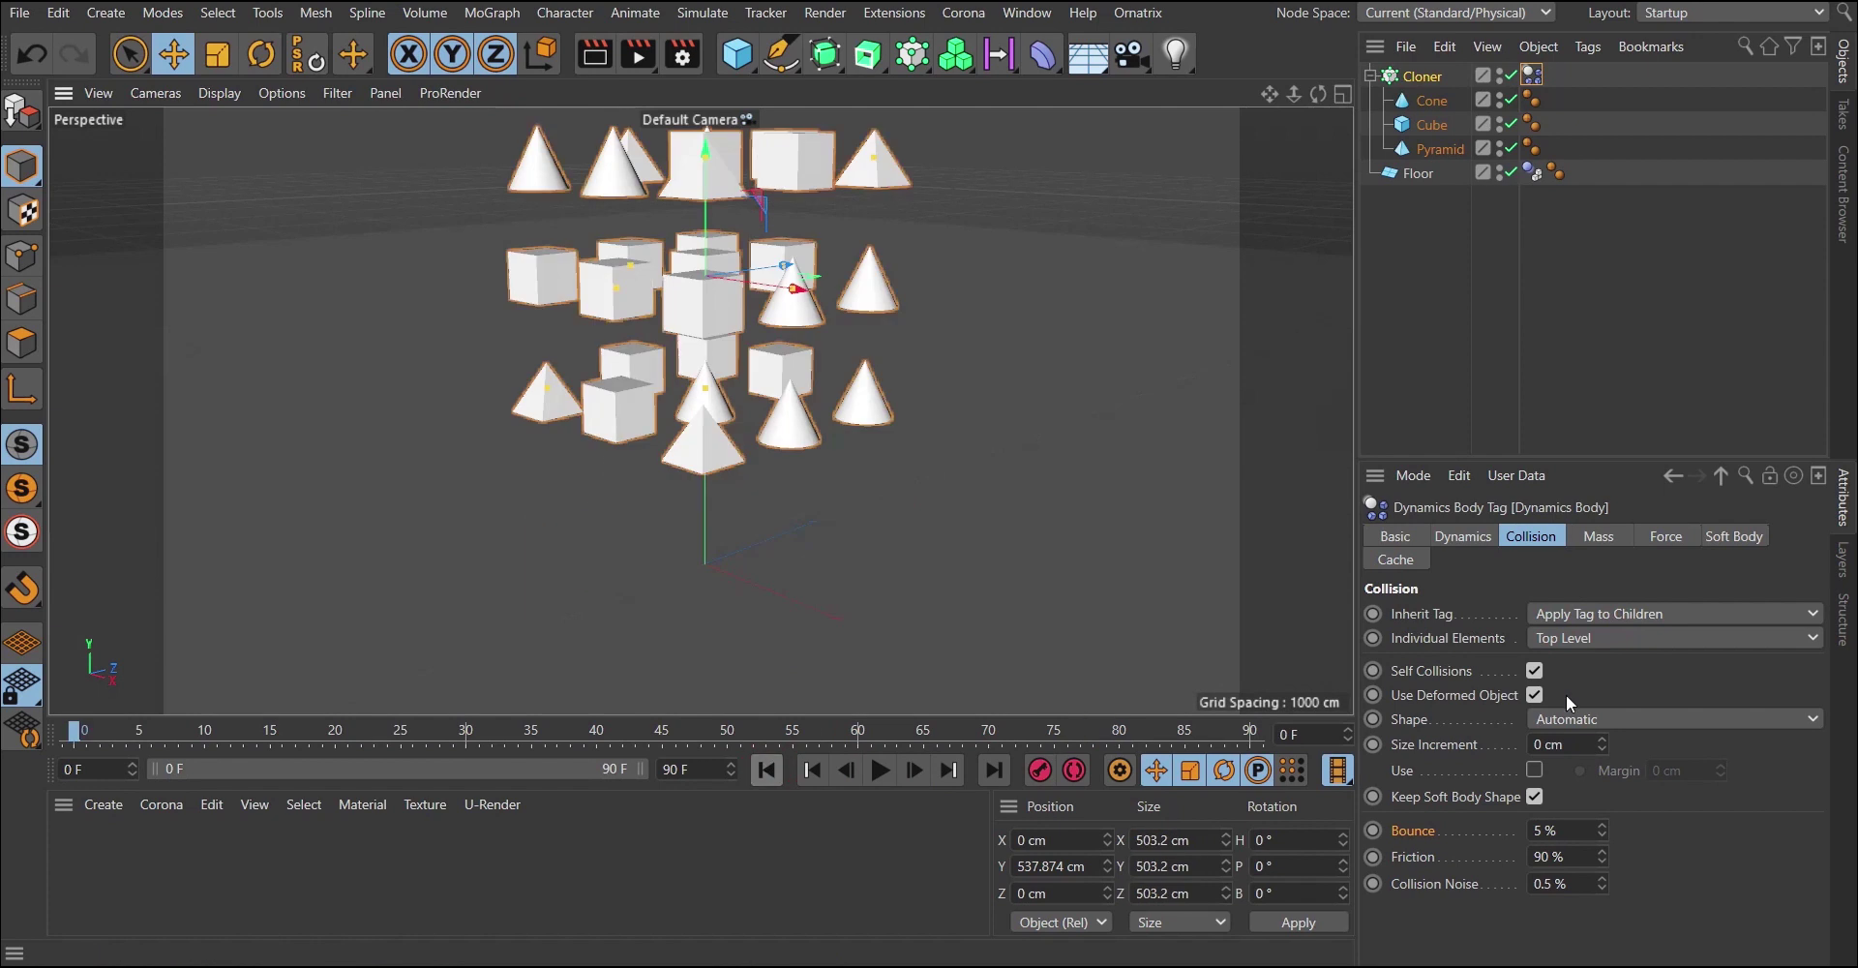
# Set the rigid body tag's Inherit Tag option to Compound Collision Shape and play the simulation.
pyautogui.click(1621, 614)
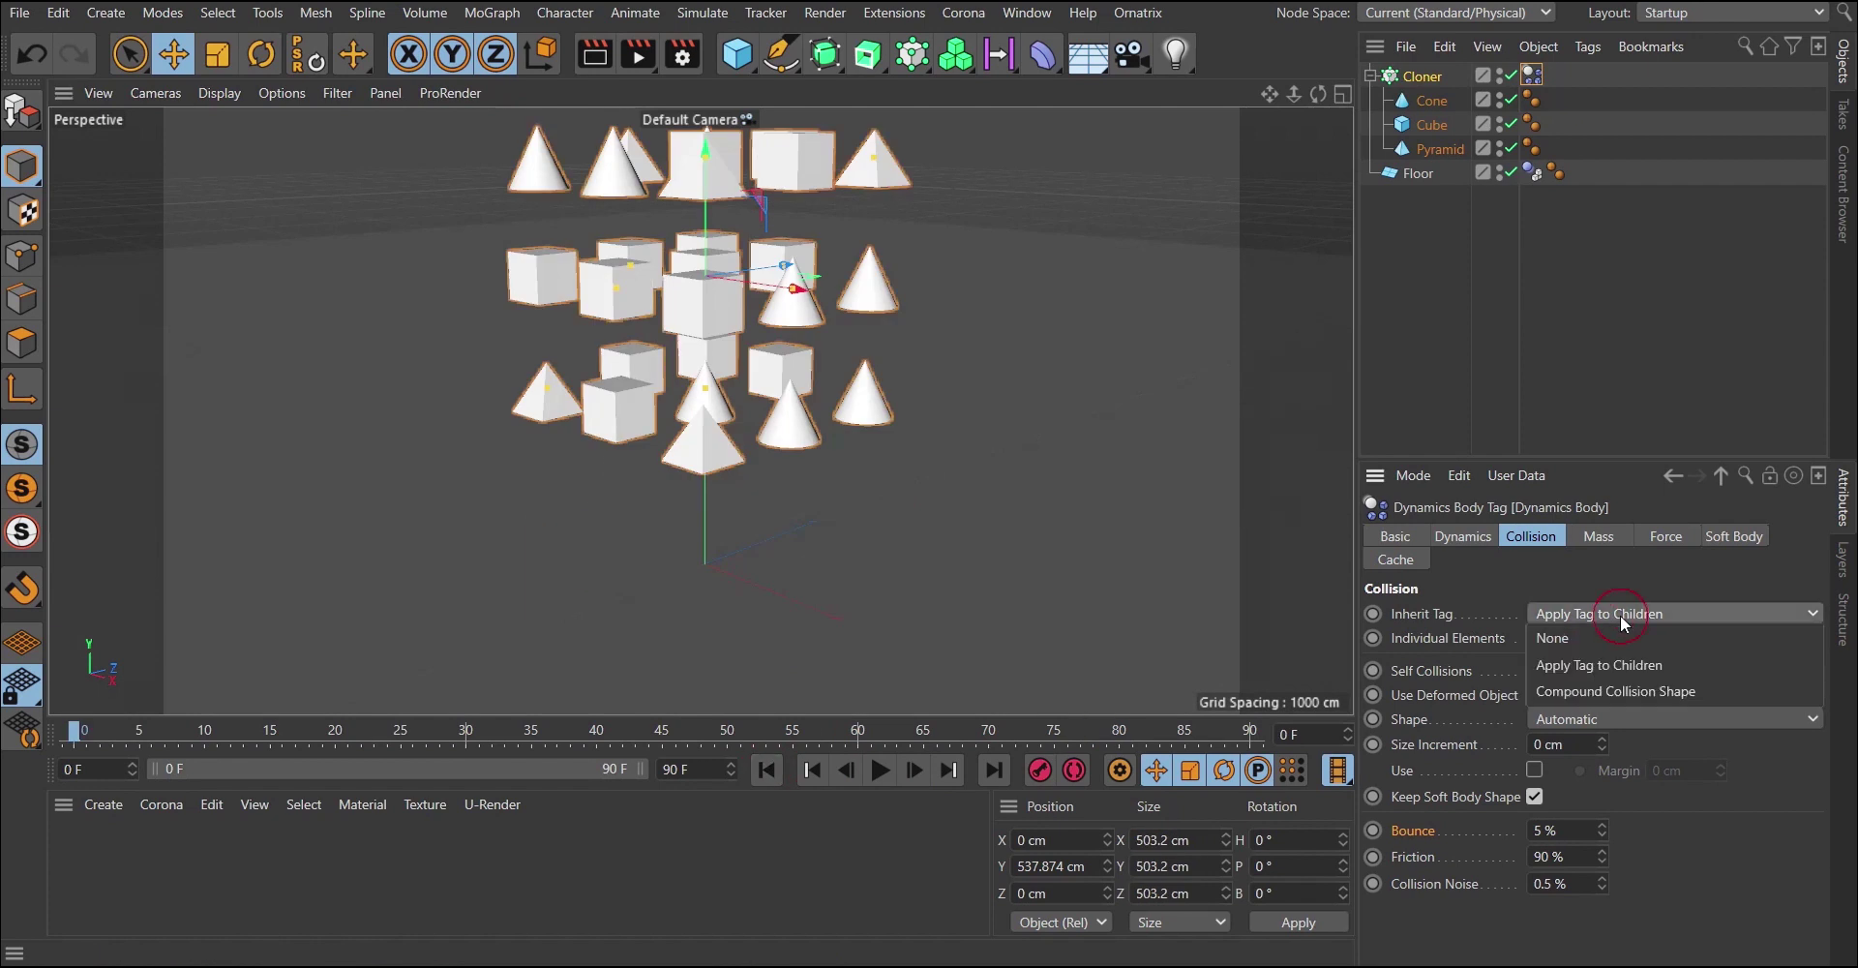
pyautogui.click(1593, 693)
pyautogui.click(879, 770)
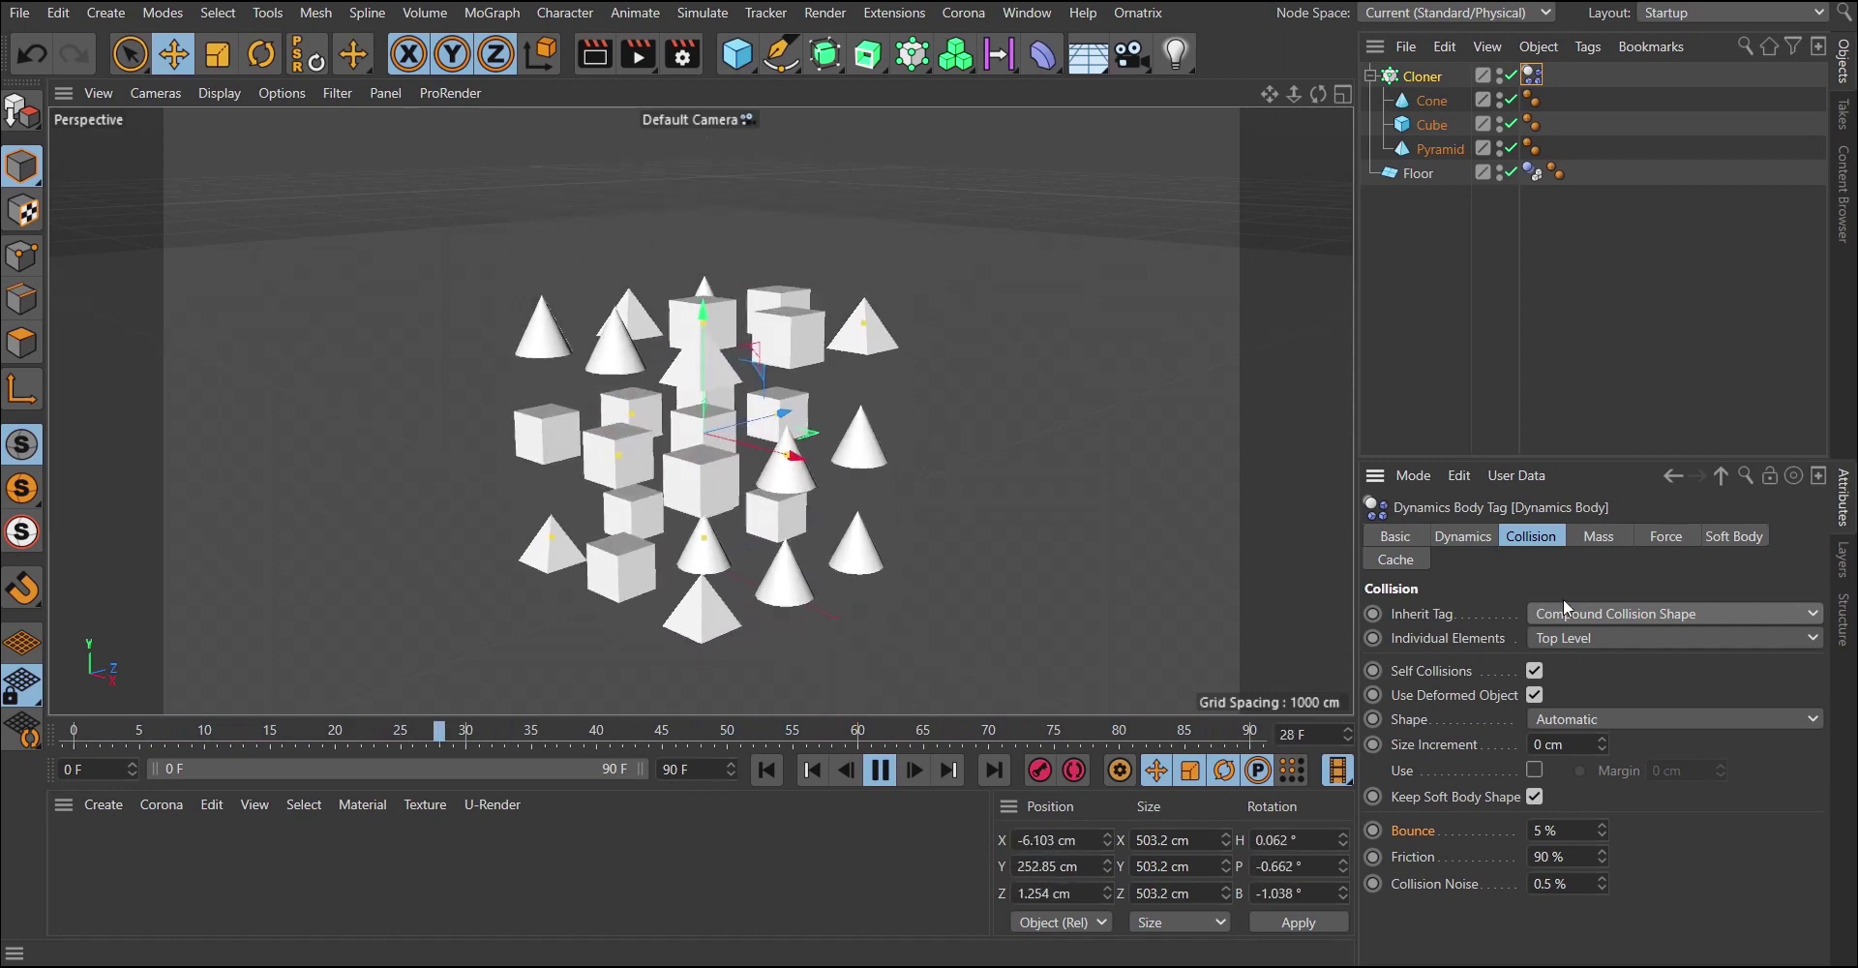
# Set the rigid body tag's Individual Elements to All and Inherit Tag to Apply Tag to Children, and replay the simulation.
pyautogui.click(1580, 638)
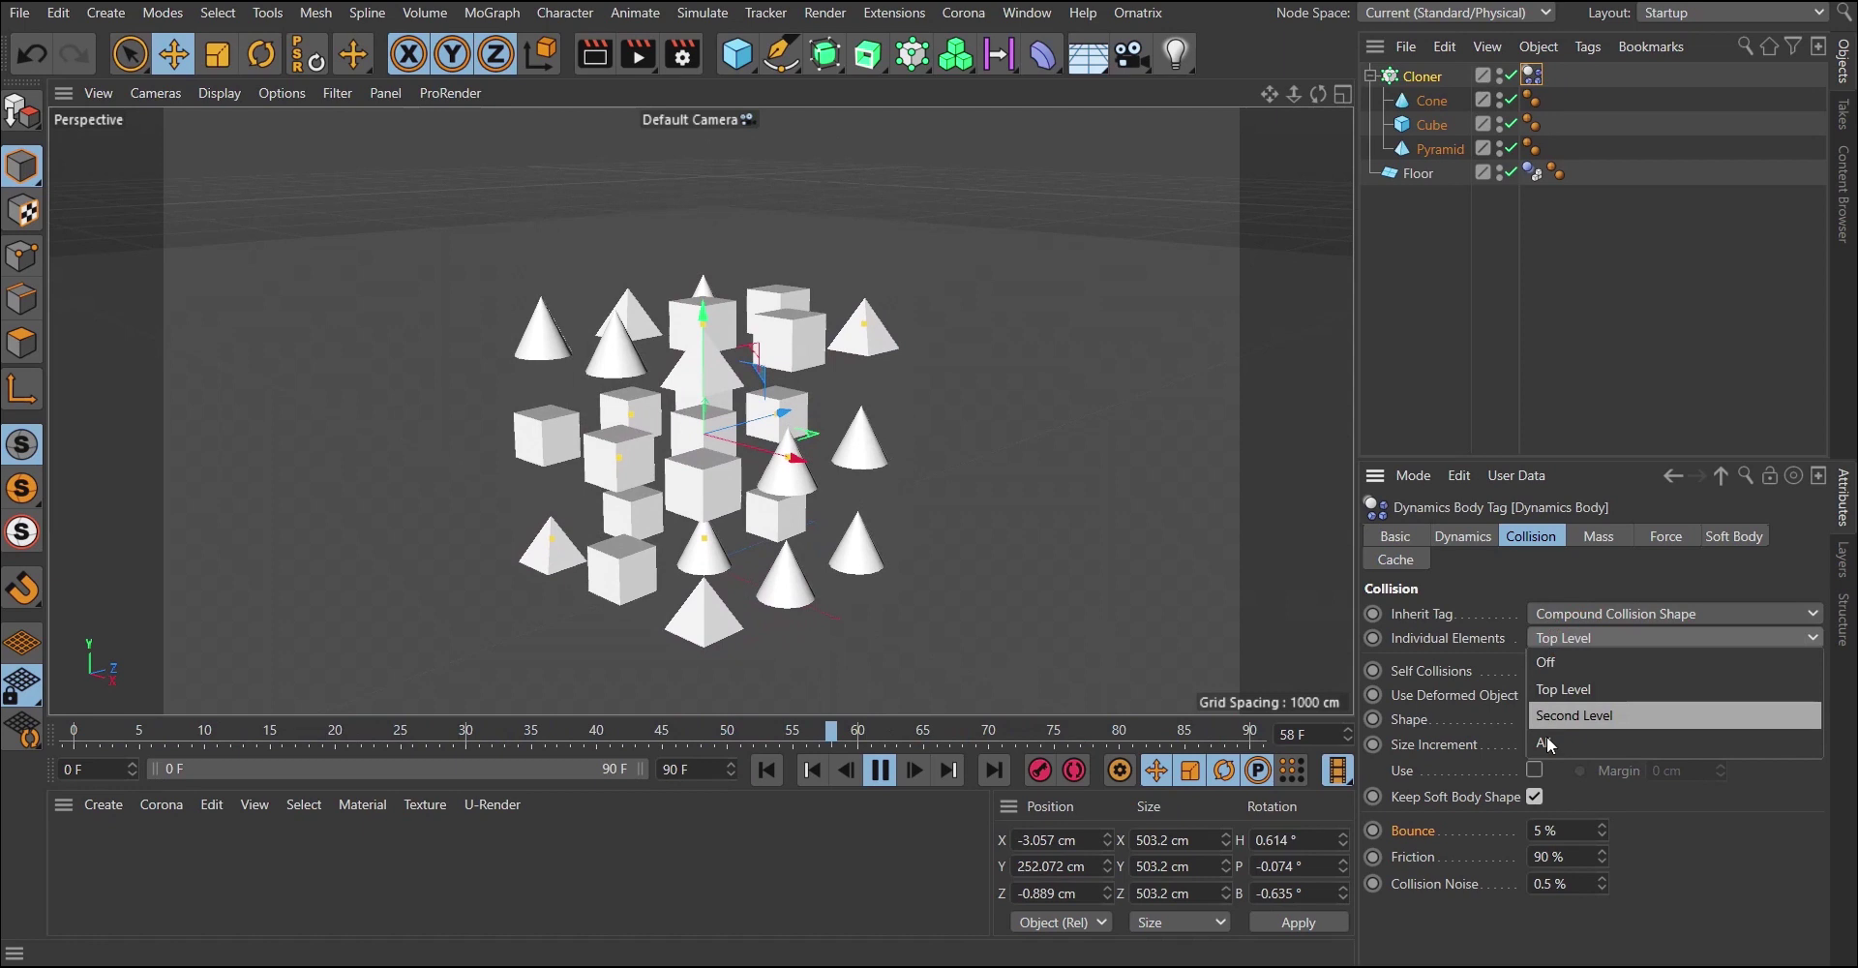
pyautogui.click(1547, 741)
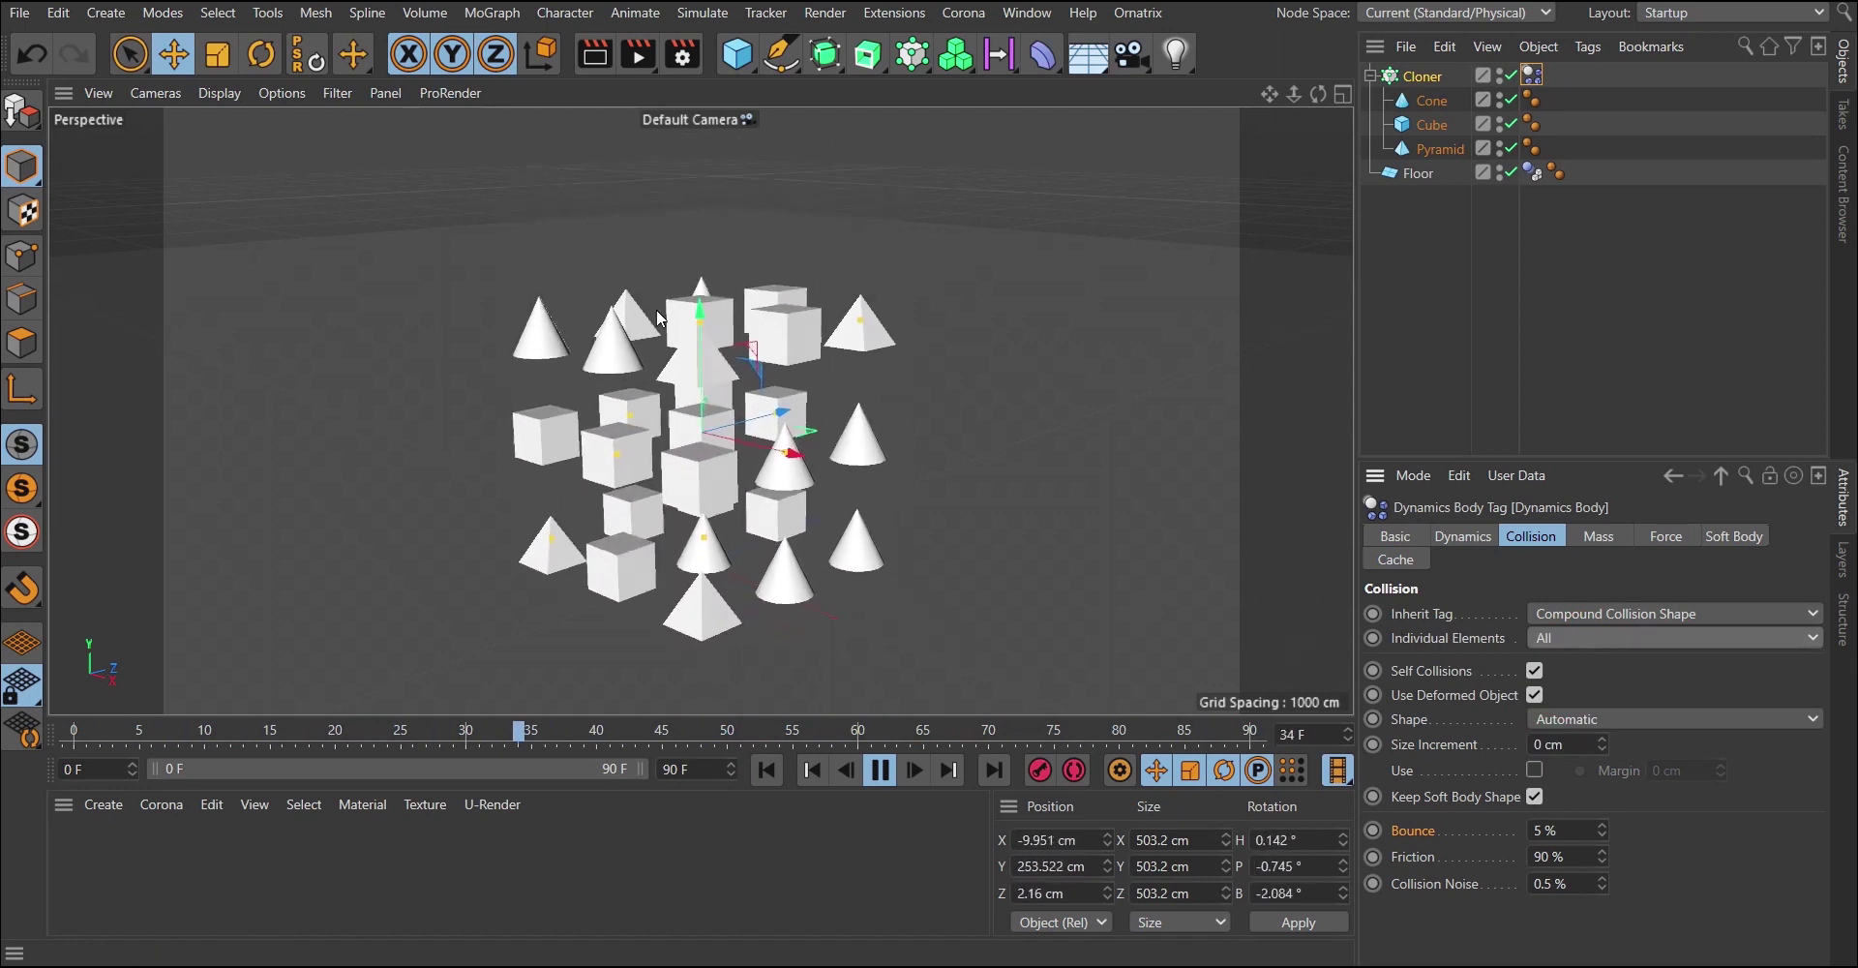
pyautogui.click(1588, 613)
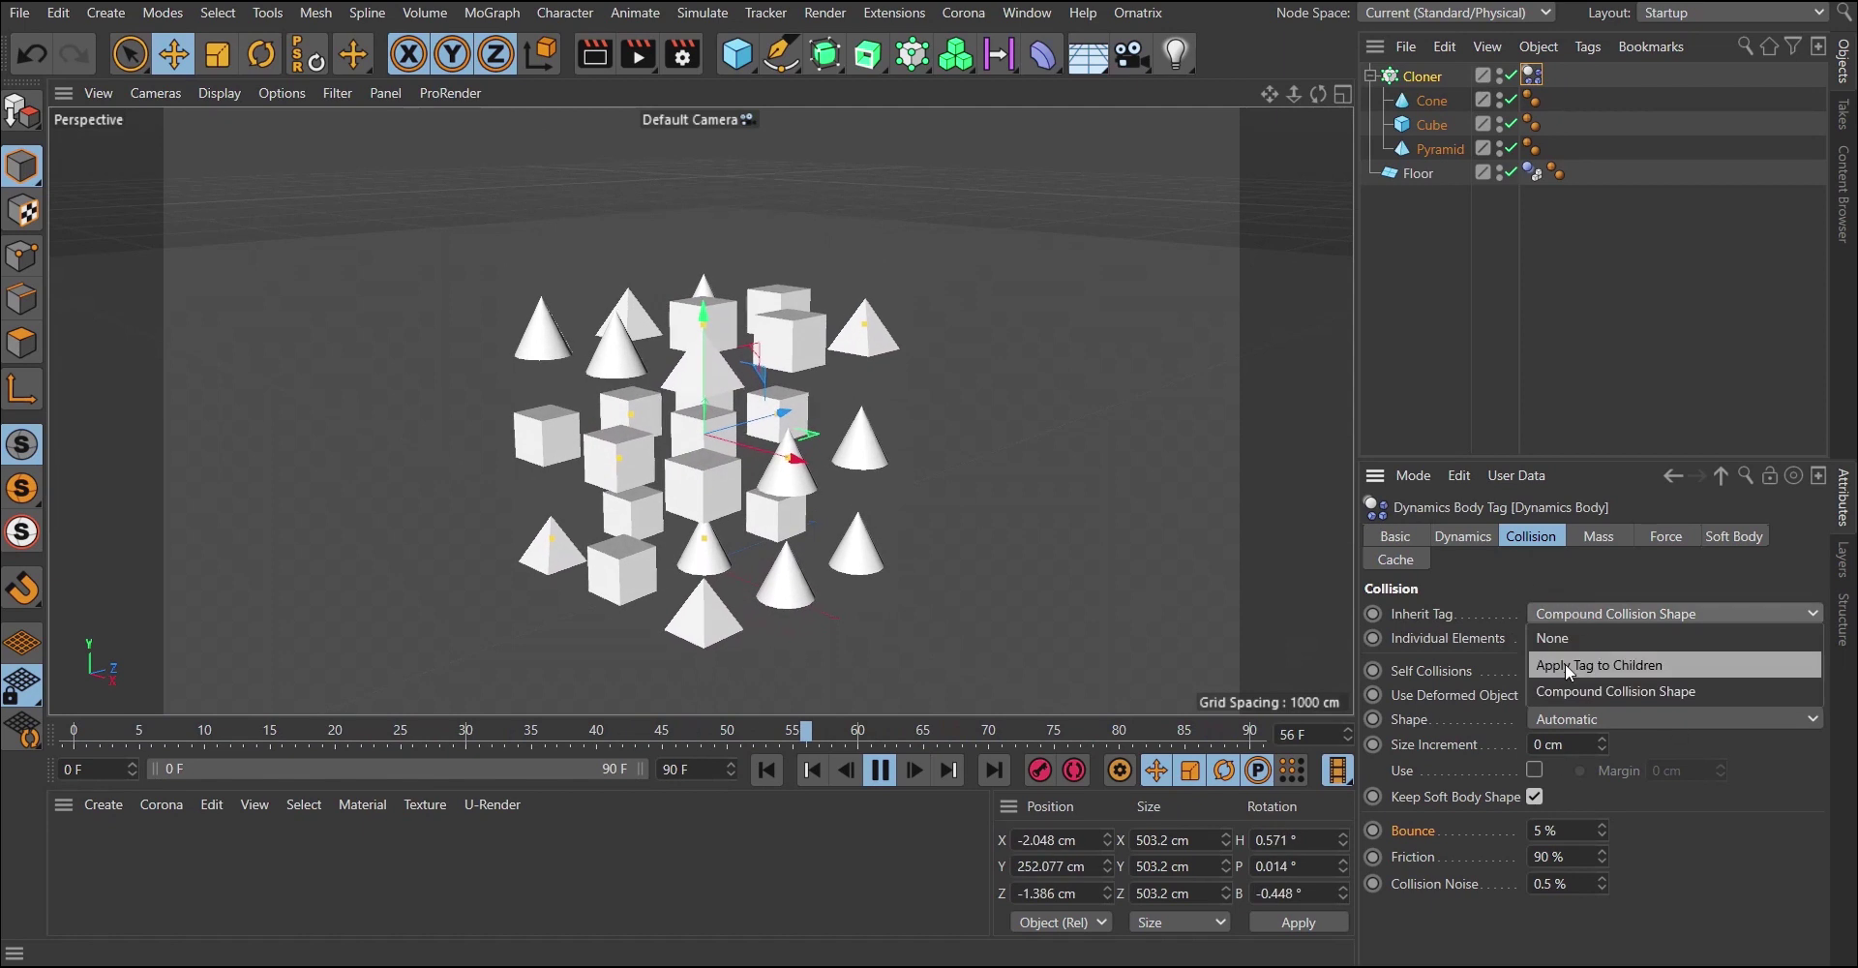
pyautogui.click(1607, 666)
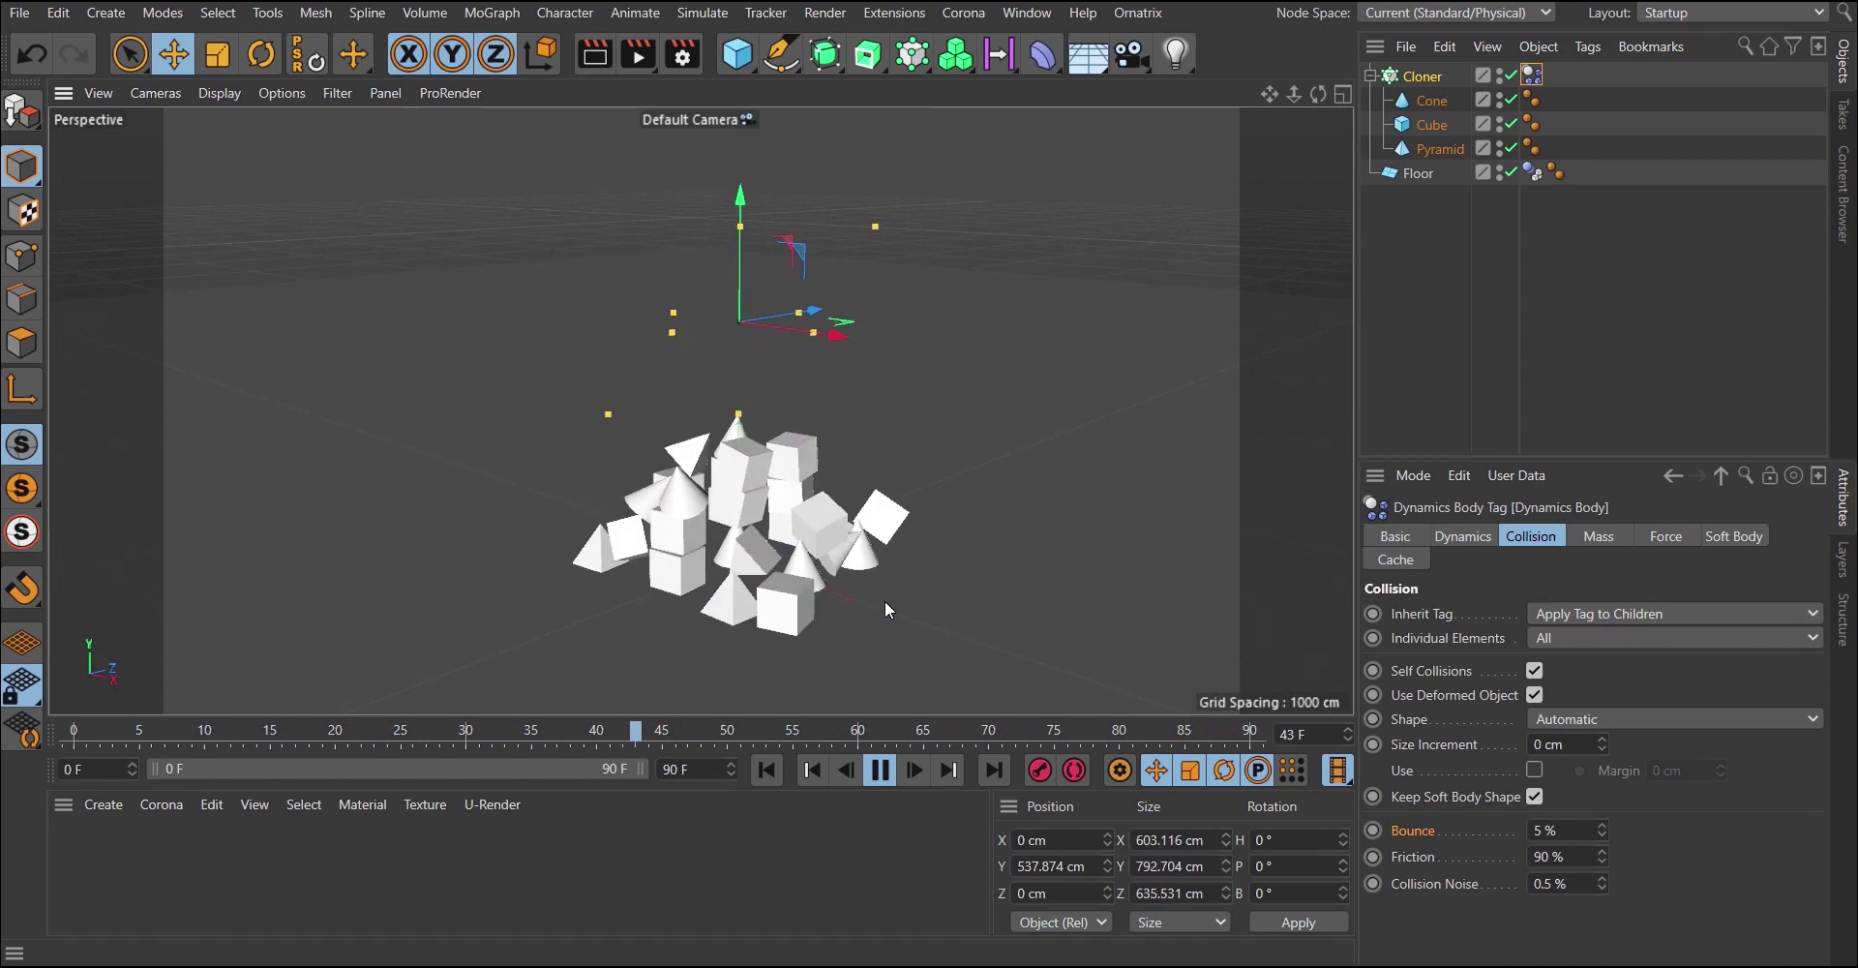
pyautogui.click(880, 769)
pyautogui.click(770, 771)
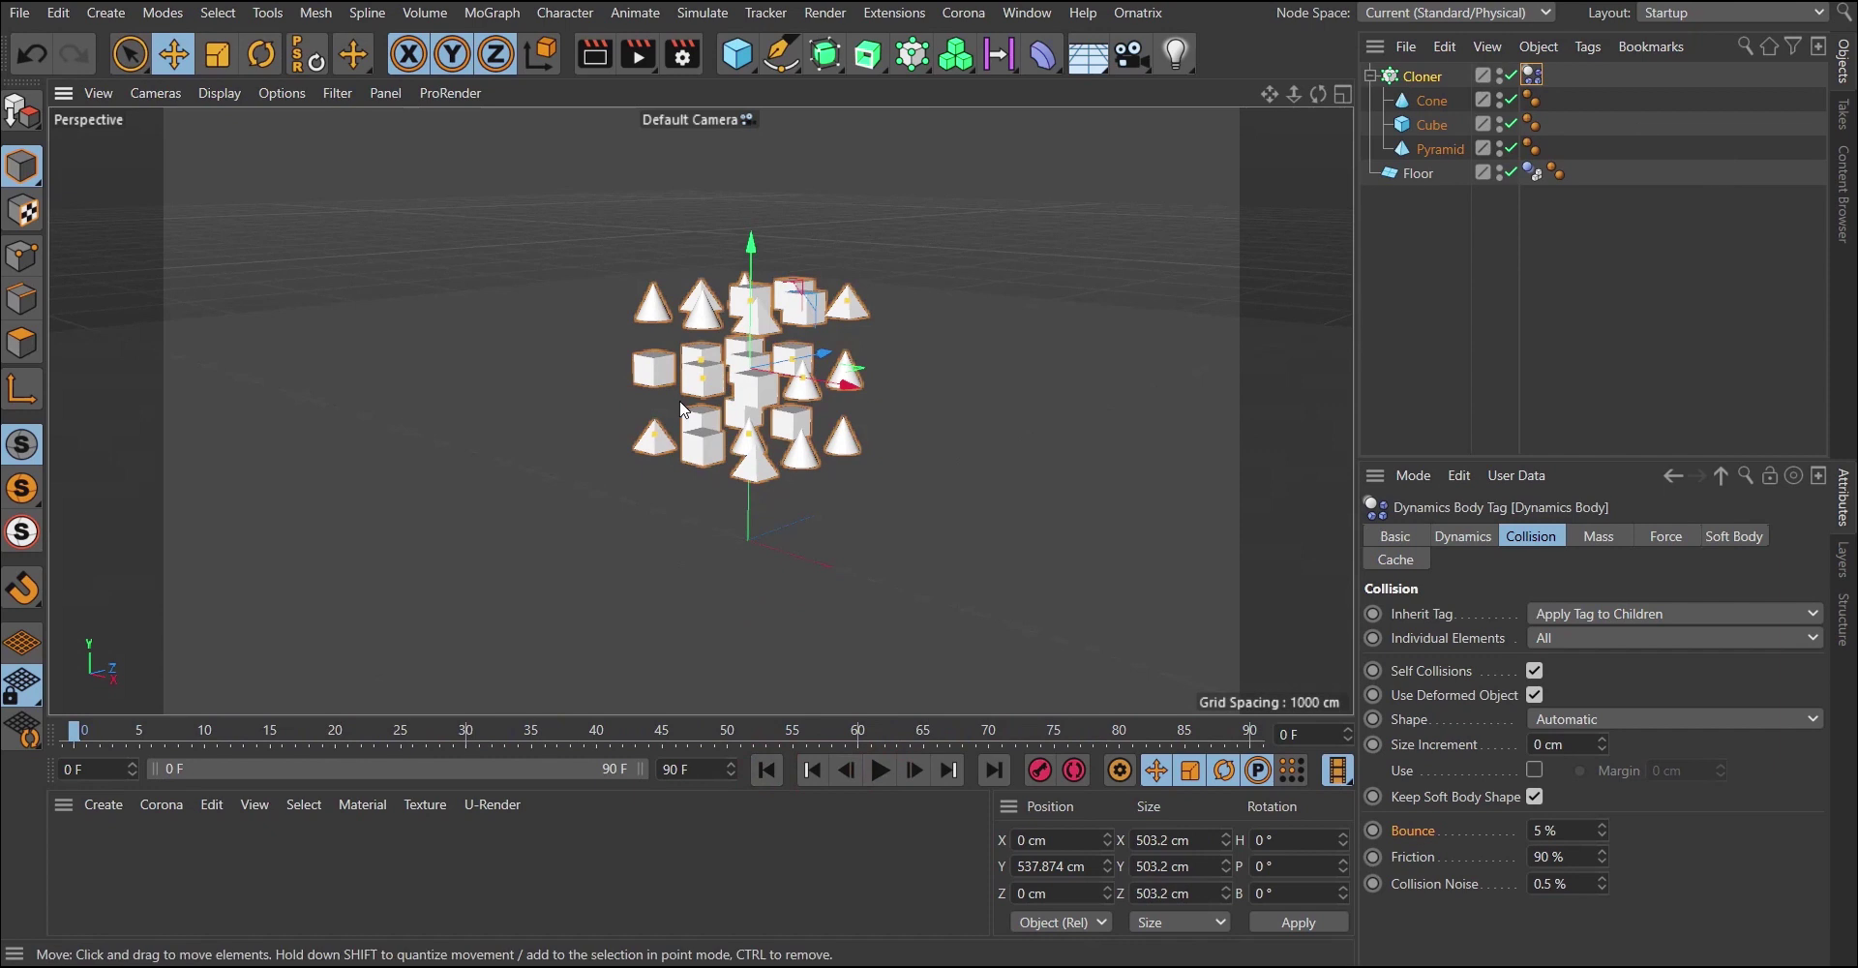
# Set the Cloner's grid count to 3 by 3 by 1 to form a single flat layer of clones.
pyautogui.click(1463, 536)
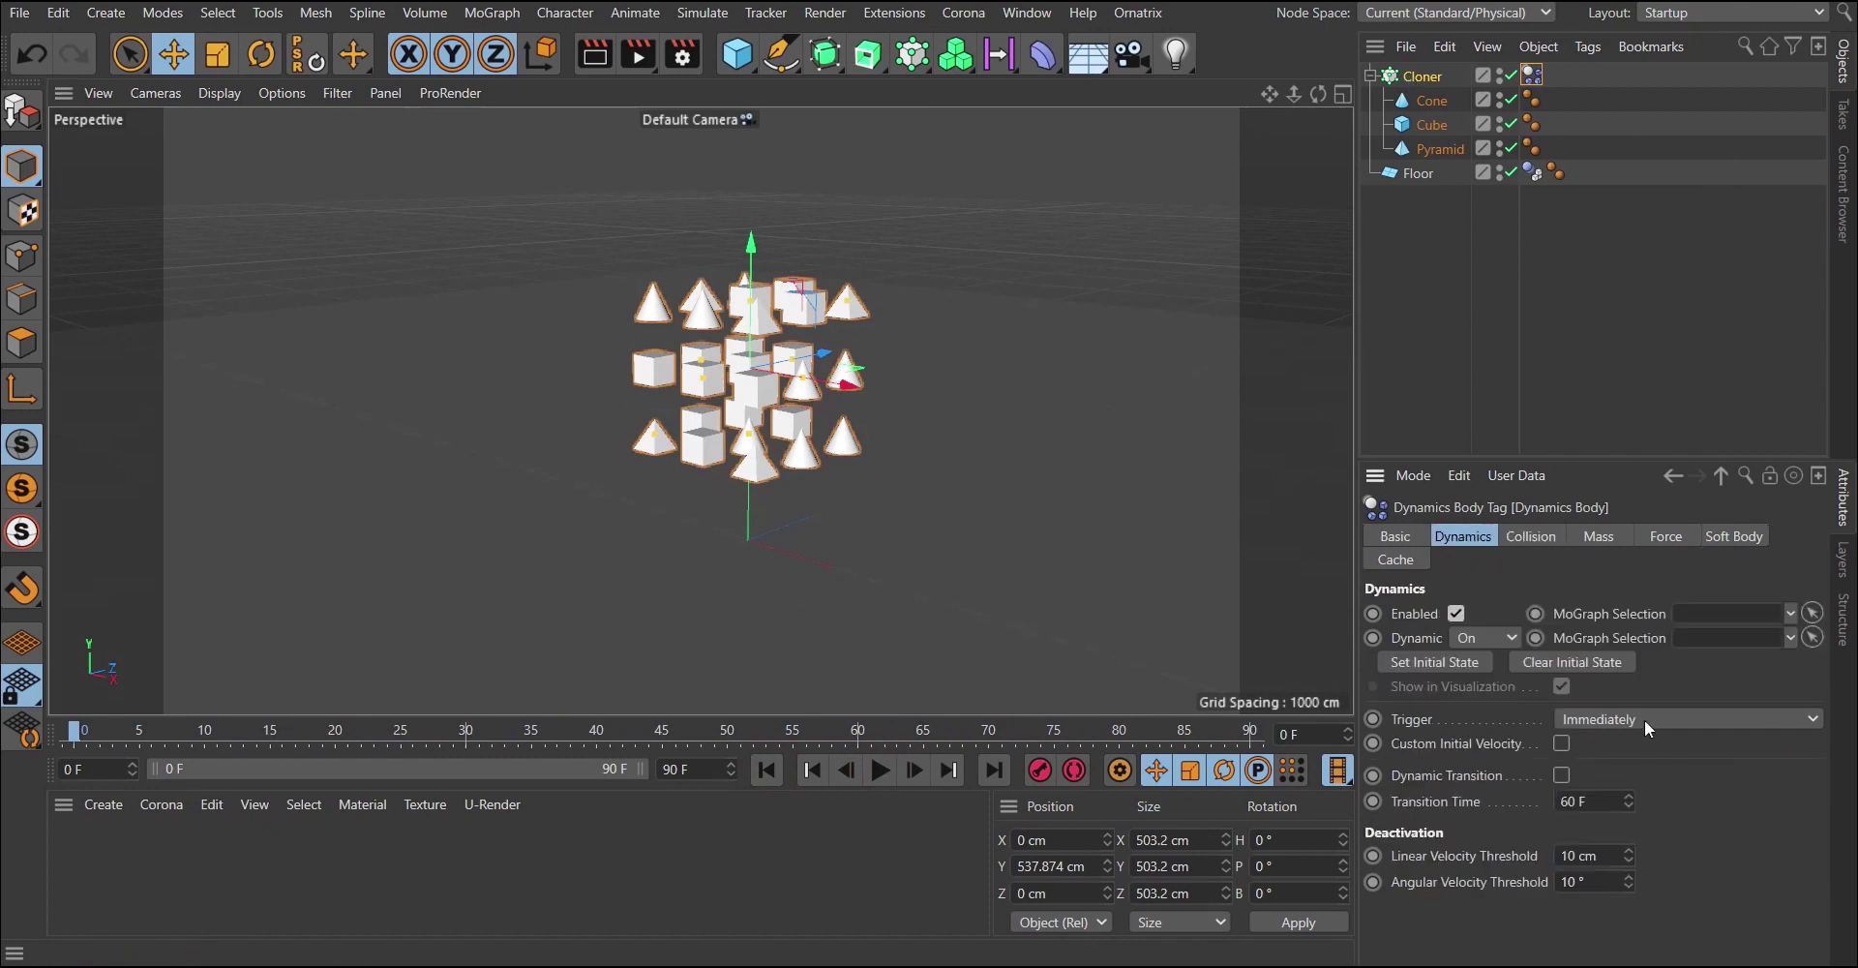
pyautogui.click(1436, 75)
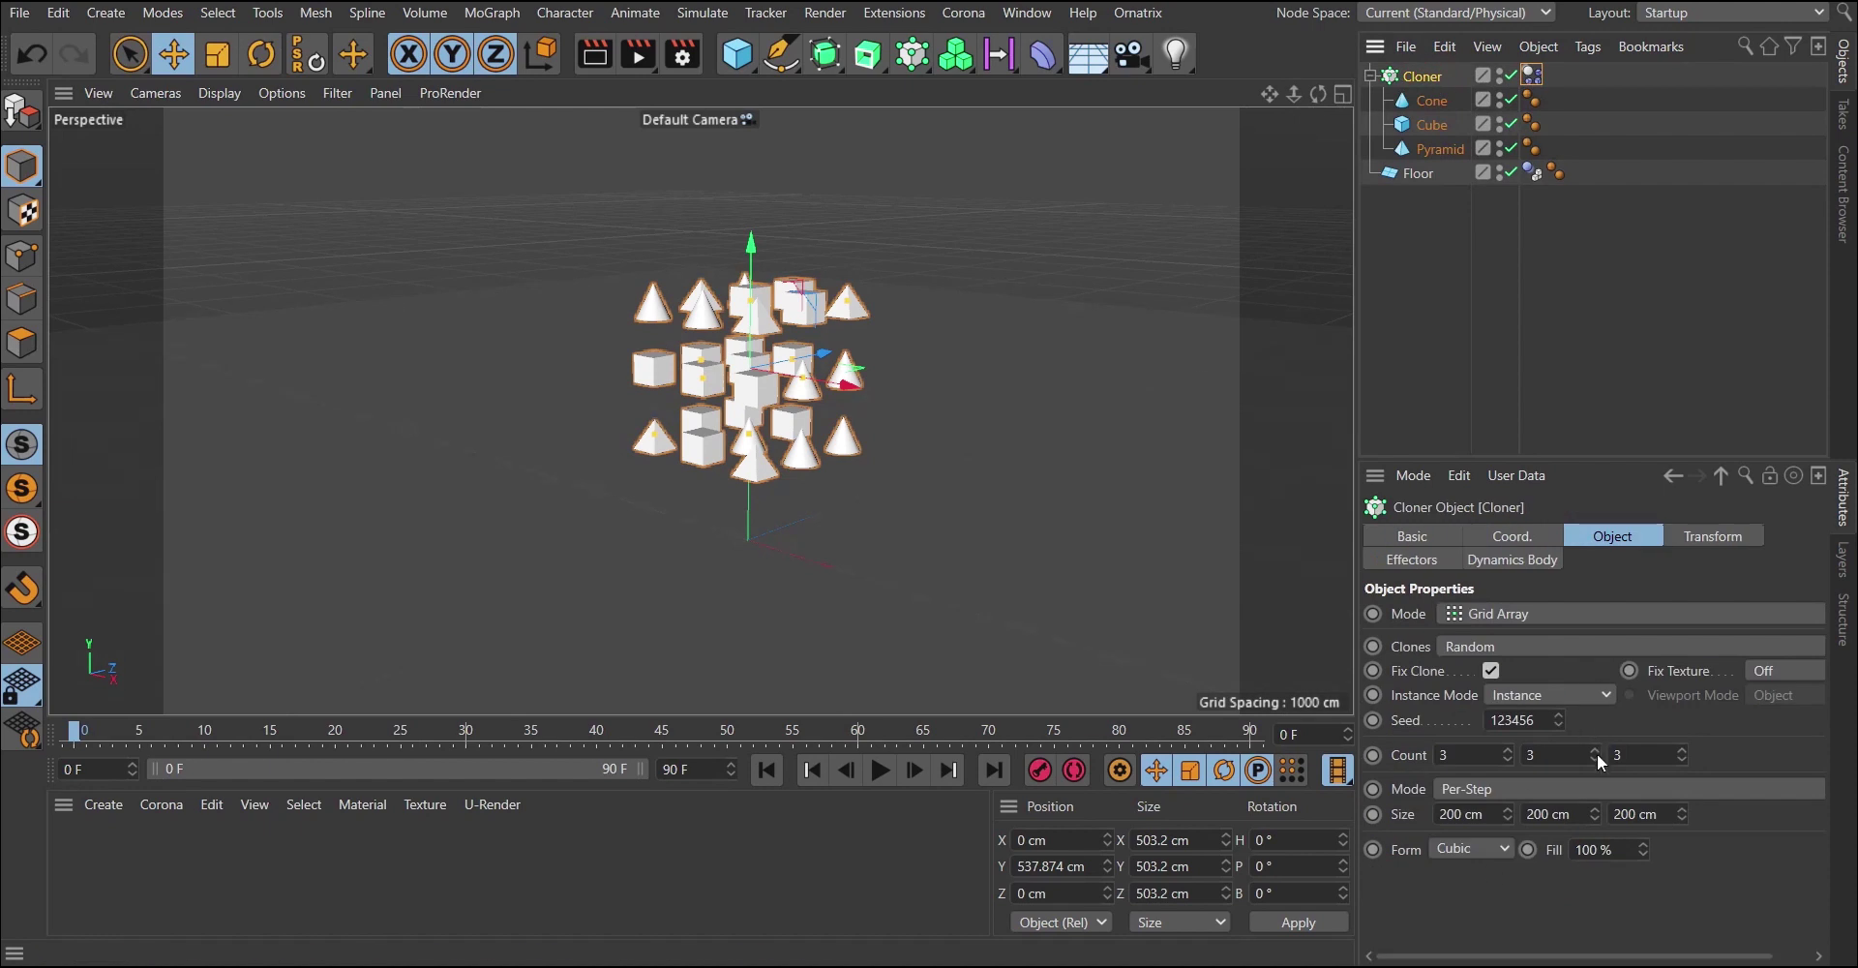
pyautogui.click(1507, 759)
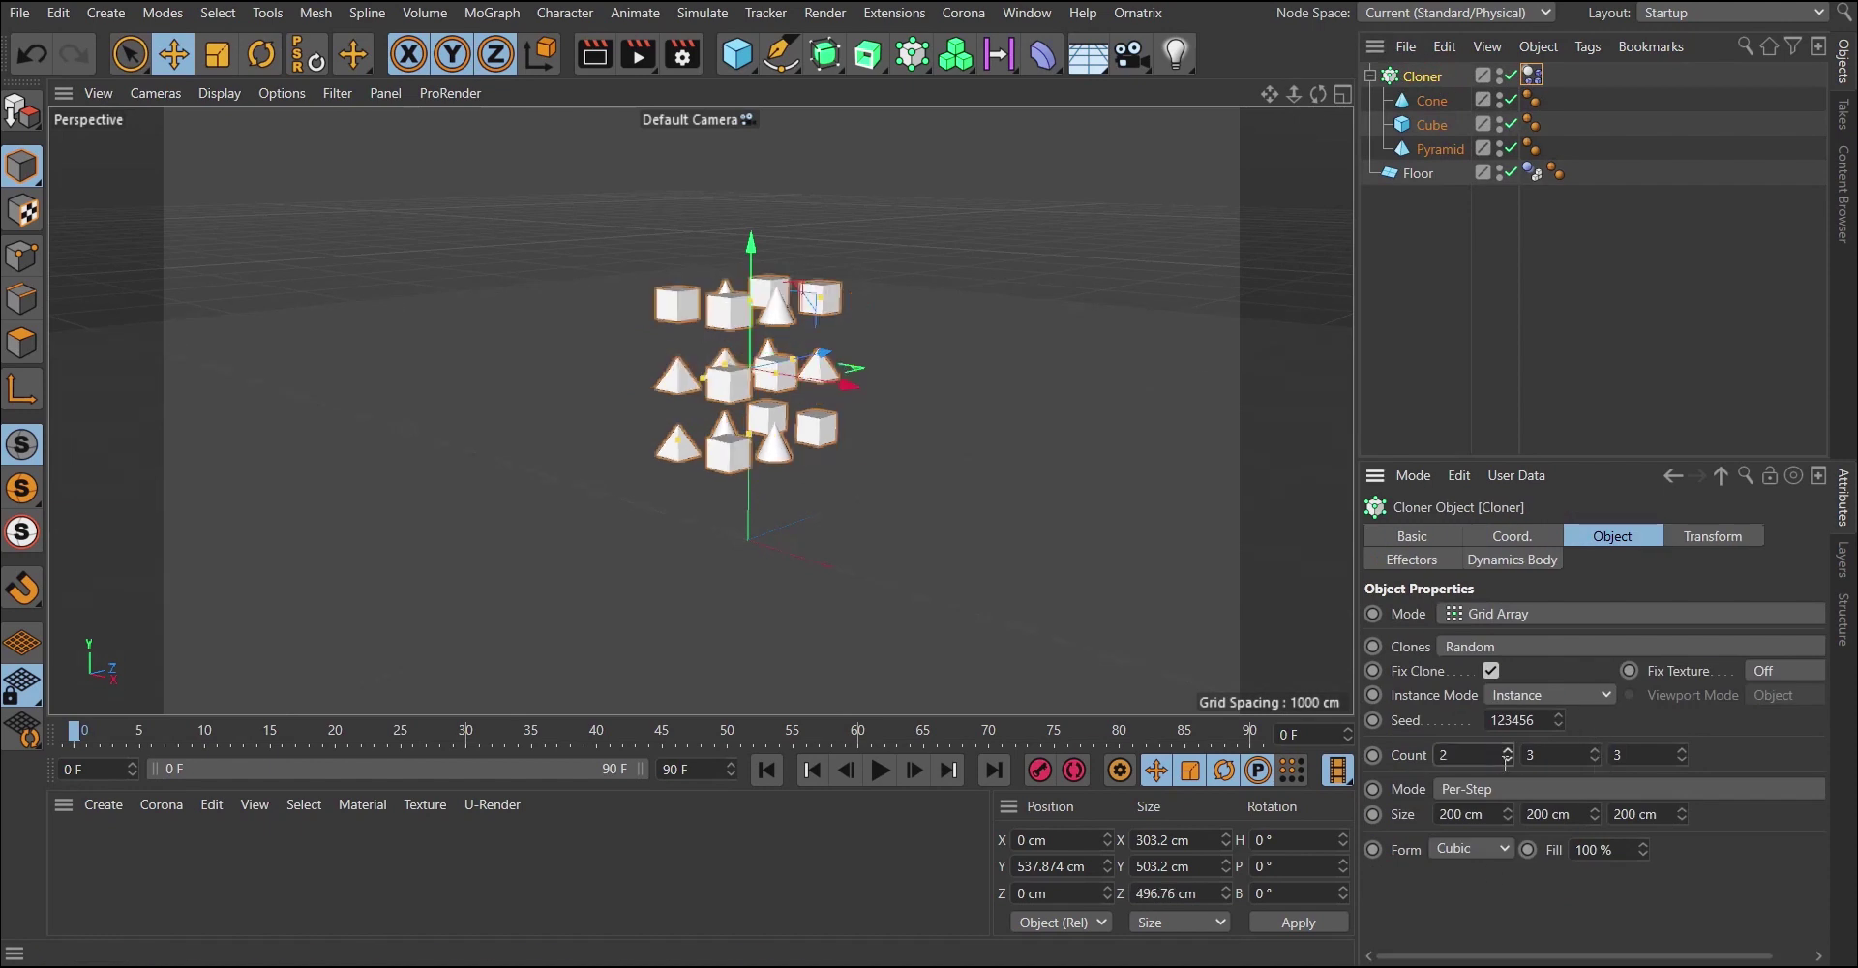
pyautogui.click(1507, 750)
pyautogui.click(1684, 761)
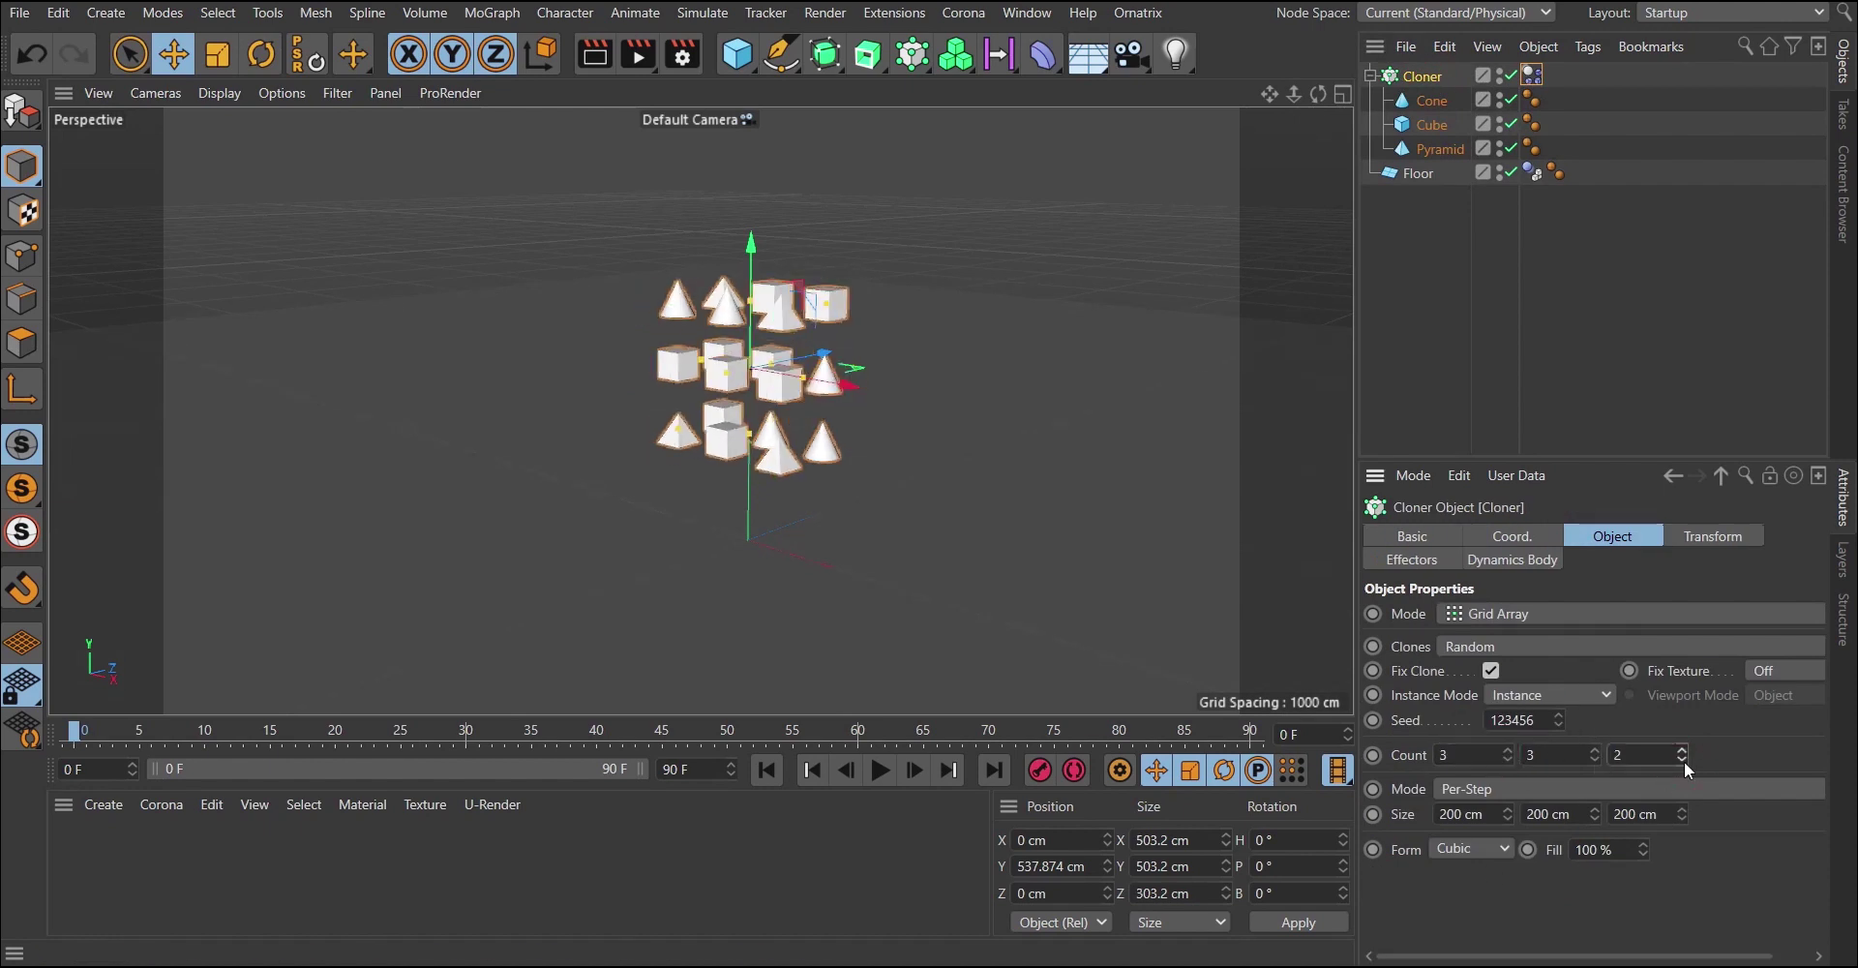
pyautogui.click(1684, 760)
pyautogui.keyDown('alt'); pyautogui.moveTo(695, 370); pyautogui.dragTo(670, 369); pyautogui.keyUp('alt')
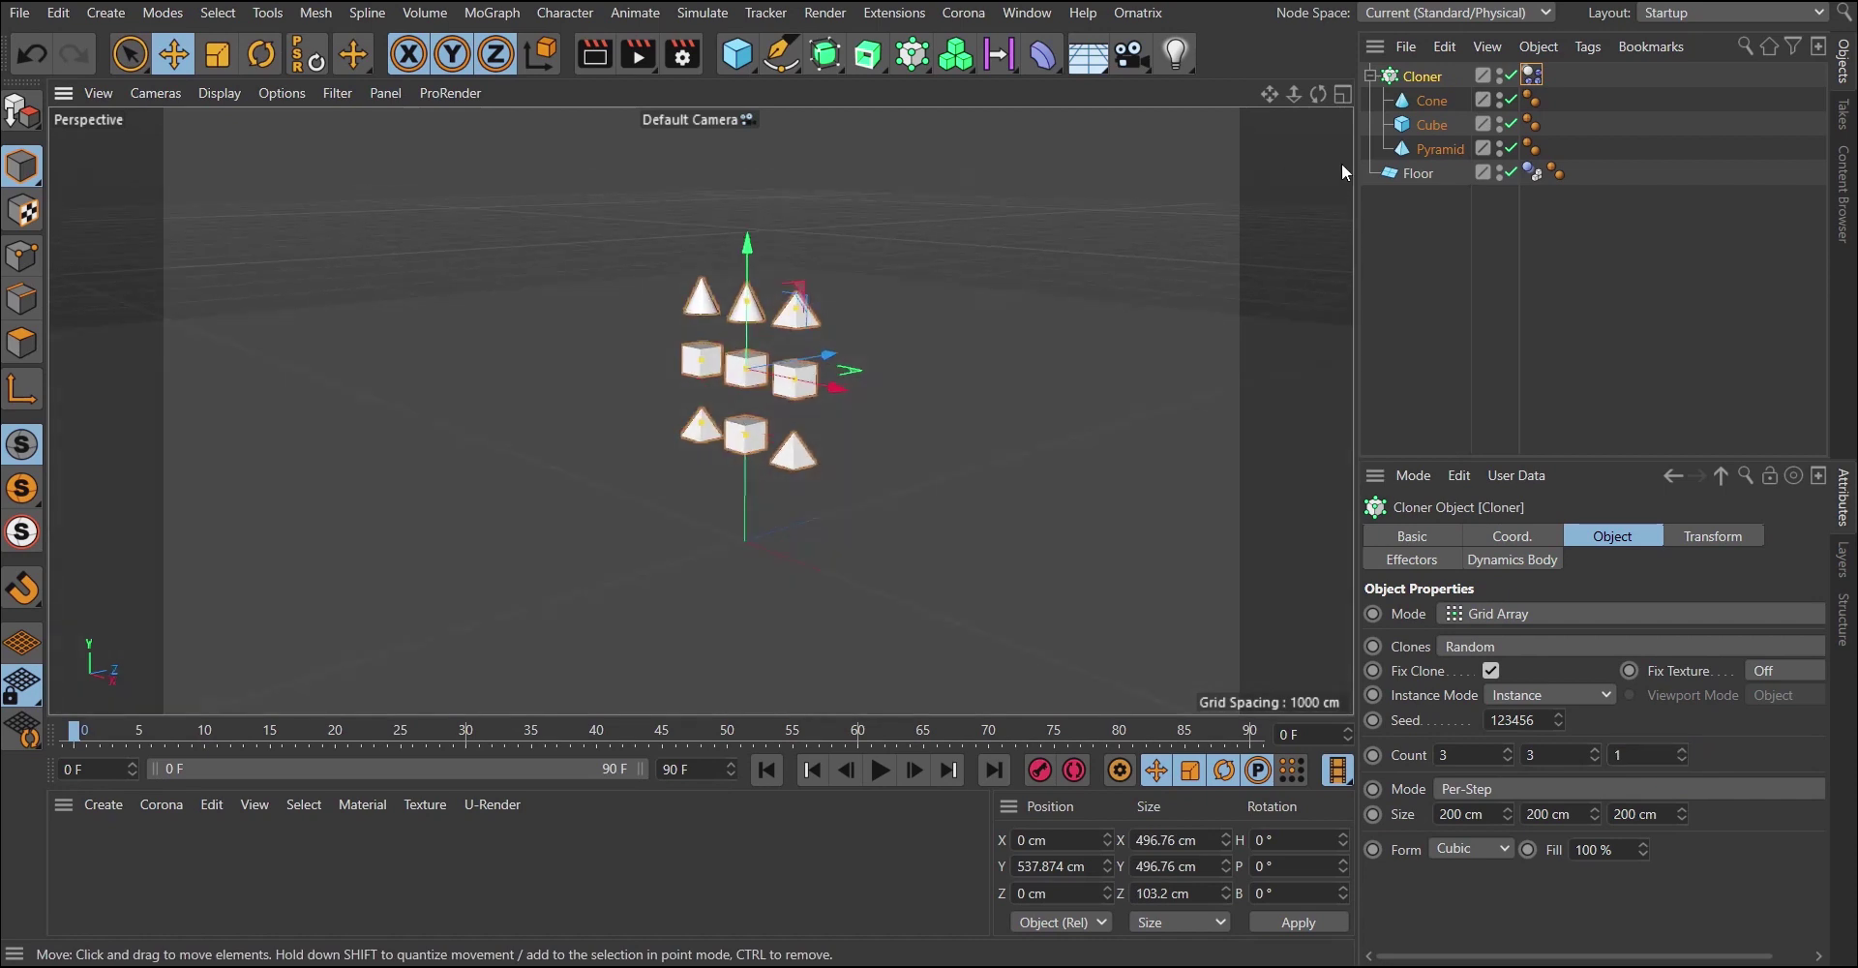
# Delete the Cone and Pyramid from the Cloner.
pyautogui.click(1428, 101)
pyautogui.keyDown('ctrl'); pyautogui.click(1429, 151); pyautogui.keyUp('ctrl')
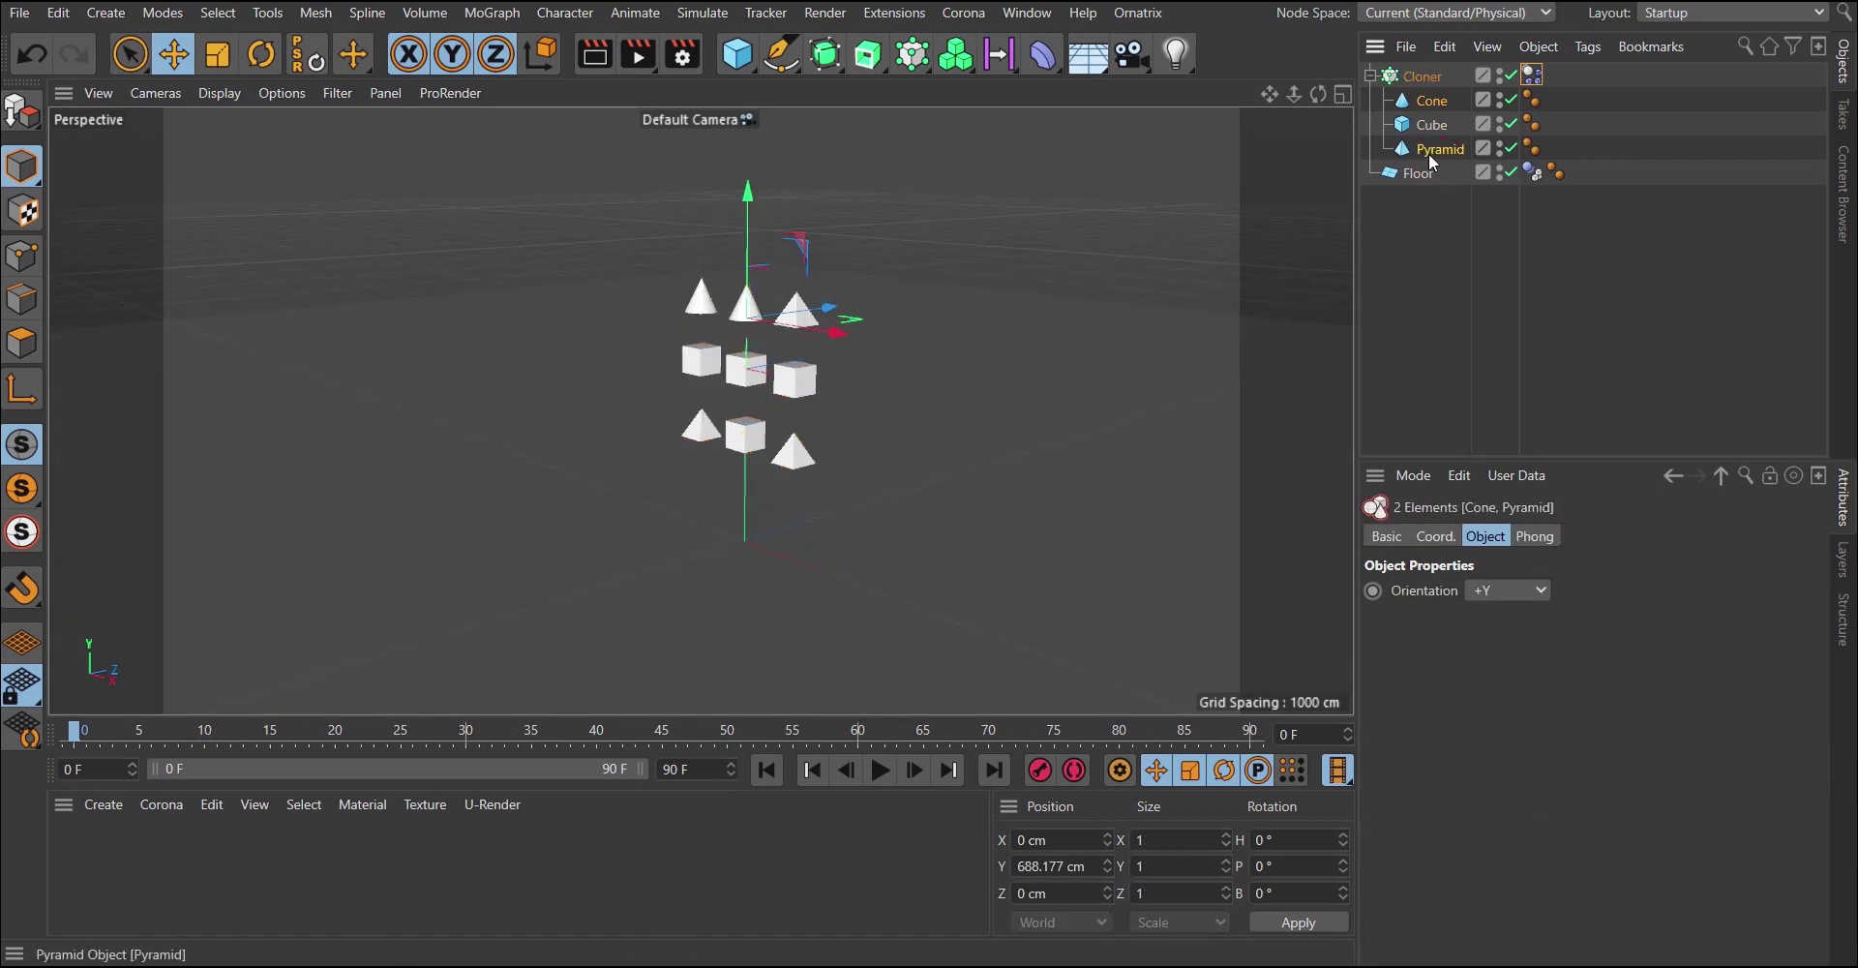
pyautogui.press('Delete')
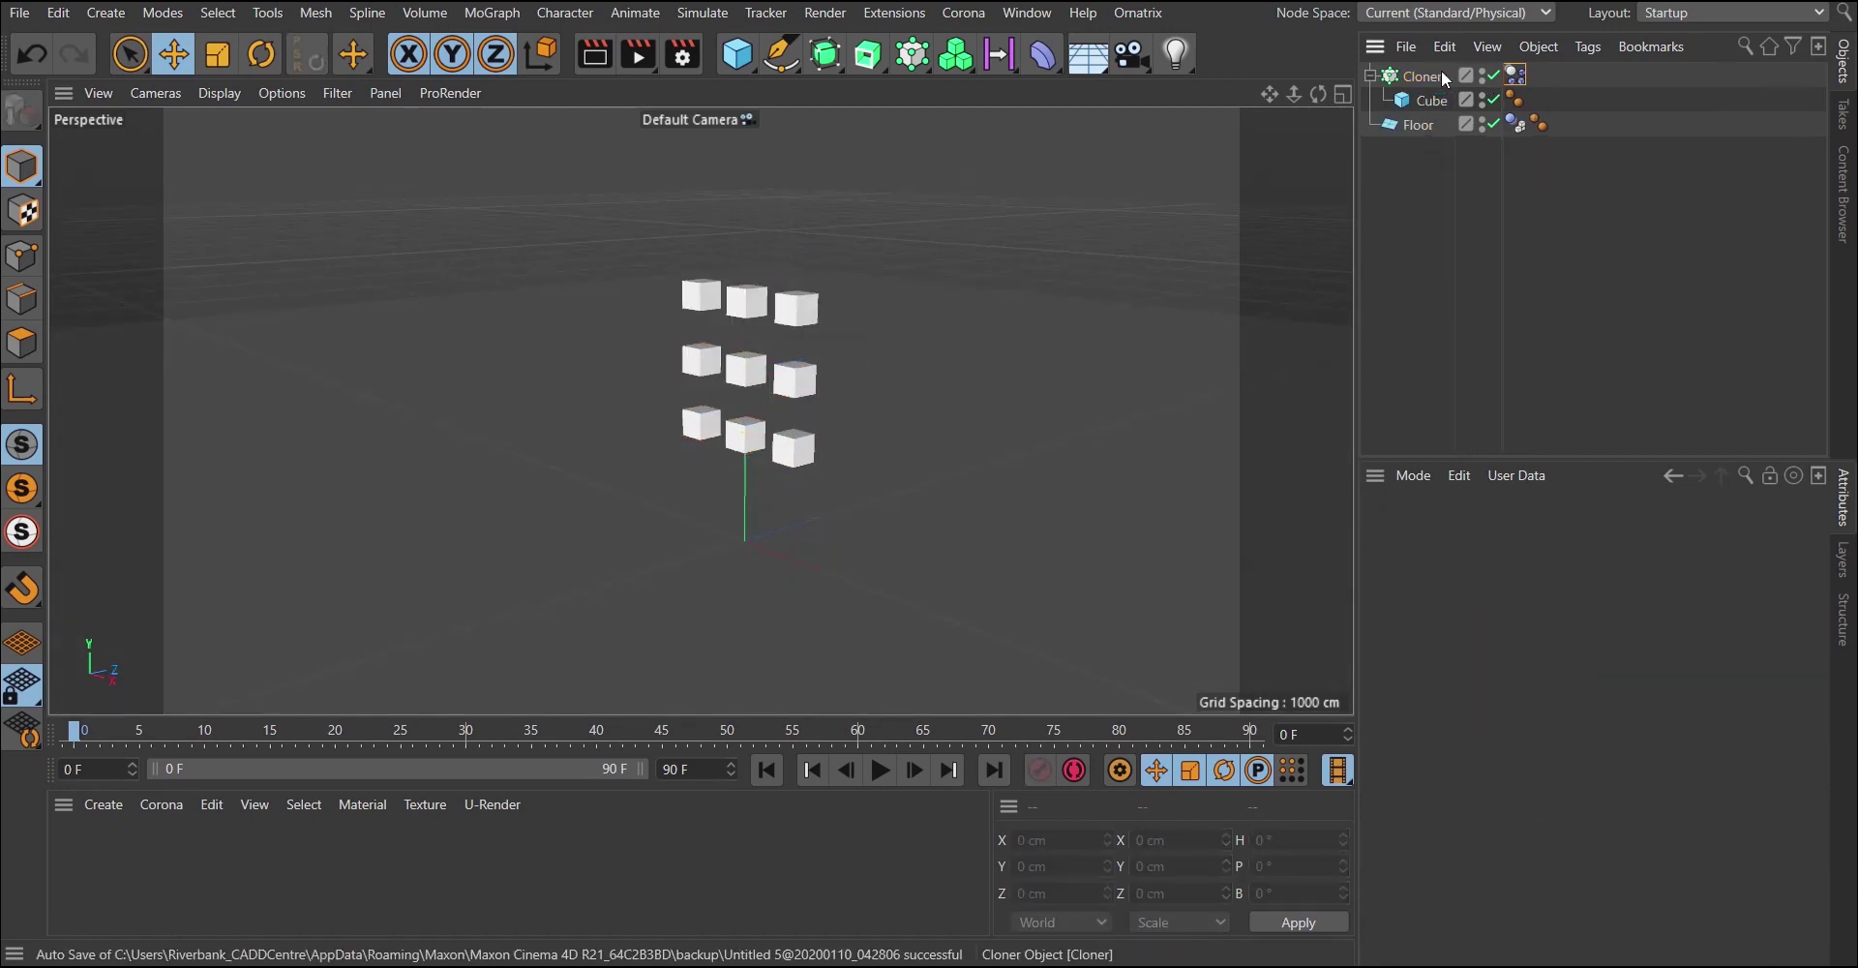
# Set the Cloner's grid count to 5 by 5 in its first two directions.
pyautogui.click(1441, 76)
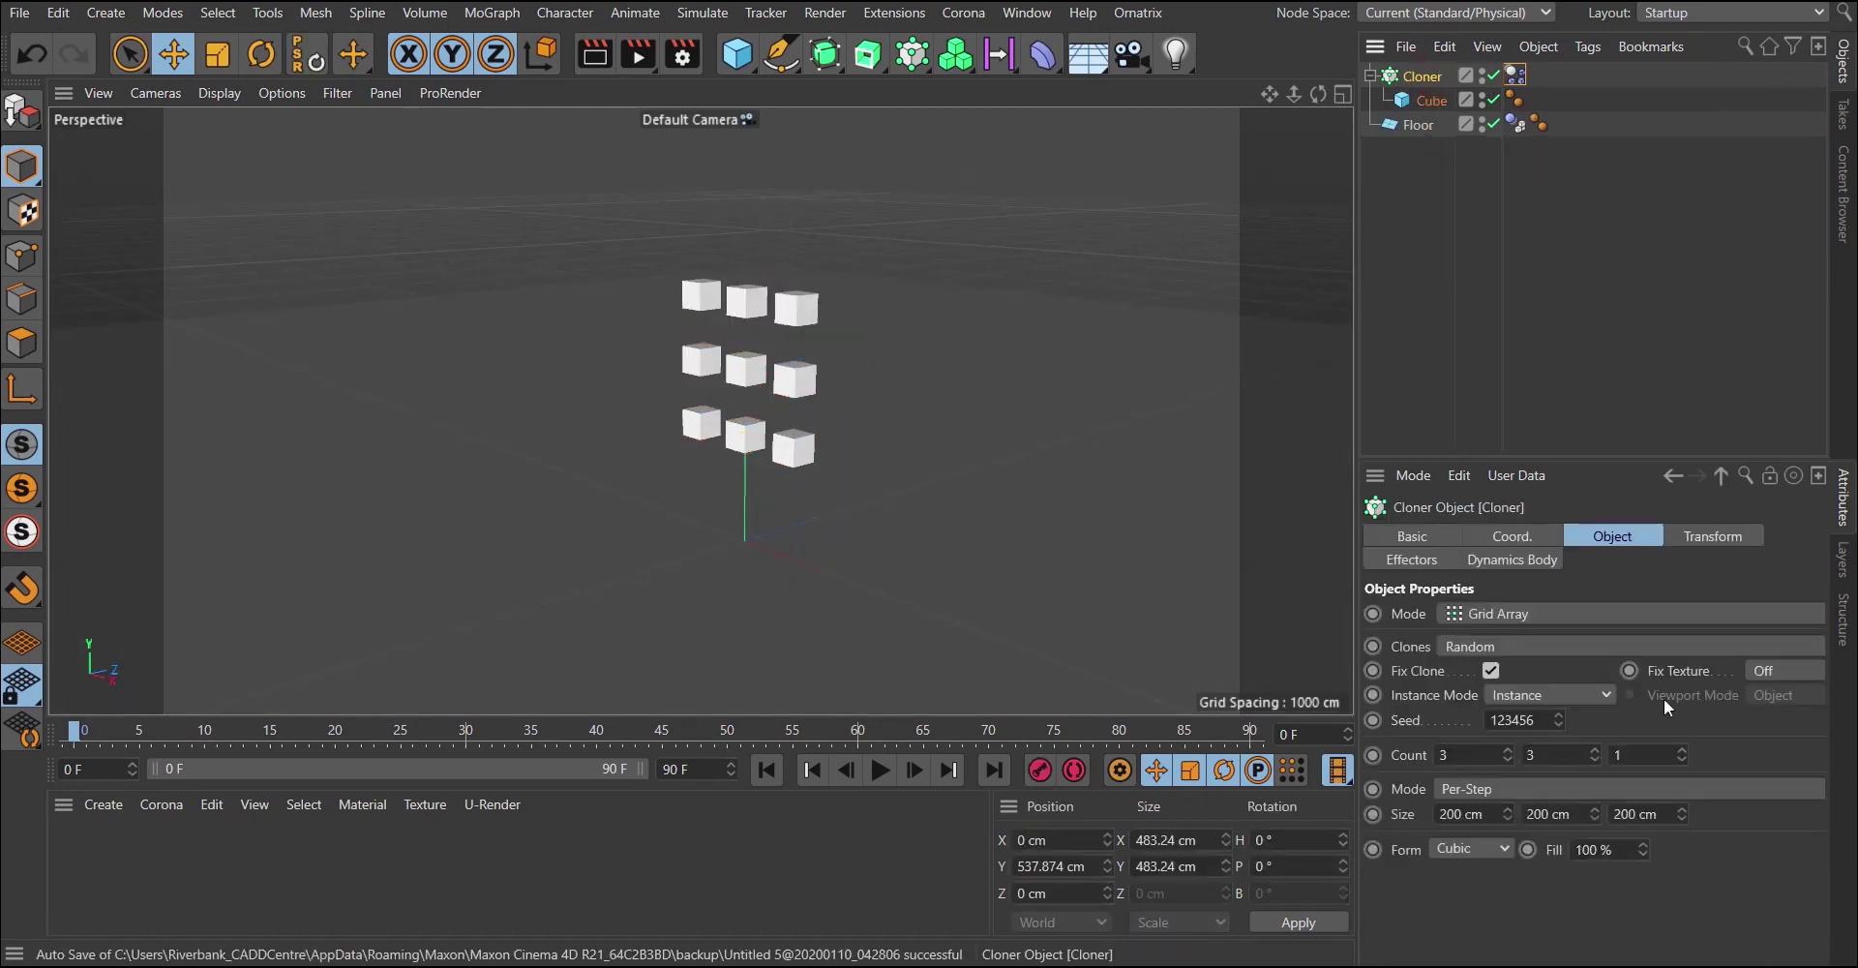
pyautogui.click(1507, 750)
pyautogui.click(1507, 750)
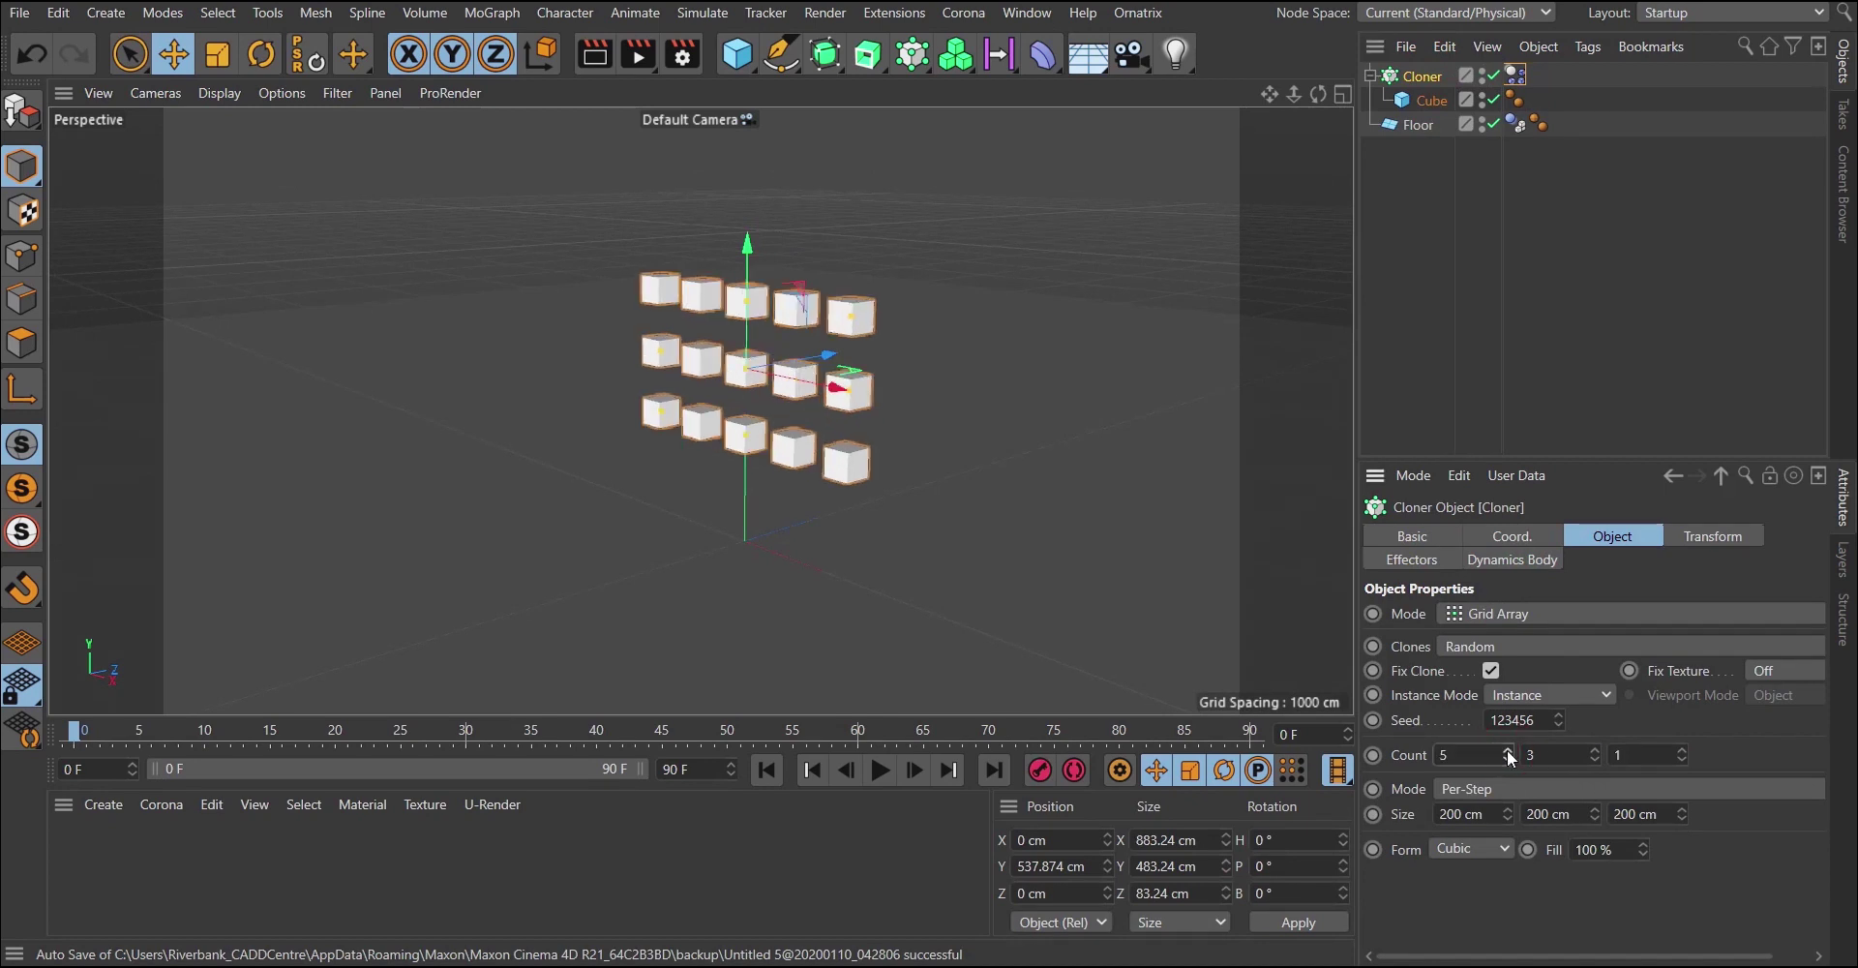
pyautogui.click(1594, 749)
pyautogui.click(1594, 749)
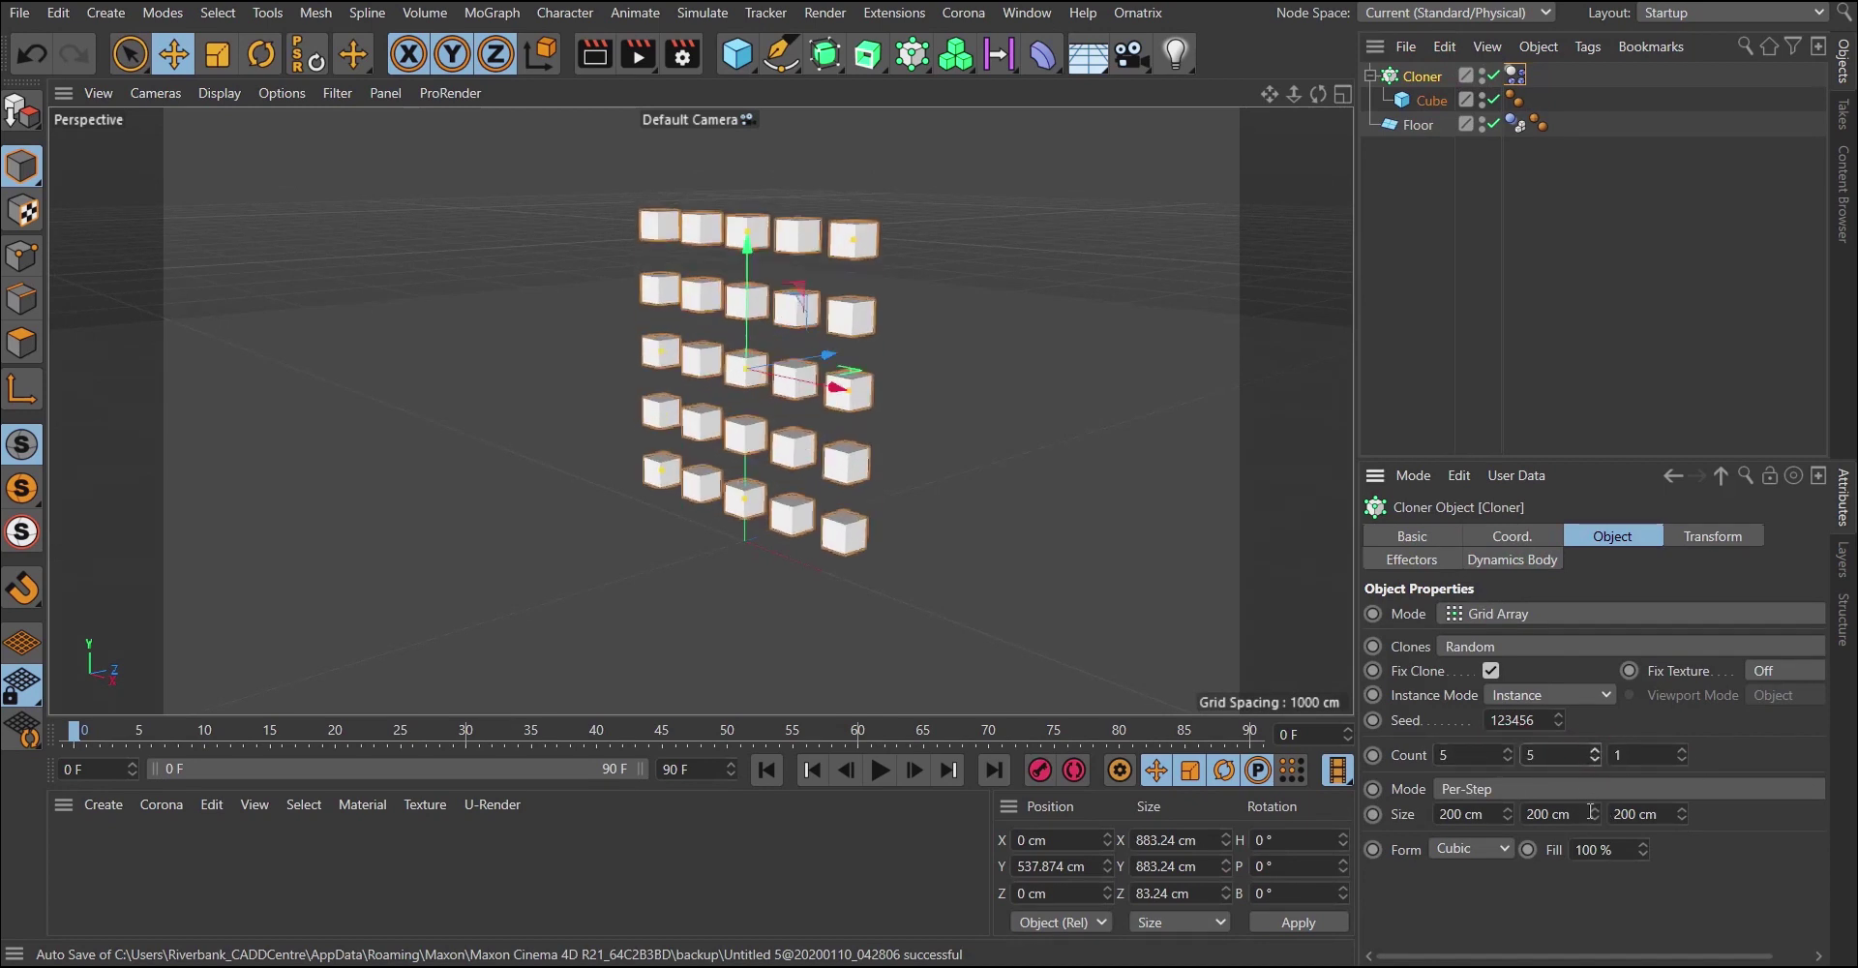
# Tighten the Cloner's per-step size to 86 cm in X and 84 cm in Y.
pyautogui.moveTo(1595, 813); pyautogui.dragTo(1594, 883)
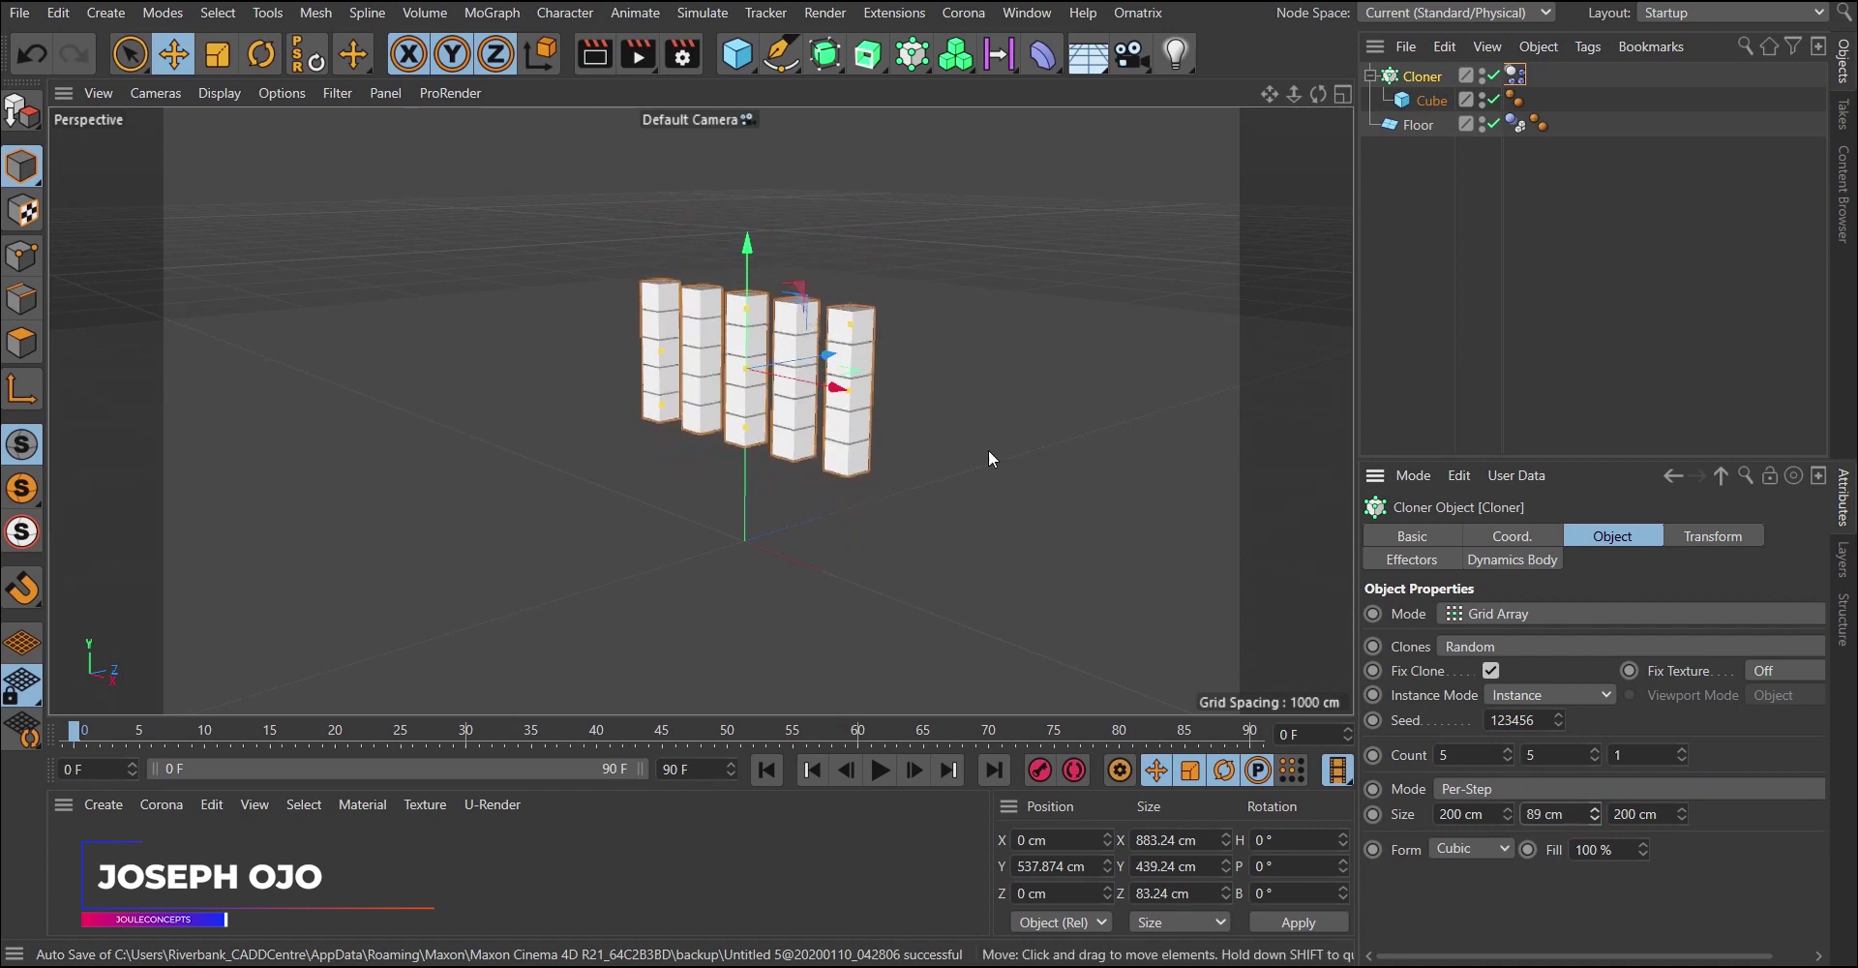
pyautogui.keyDown('alt'); pyautogui.moveTo(700, 351); pyautogui.dragTo(736, 146, button='right'); pyautogui.keyUp('alt')
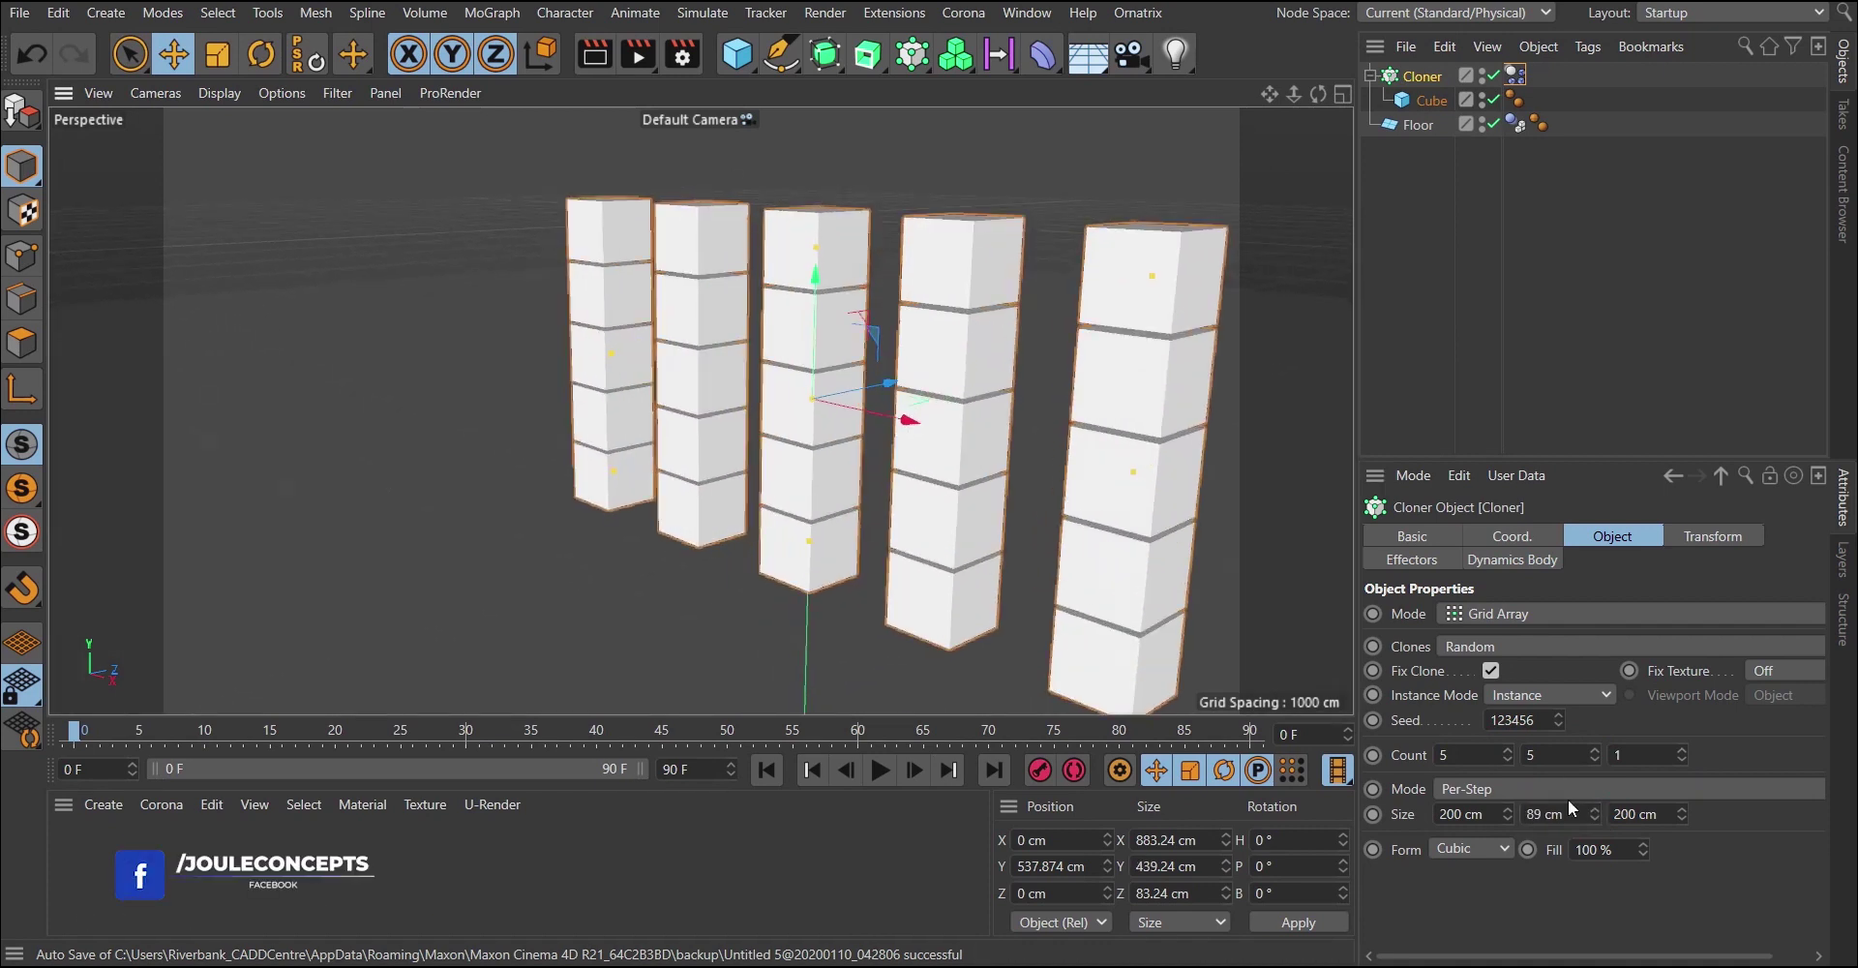
pyautogui.moveTo(1595, 823); pyautogui.dragTo(1508, 818)
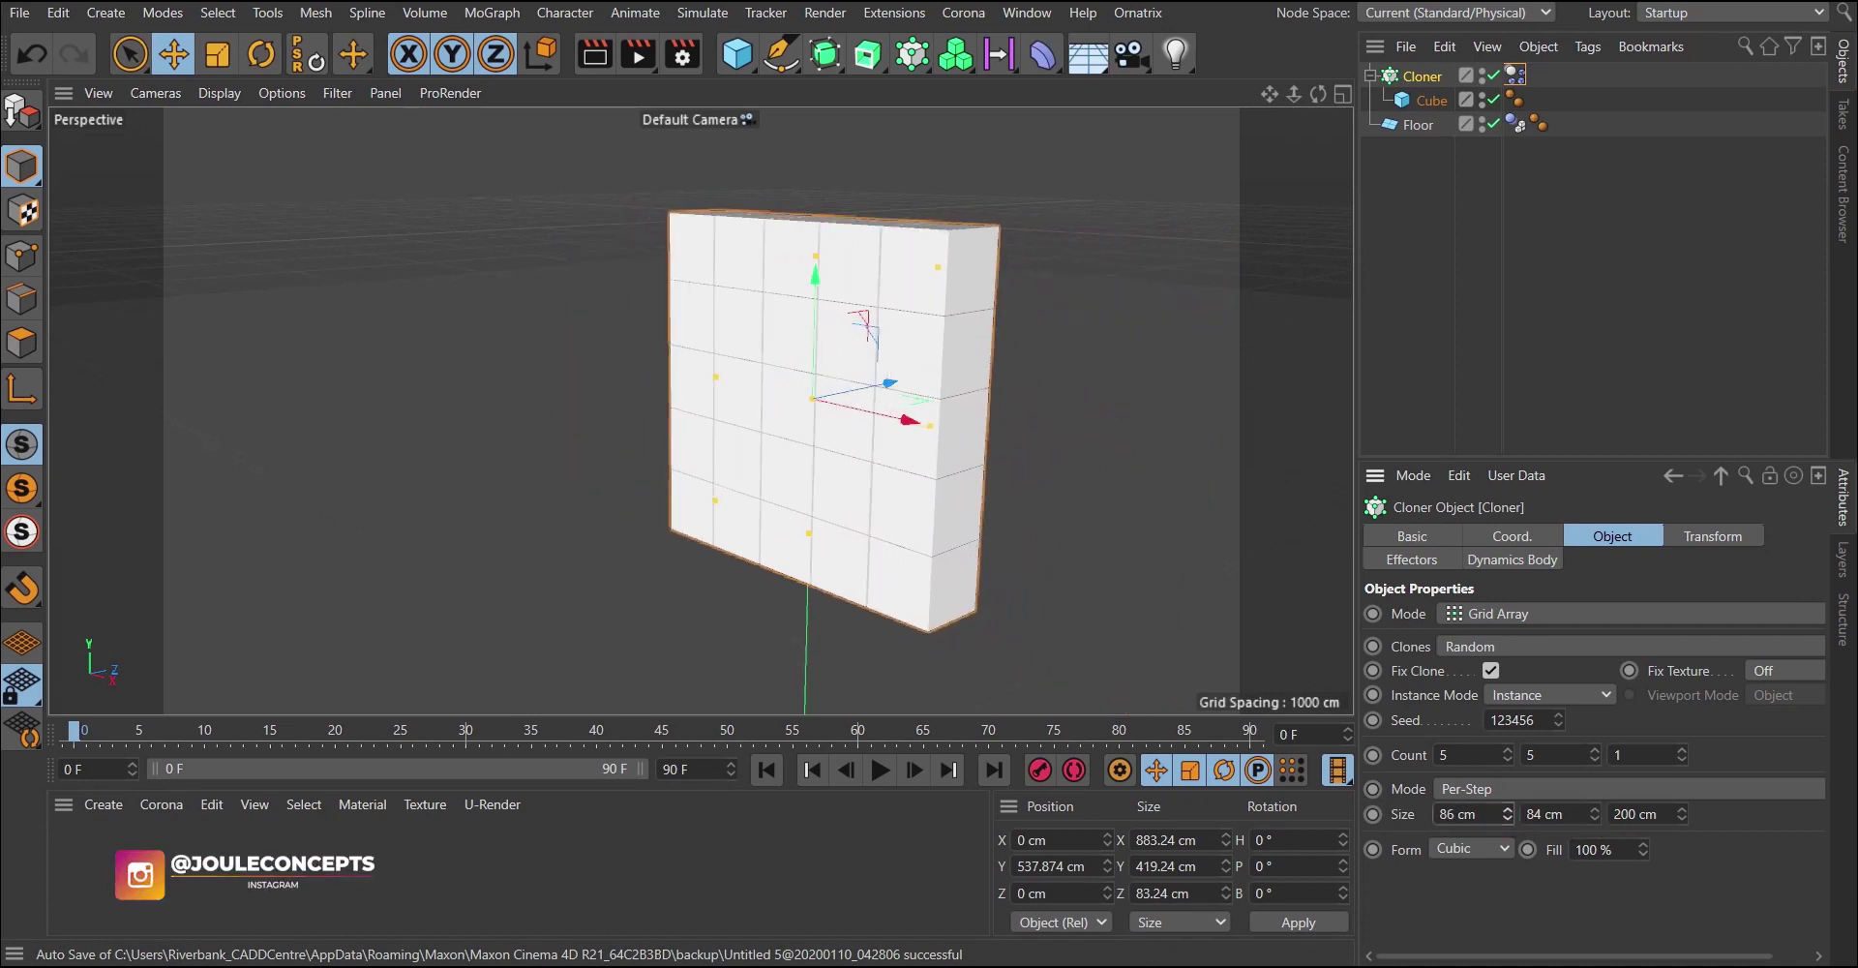
pyautogui.keyDown('alt'); pyautogui.moveTo(777, 248); pyautogui.dragTo(854, 237); pyautogui.keyUp('alt')
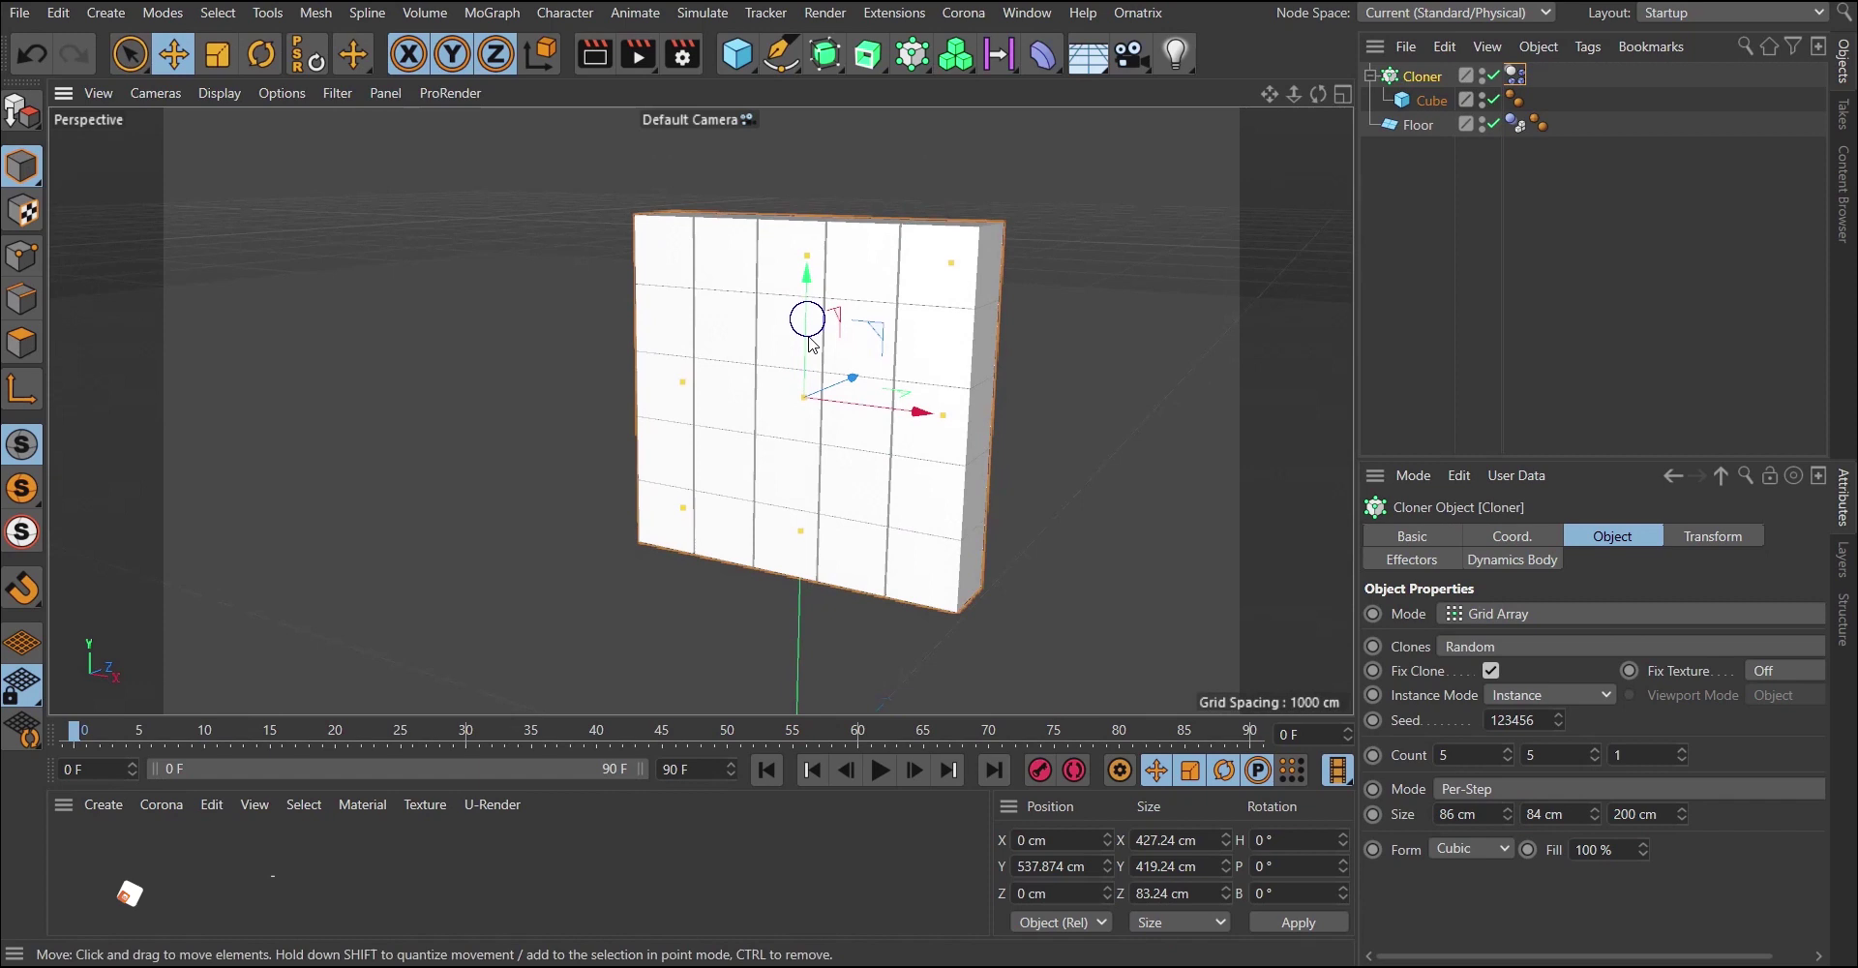
# Enlarge the wall of cubes by setting the Cloner's grid count to 12 by 11.
pyautogui.scroll(-3, 808, 315)
pyautogui.moveTo(1508, 755); pyautogui.dragTo(1566, 754)
pyautogui.click(1595, 751)
pyautogui.click(1594, 751)
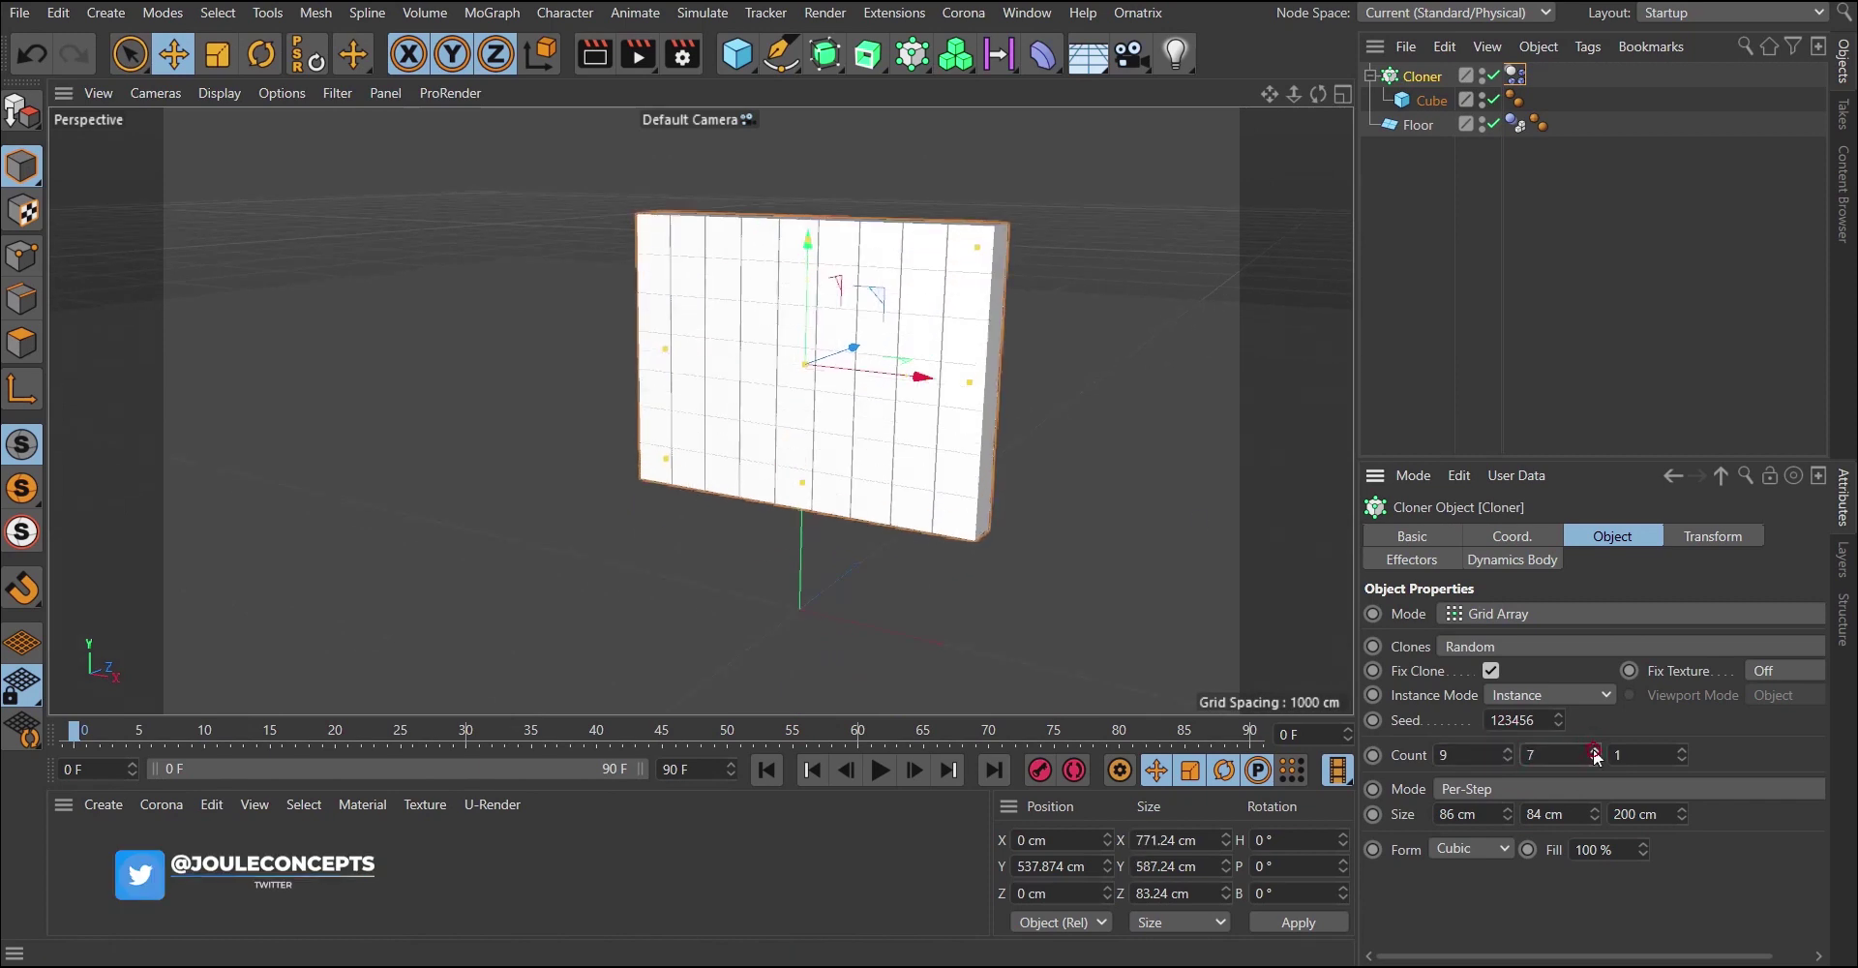
pyautogui.click(1594, 751)
pyautogui.keyDown('alt'); pyautogui.moveTo(830, 349); pyautogui.dragTo(735, 301); pyautogui.keyUp('alt')
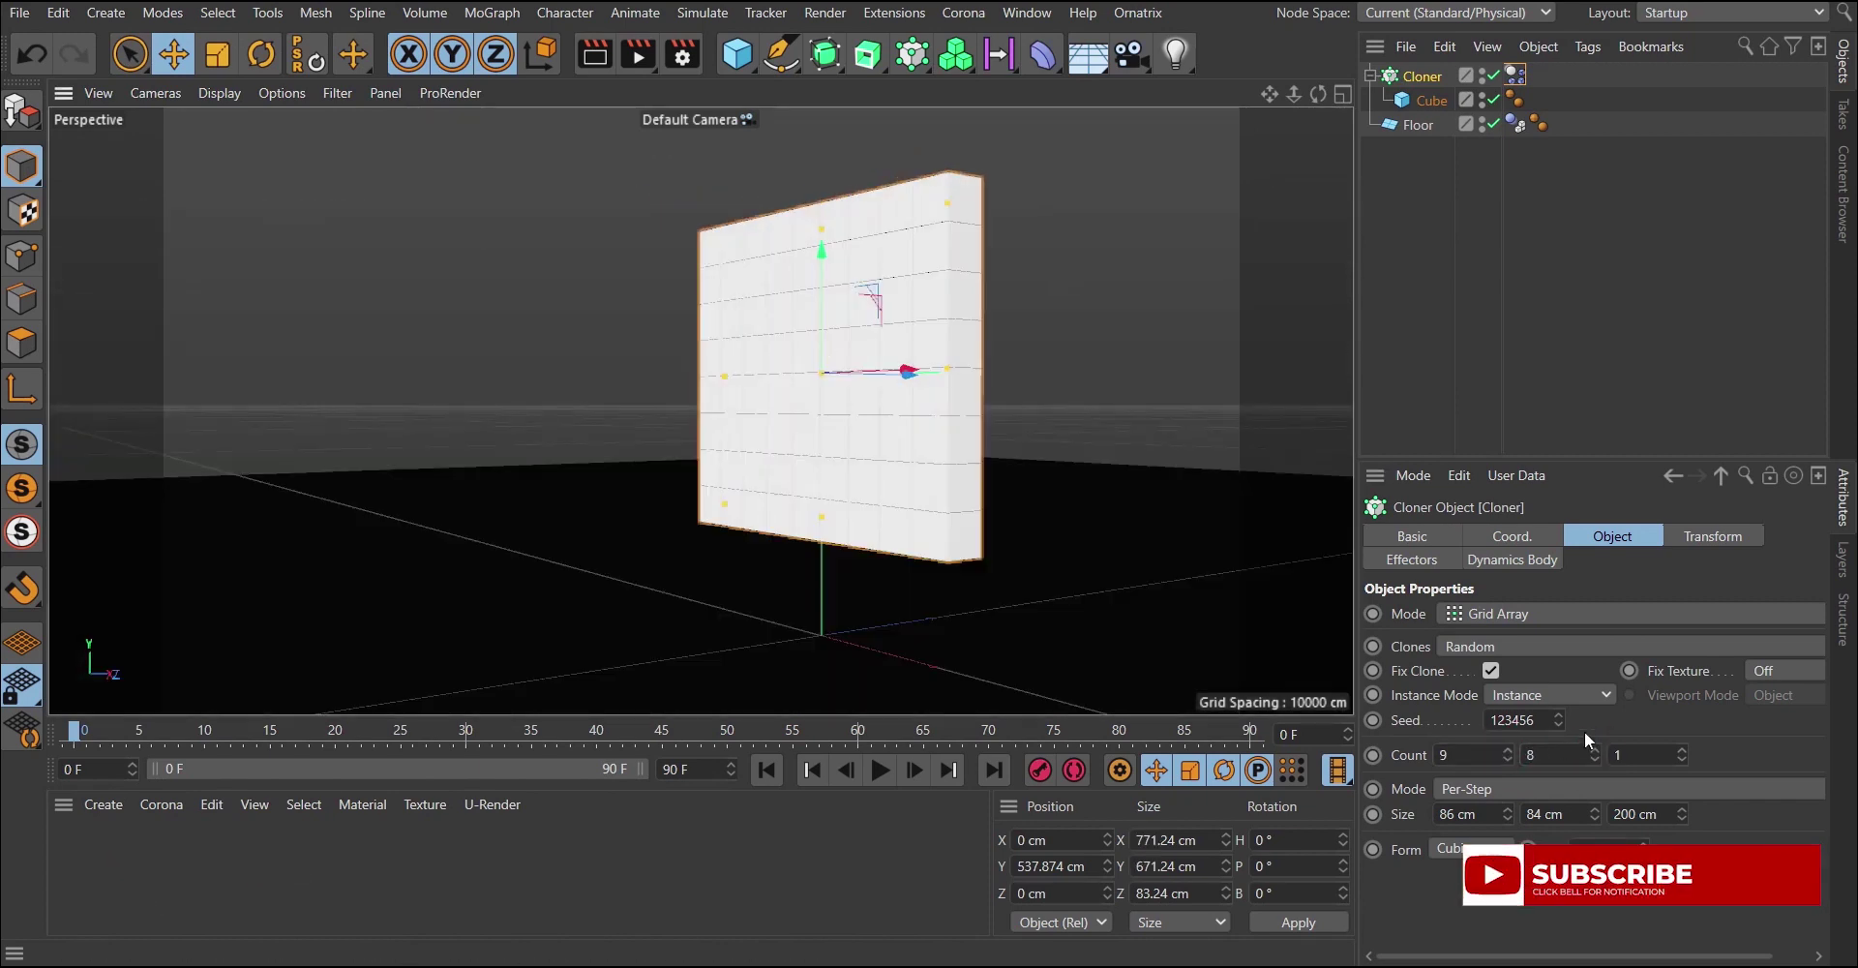
pyautogui.moveTo(1594, 749); pyautogui.dragTo(1558, 762)
pyautogui.click(1508, 751)
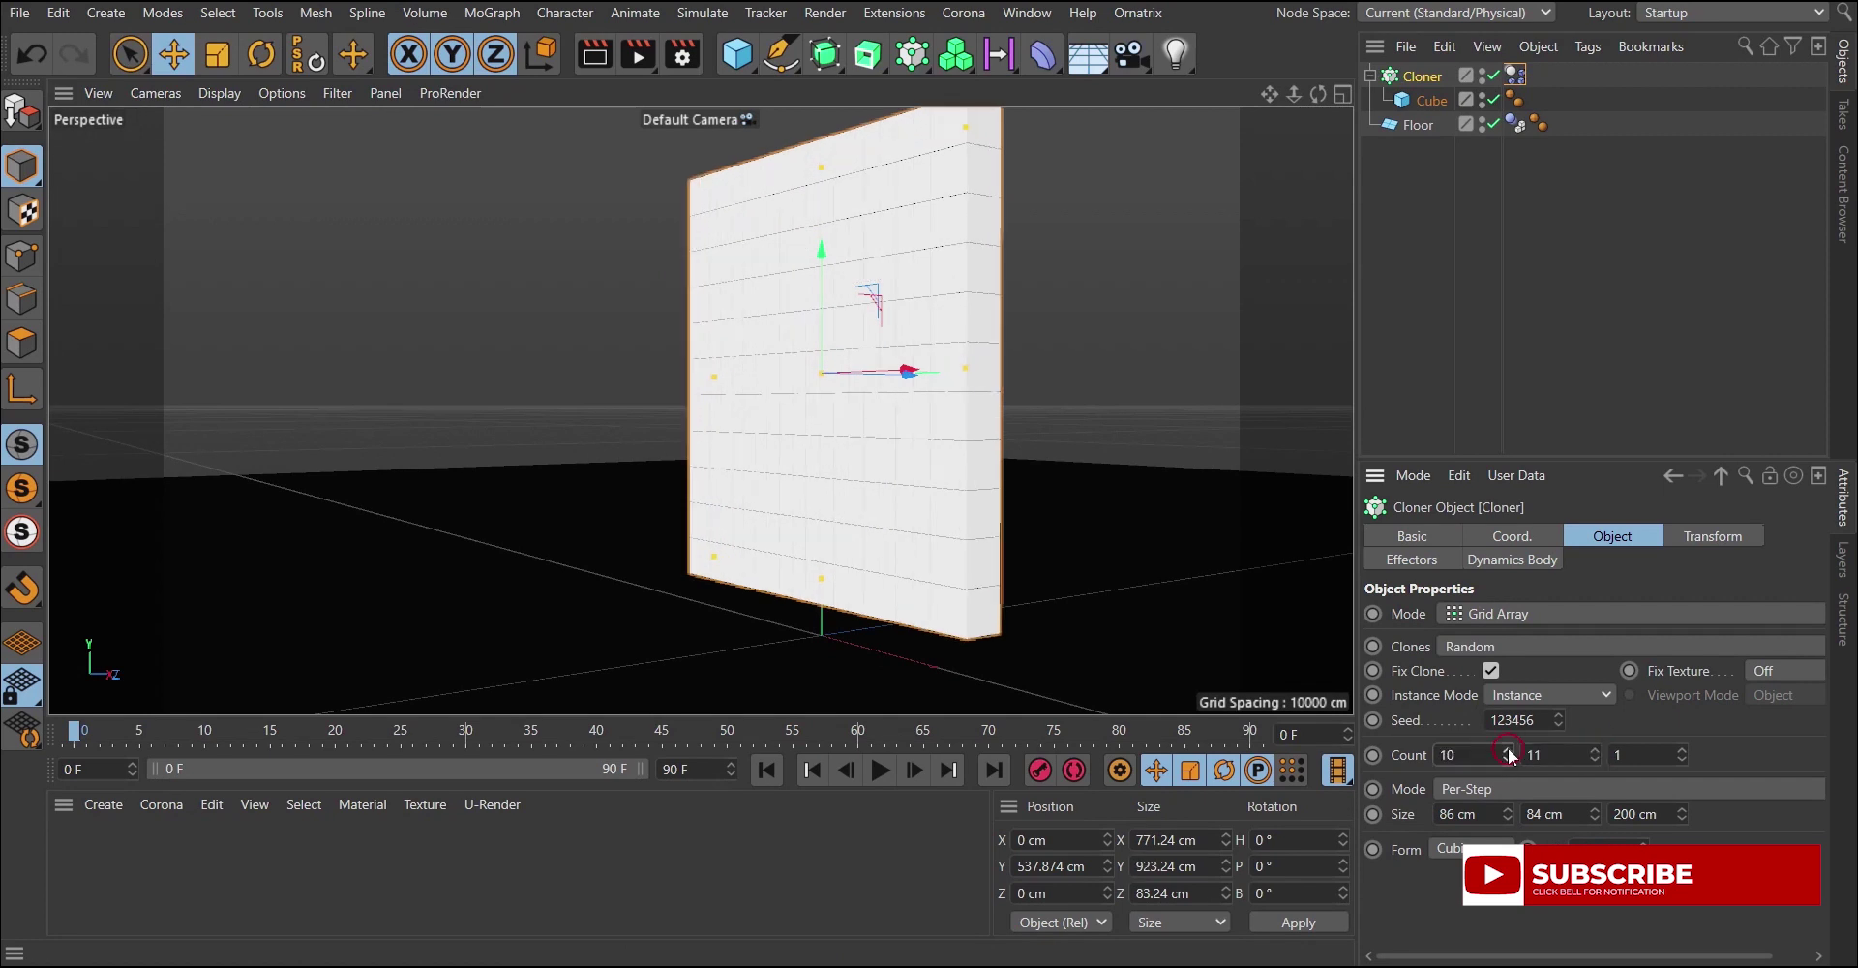
pyautogui.click(1508, 751)
pyautogui.click(1508, 751)
# Lower the Cloner to a Y position of about 465.5 cm so the cube wall rests on the floor.
pyautogui.keyDown('alt'); pyautogui.moveTo(1113, 596); pyautogui.dragTo(800, 271); pyautogui.keyUp('alt')
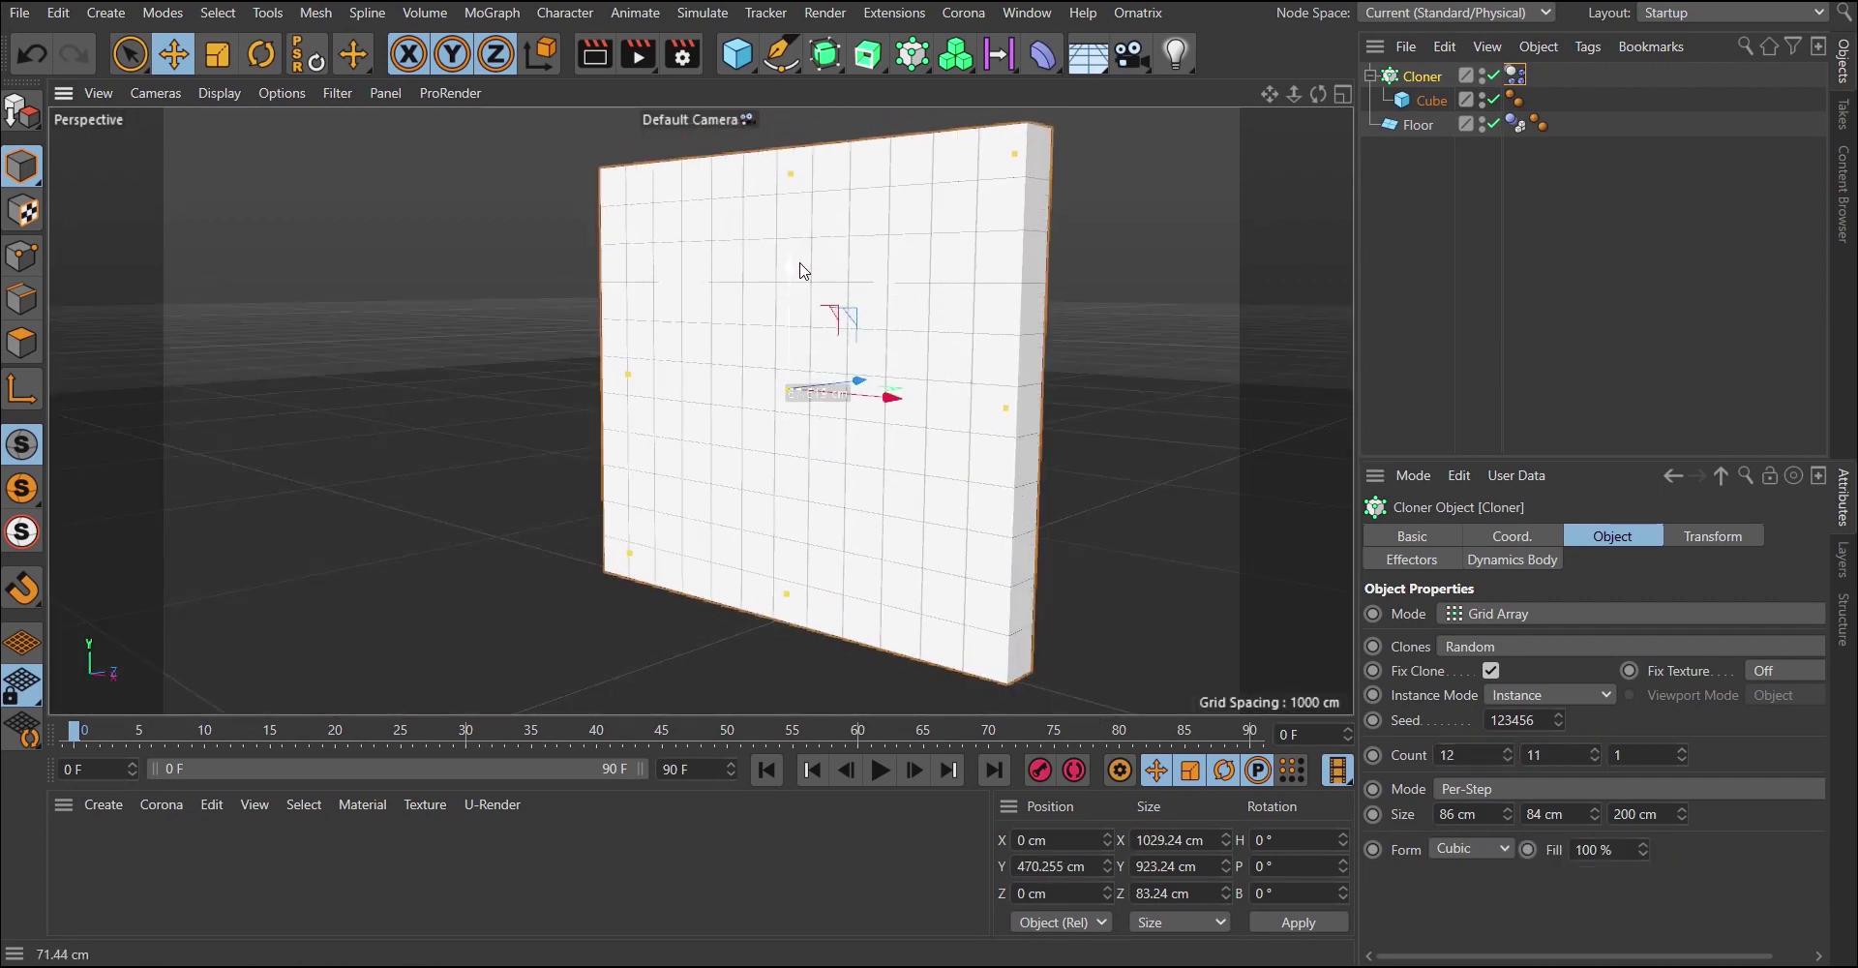
pyautogui.keyDown('alt'); pyautogui.moveTo(889, 511); pyautogui.dragTo(803, 491); pyautogui.keyUp('alt')
pyautogui.keyDown('alt'); pyautogui.moveTo(856, 484); pyautogui.dragTo(787, 391, button='middle'); pyautogui.keyUp('alt')
pyautogui.keyDown('alt'); pyautogui.moveTo(850, 465); pyautogui.dragTo(770, 209, button='right'); pyautogui.keyUp('alt')
pyautogui.moveTo(765, 196); pyautogui.dragTo(761, 192)
pyautogui.keyDown('alt'); pyautogui.moveTo(817, 382); pyautogui.dragTo(801, 445); pyautogui.keyUp('alt')
pyautogui.keyDown('alt'); pyautogui.moveTo(834, 313); pyautogui.dragTo(833, 360, button='middle'); pyautogui.keyUp('alt')
pyautogui.keyDown('alt'); pyautogui.moveTo(832, 358); pyautogui.dragTo(801, 252); pyautogui.keyUp('alt')
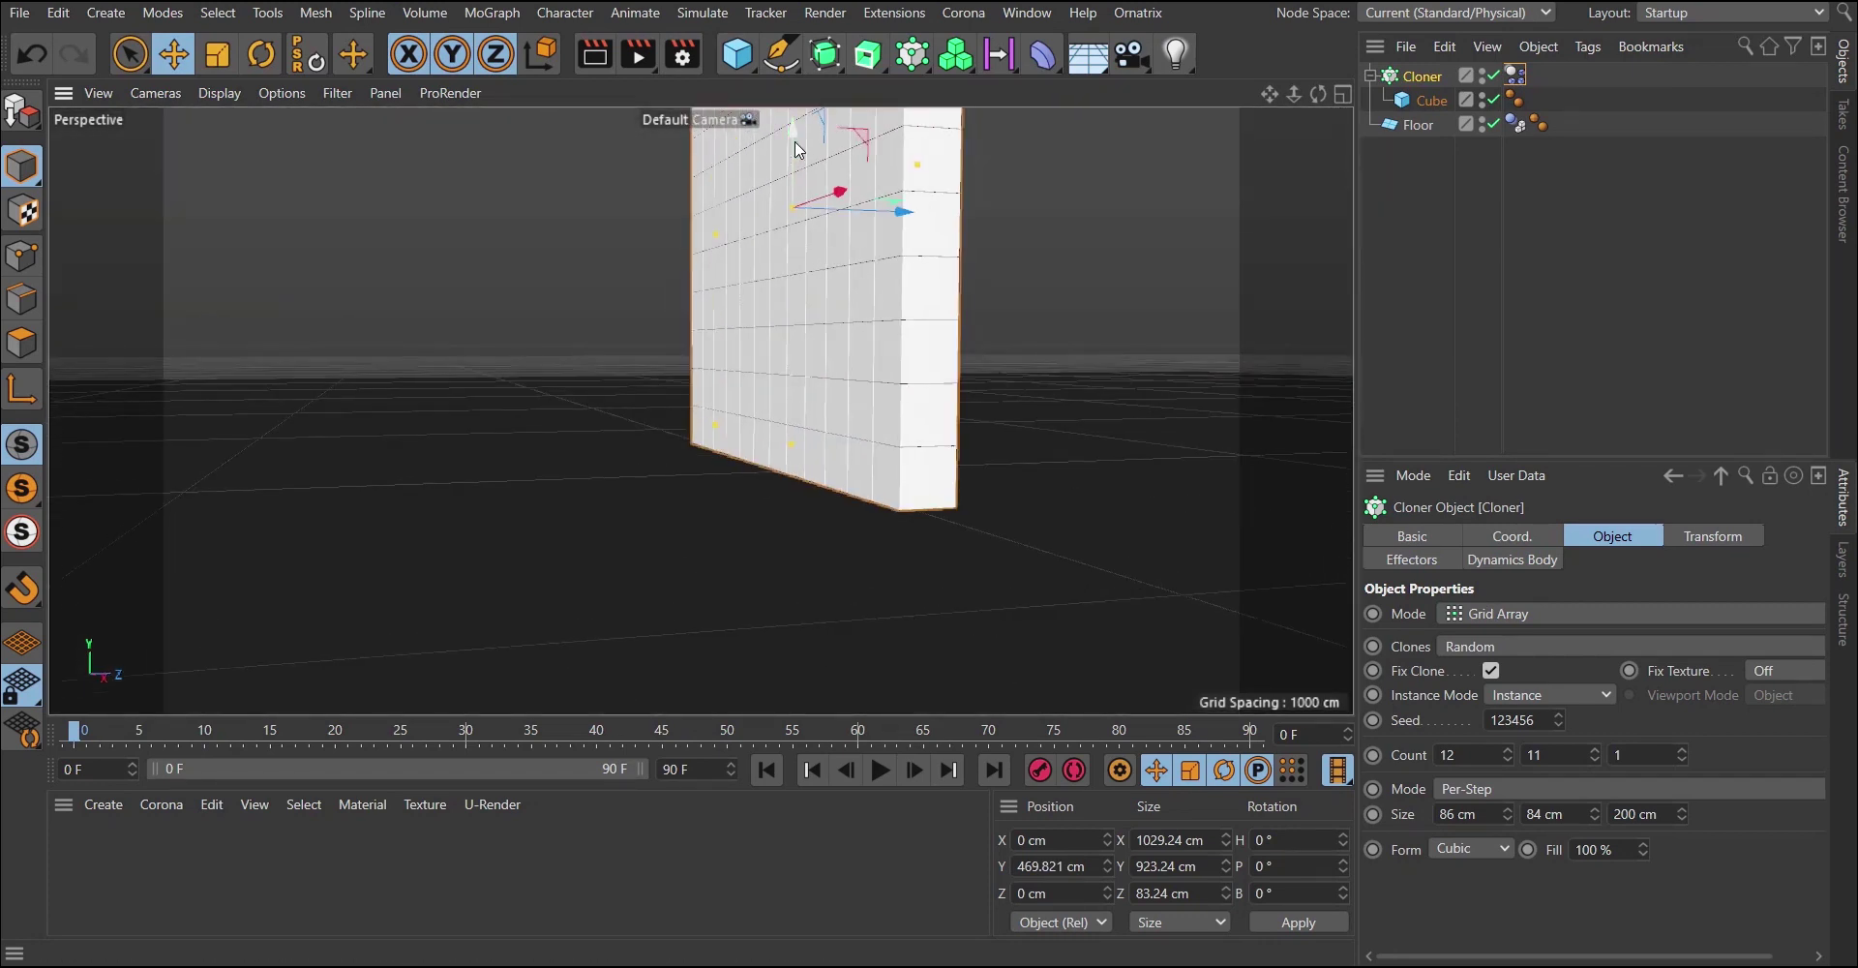
pyautogui.moveTo(793, 137); pyautogui.dragTo(793, 142)
pyautogui.keyDown('alt'); pyautogui.moveTo(874, 497); pyautogui.dragTo(905, 468); pyautogui.keyUp('alt')
pyautogui.keyDown('alt'); pyautogui.moveTo(888, 370); pyautogui.dragTo(812, 430, button='right'); pyautogui.keyUp('alt')
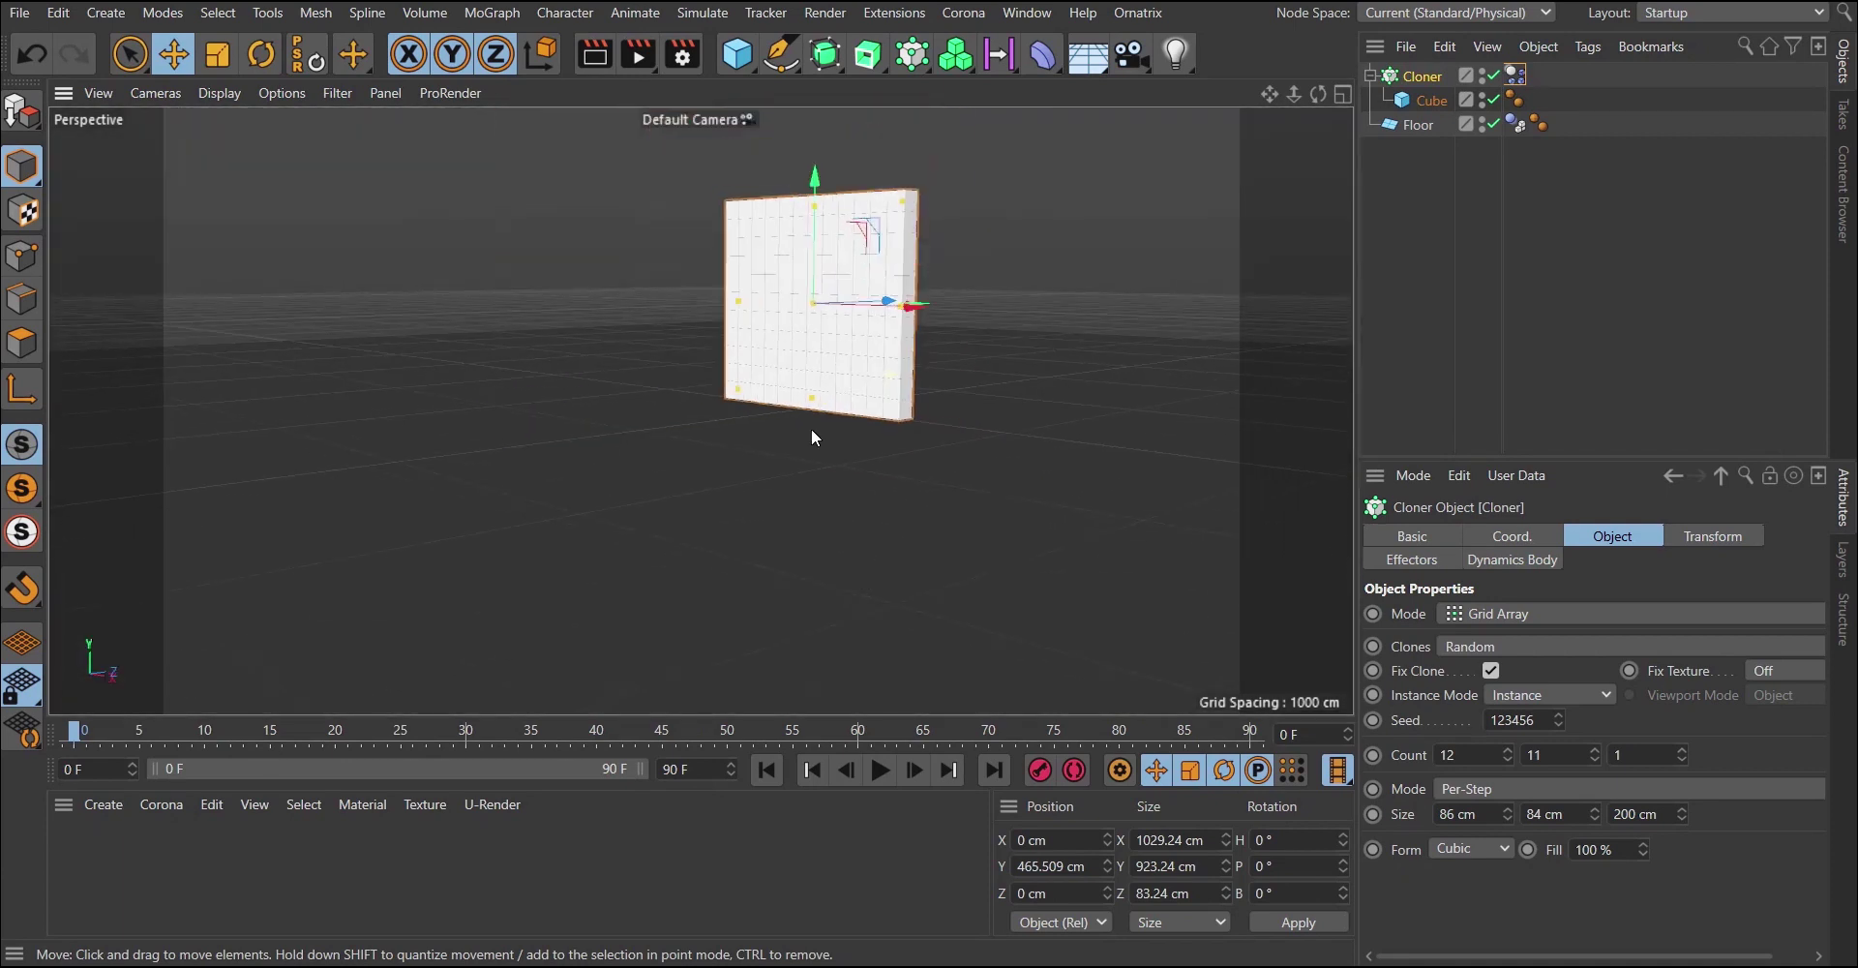
pyautogui.keyDown('alt'); pyautogui.moveTo(826, 332); pyautogui.dragTo(849, 411, button='middle'); pyautogui.keyUp('alt')
# Play the simulation to check how the cube wall behaves on the floor, and return to the first frame.
pyautogui.click(881, 769)
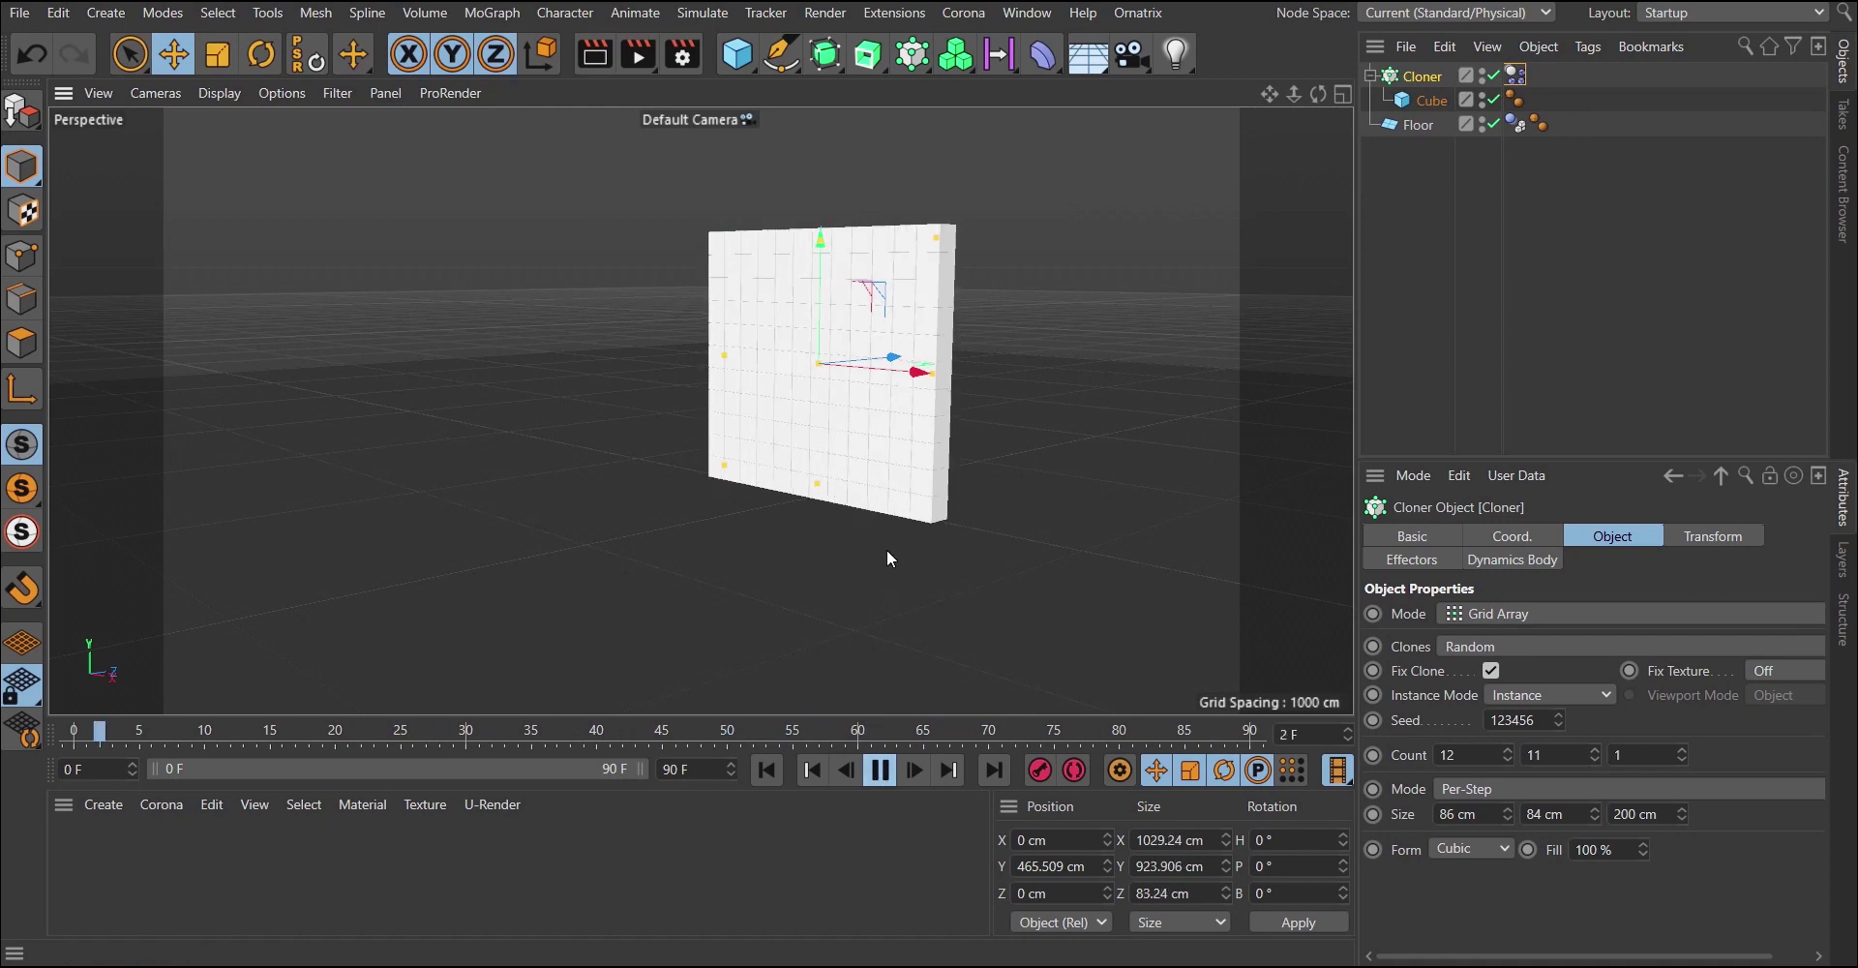
pyautogui.scroll(5, 885, 537)
pyautogui.click(883, 768)
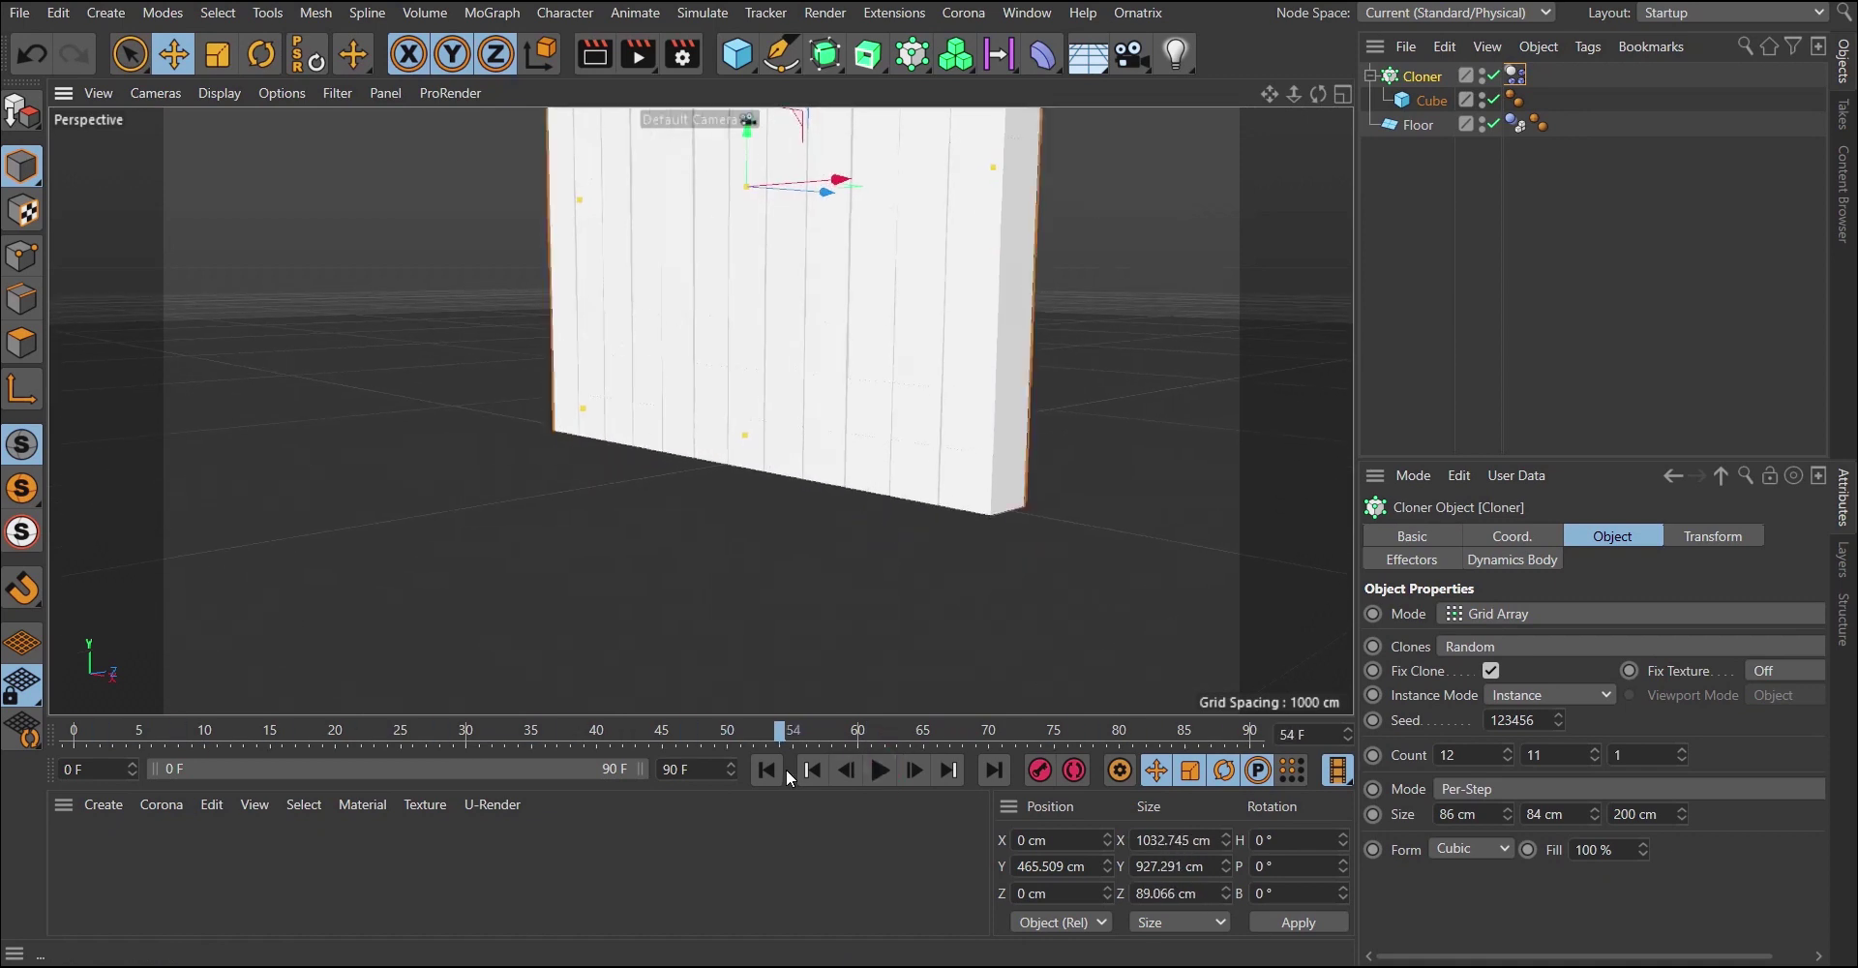
pyautogui.click(768, 770)
# Replay the simulation of the cube wall and pause it at frame 57.
pyautogui.scroll(4, 935, 463)
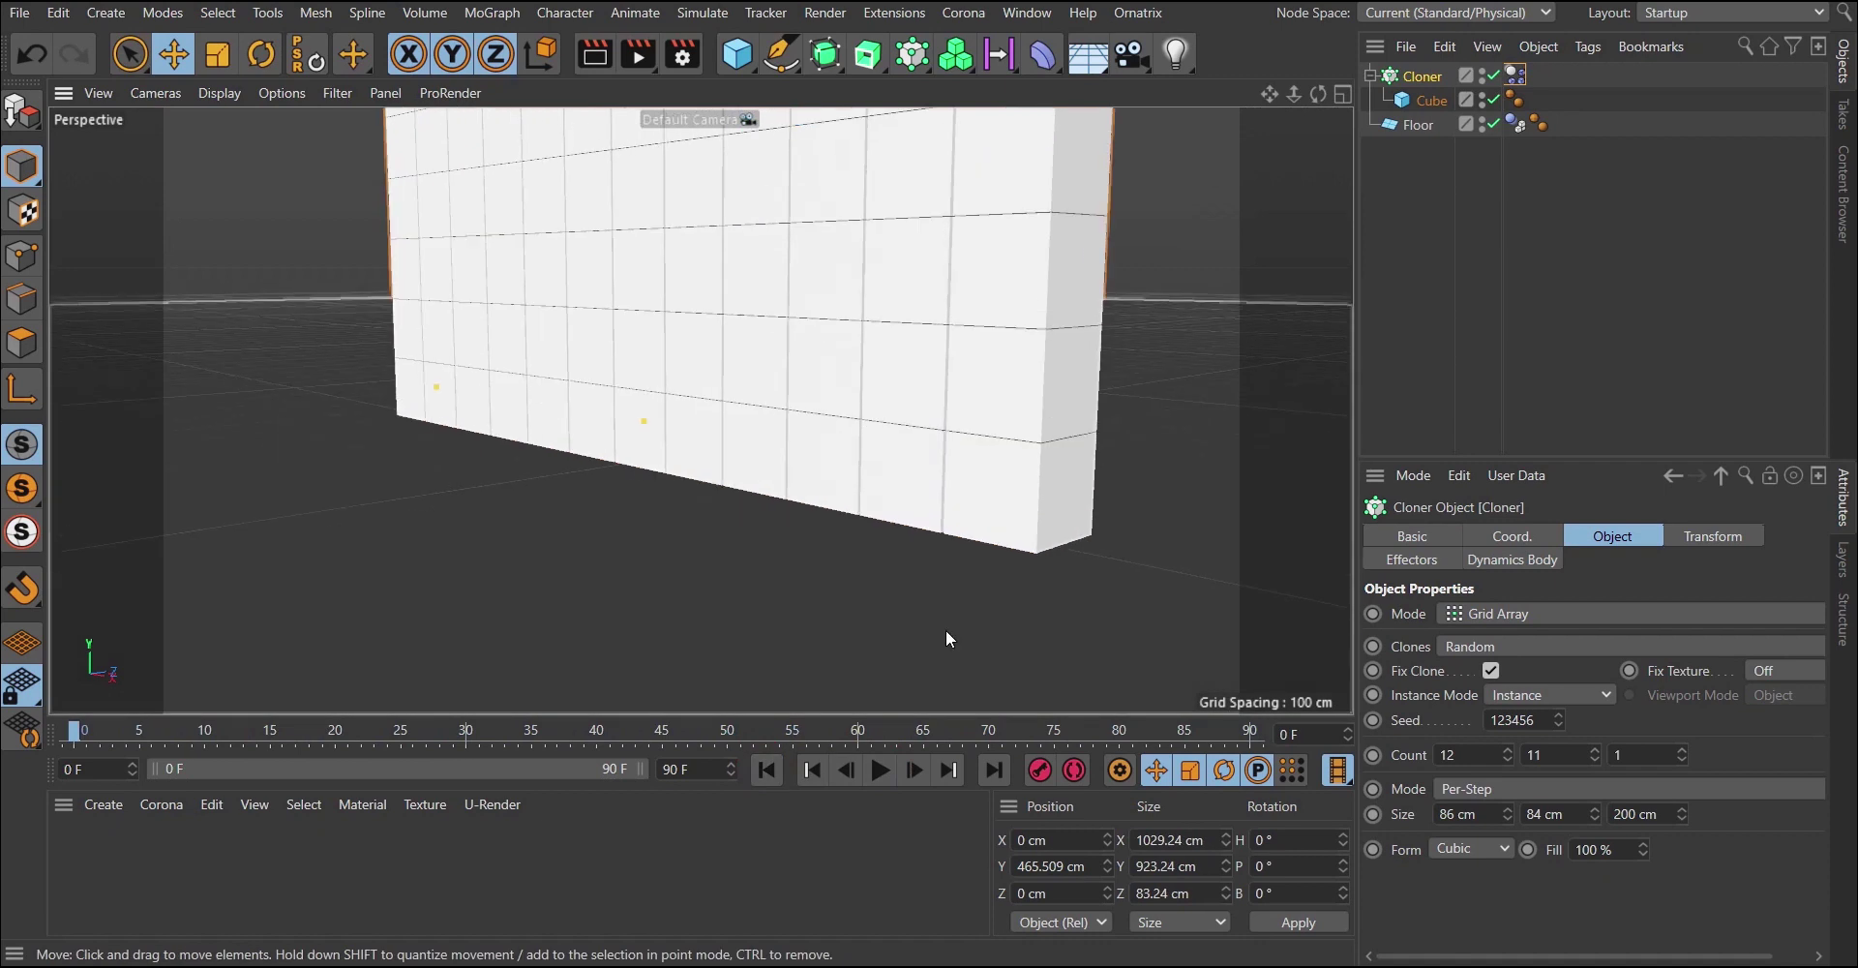
pyautogui.click(881, 770)
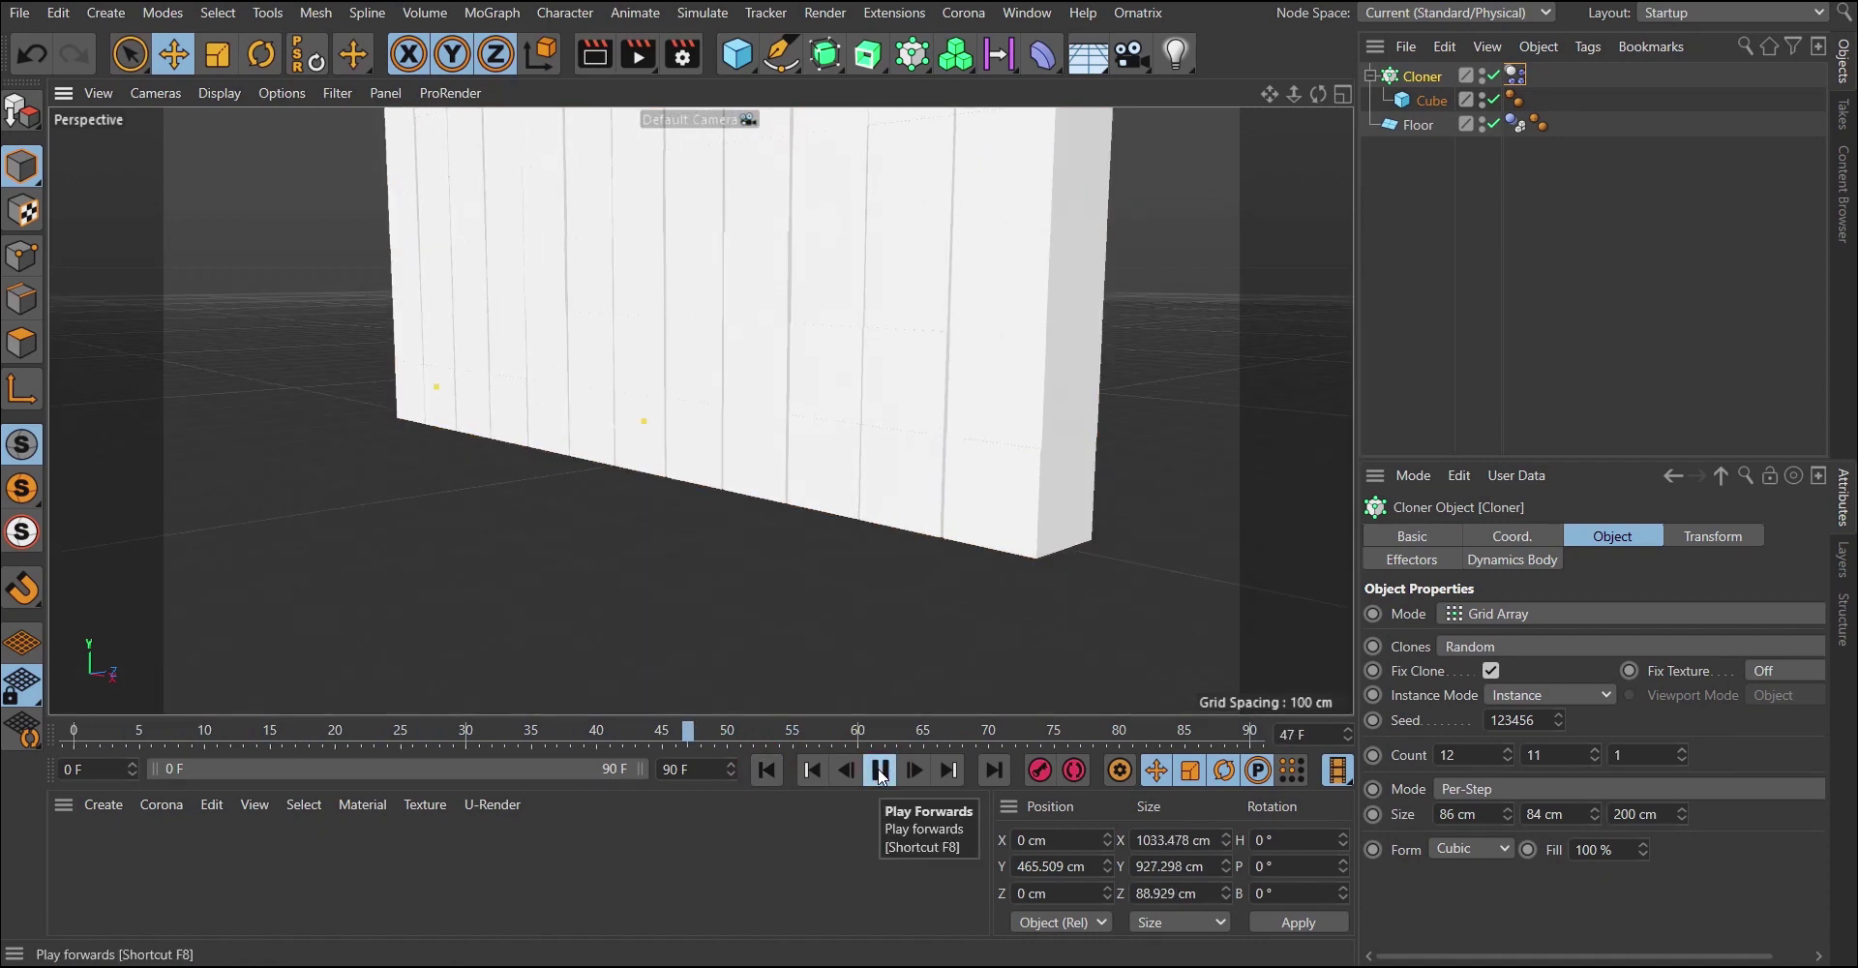
pyautogui.click(881, 770)
pyautogui.scroll(-6, 840, 677)
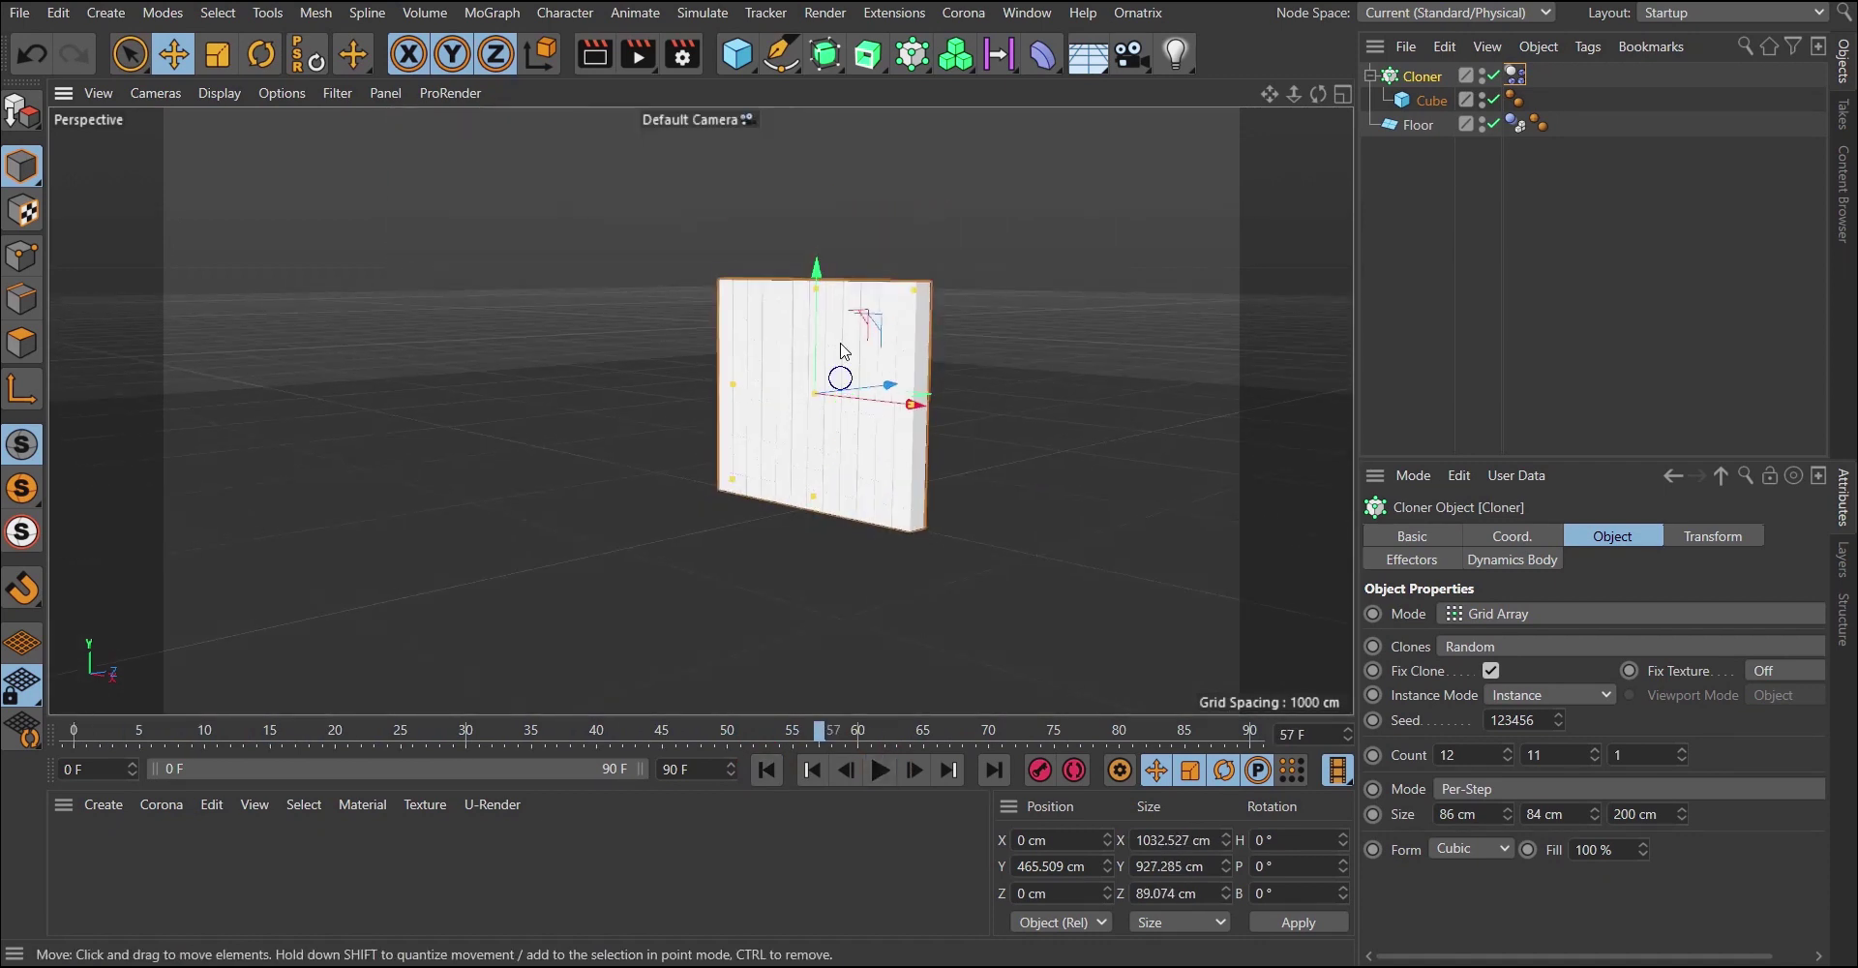
pyautogui.scroll(2, 903, 241)
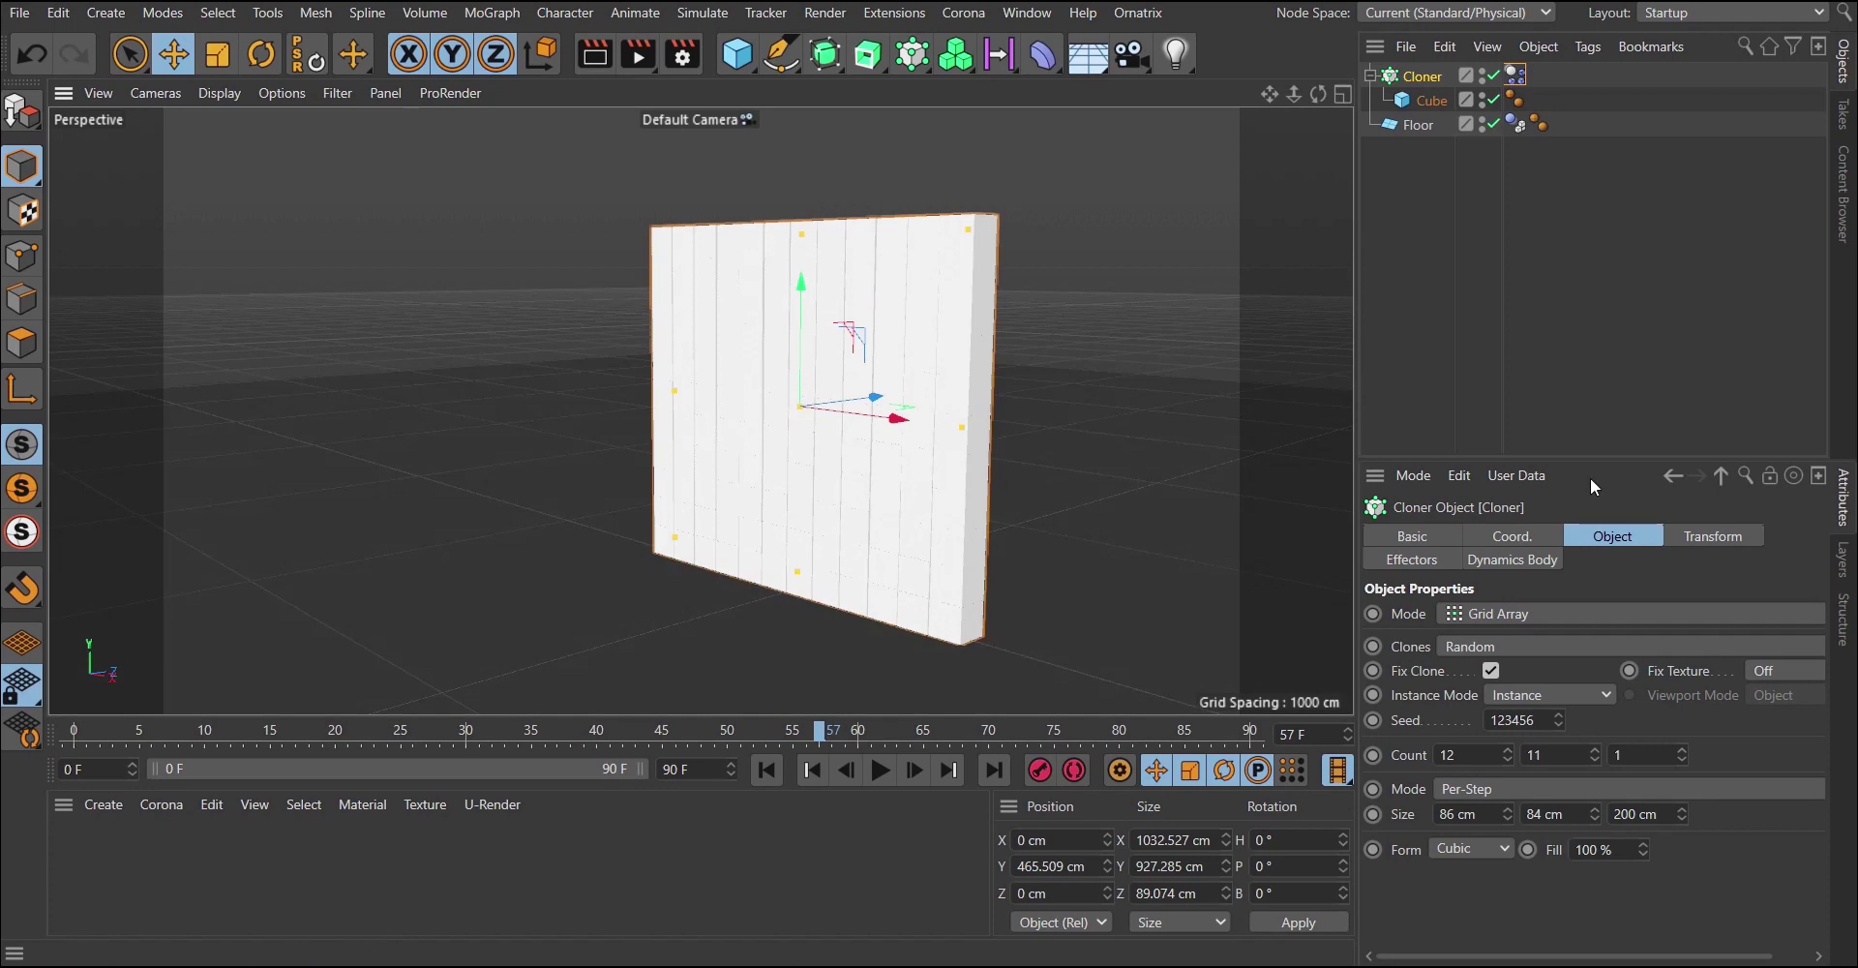
# Store the paused wall as the initial state in the Cloner's rigid body tag and return to the first frame.
pyautogui.click(1516, 76)
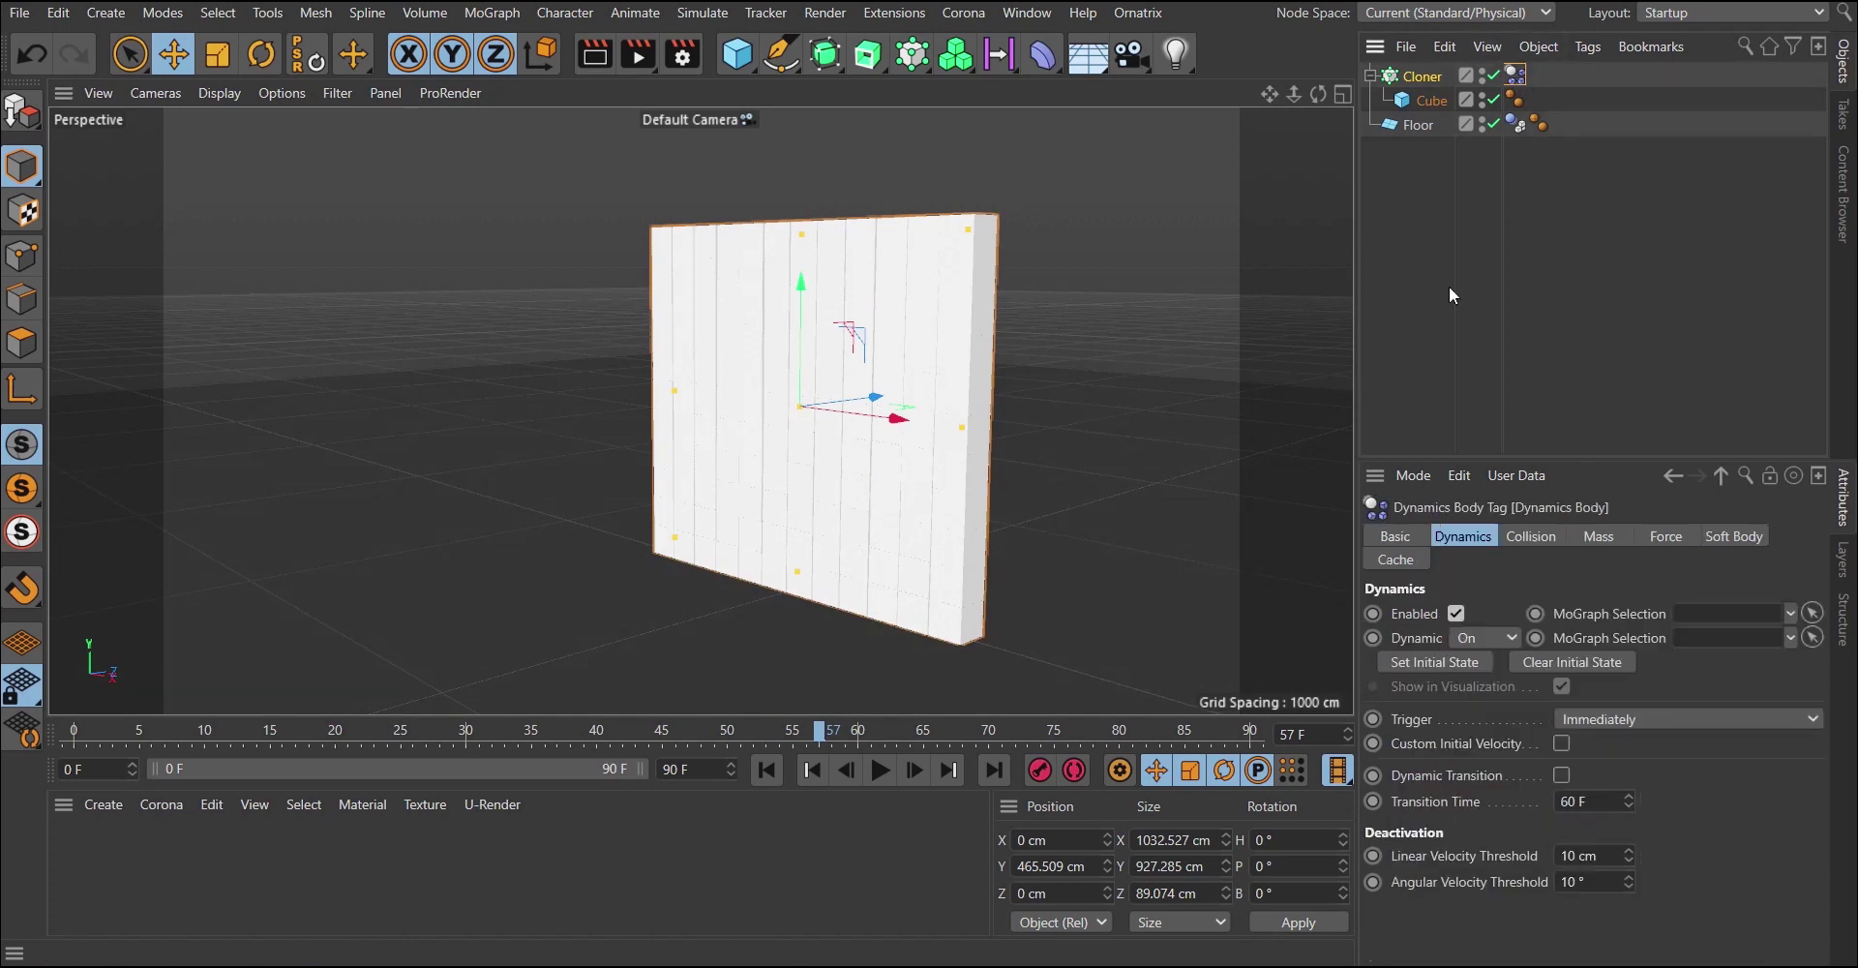
pyautogui.click(1433, 665)
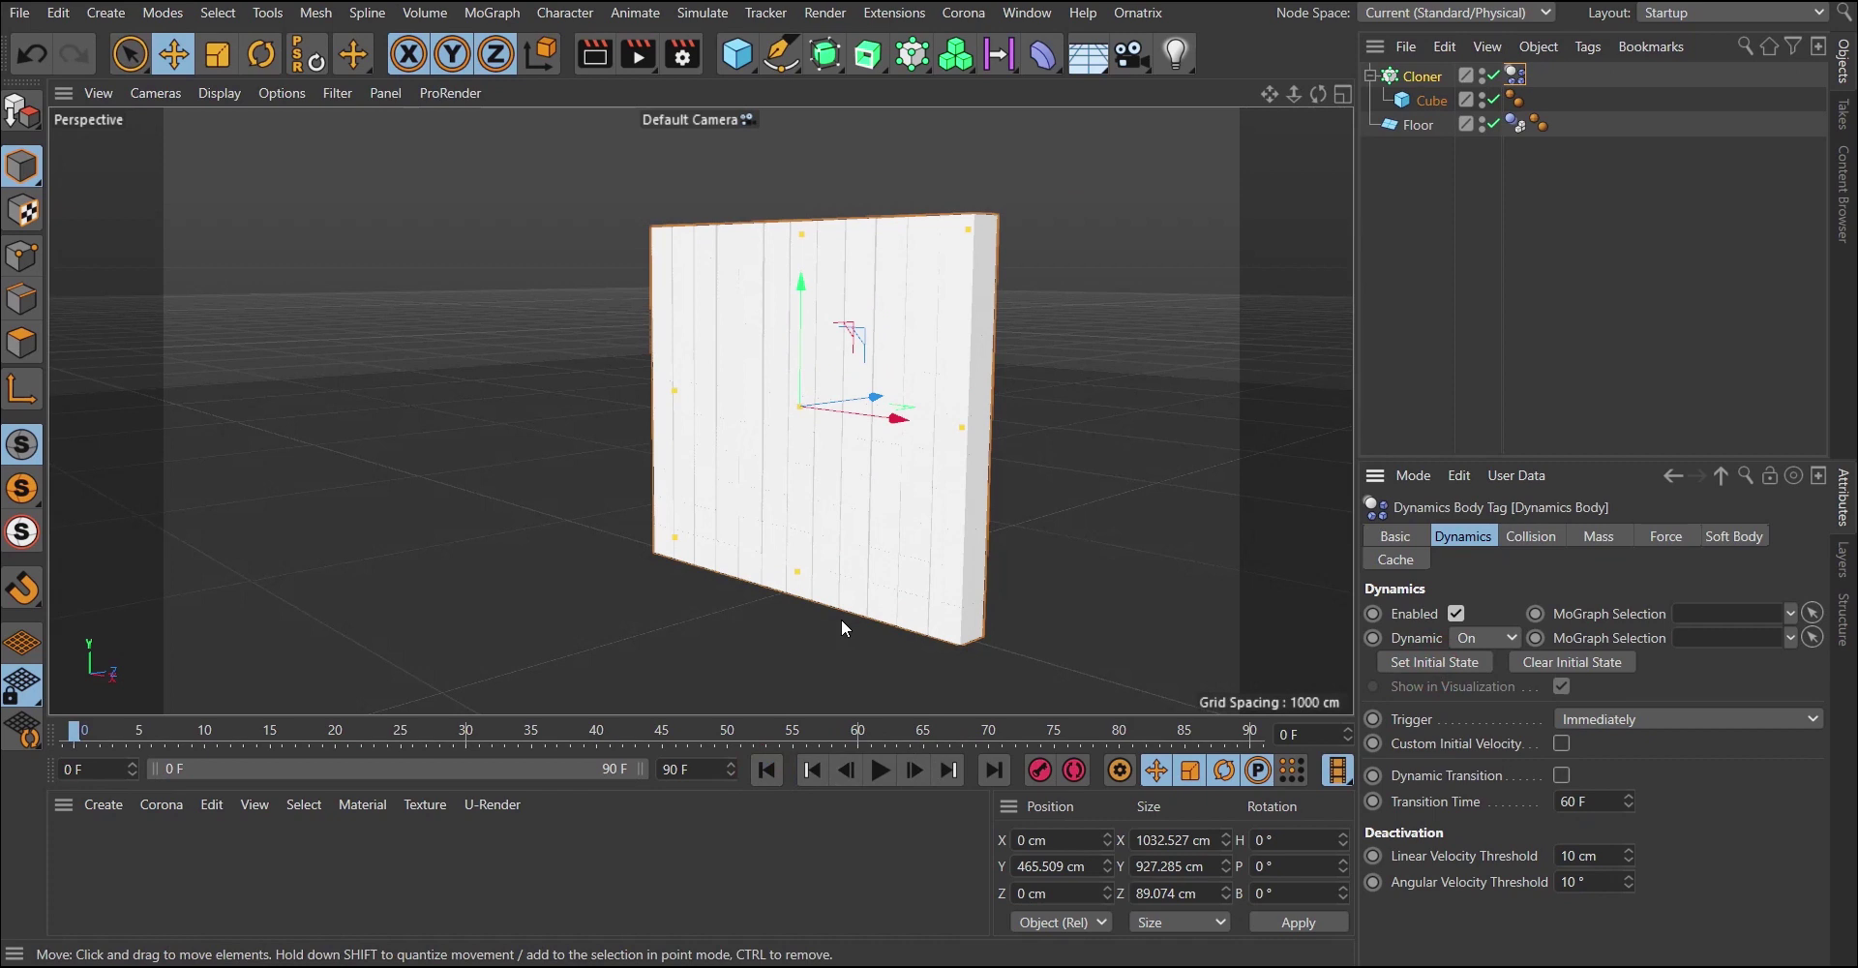
# Set the Cloner's rigid body trigger to On Collision.
pyautogui.keyDown('alt'); pyautogui.moveTo(842, 620); pyautogui.dragTo(858, 588); pyautogui.keyUp('alt')
pyautogui.scroll(-6, 810, 466)
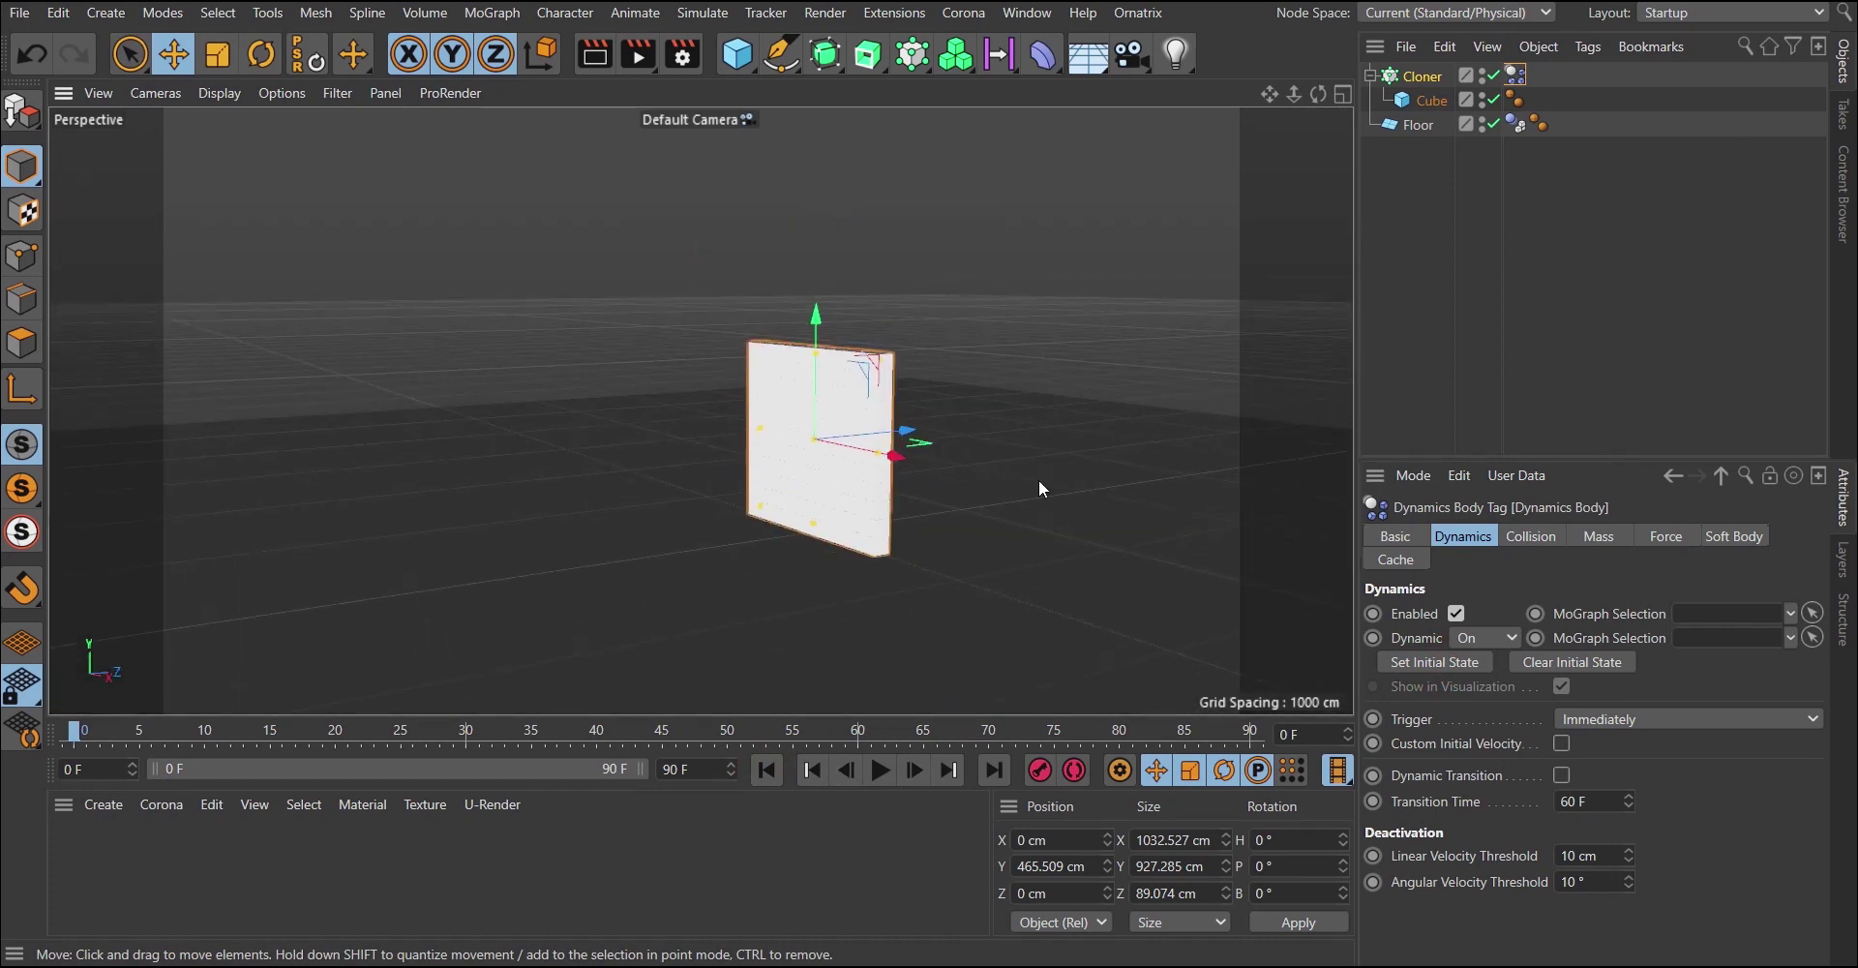
pyautogui.click(1599, 718)
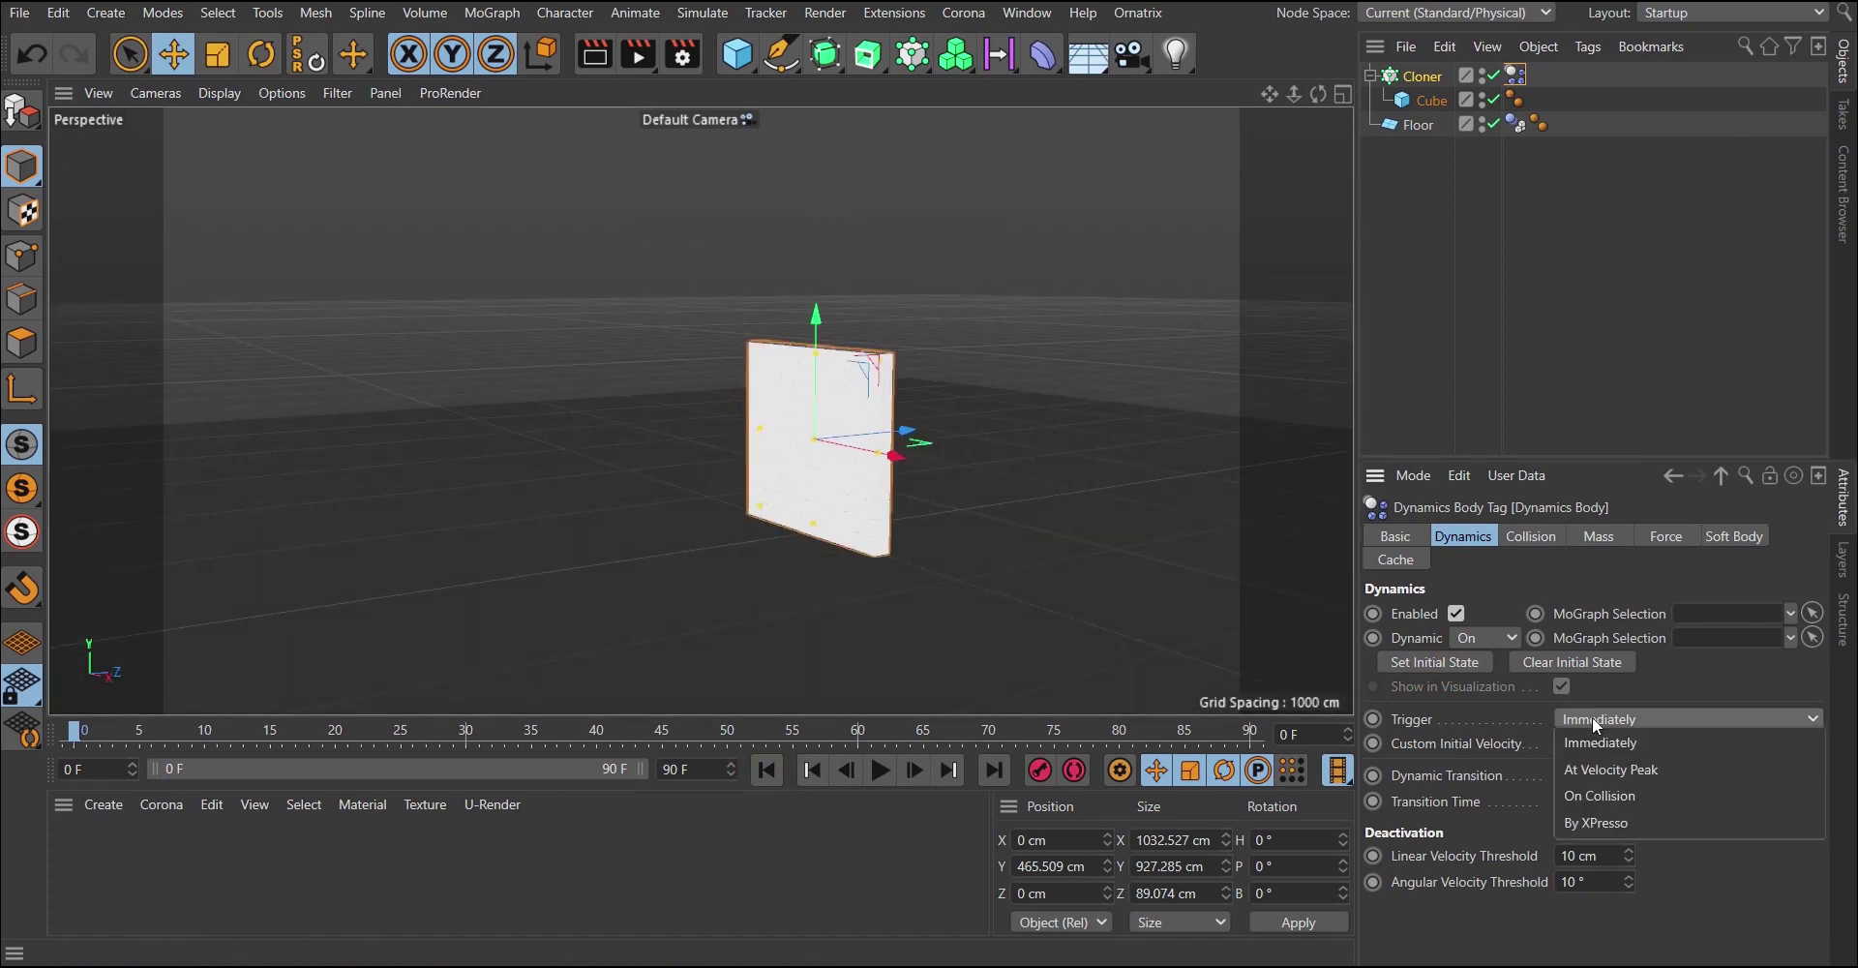
pyautogui.click(1594, 796)
pyautogui.scroll(2, 842, 470)
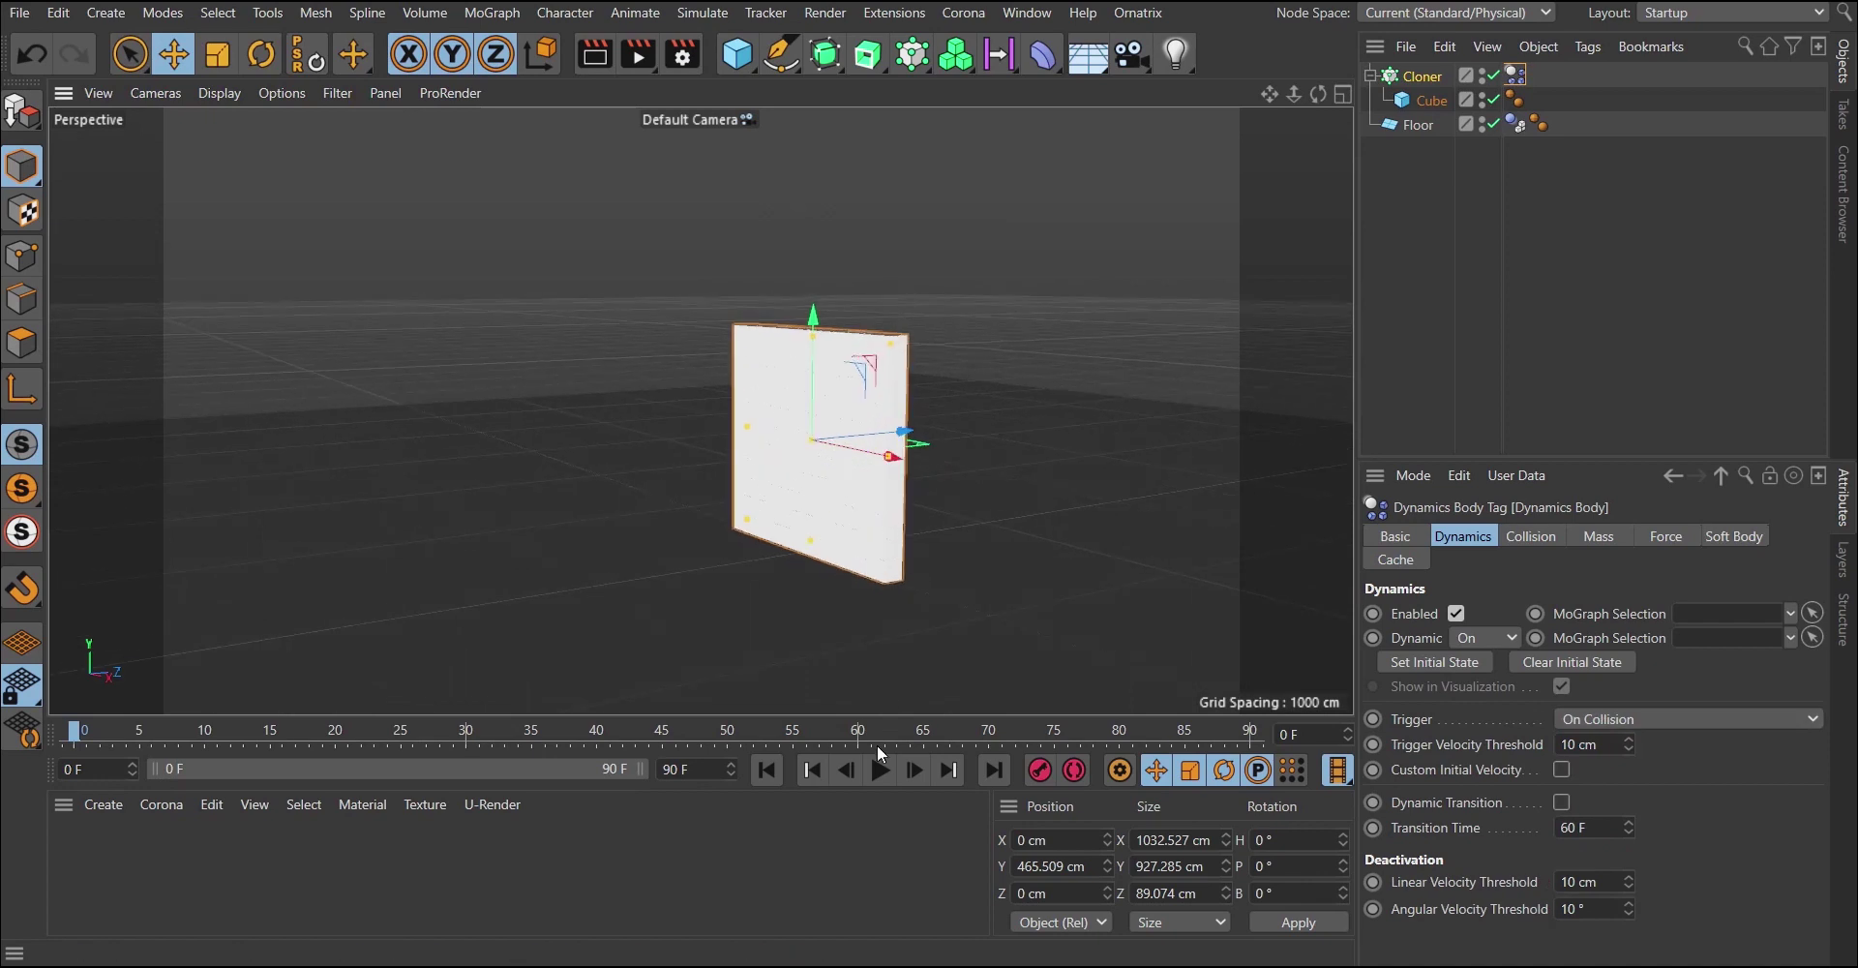
# Play the simulation to check that the cube wall waits for a collision, and return to the first frame.
pyautogui.click(880, 770)
pyautogui.click(926, 459)
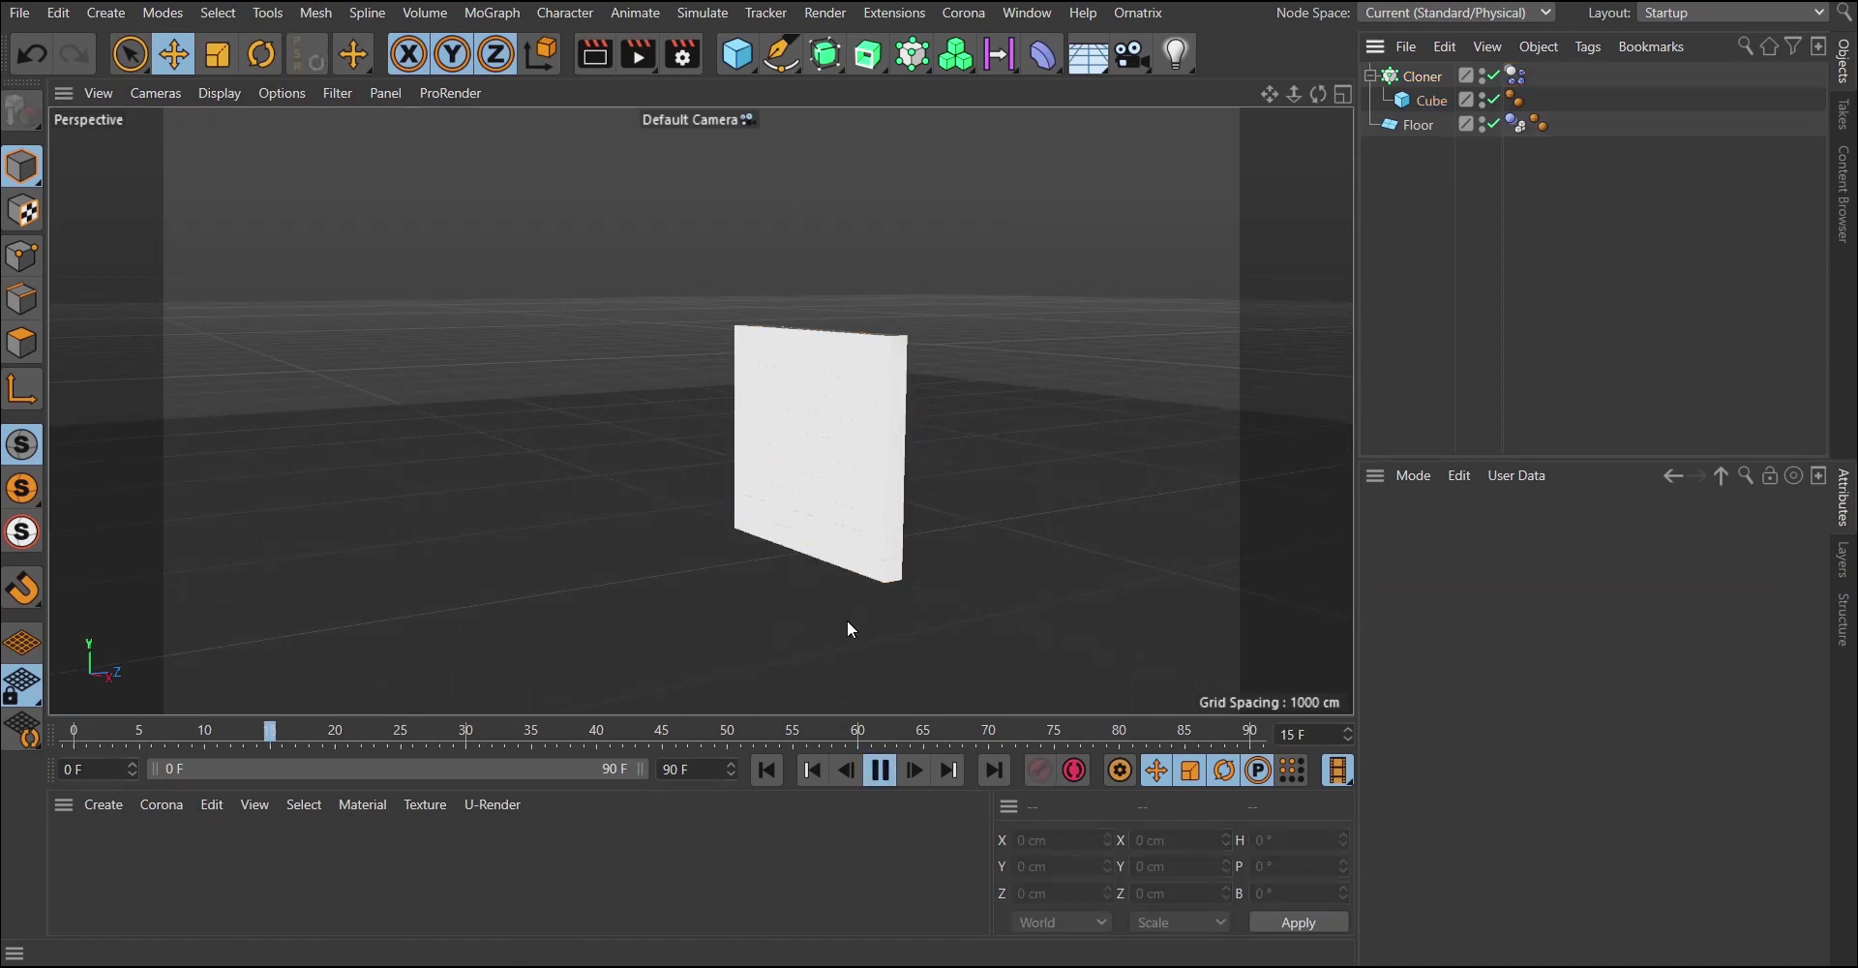
pyautogui.click(877, 769)
pyautogui.click(760, 770)
# Add a sphere and move it in front of the wall to about Z -1748.6 cm and Y 535.2 cm.
pyautogui.moveTo(810, 482)
pyautogui.keyDown('alt'); pyautogui.mouseDown(button='right')
pyautogui.moveTo(797, 572)
pyautogui.moveTo(784, 486)
pyautogui.mouseUp(button='right'); pyautogui.keyUp('alt')
pyautogui.keyDown('alt'); pyautogui.moveTo(784, 486); pyautogui.dragTo(764, 457); pyautogui.keyUp('alt')
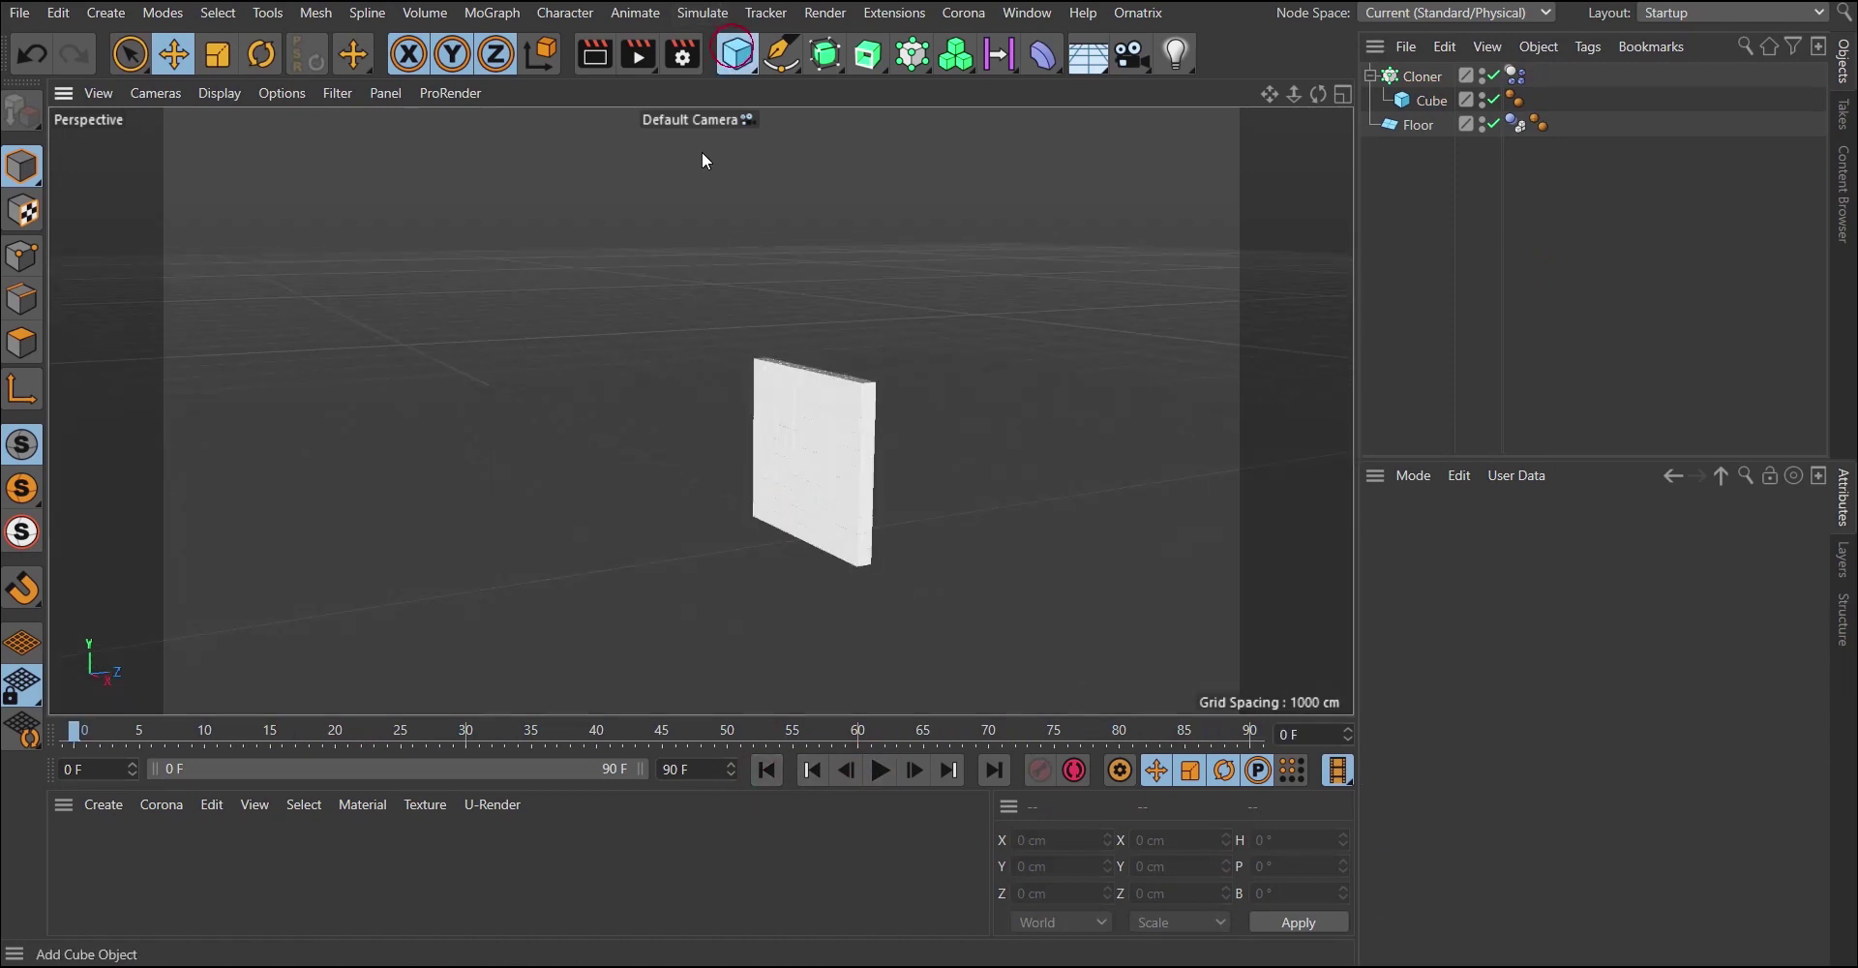
pyautogui.click(735, 53)
pyautogui.click(1175, 136)
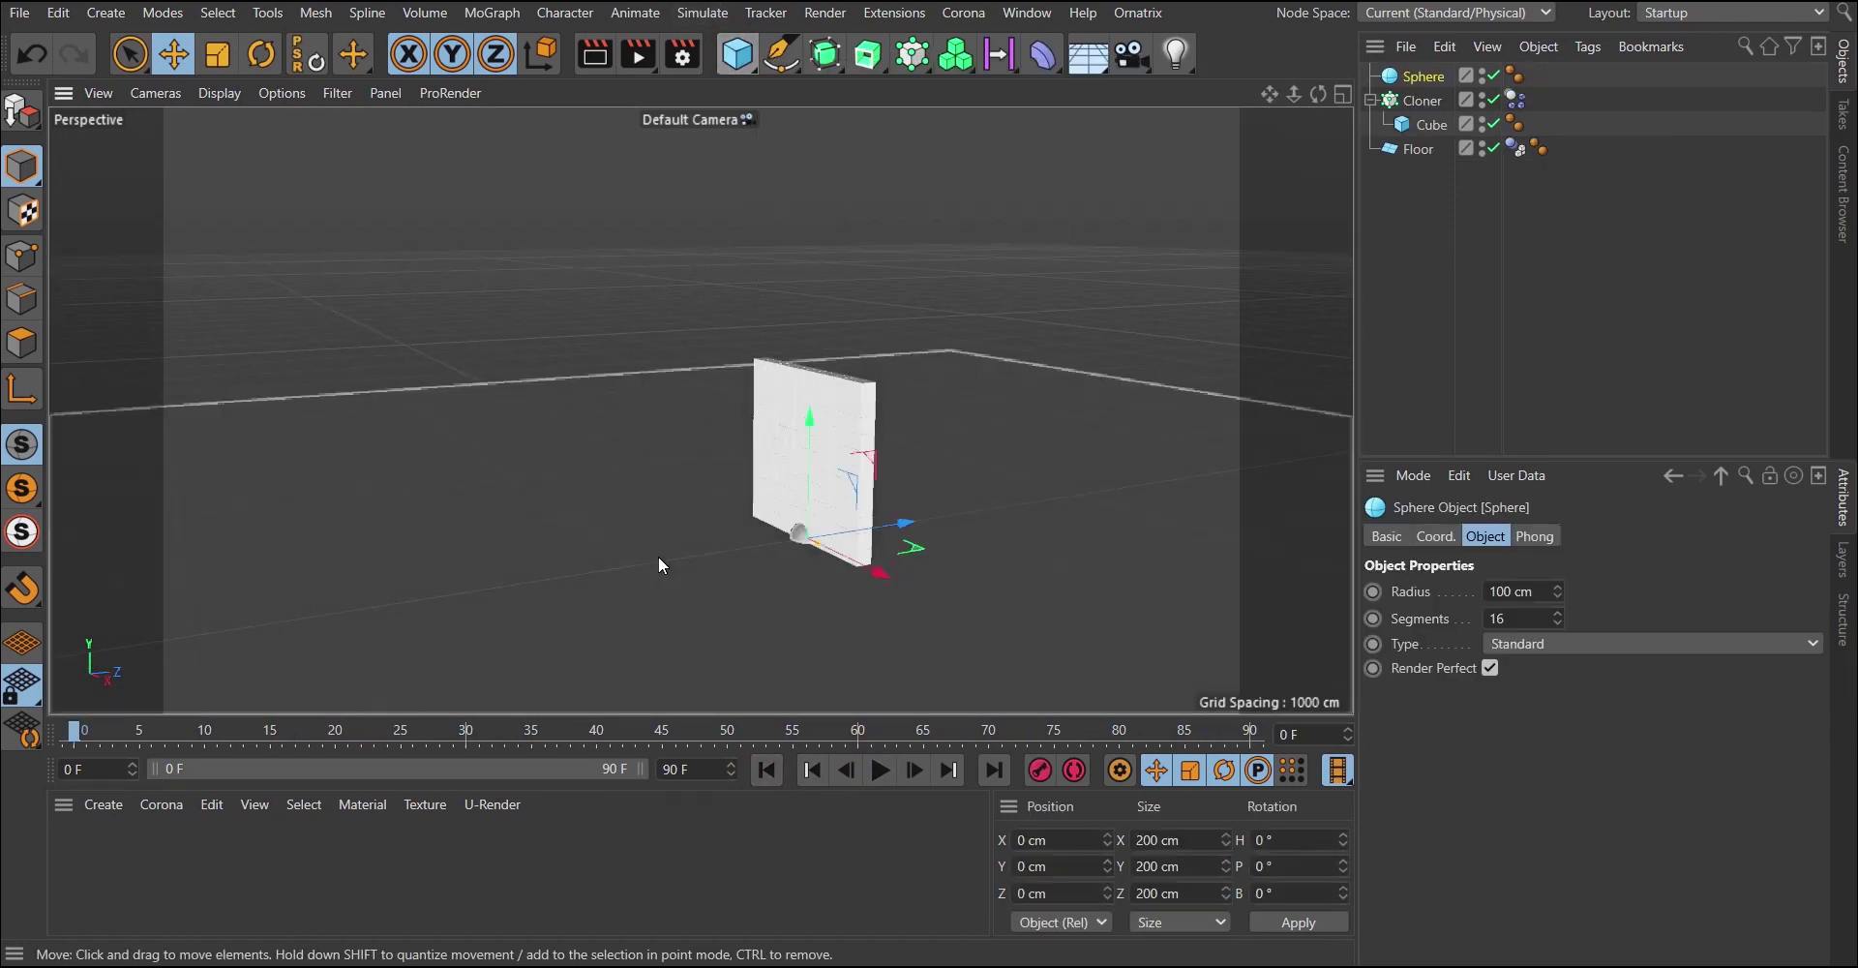
pyautogui.moveTo(888, 505); pyautogui.dragTo(602, 593)
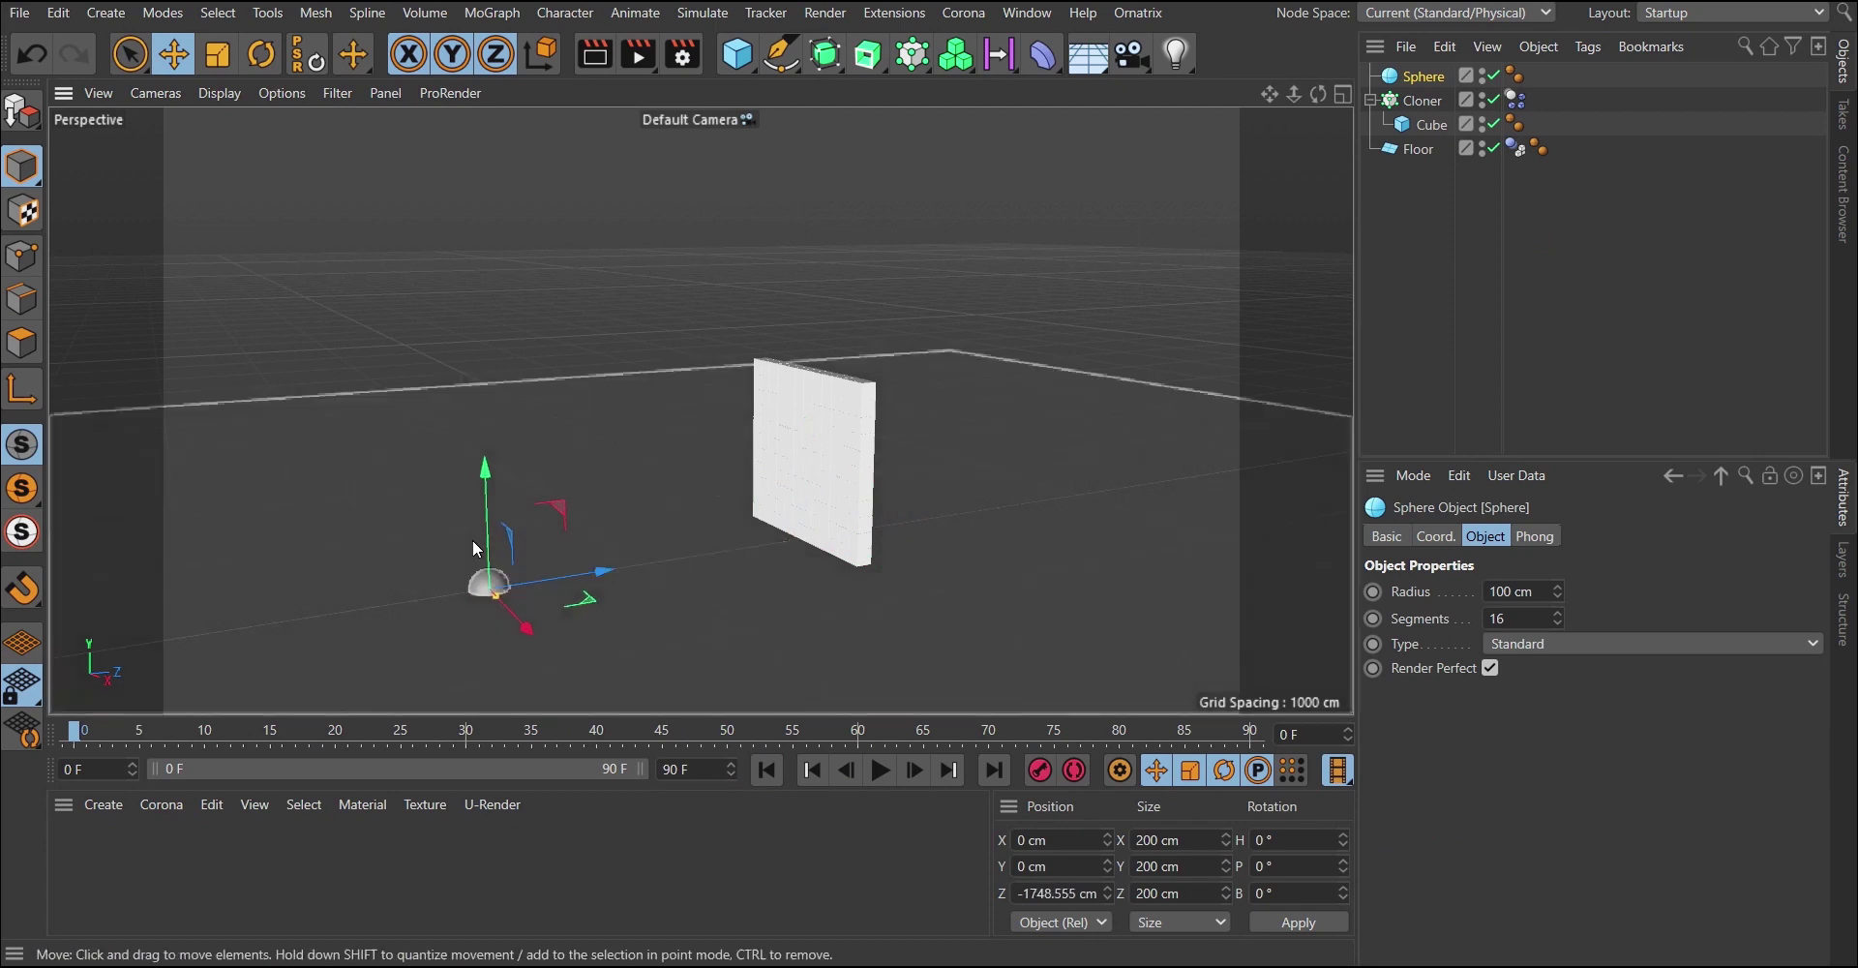
pyautogui.moveTo(489, 466); pyautogui.dragTo(481, 366)
pyautogui.keyDown('alt'); pyautogui.moveTo(577, 470); pyautogui.dragTo(537, 464); pyautogui.keyUp('alt')
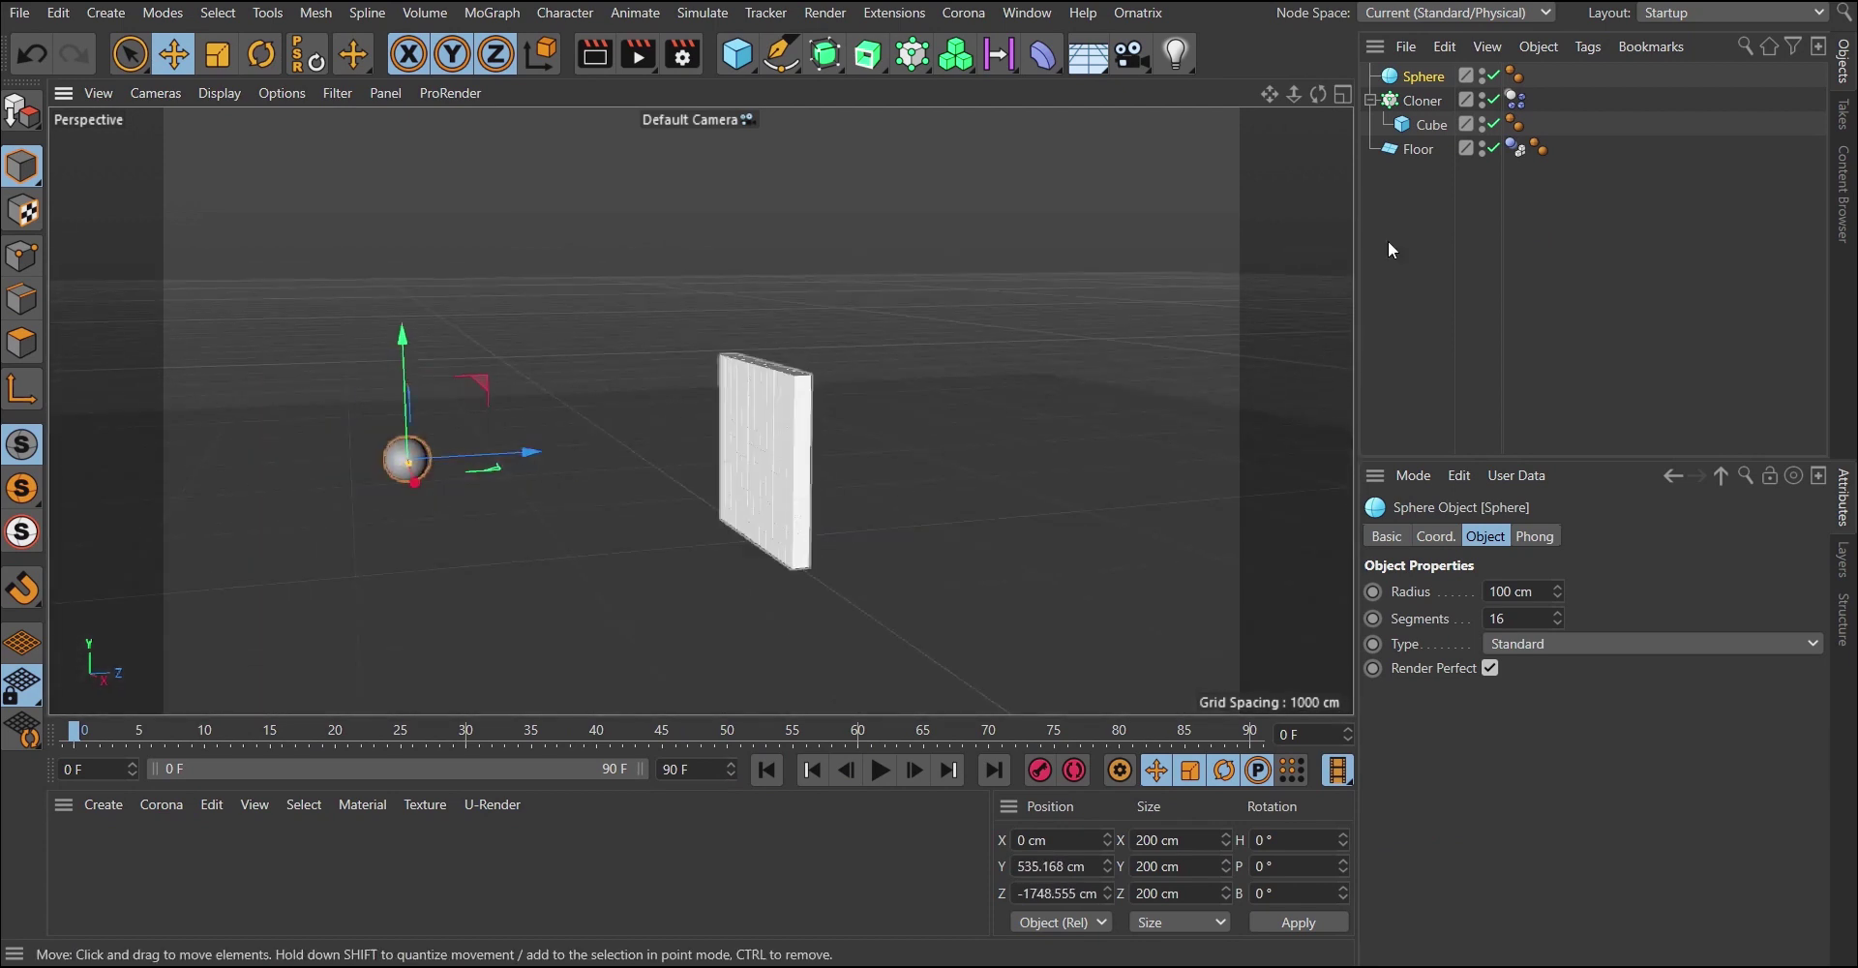
# Make the sphere a rigid body by adding a Rigid Body simulation tag to it.
pyautogui.rightClick(1418, 75)
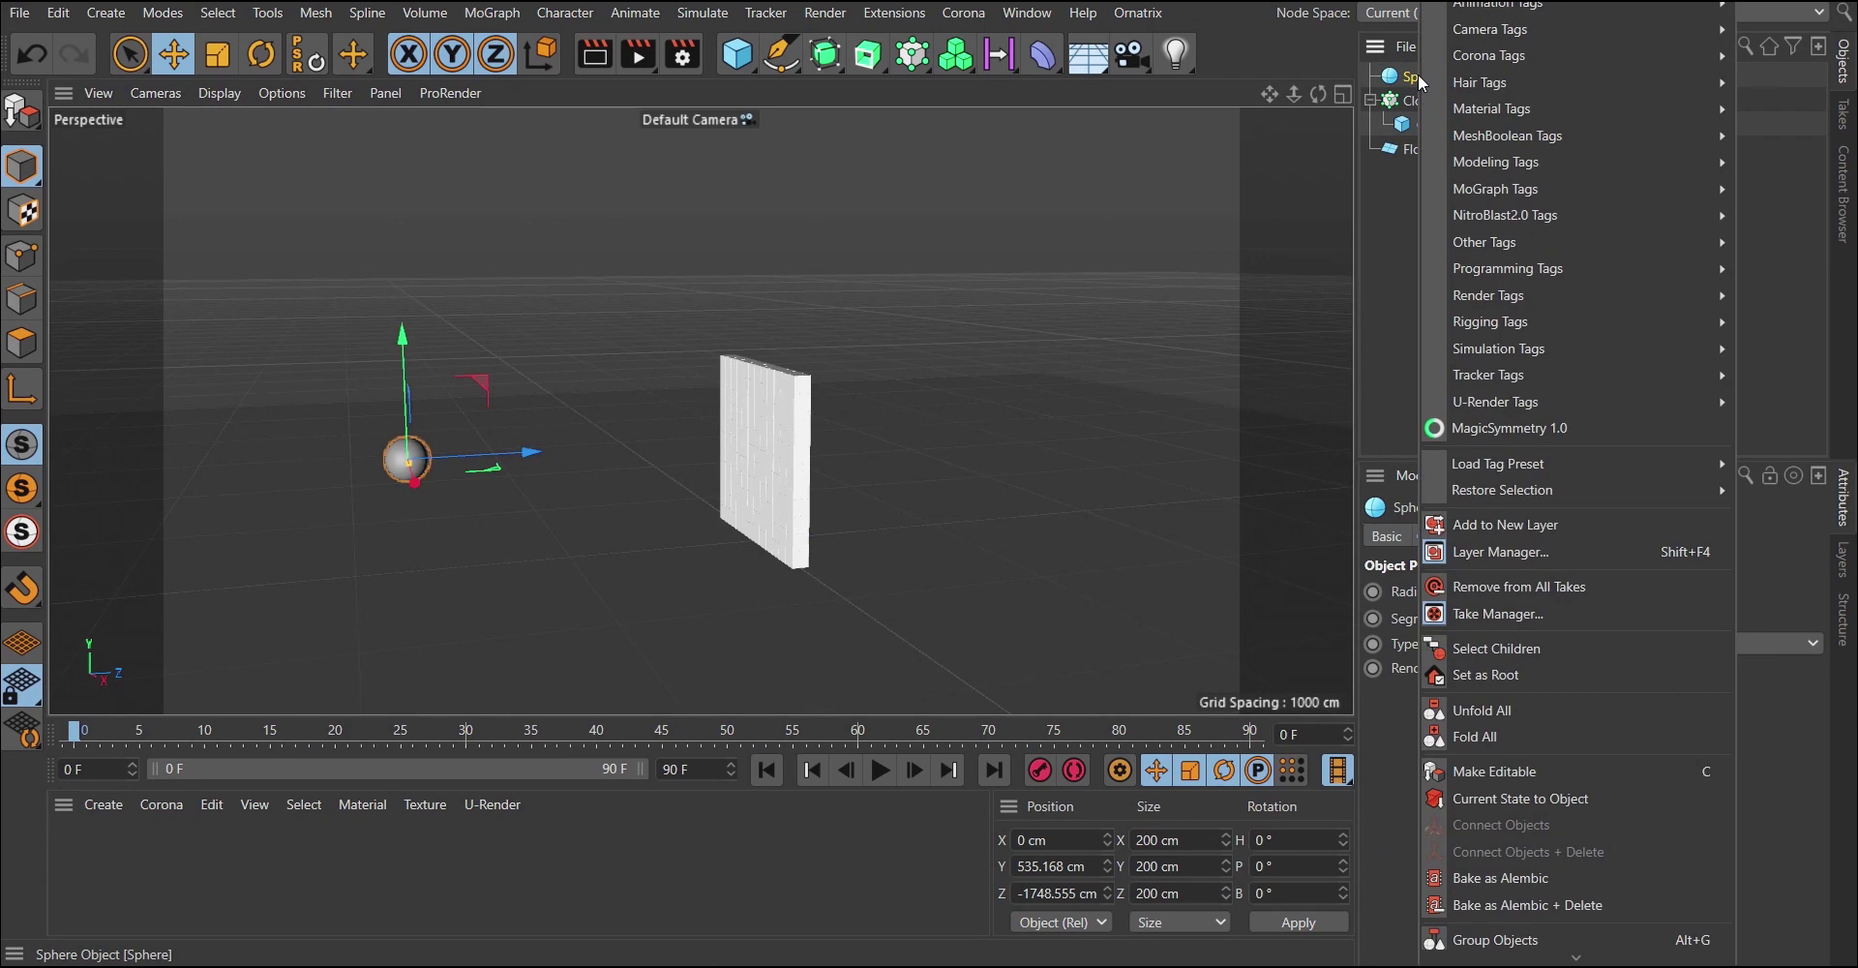
pyautogui.click(1381, 203)
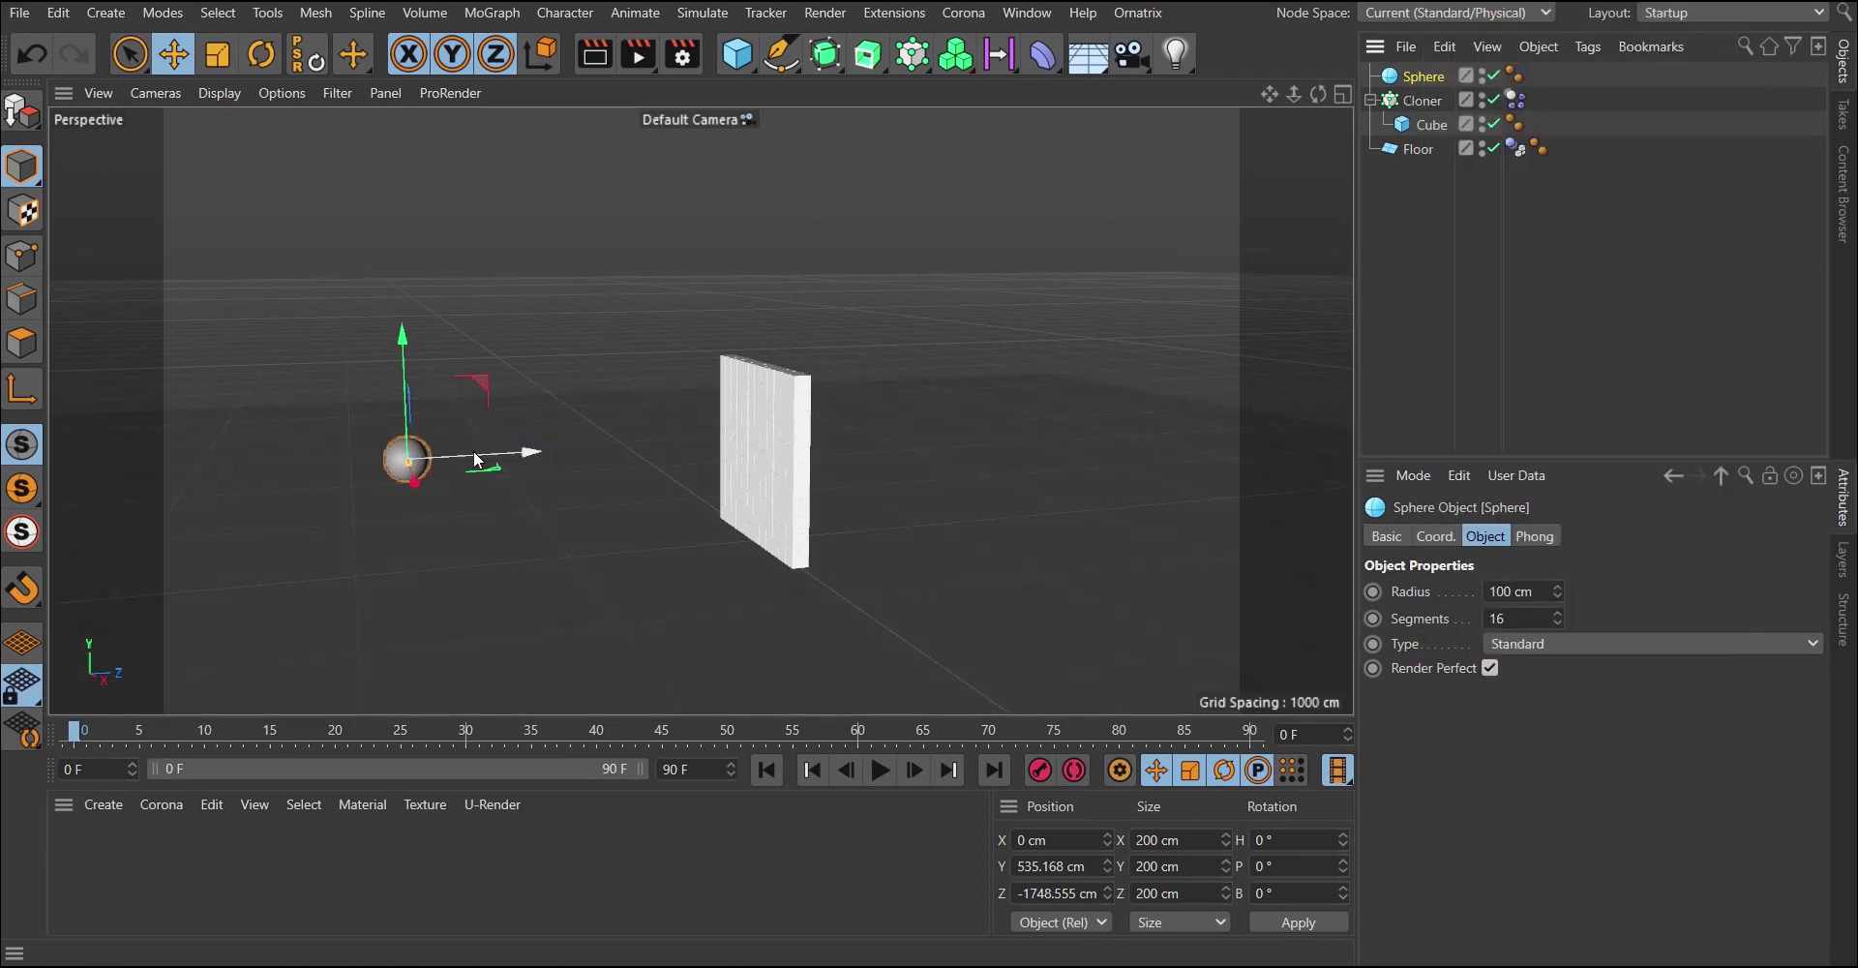
pyautogui.rightClick(1409, 79)
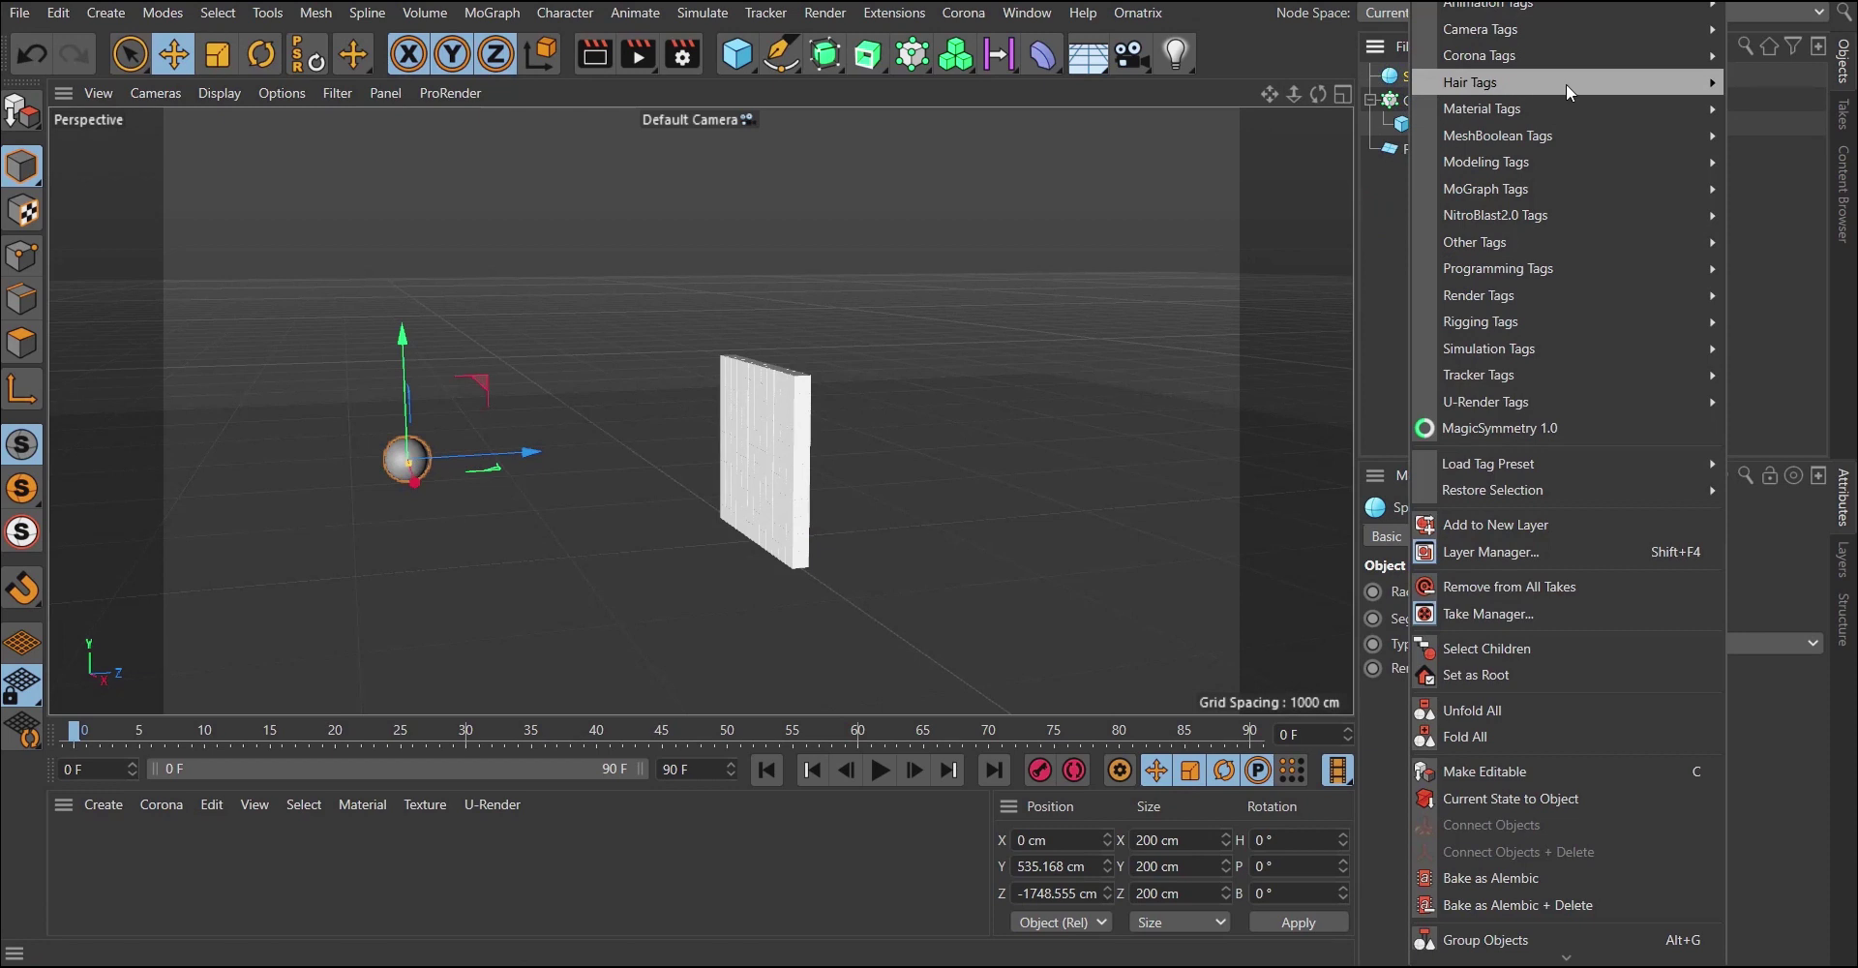
pyautogui.moveTo(1501, 352)
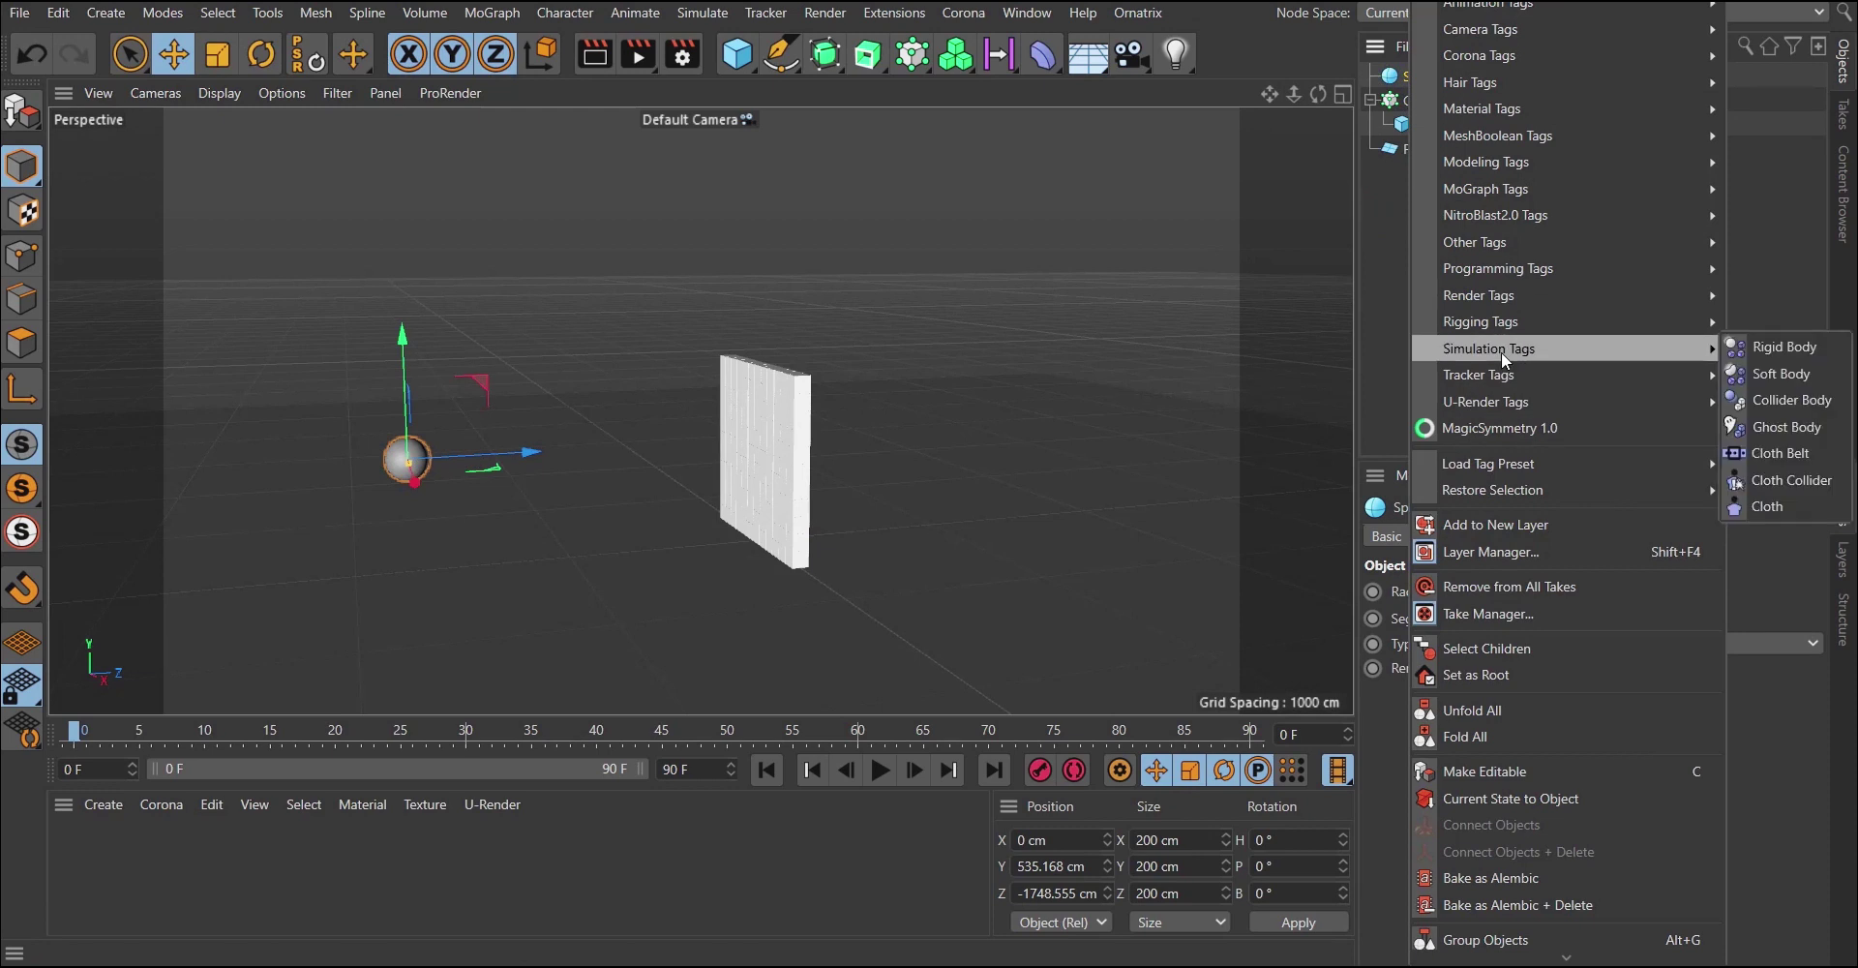
pyautogui.click(1779, 346)
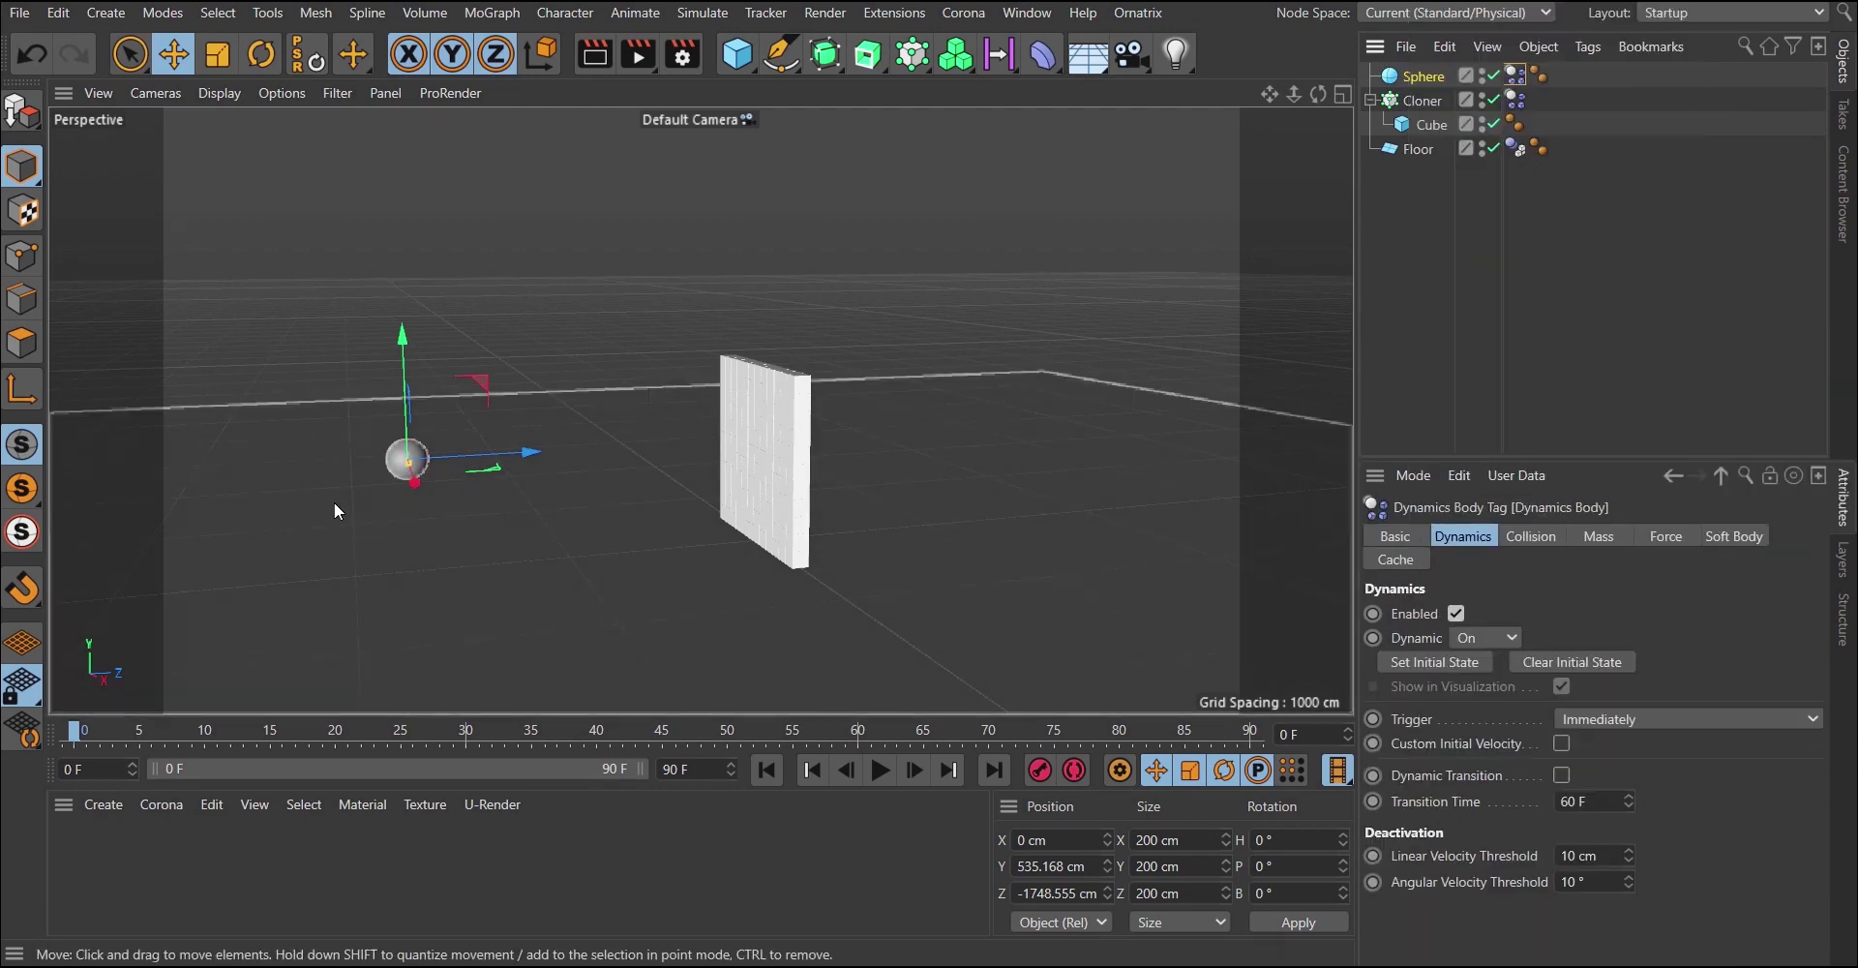
# Play the simulation to see how the sphere moves on its own, and return to the first frame.
pyautogui.click(883, 771)
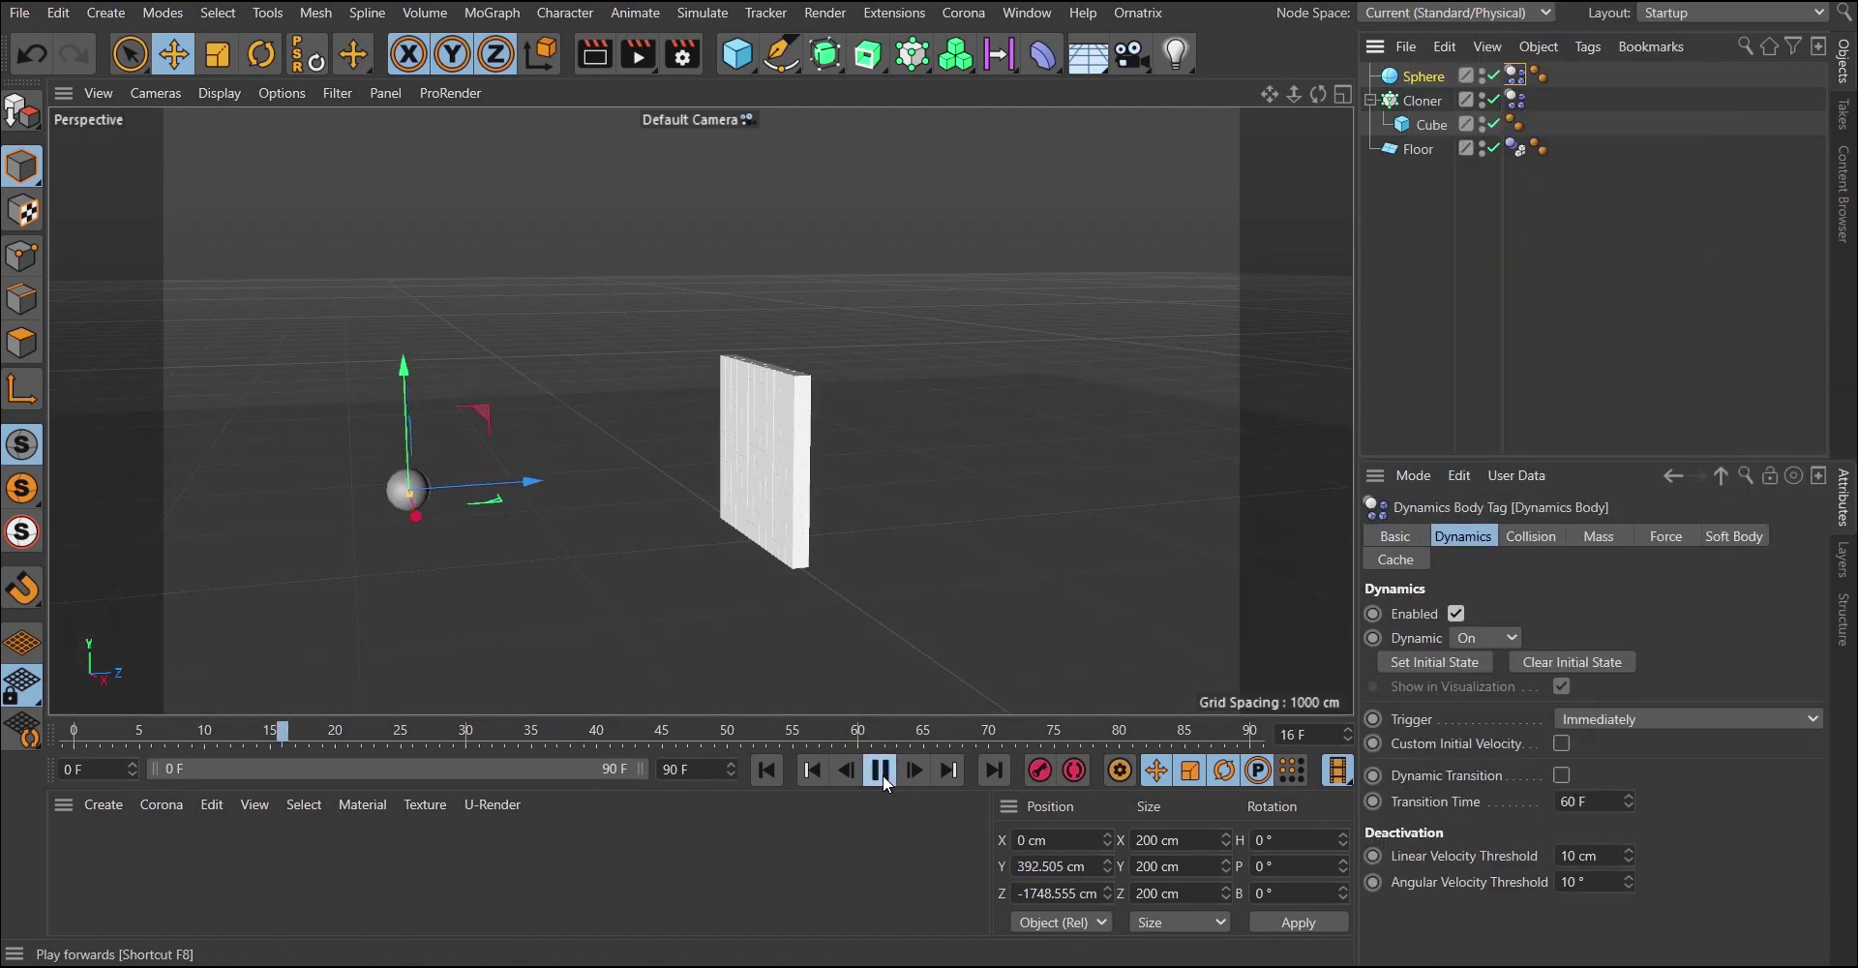
pyautogui.click(883, 774)
pyautogui.click(766, 770)
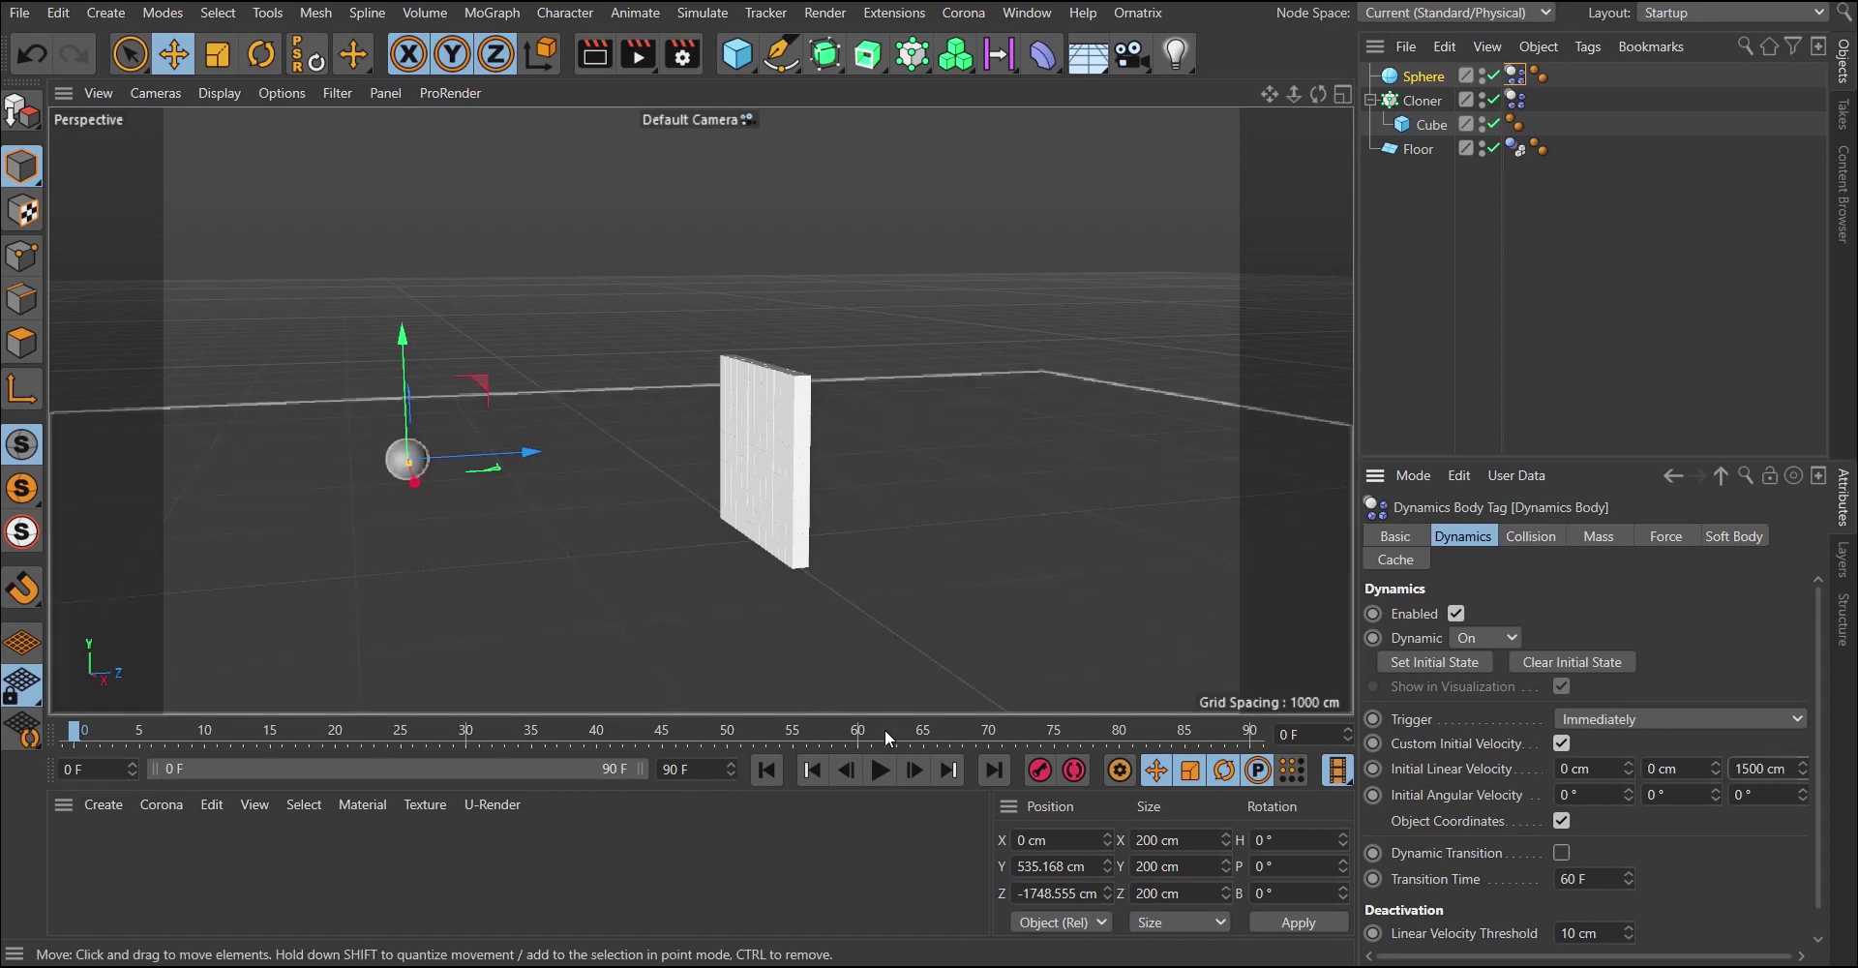
# Give the sphere a custom initial linear velocity of 1500 cm along Z, test the impact, and return to the first frame.
pyautogui.click(880, 770)
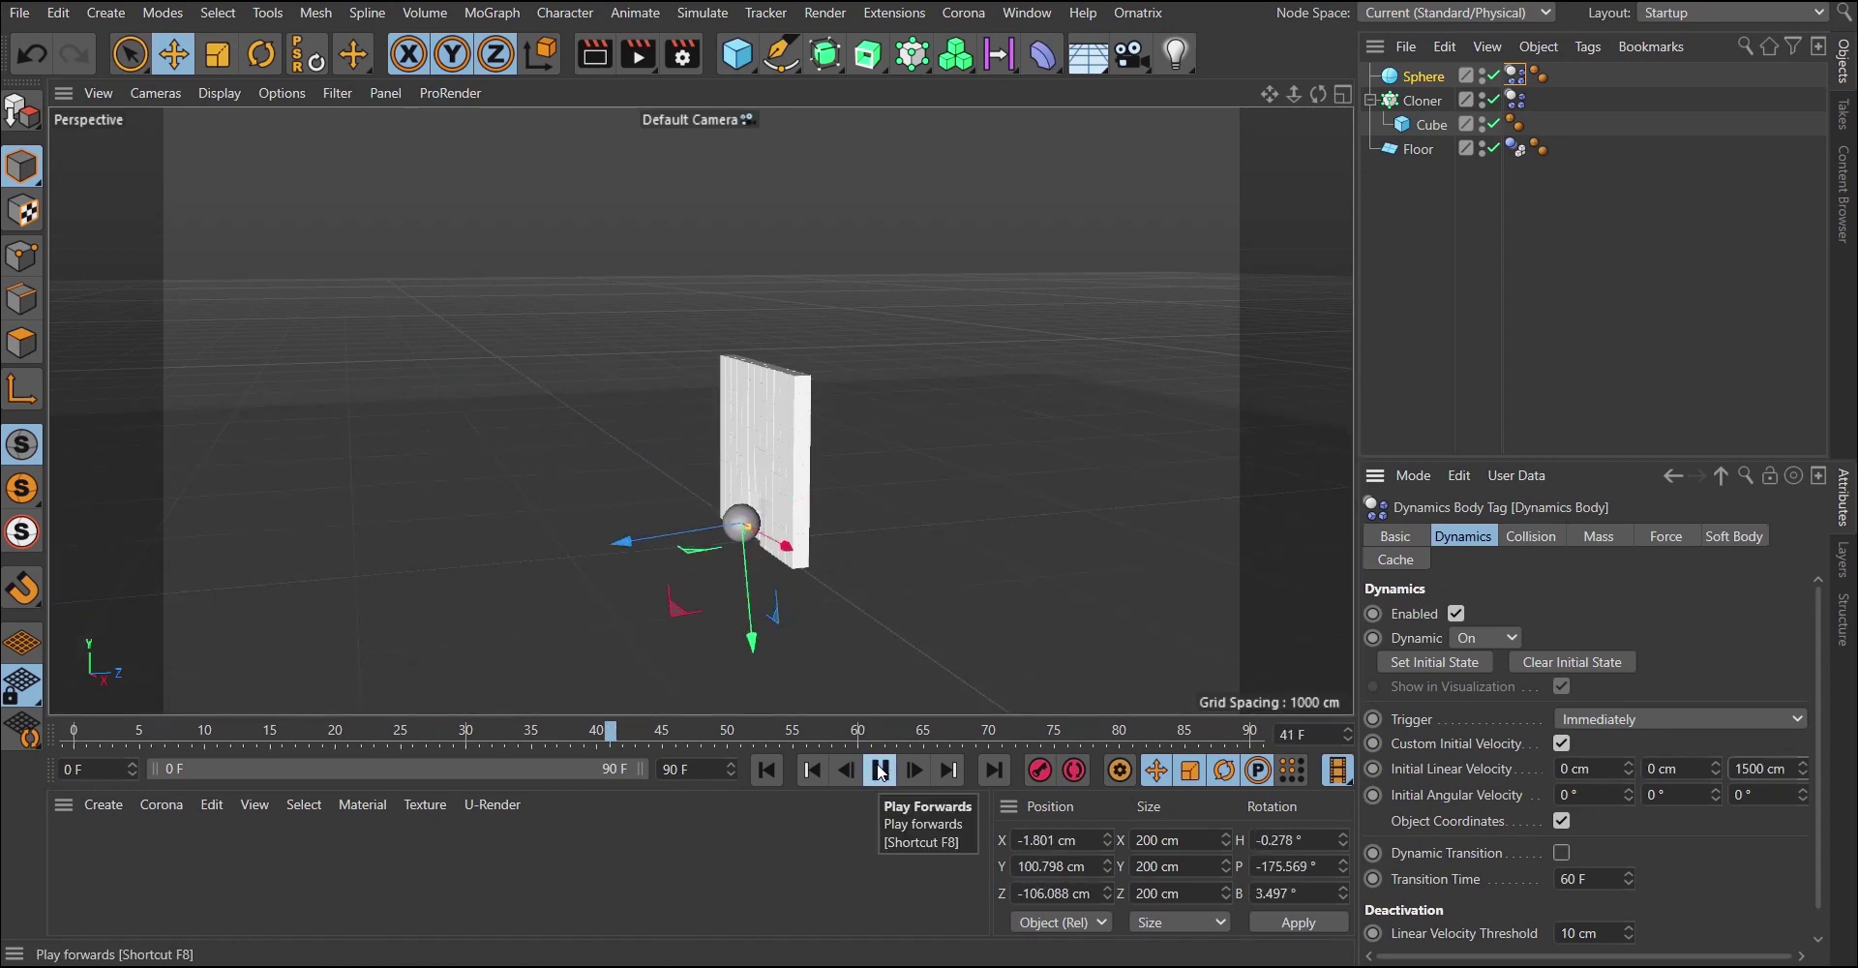
pyautogui.click(764, 769)
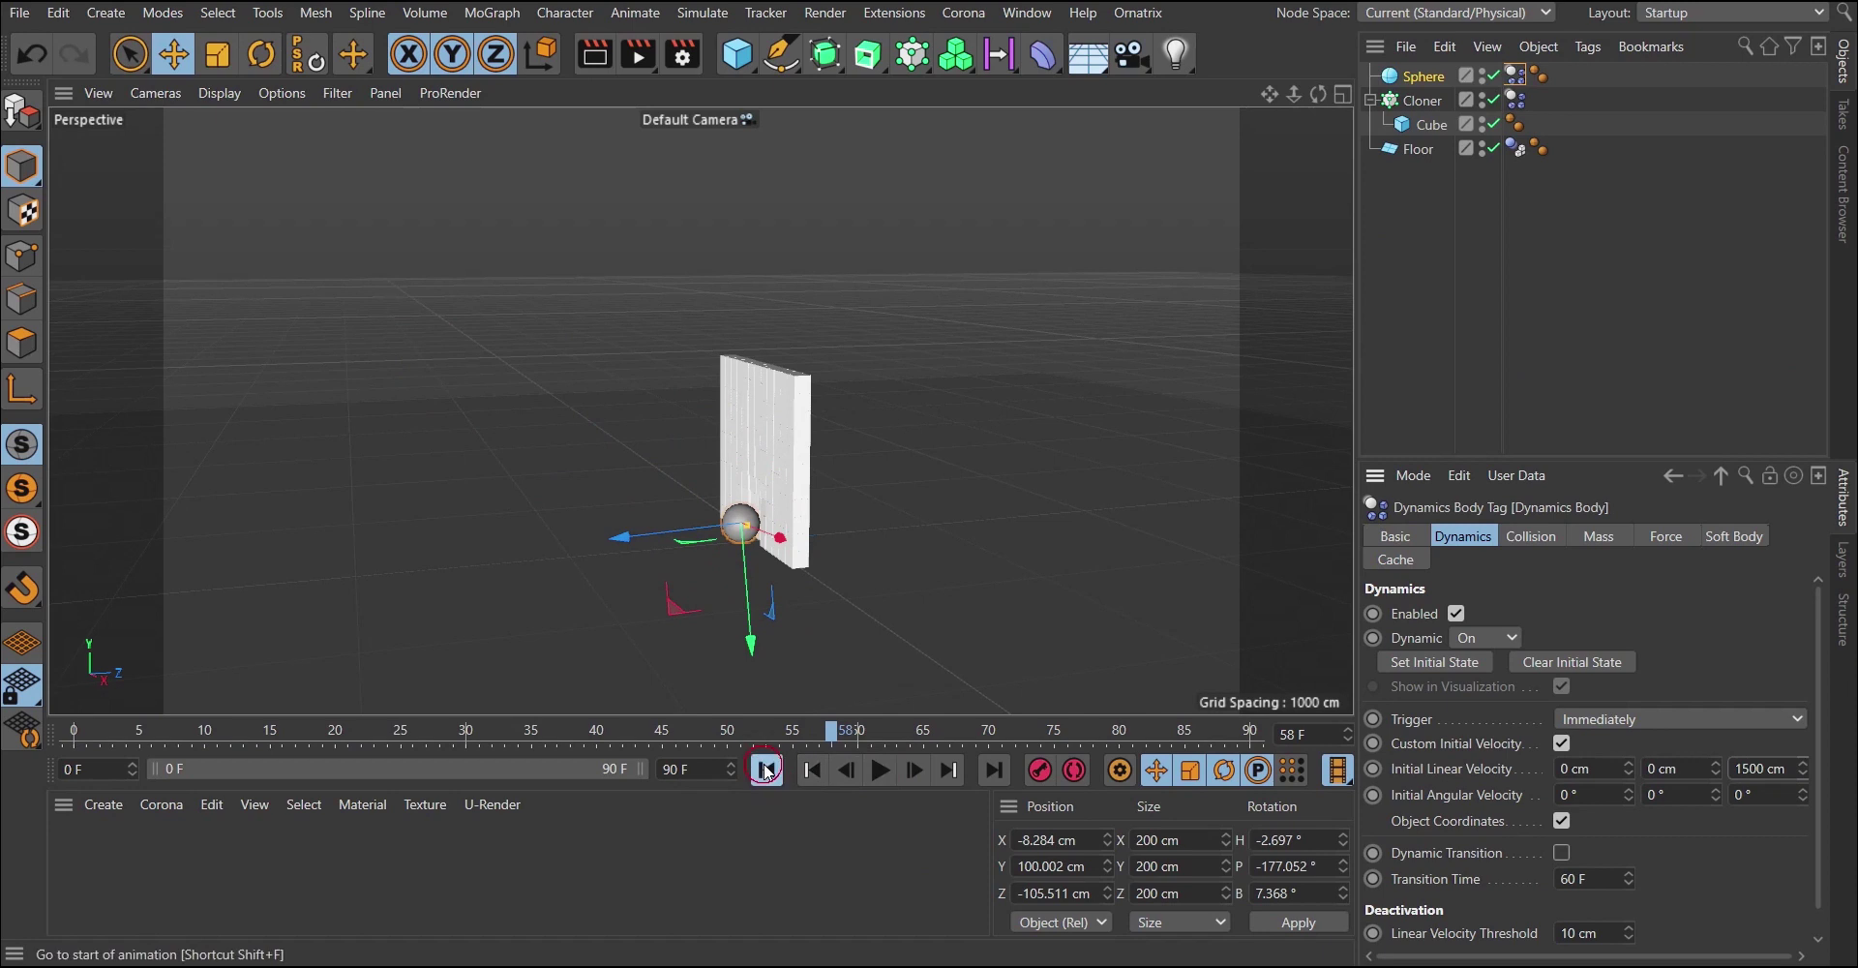
# Set the sphere's initial linear velocity along Z to 3000 cm and play the simulation to inspect the impact on the wall.
pyautogui.click(880, 769)
pyautogui.keyDown('alt'); pyautogui.moveTo(755, 620); pyautogui.dragTo(650, 494); pyautogui.keyUp('alt')
pyautogui.scroll(5, 649, 494)
pyautogui.keyDown('alt'); pyautogui.moveTo(656, 447); pyautogui.dragTo(792, 436, button='middle'); pyautogui.keyUp('alt')
pyautogui.scroll(3, 746, 460)
pyautogui.scroll(-1, 755, 542)
pyautogui.keyDown('alt'); pyautogui.moveTo(769, 627); pyautogui.dragTo(818, 792); pyautogui.keyUp('alt')
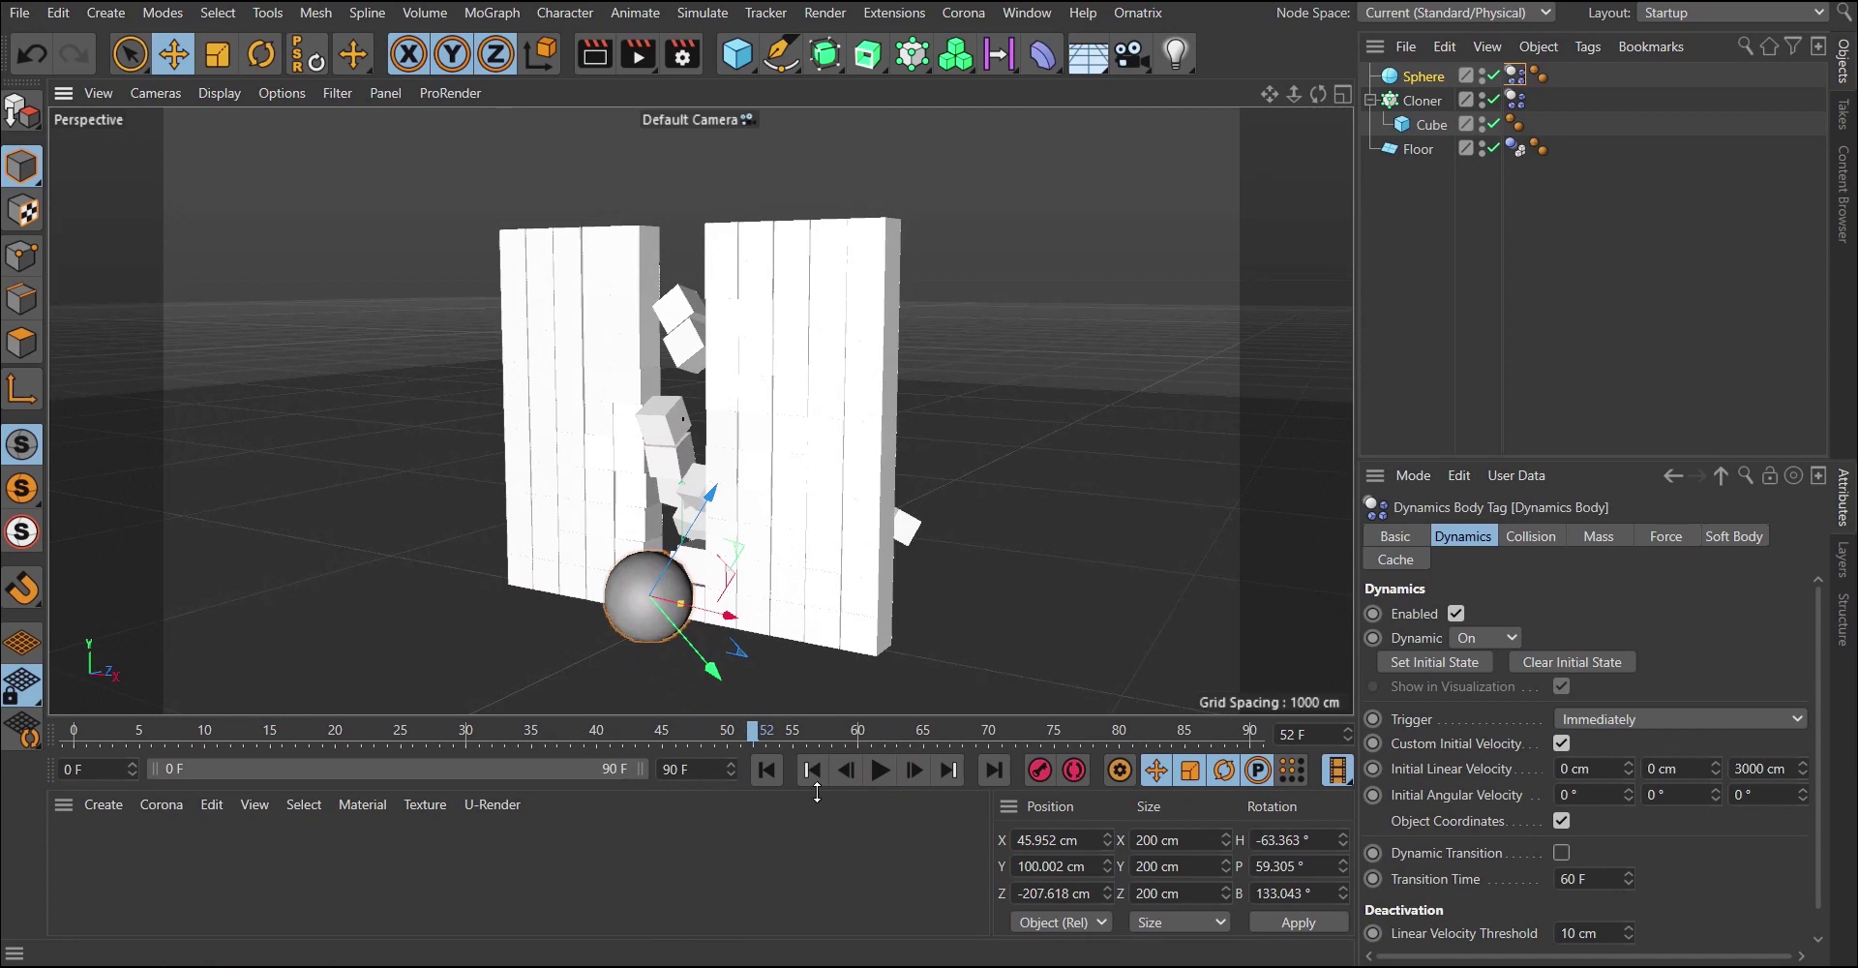
# Replay the sphere's impact on the wall from the start, and return to the first frame.
pyautogui.click(771, 770)
pyautogui.click(876, 771)
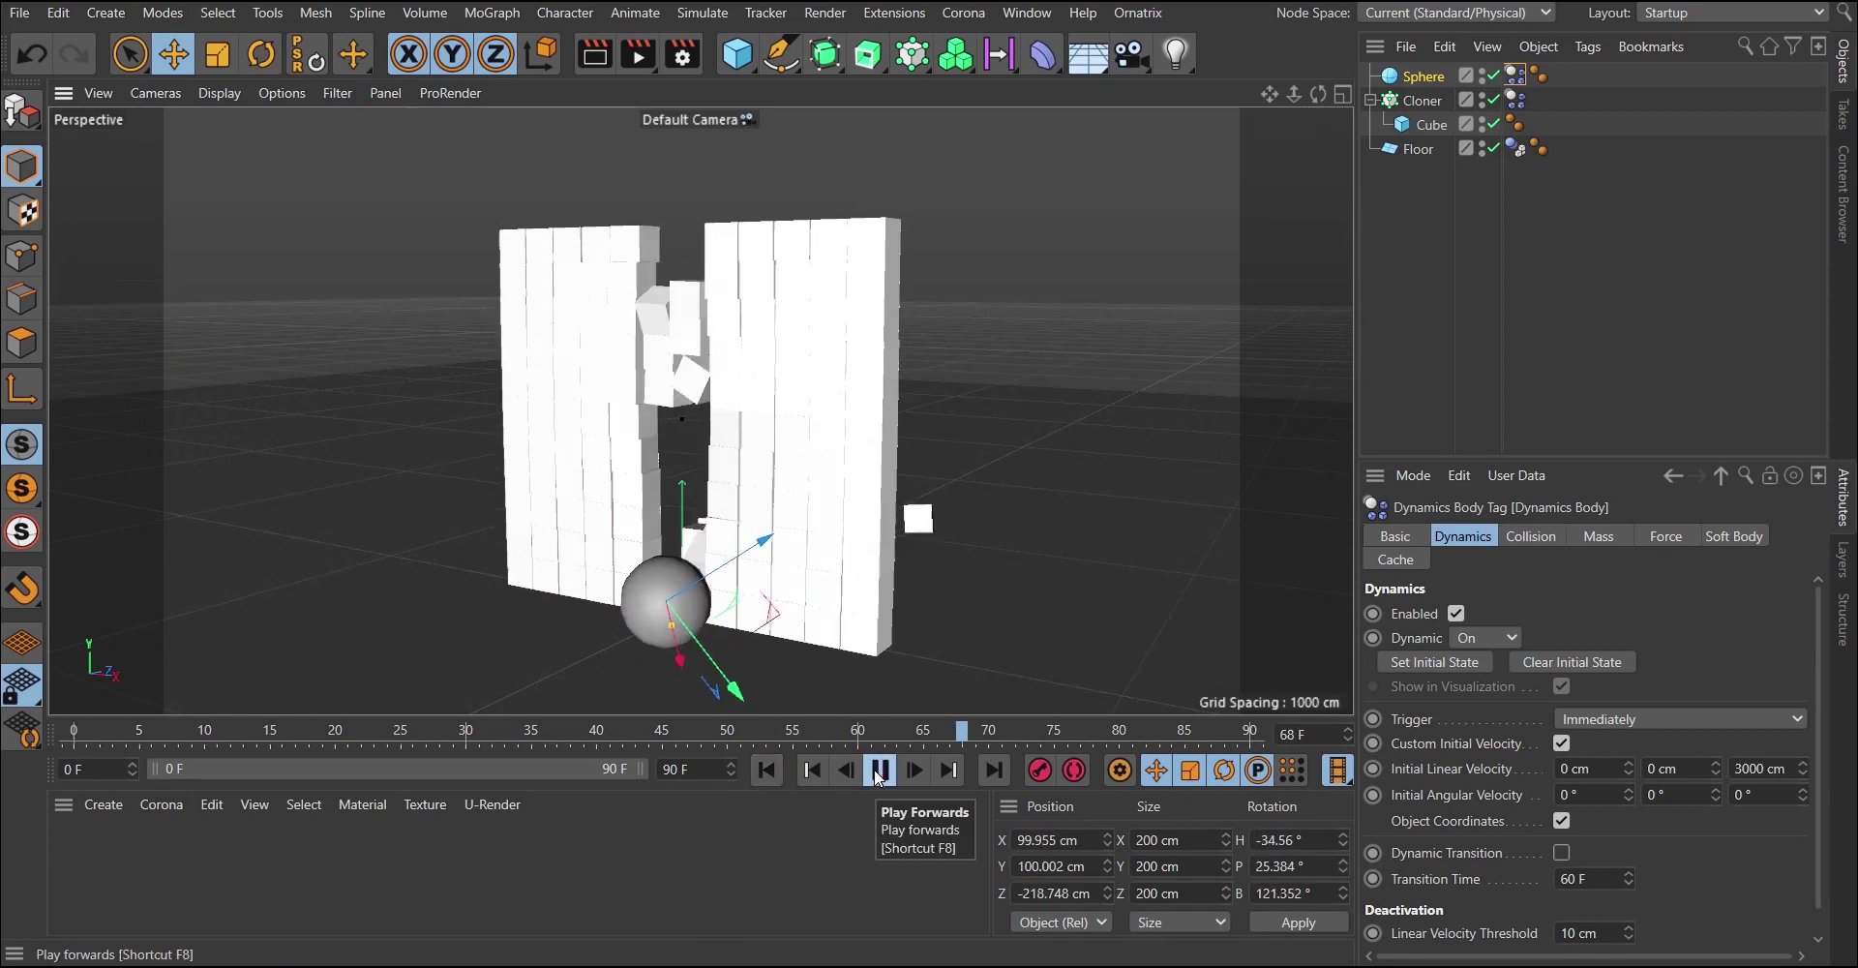
pyautogui.click(876, 771)
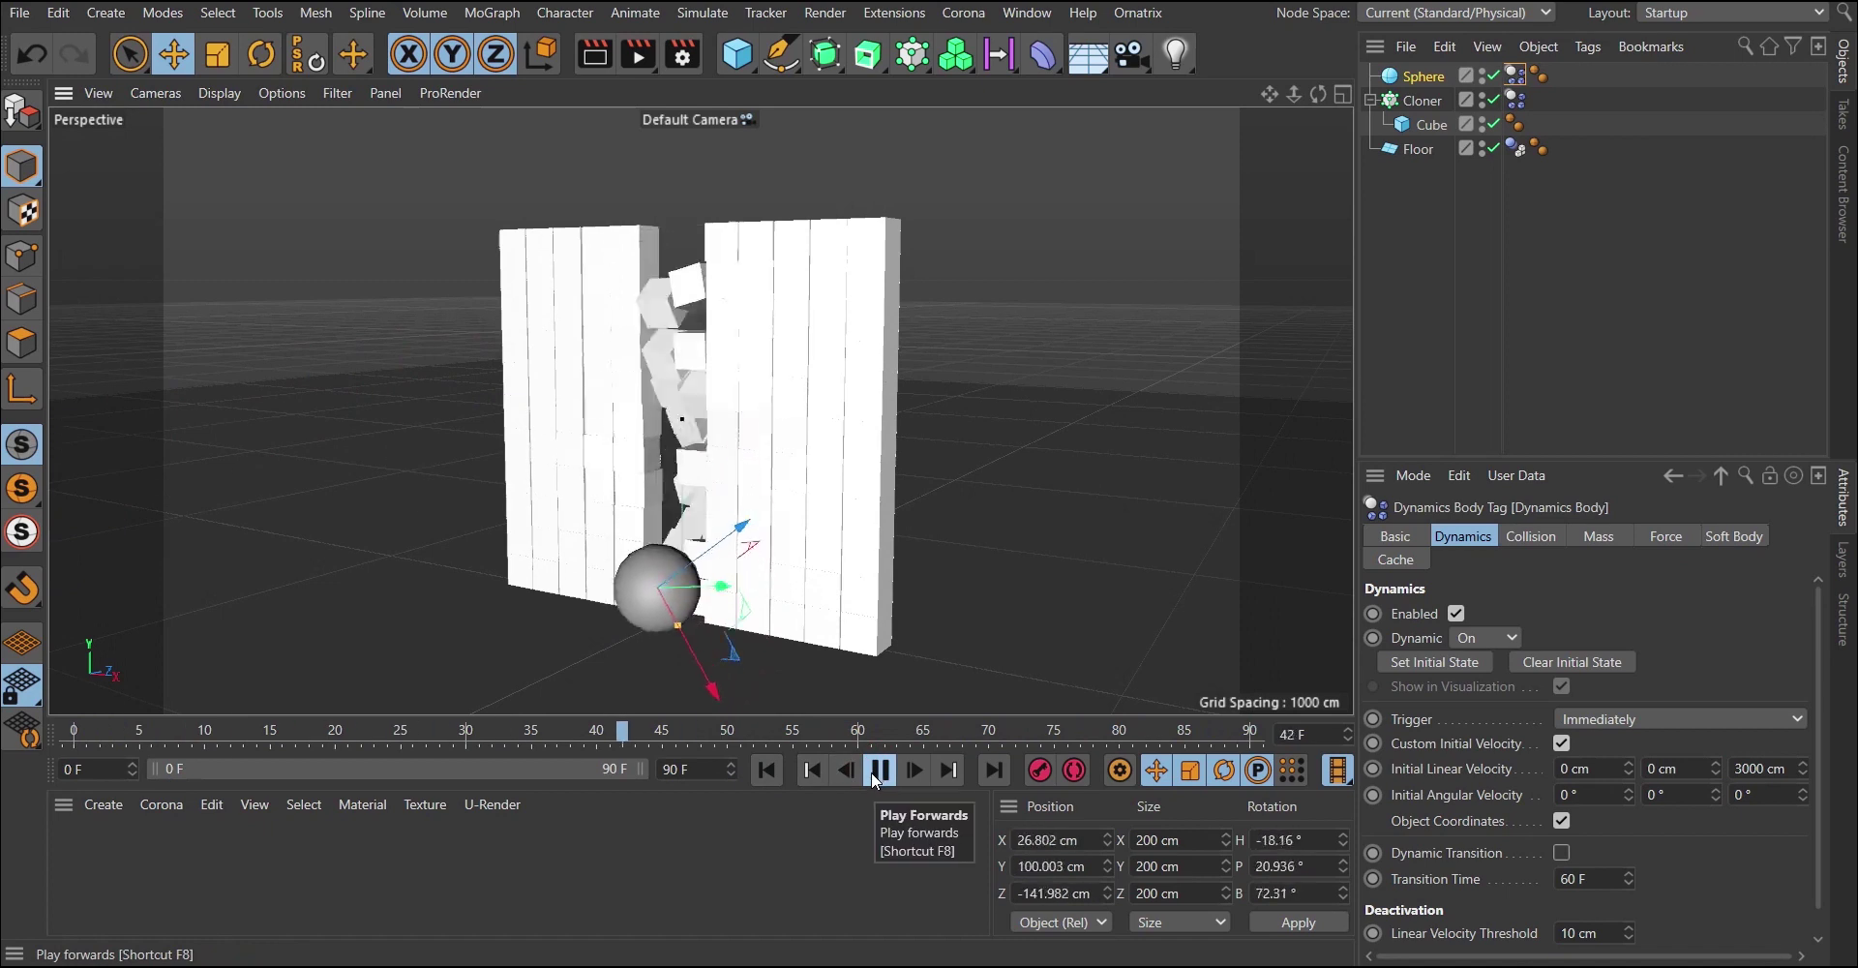
pyautogui.click(876, 774)
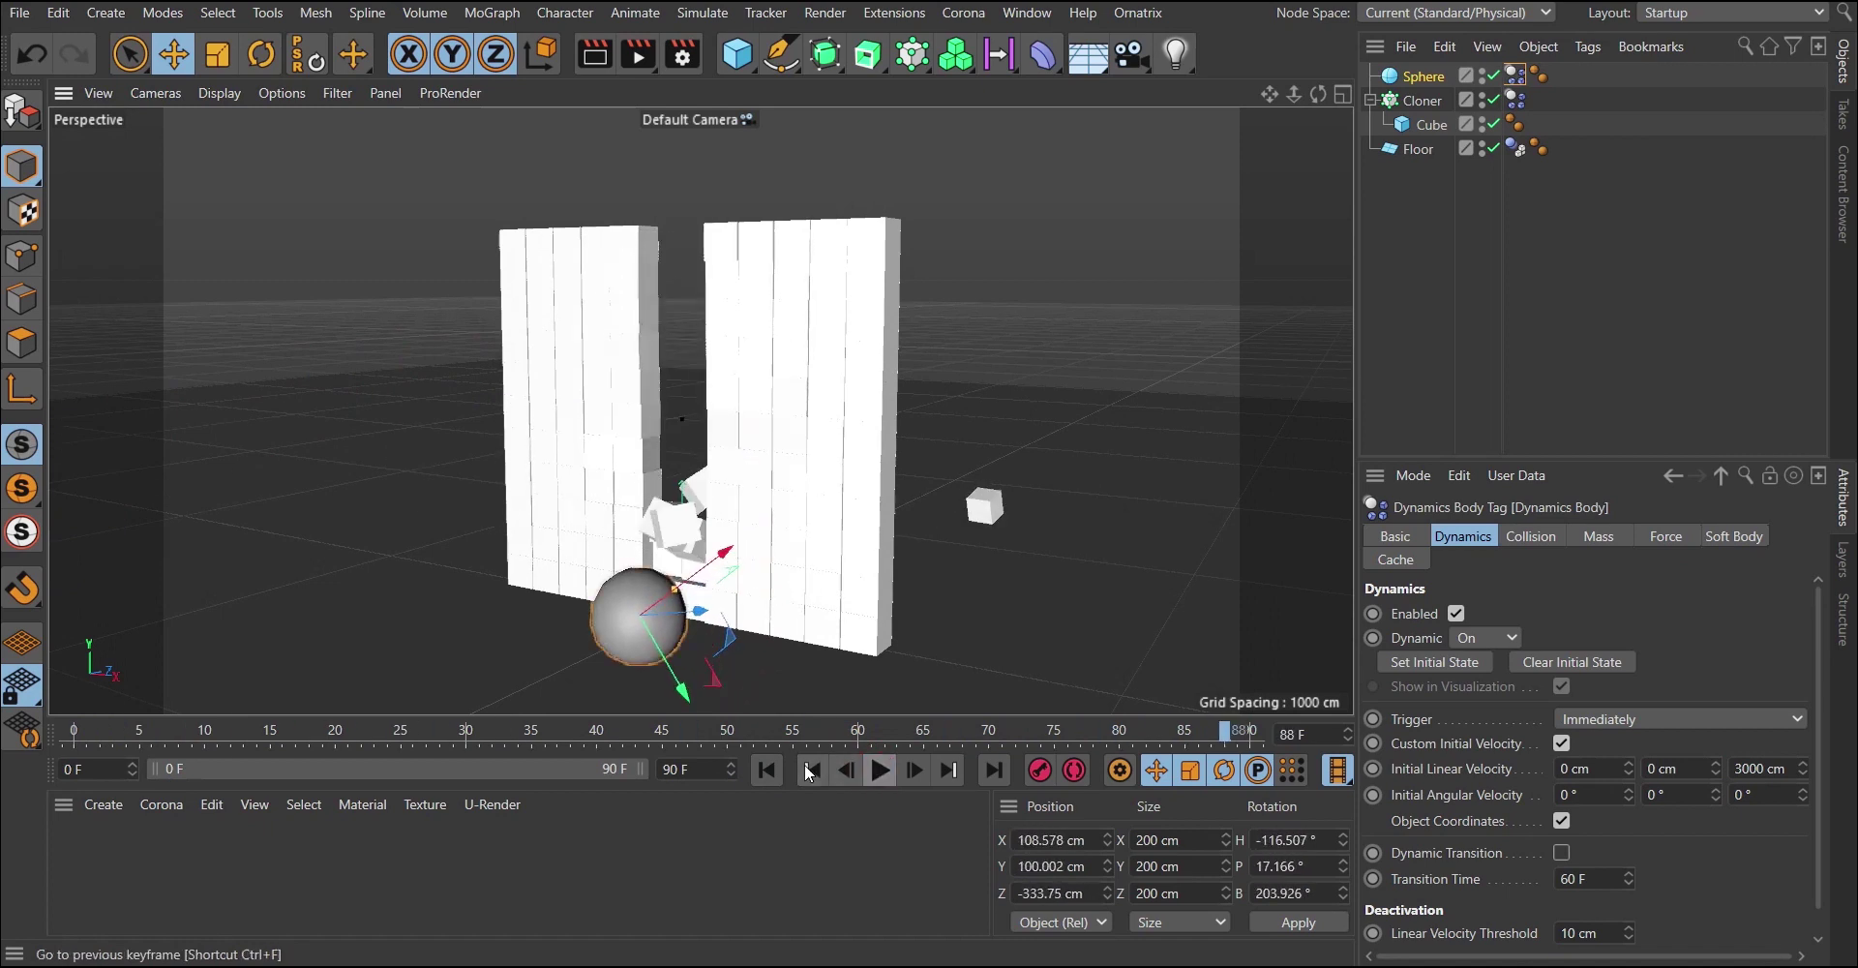
pyautogui.click(769, 771)
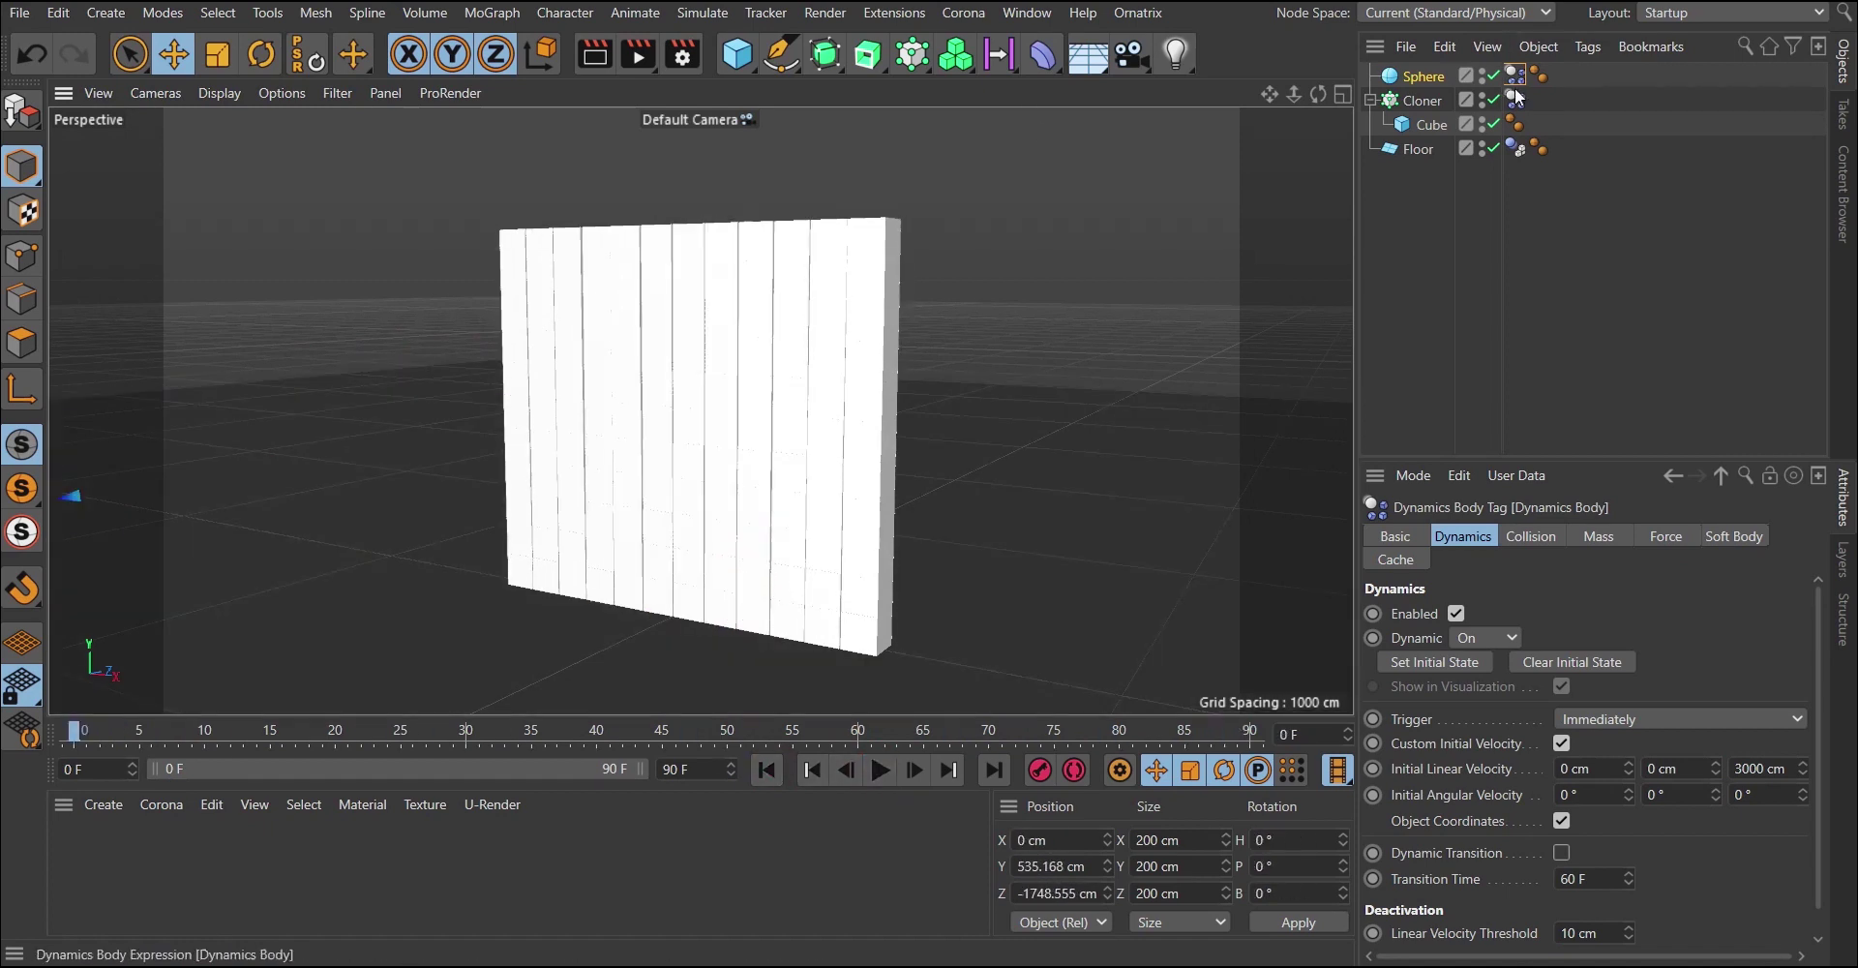
# Set the mass of the sphere's rigid body tag to use Custom Mass.
pyautogui.click(1601, 538)
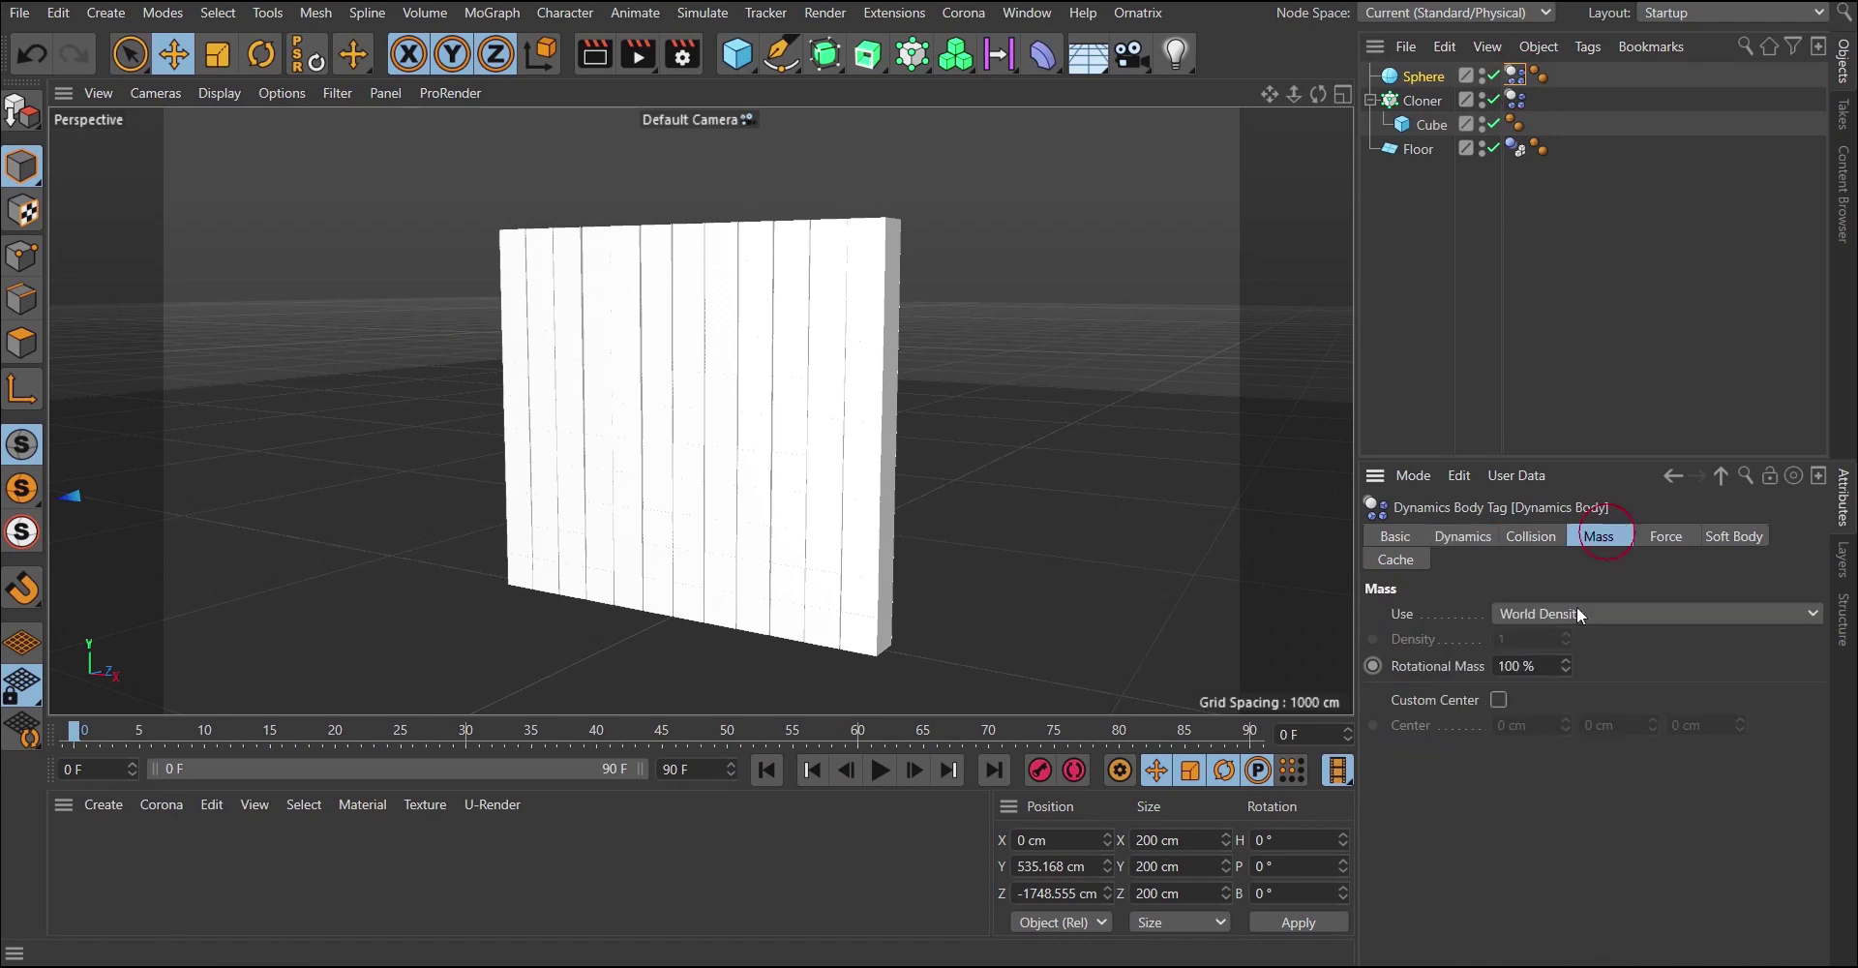
pyautogui.click(1560, 612)
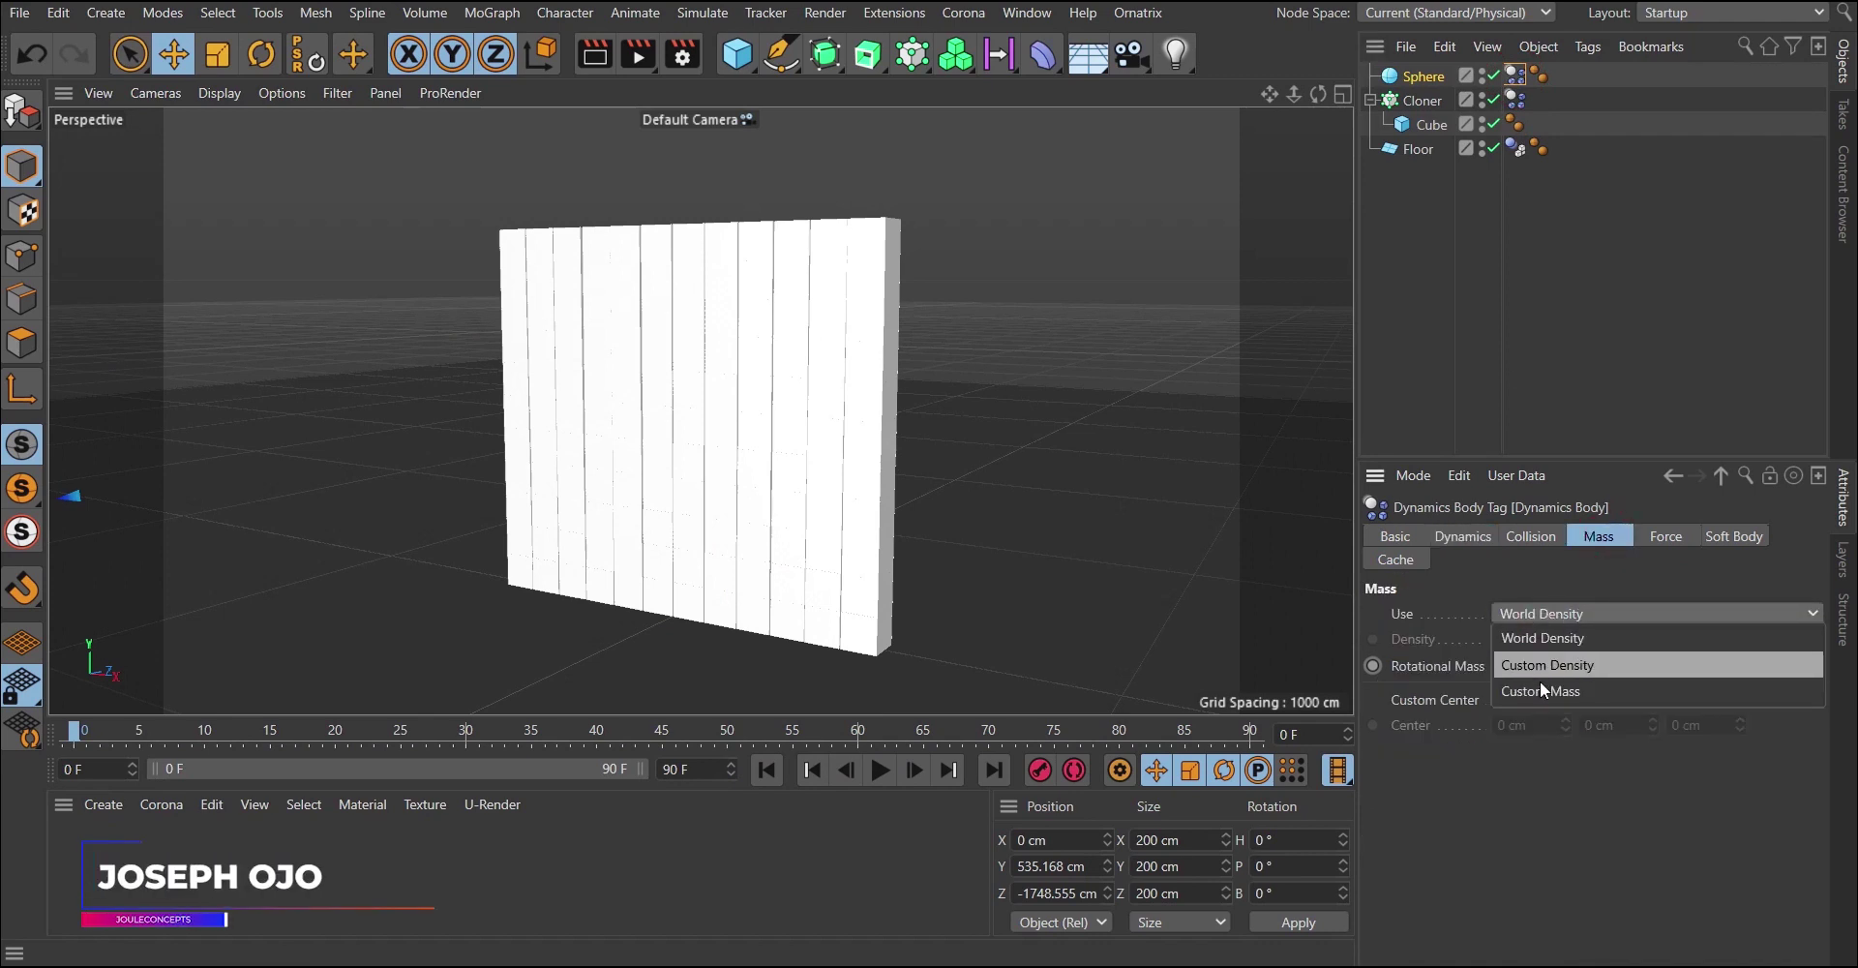
pyautogui.click(1541, 683)
pyautogui.click(1539, 607)
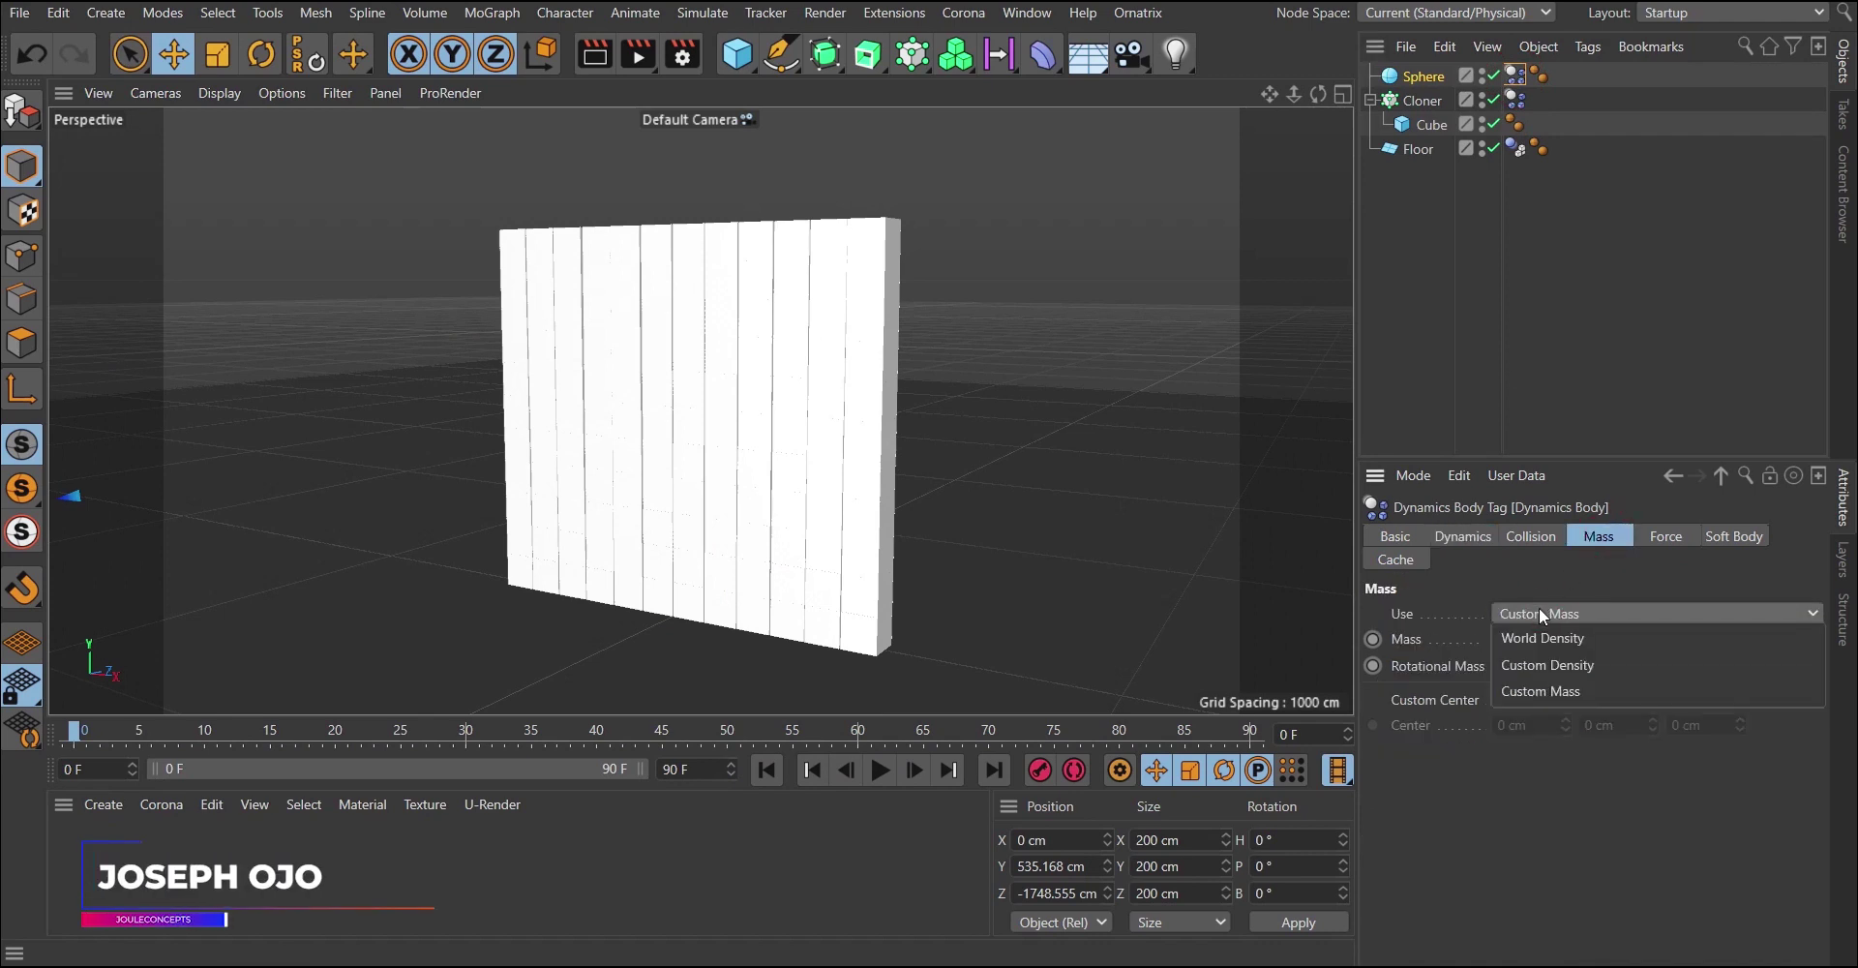
pyautogui.click(1531, 691)
# Play the simulation with the sphere's custom mass of 10 to check the impact, and return to the first frame.
pyautogui.click(881, 770)
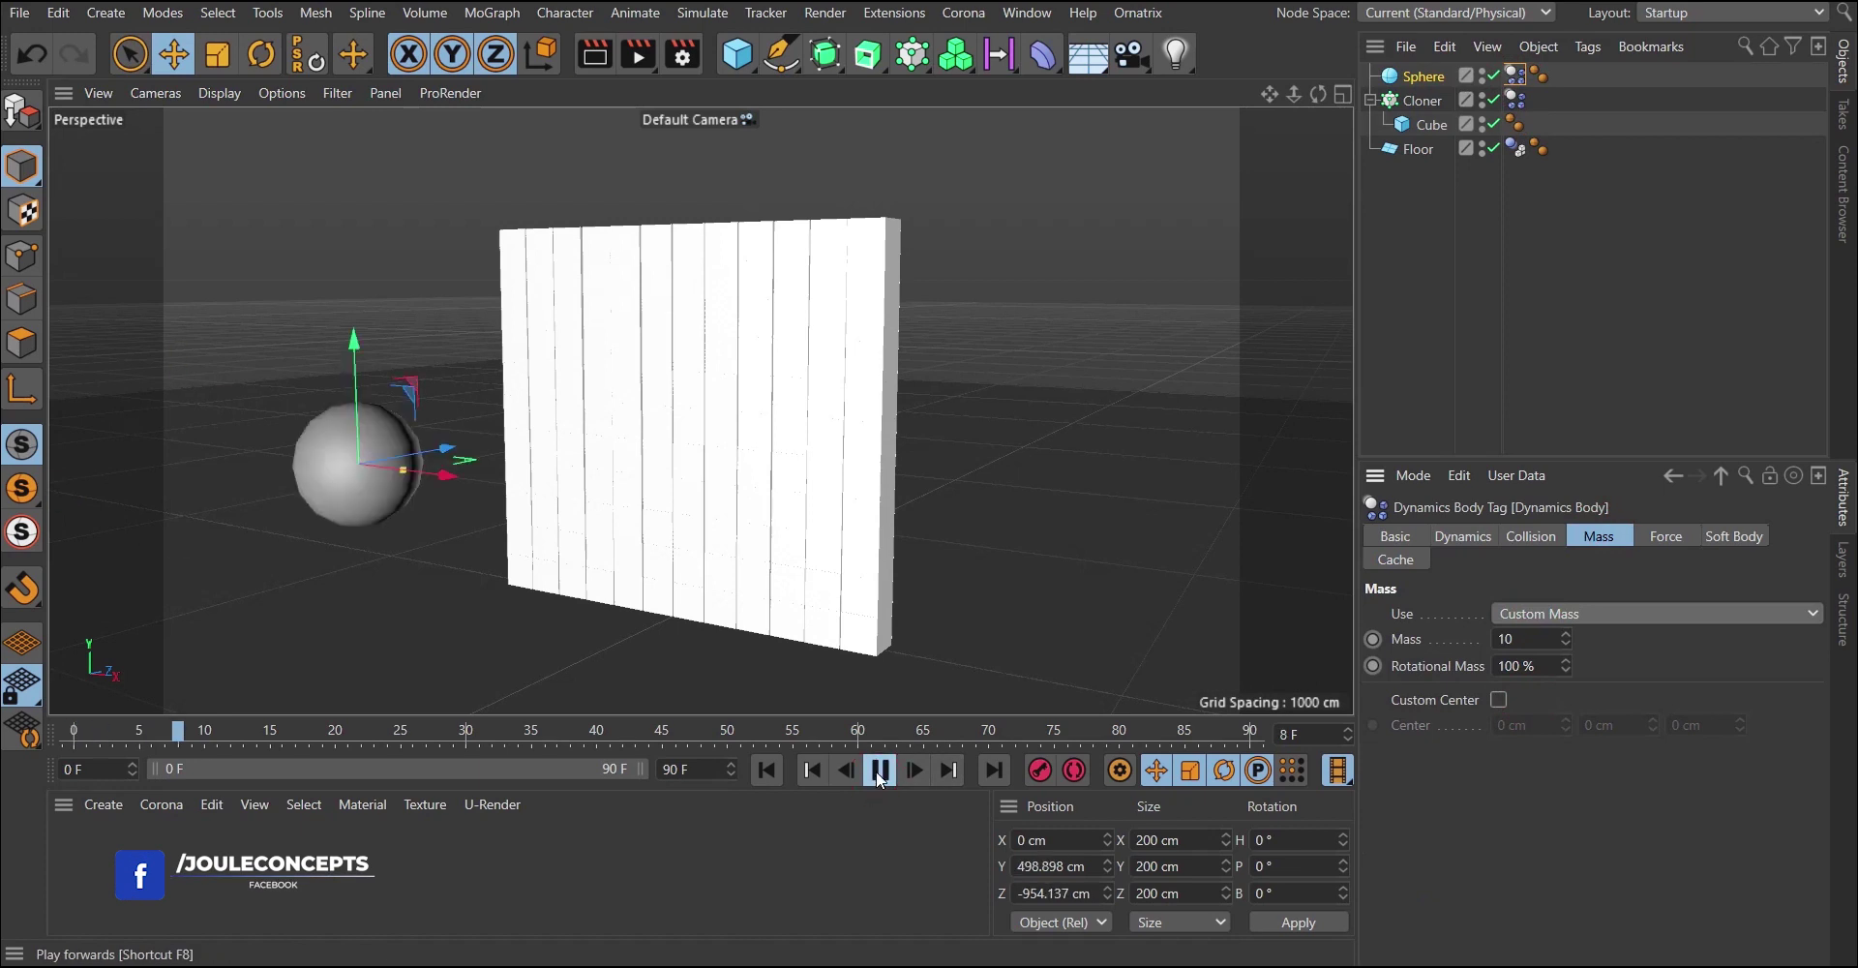
pyautogui.click(879, 772)
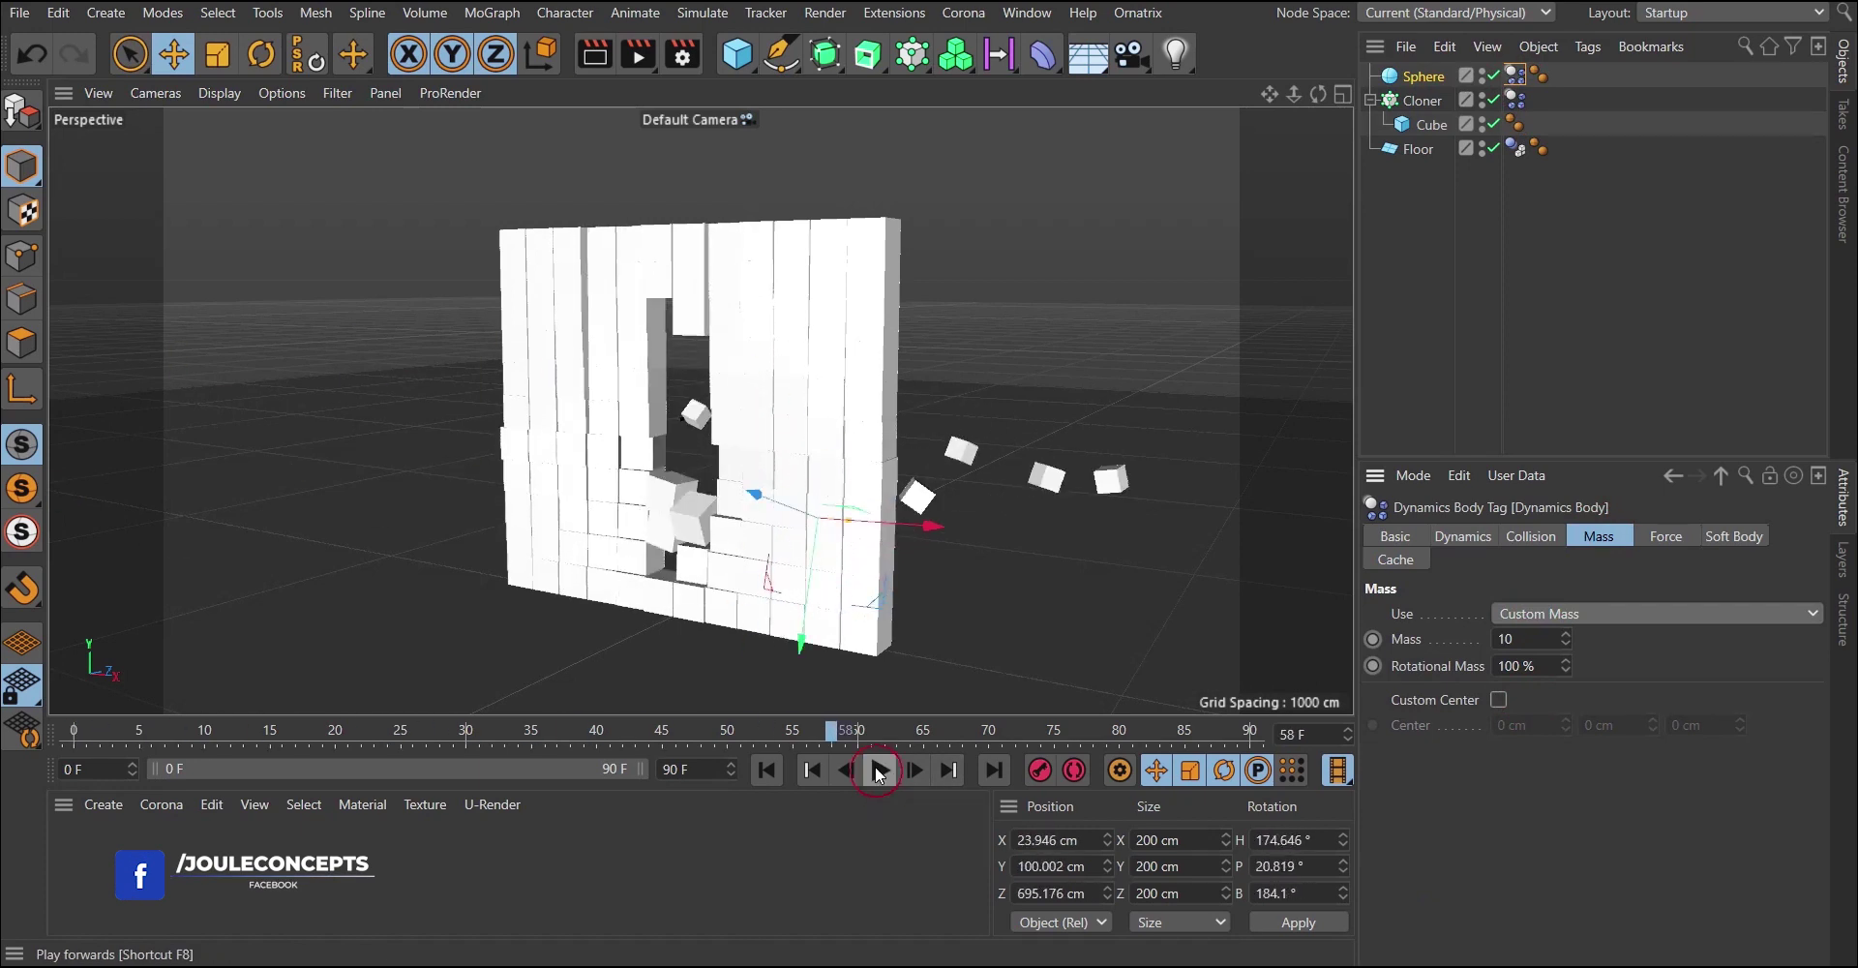
pyautogui.click(767, 770)
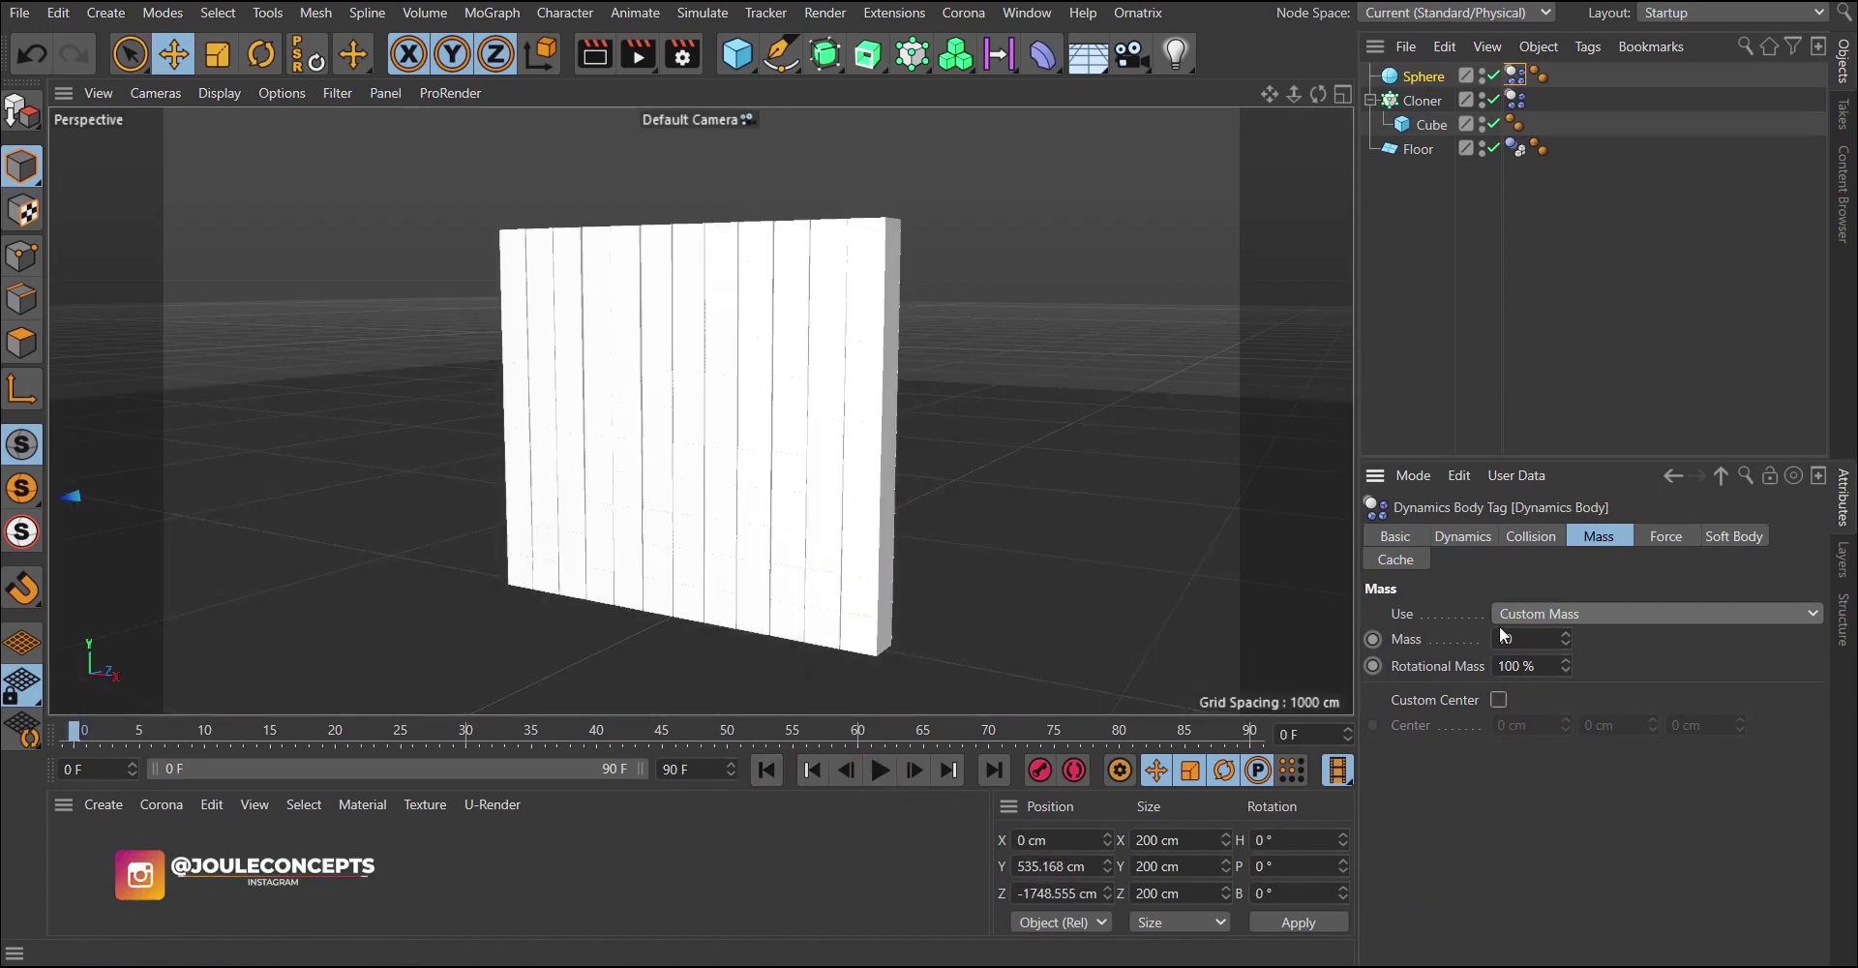
# Set the sphere's mass to 1, play the simulation to inspect the impact up close, and return to the first frame.
pyautogui.write('1')
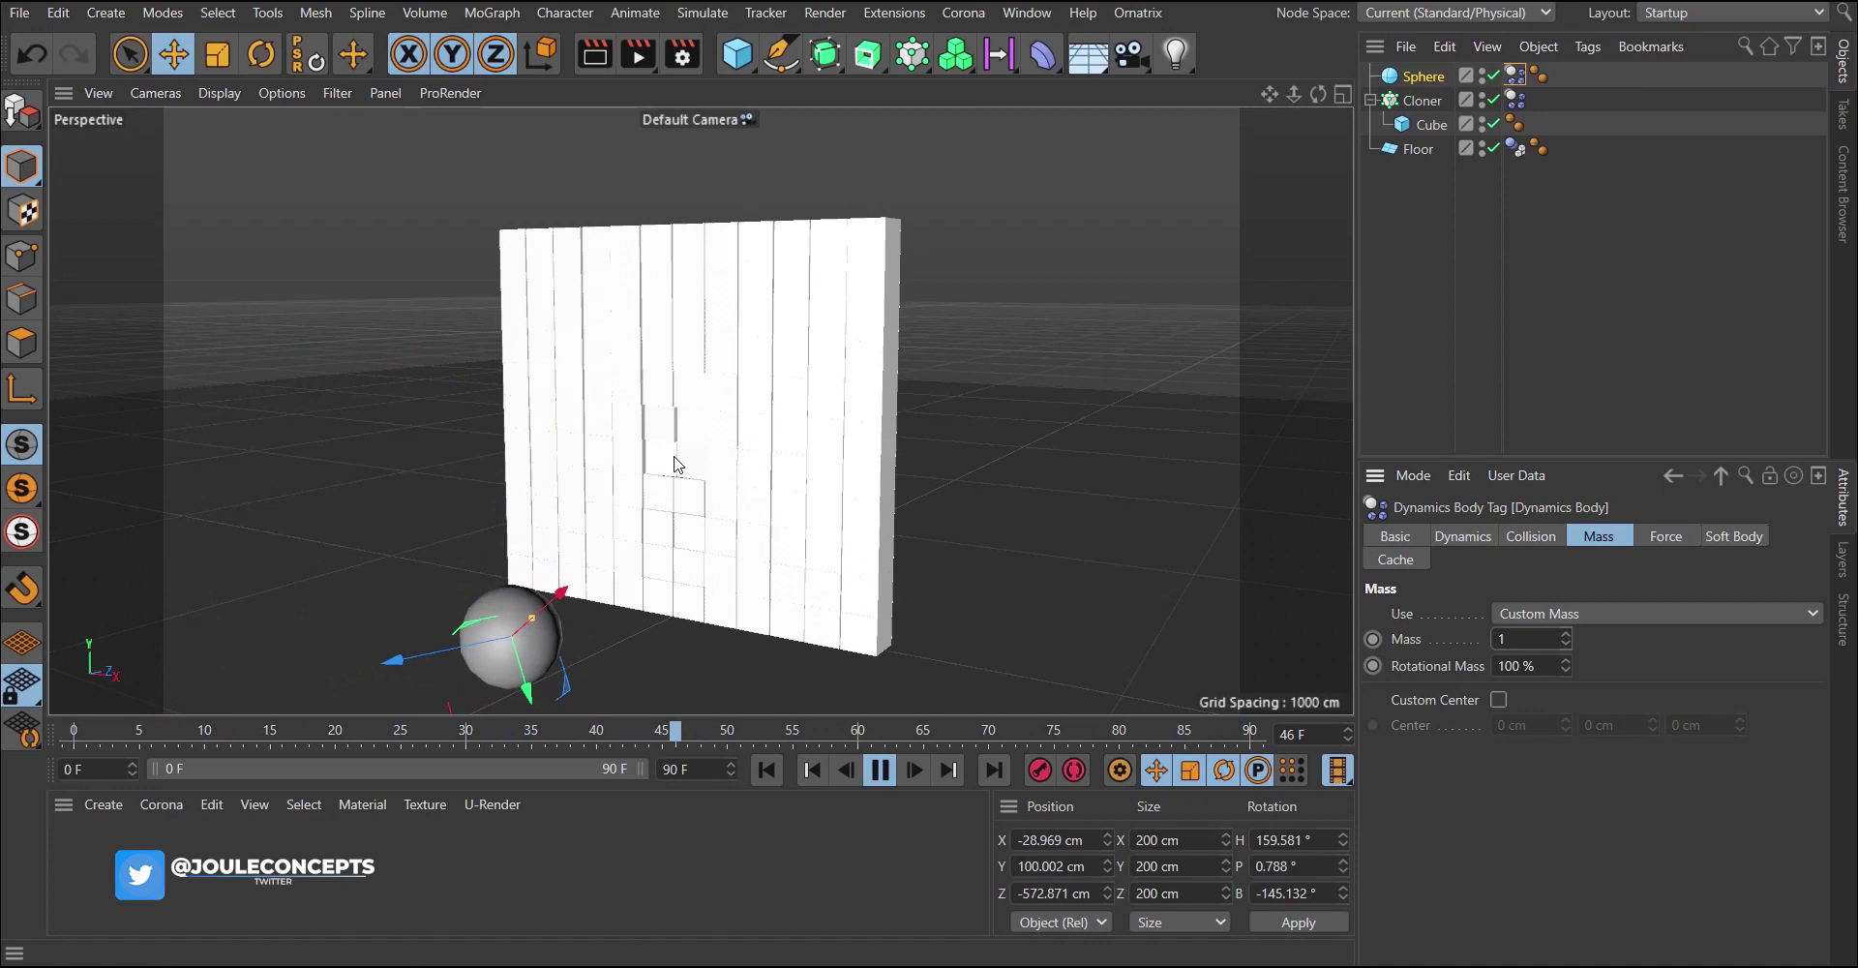
pyautogui.scroll(5, 702, 464)
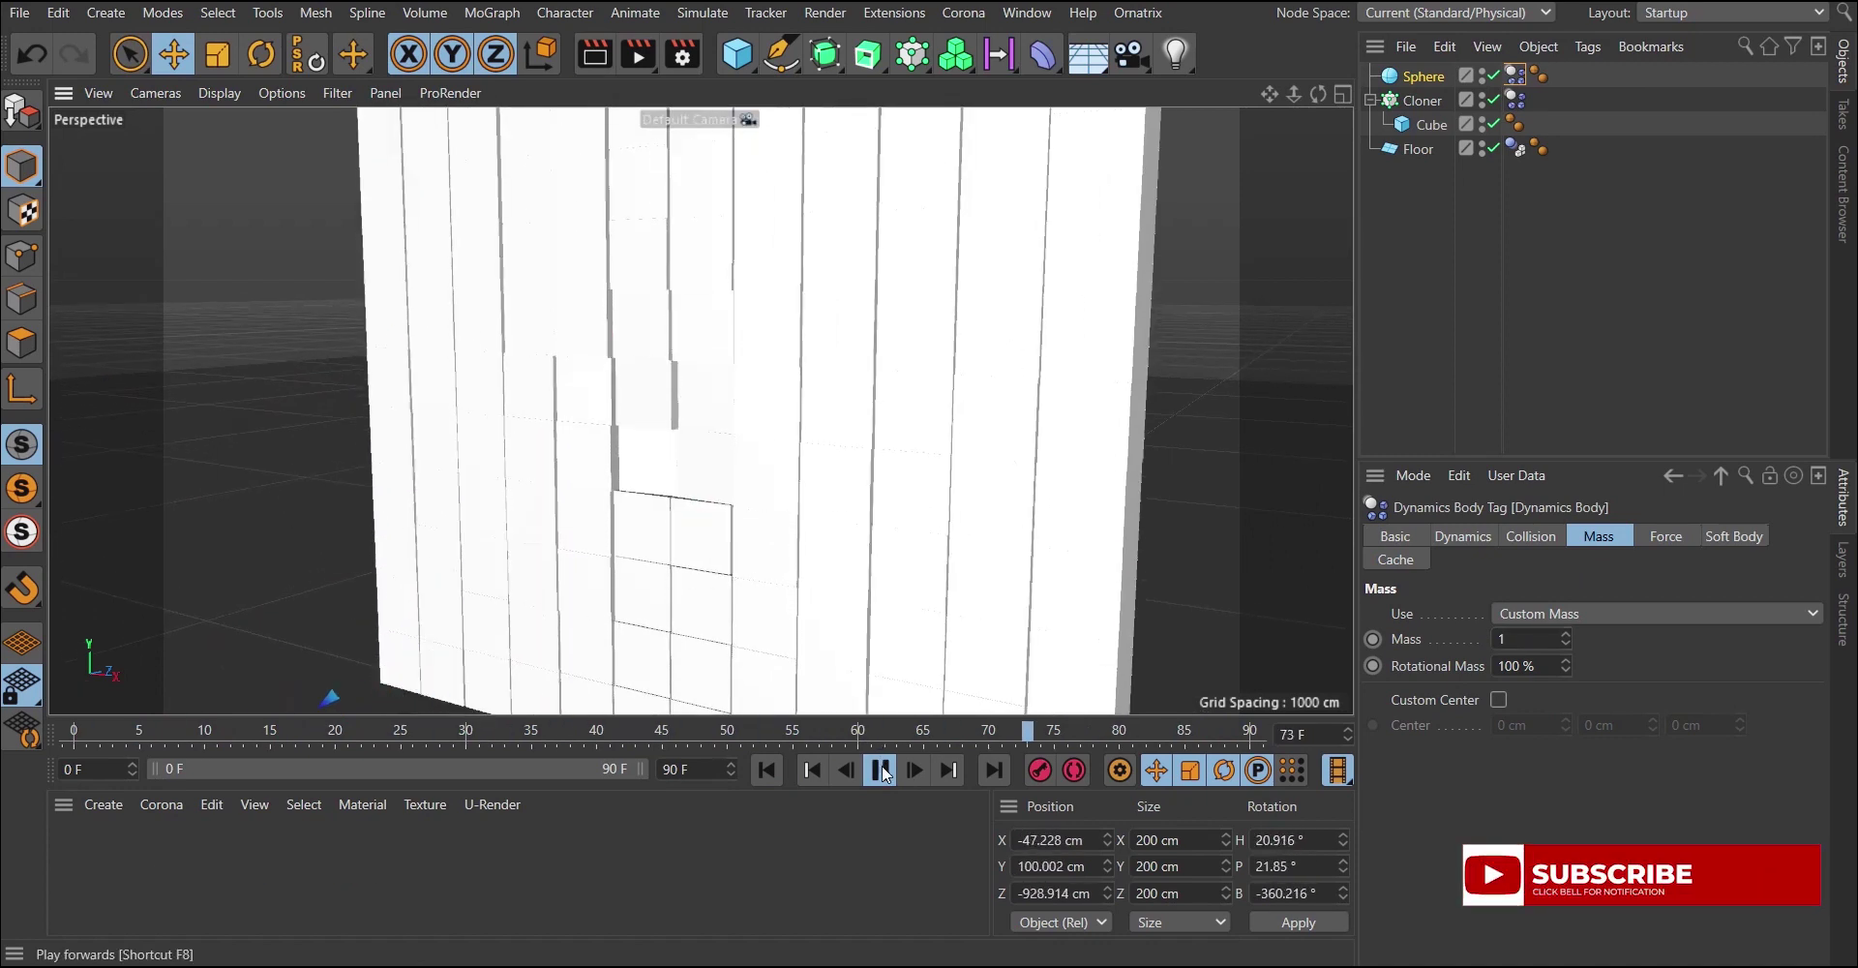
pyautogui.click(766, 771)
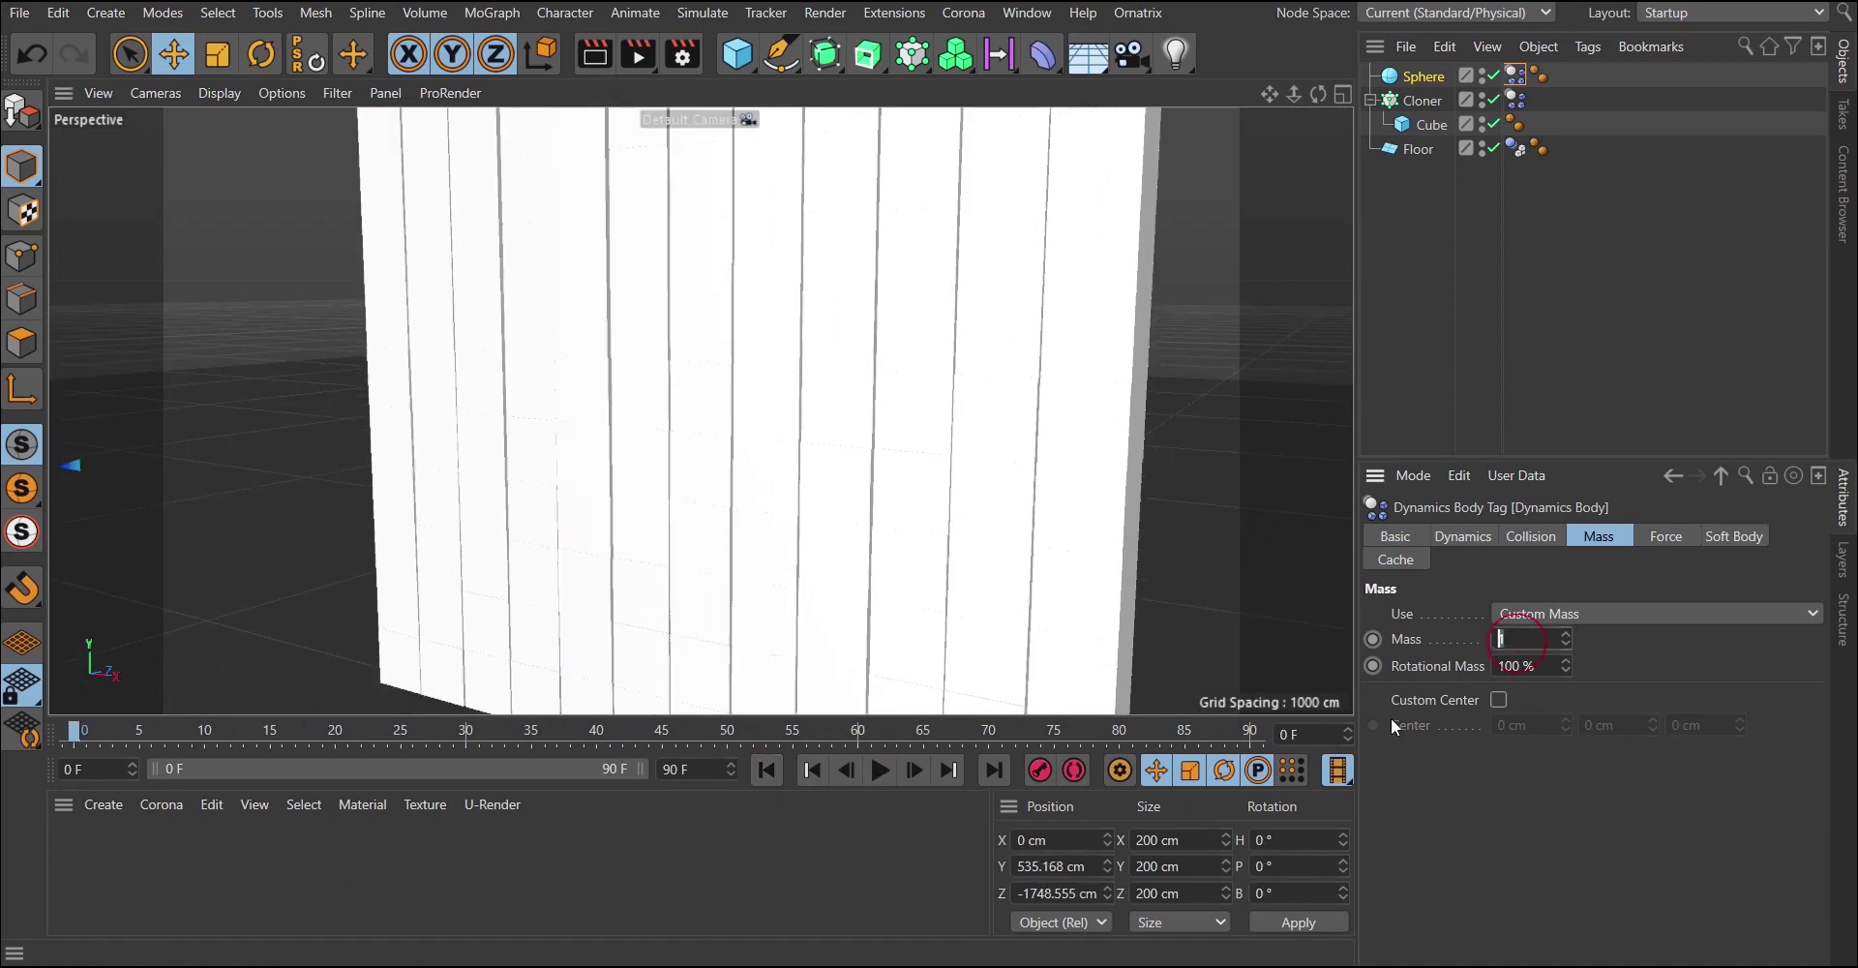
# Set the sphere's mass to 50, play the simulation to check the impact, and return to the first frame.
pyautogui.write('50')
pyautogui.scroll(-6, 1012, 278)
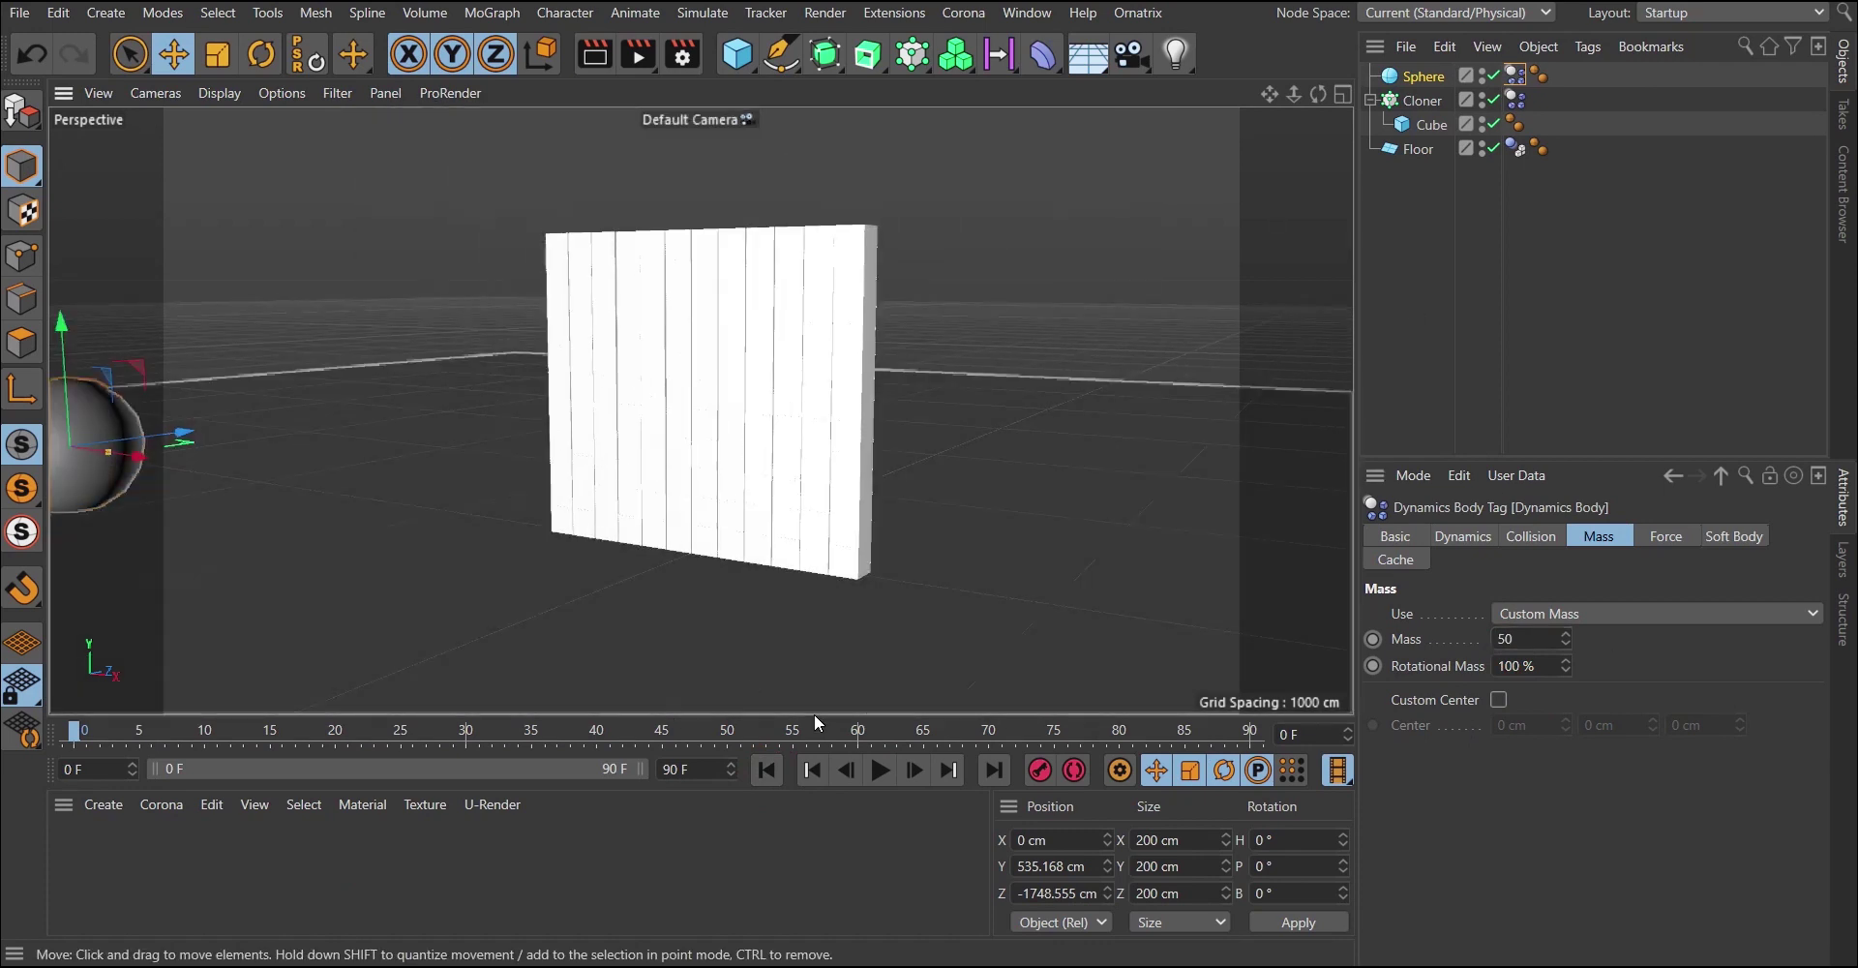
pyautogui.click(880, 774)
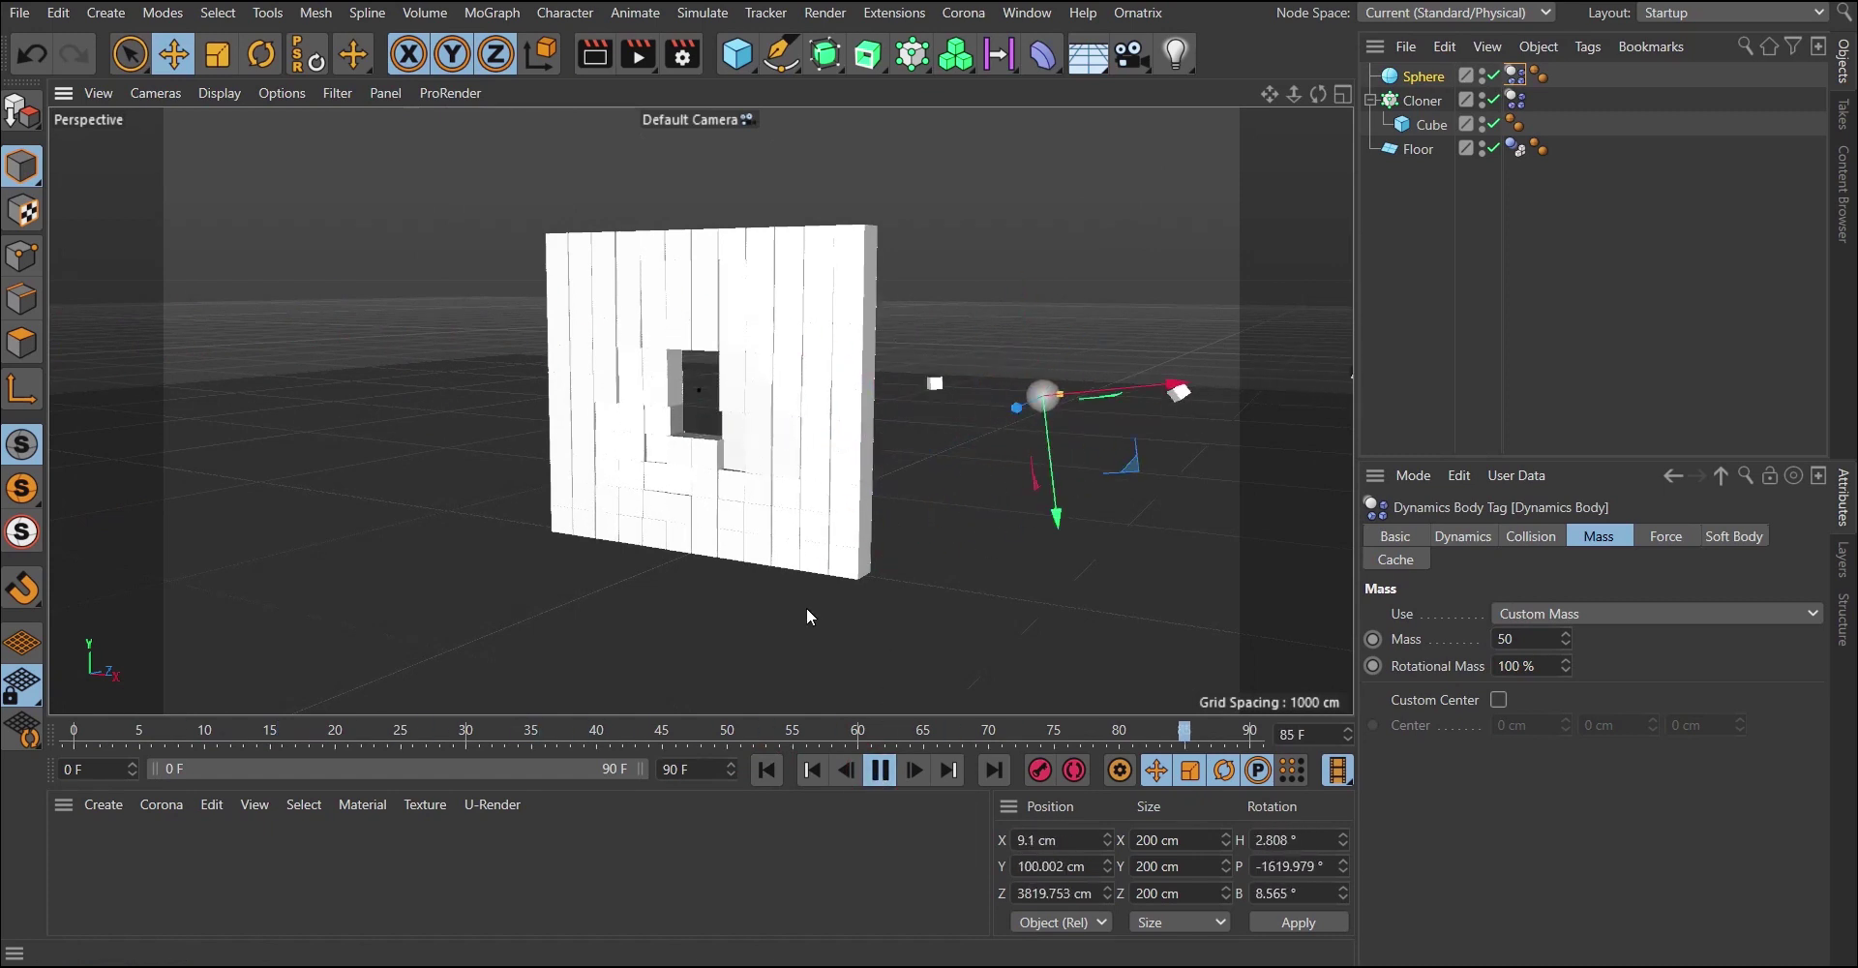
pyautogui.click(881, 772)
pyautogui.click(782, 769)
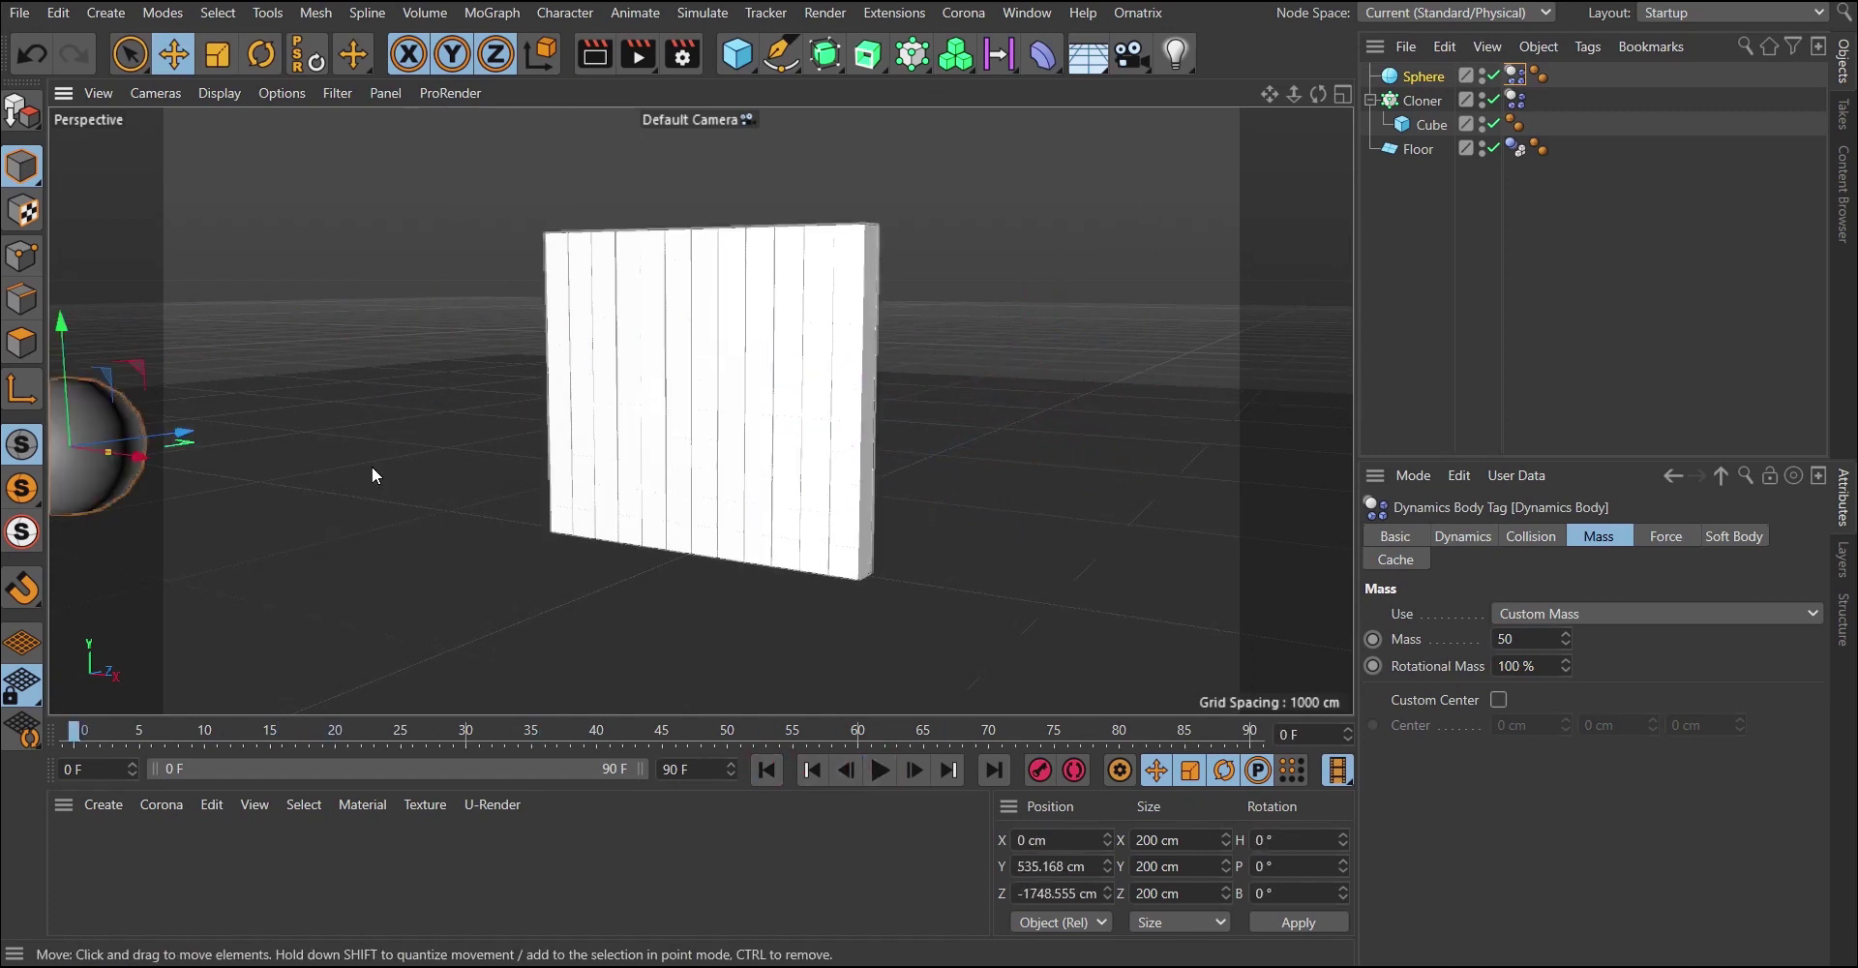
# Enlarge the sphere to a diameter of about 268.8 cm.
pyautogui.scroll(-4, 372, 466)
pyautogui.moveTo(167, 459); pyautogui.dragTo(176, 455)
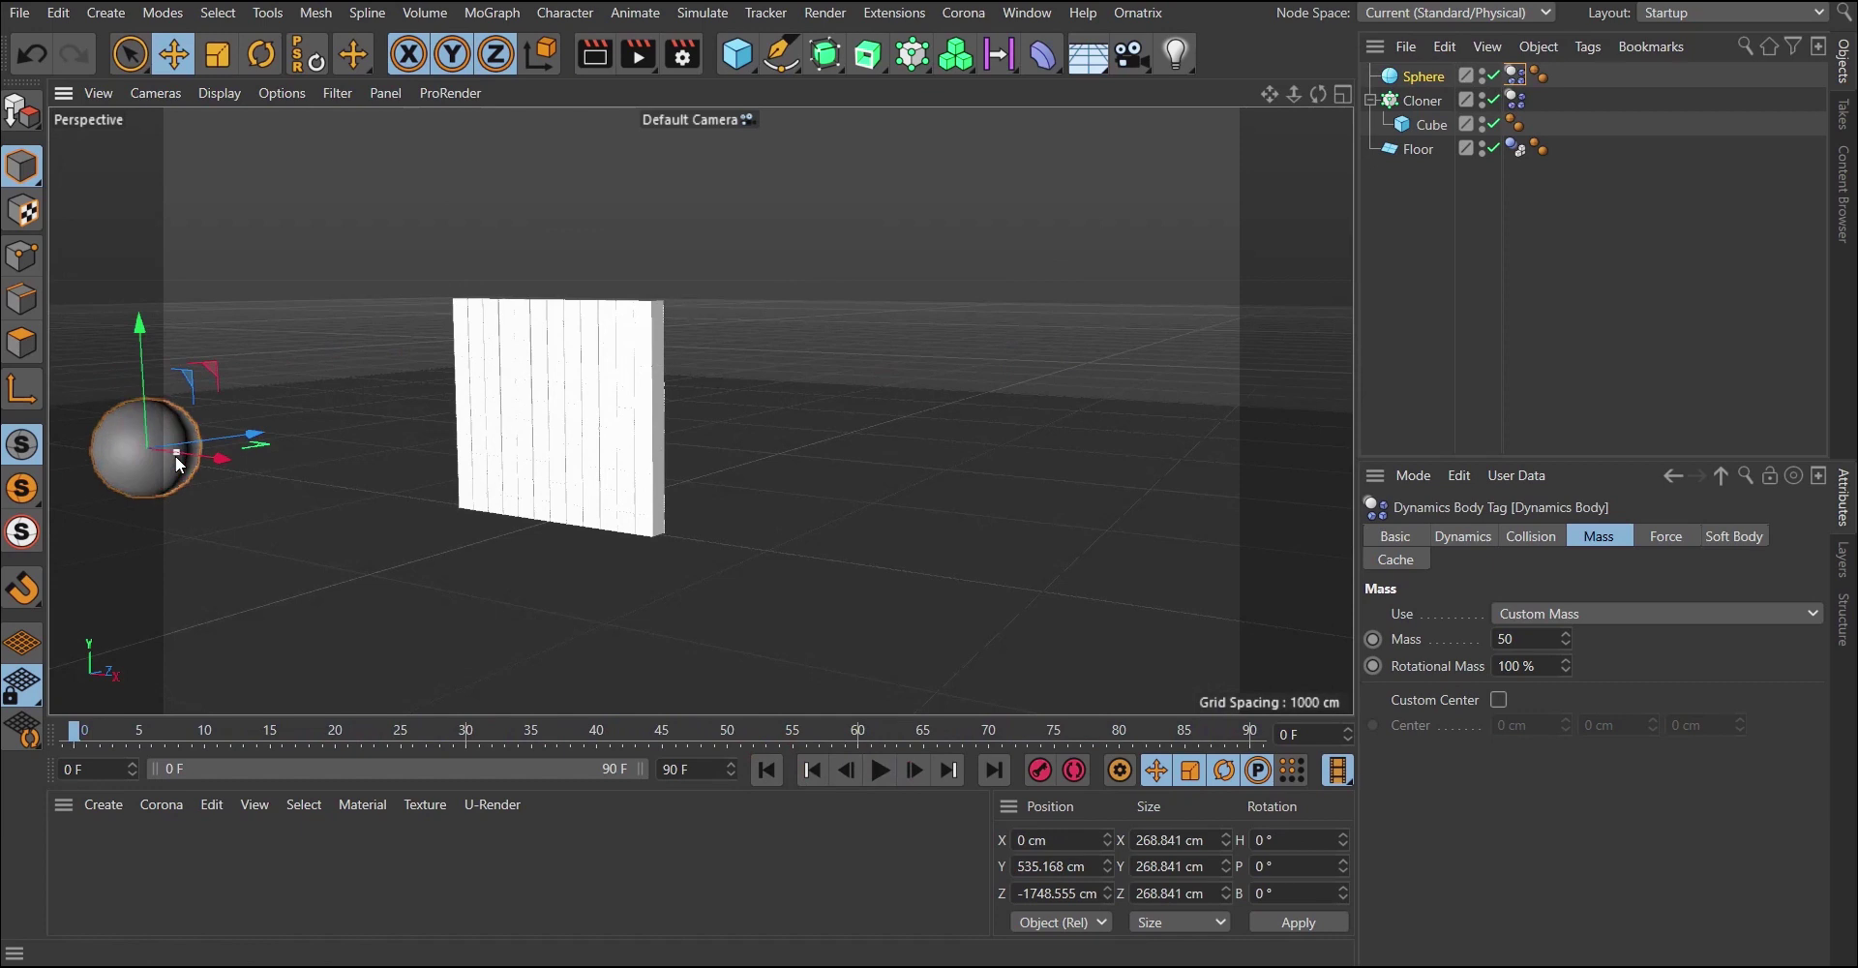
# Play the simulation with the enlarged sphere to check its impact on the wall, and return to the first frame.
pyautogui.scroll(4, 502, 369)
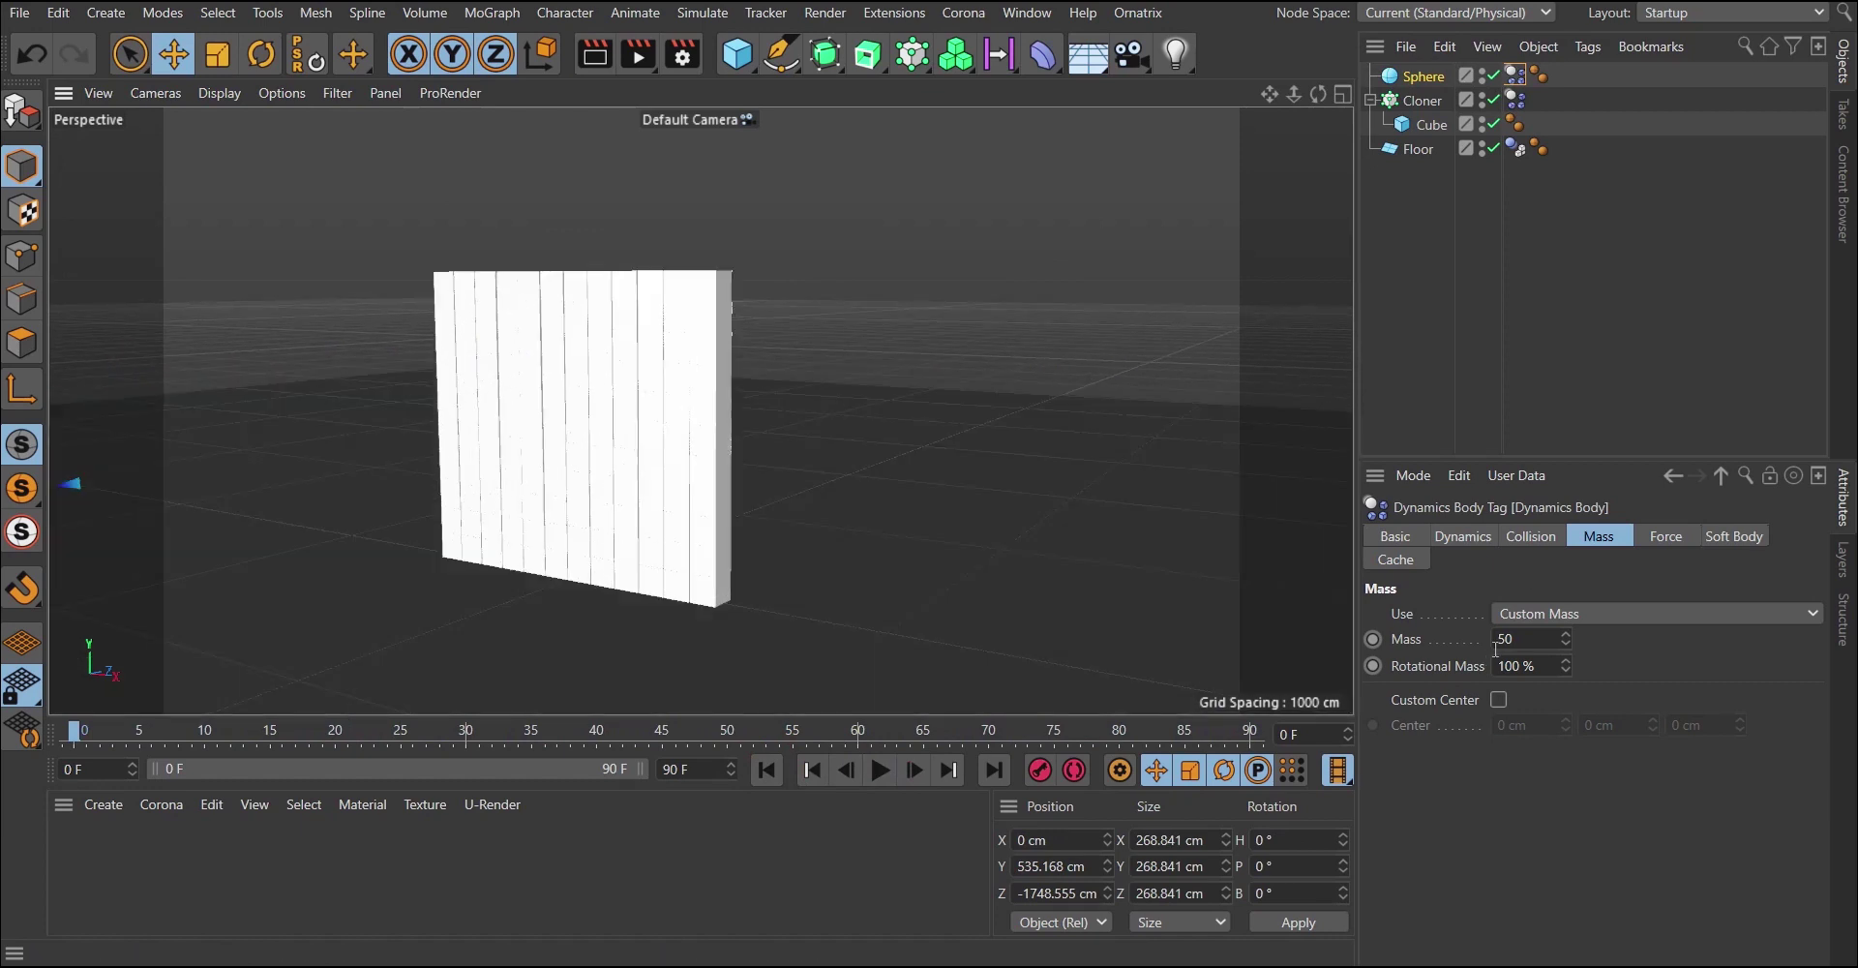
pyautogui.scroll(3, 677, 436)
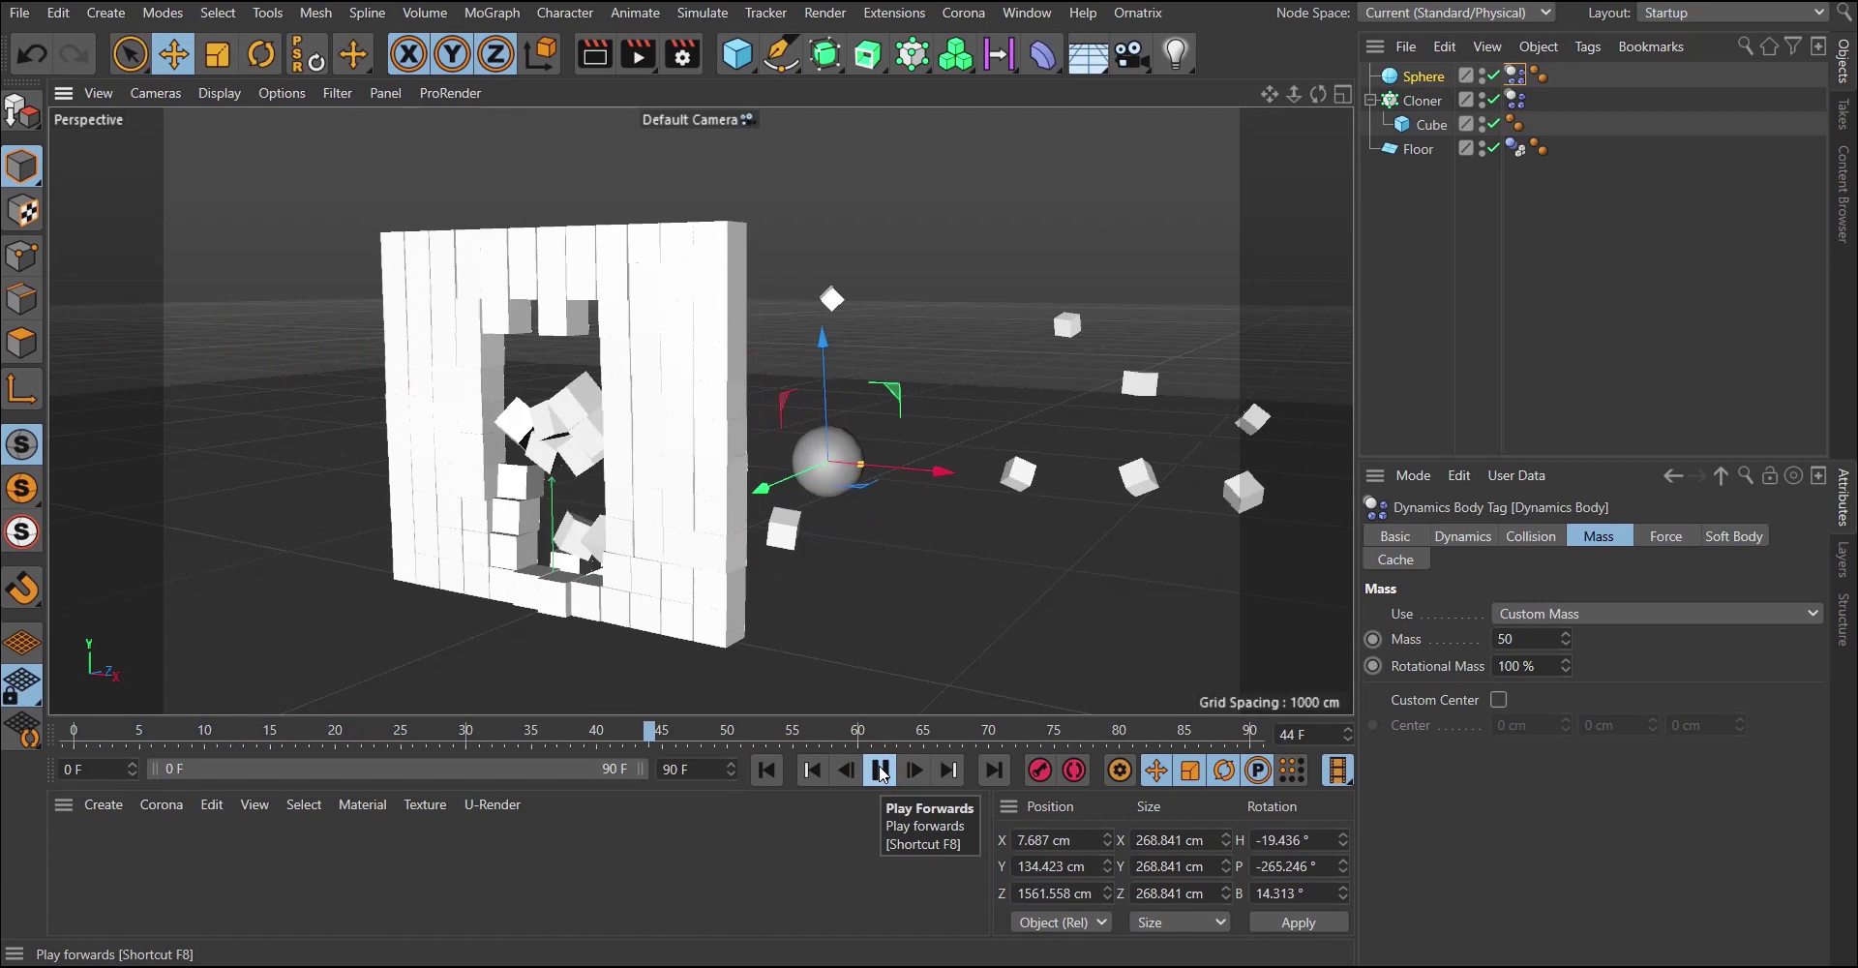
pyautogui.click(881, 770)
pyautogui.click(766, 767)
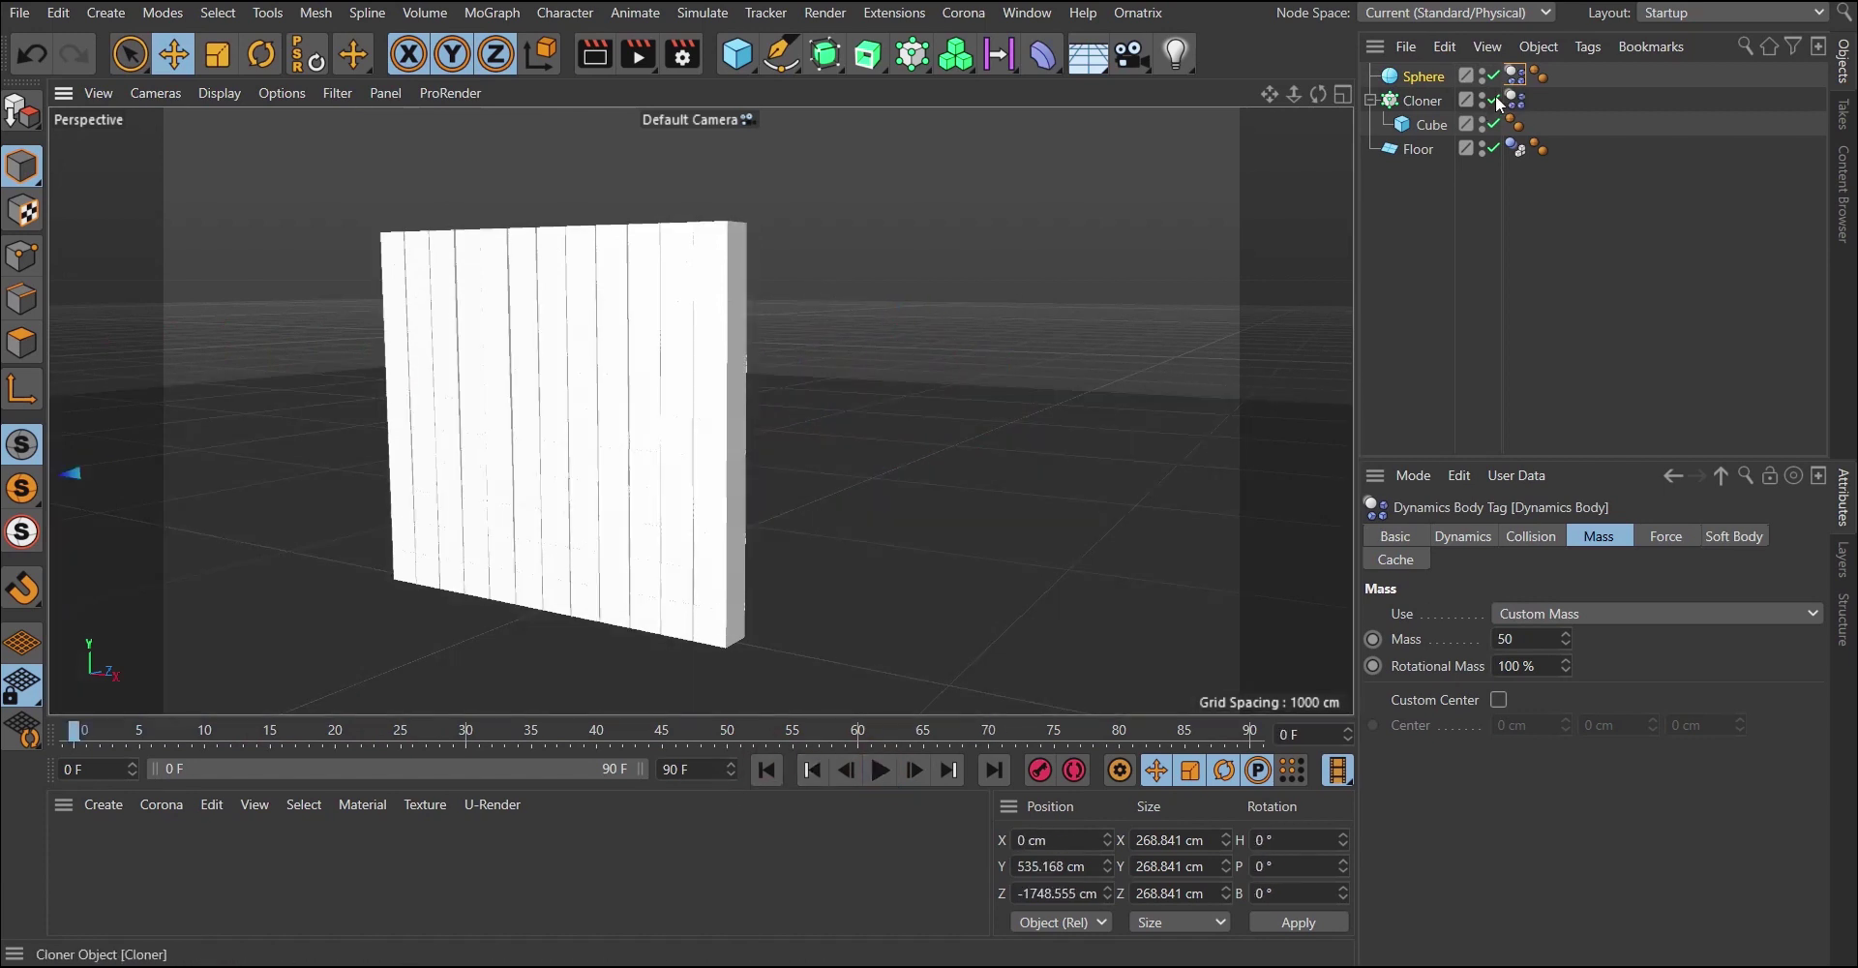
# Show the force settings of the Cloner's dynamics body tag.
pyautogui.click(1533, 537)
pyautogui.click(1588, 540)
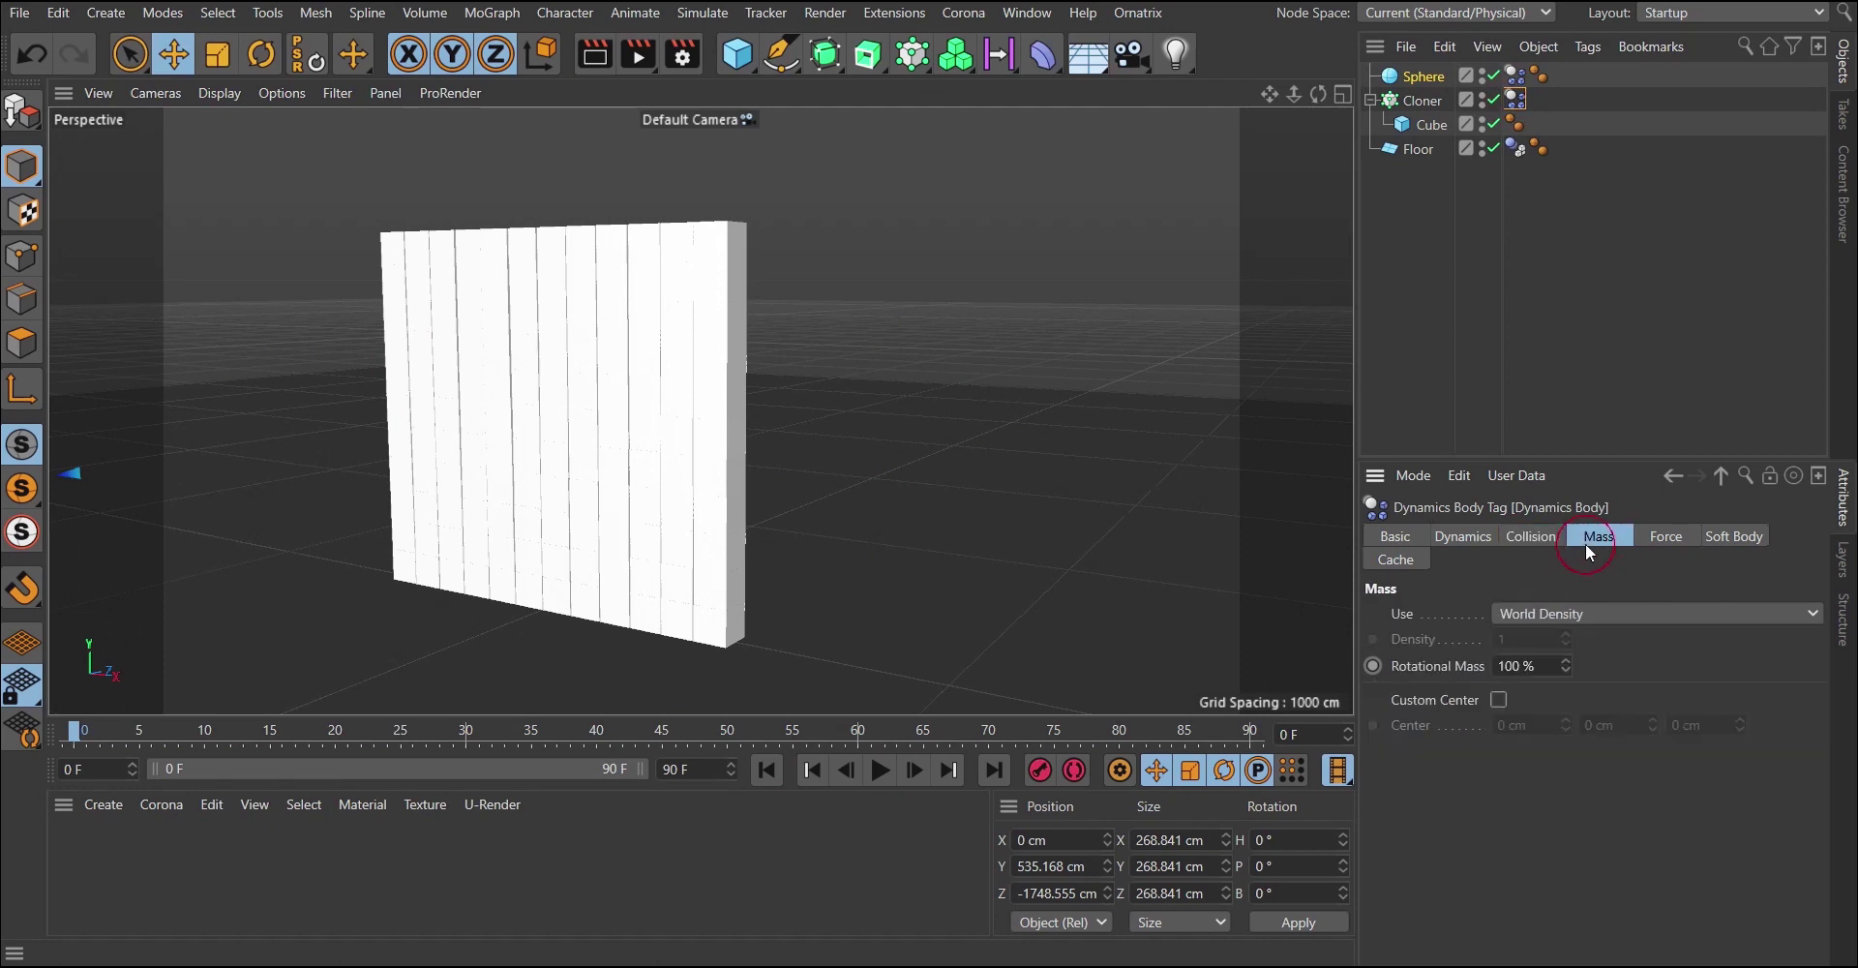
pyautogui.click(1670, 537)
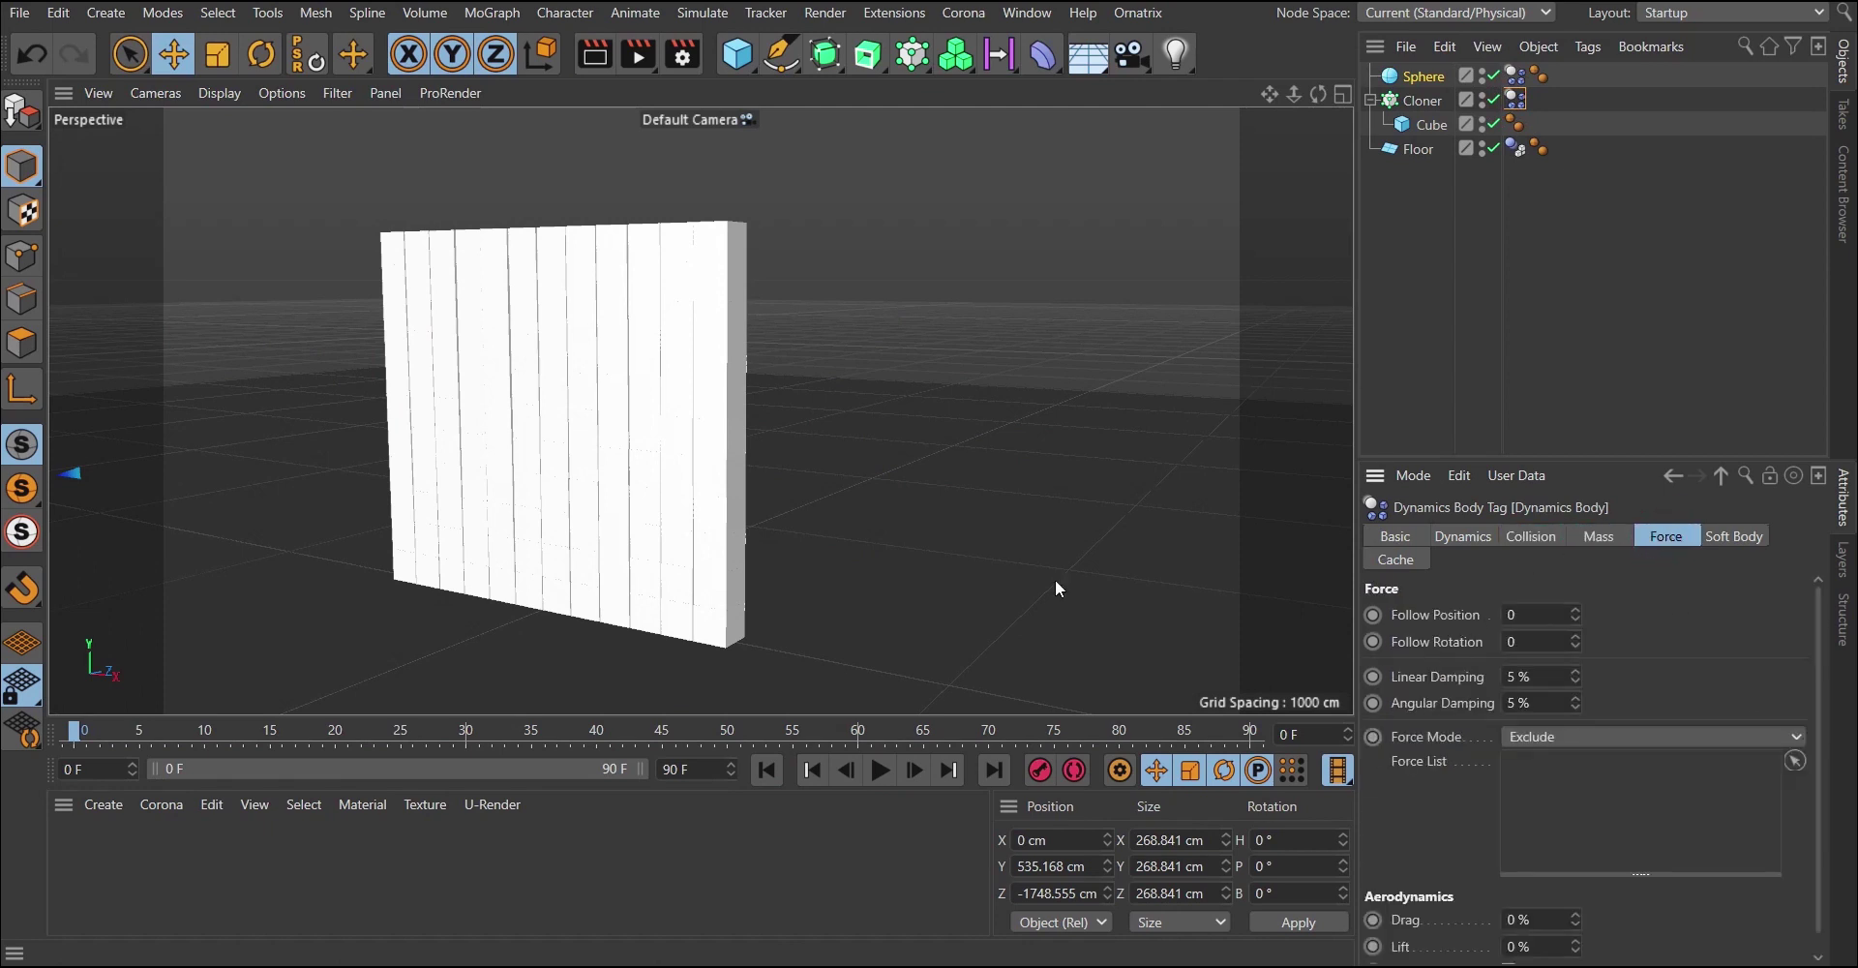
# Play the simulation and examine up close how the wall's cubes fall without any follow force.
pyautogui.scroll(3, 624, 410)
pyautogui.keyDown('alt'); pyautogui.moveTo(686, 385); pyautogui.dragTo(792, 392, button='middle'); pyautogui.keyUp('alt')
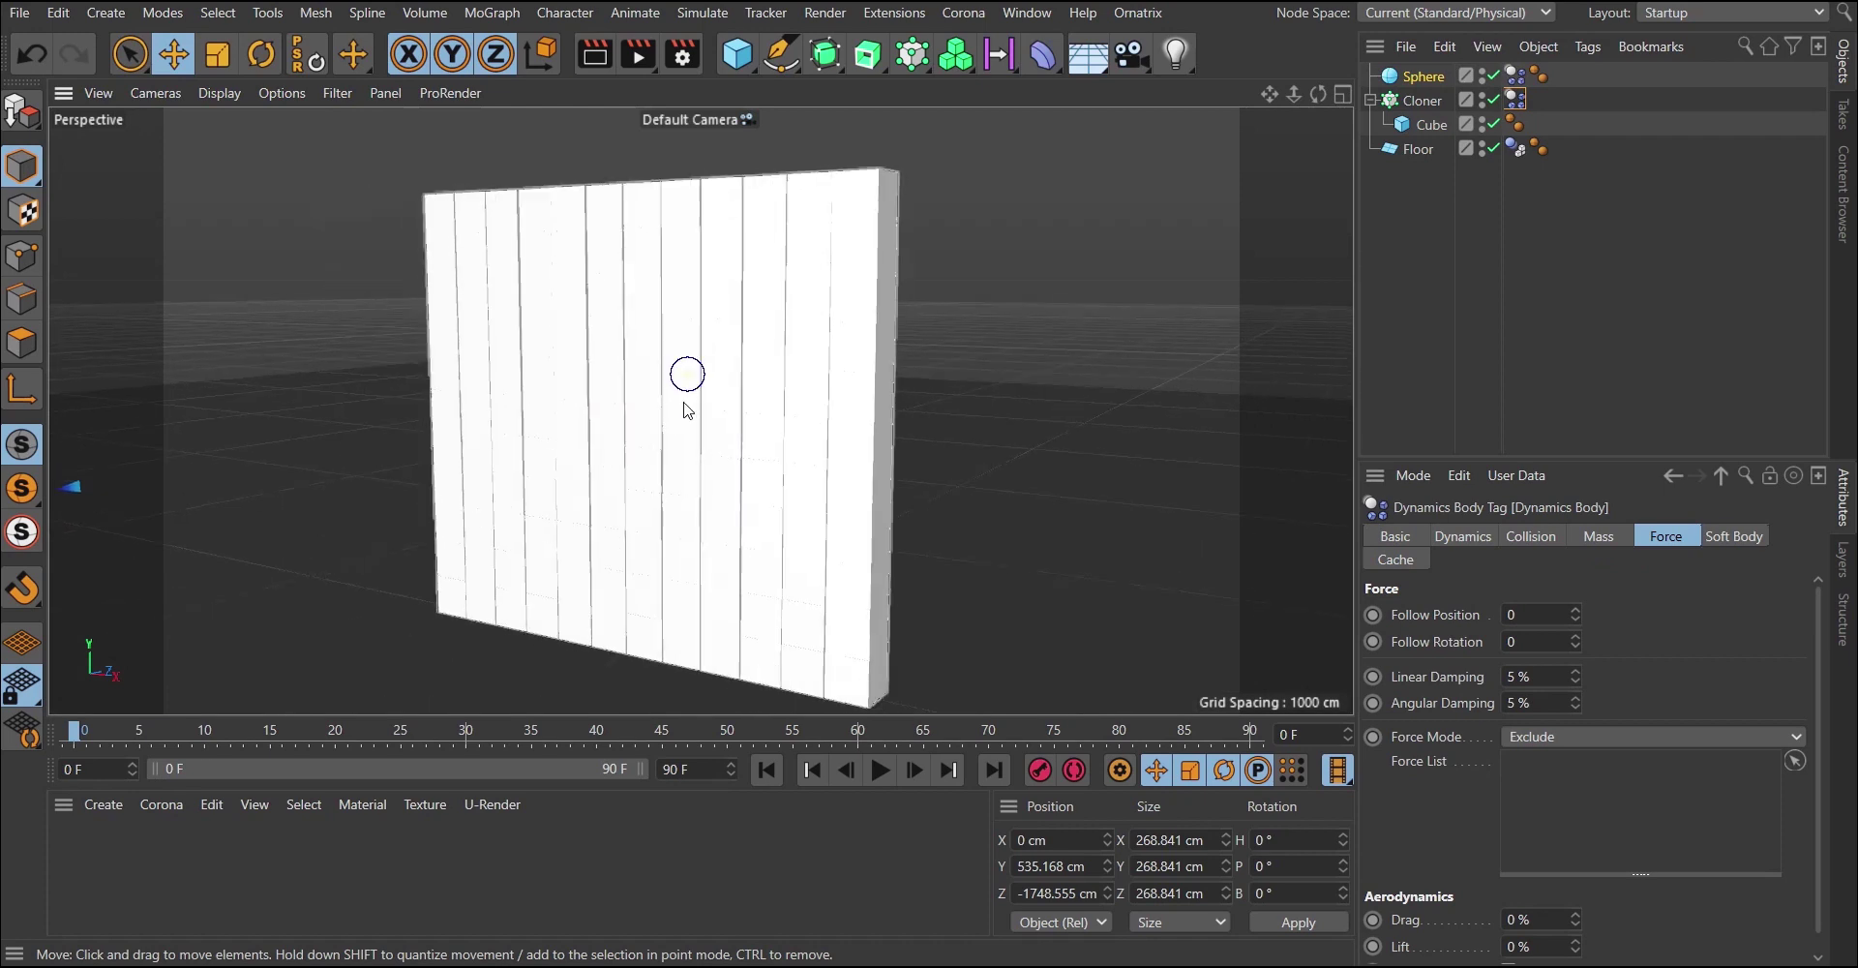
pyautogui.scroll(-2, 684, 402)
pyautogui.click(886, 774)
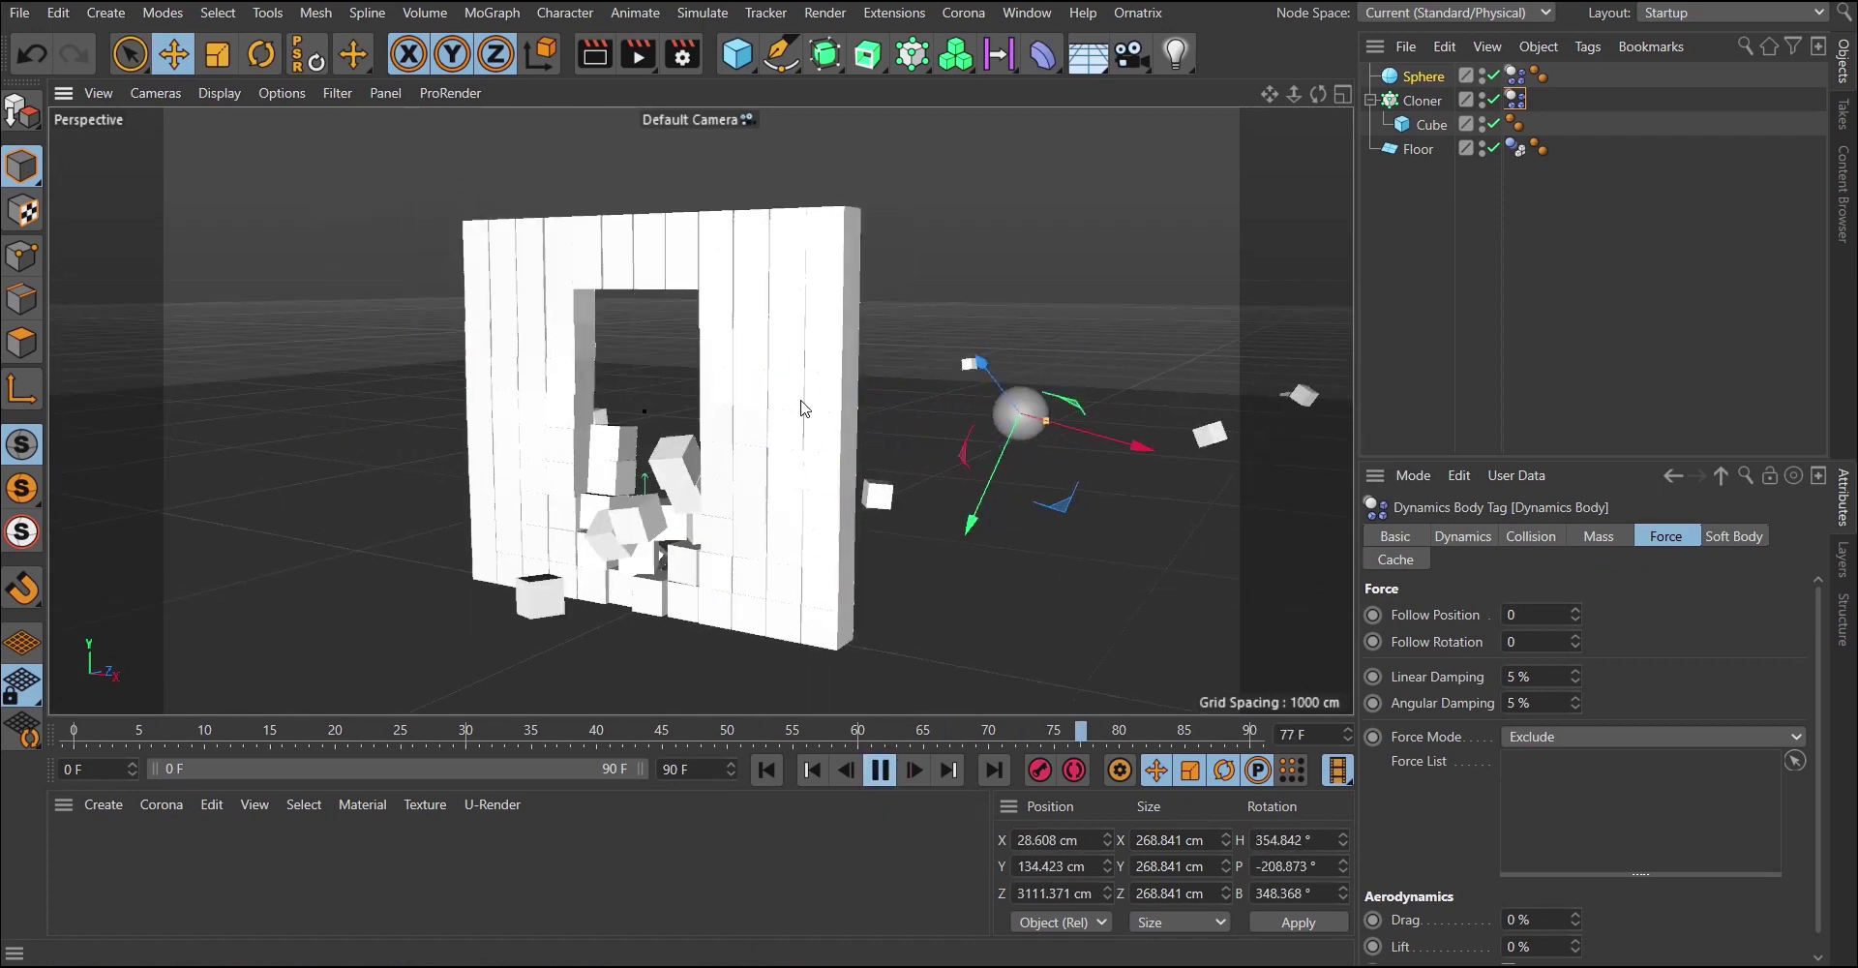
pyautogui.scroll(3, 656, 407)
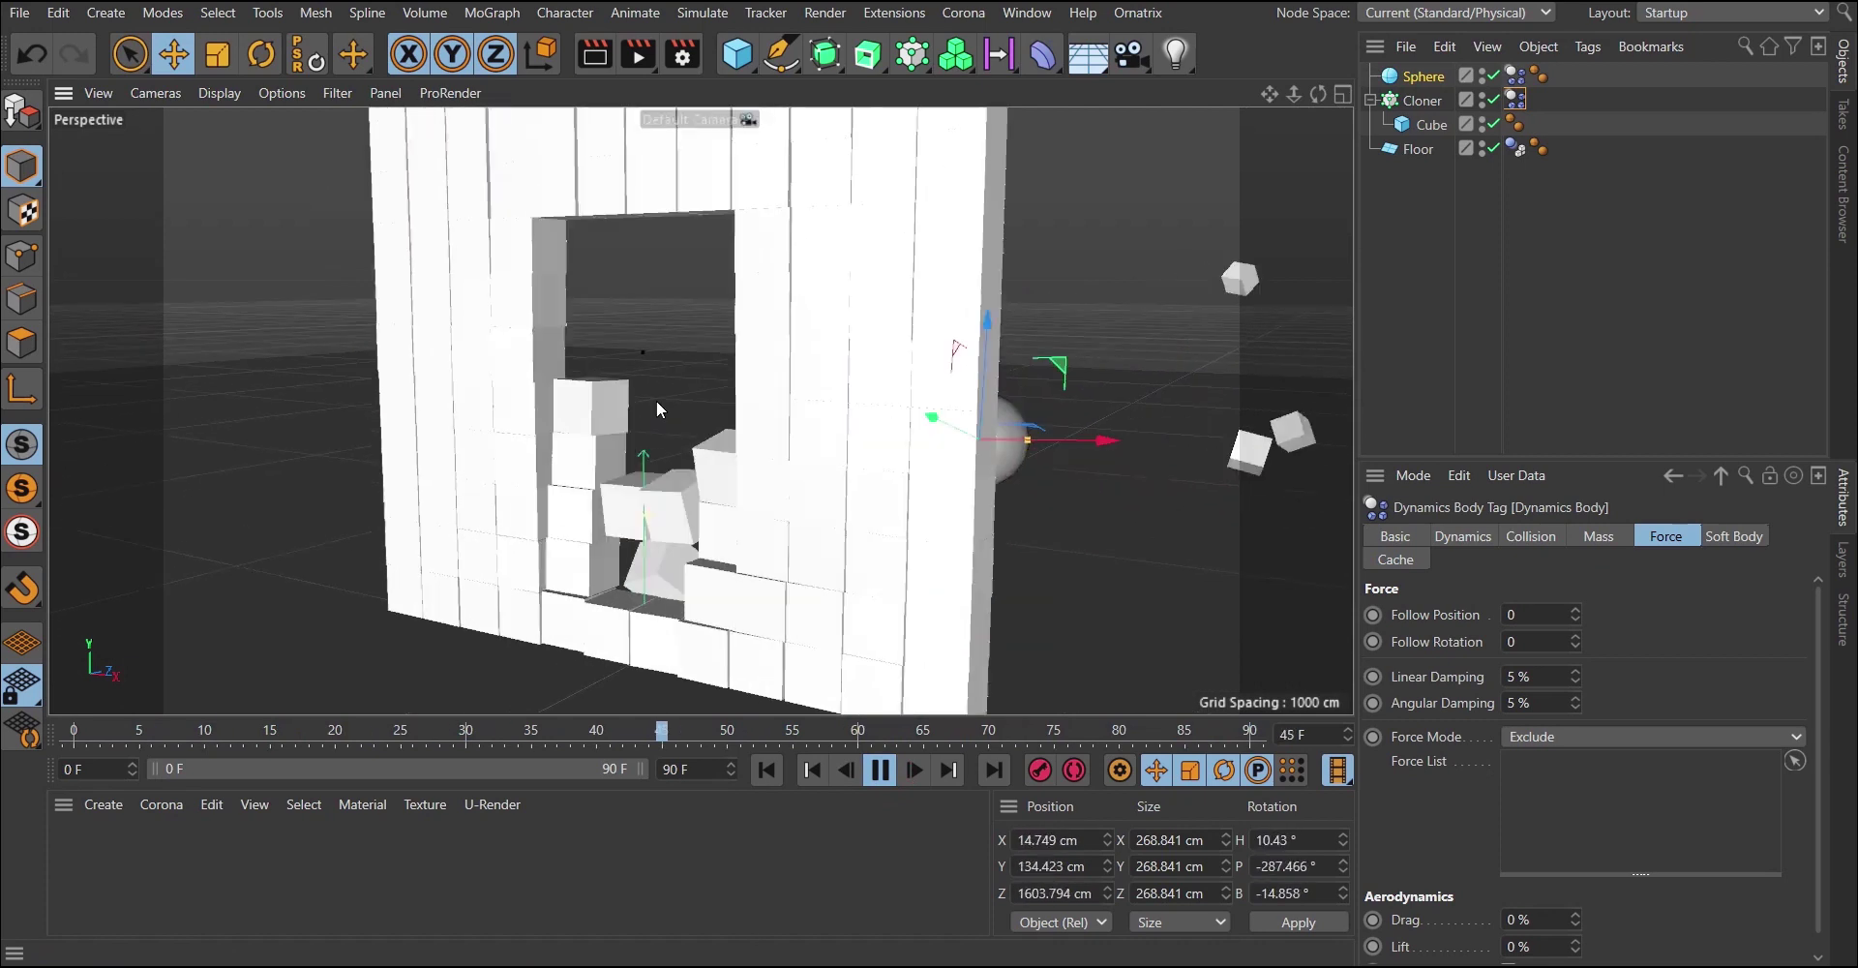
pyautogui.scroll(-2, 659, 444)
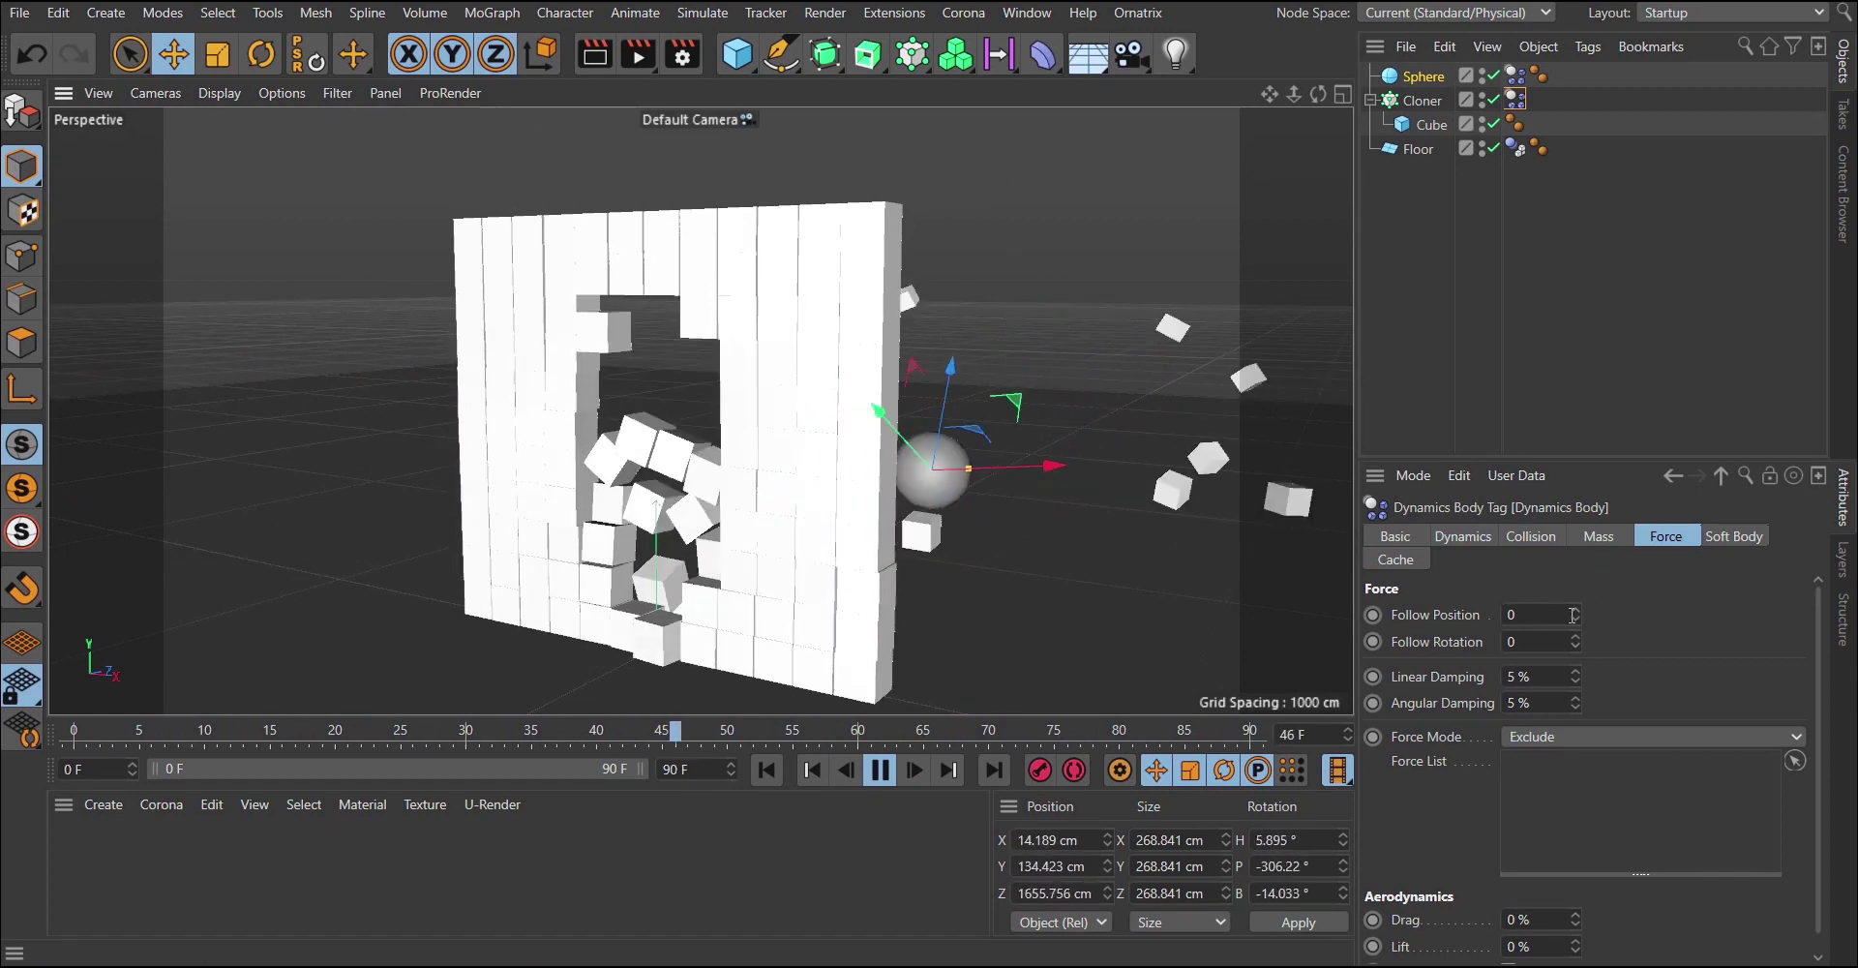
# Set the Cloner's Follow Position to 2, play the simulation to check the wall's reaction, and return to the first frame.
pyautogui.moveTo(1549, 617); pyautogui.dragTo(1408, 625)
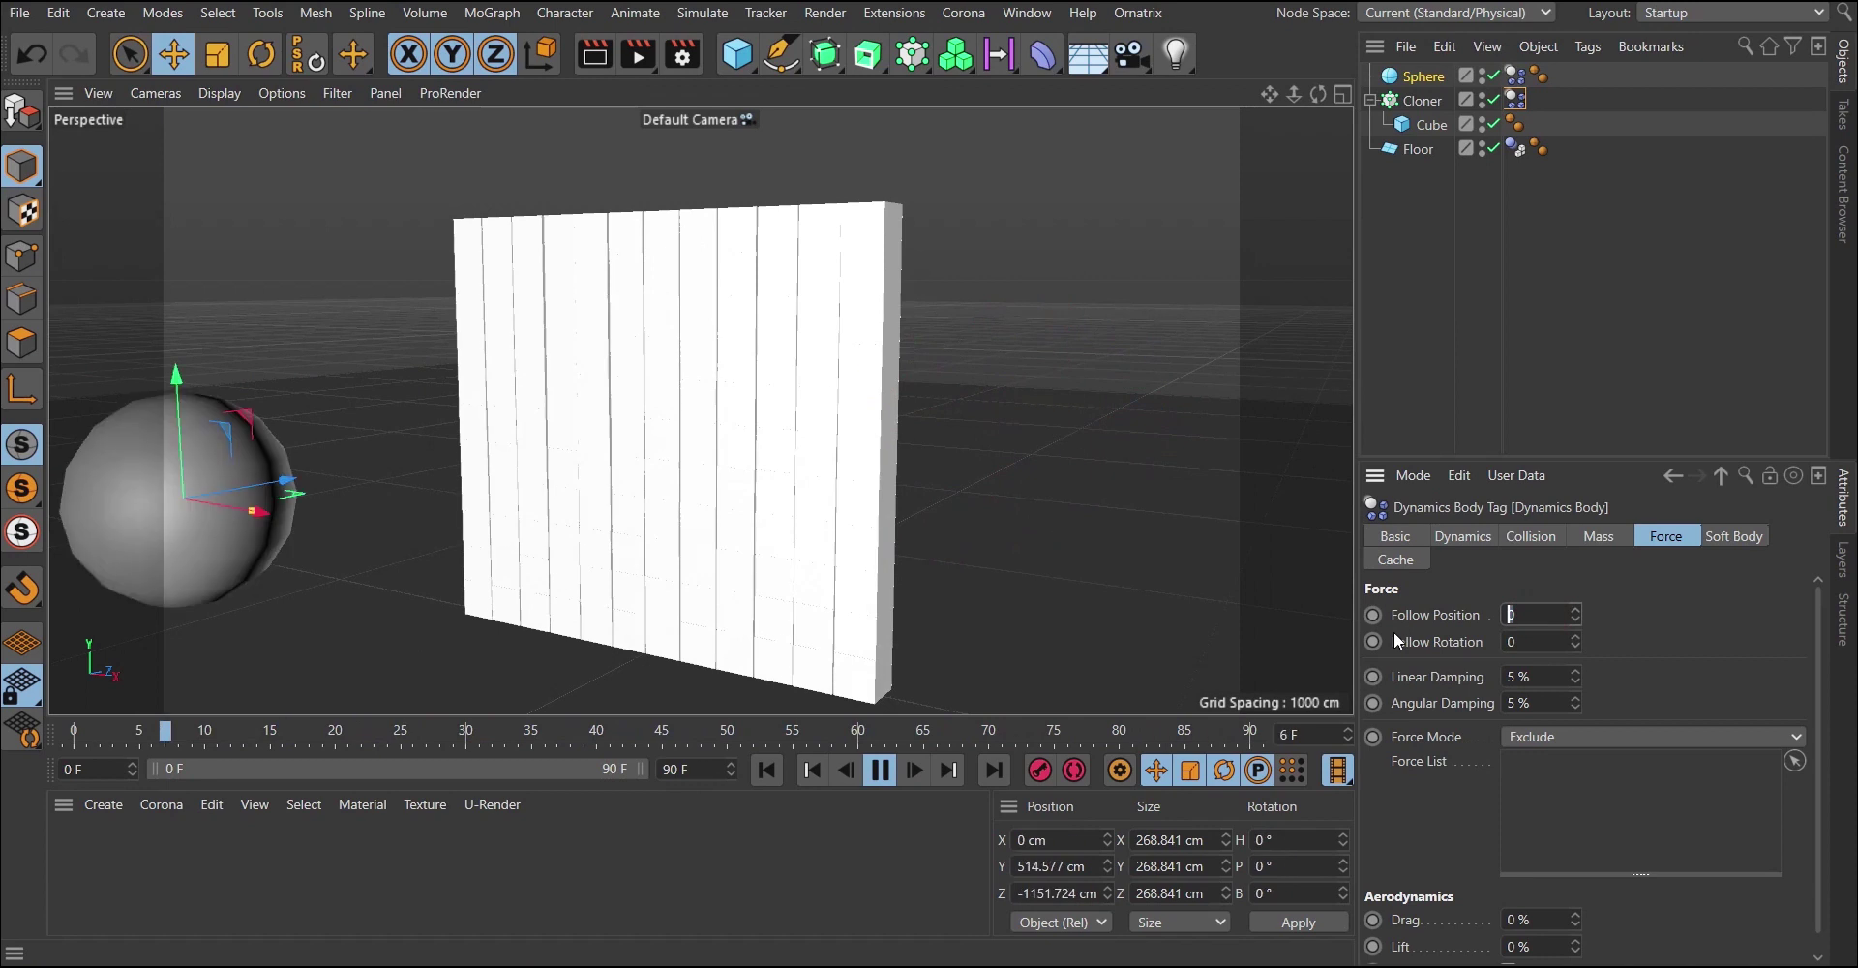
pyautogui.write('2')
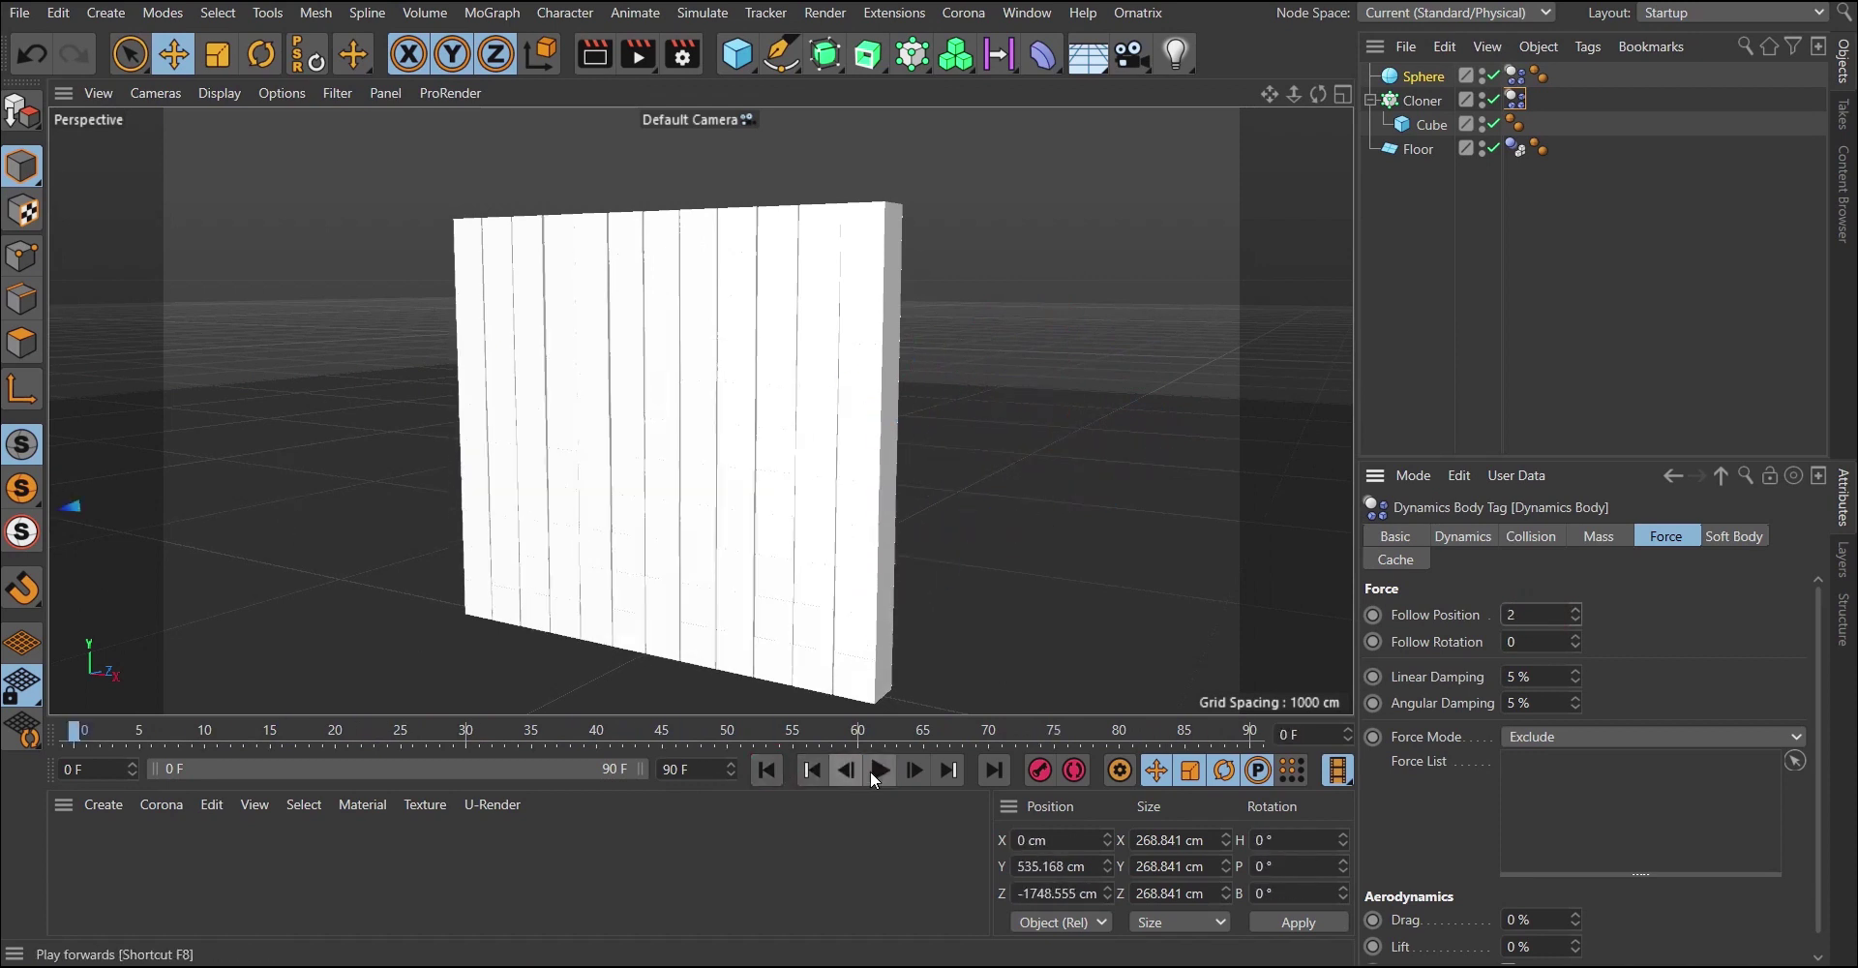
pyautogui.click(870, 771)
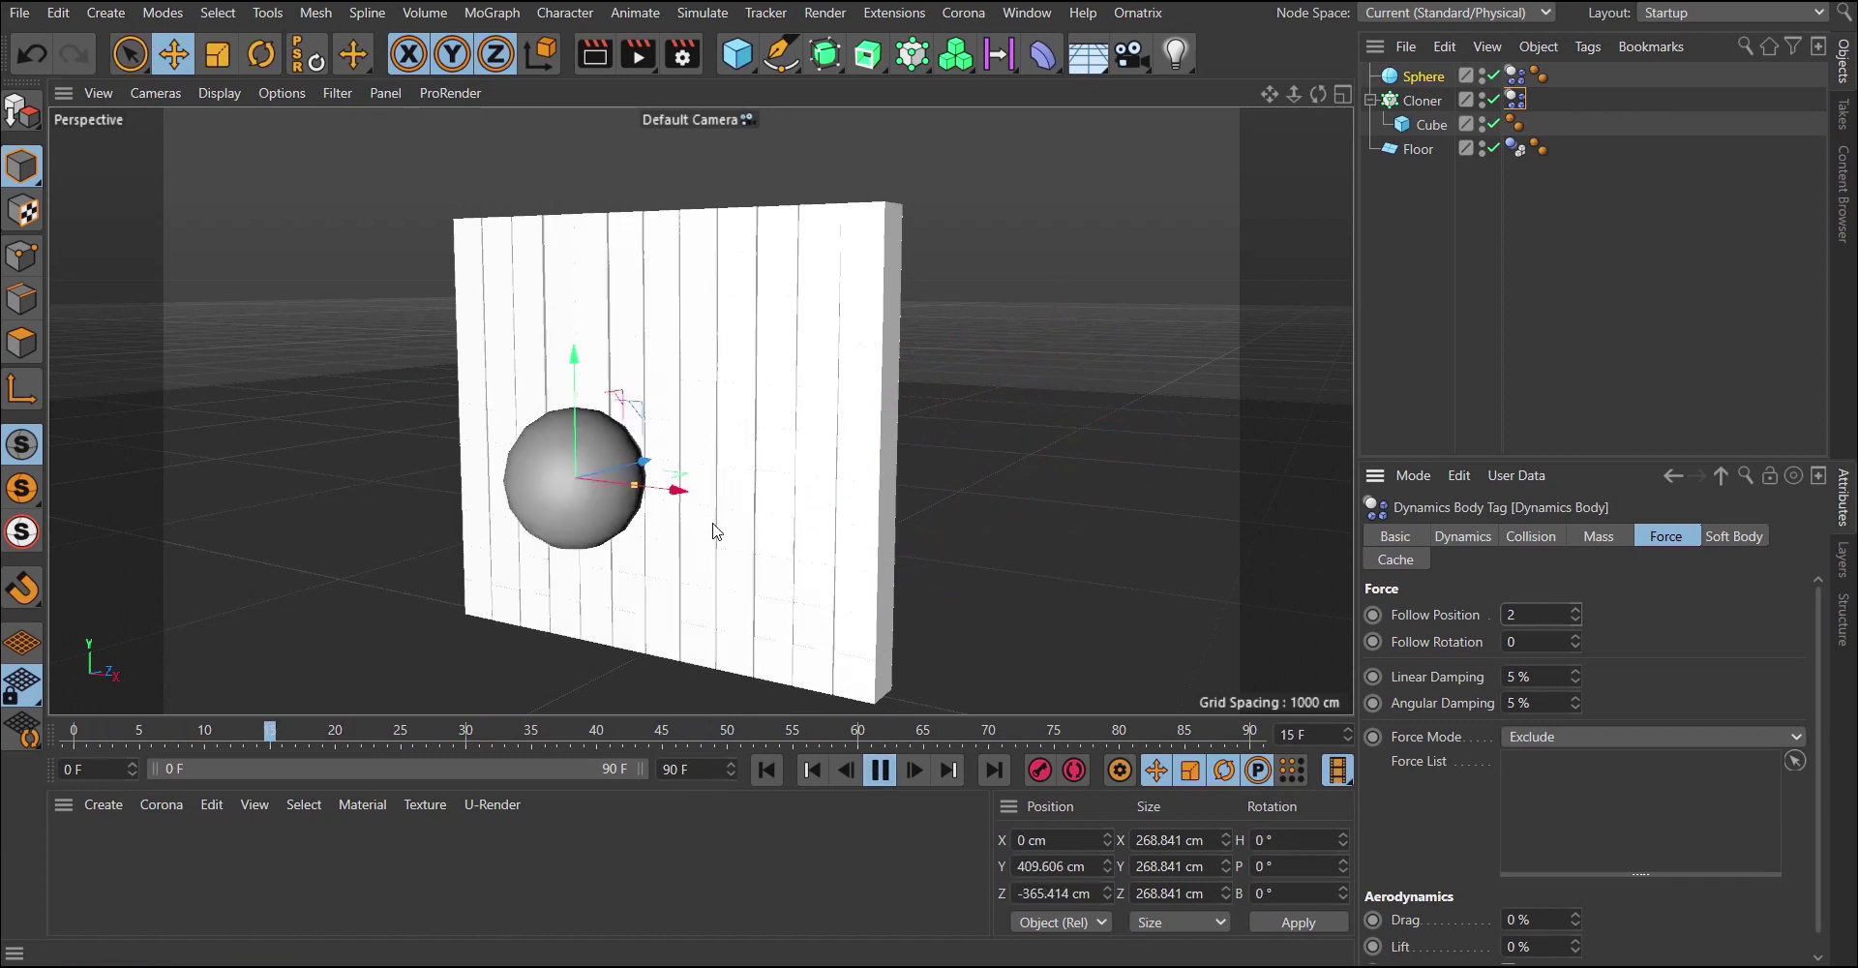
pyautogui.click(883, 770)
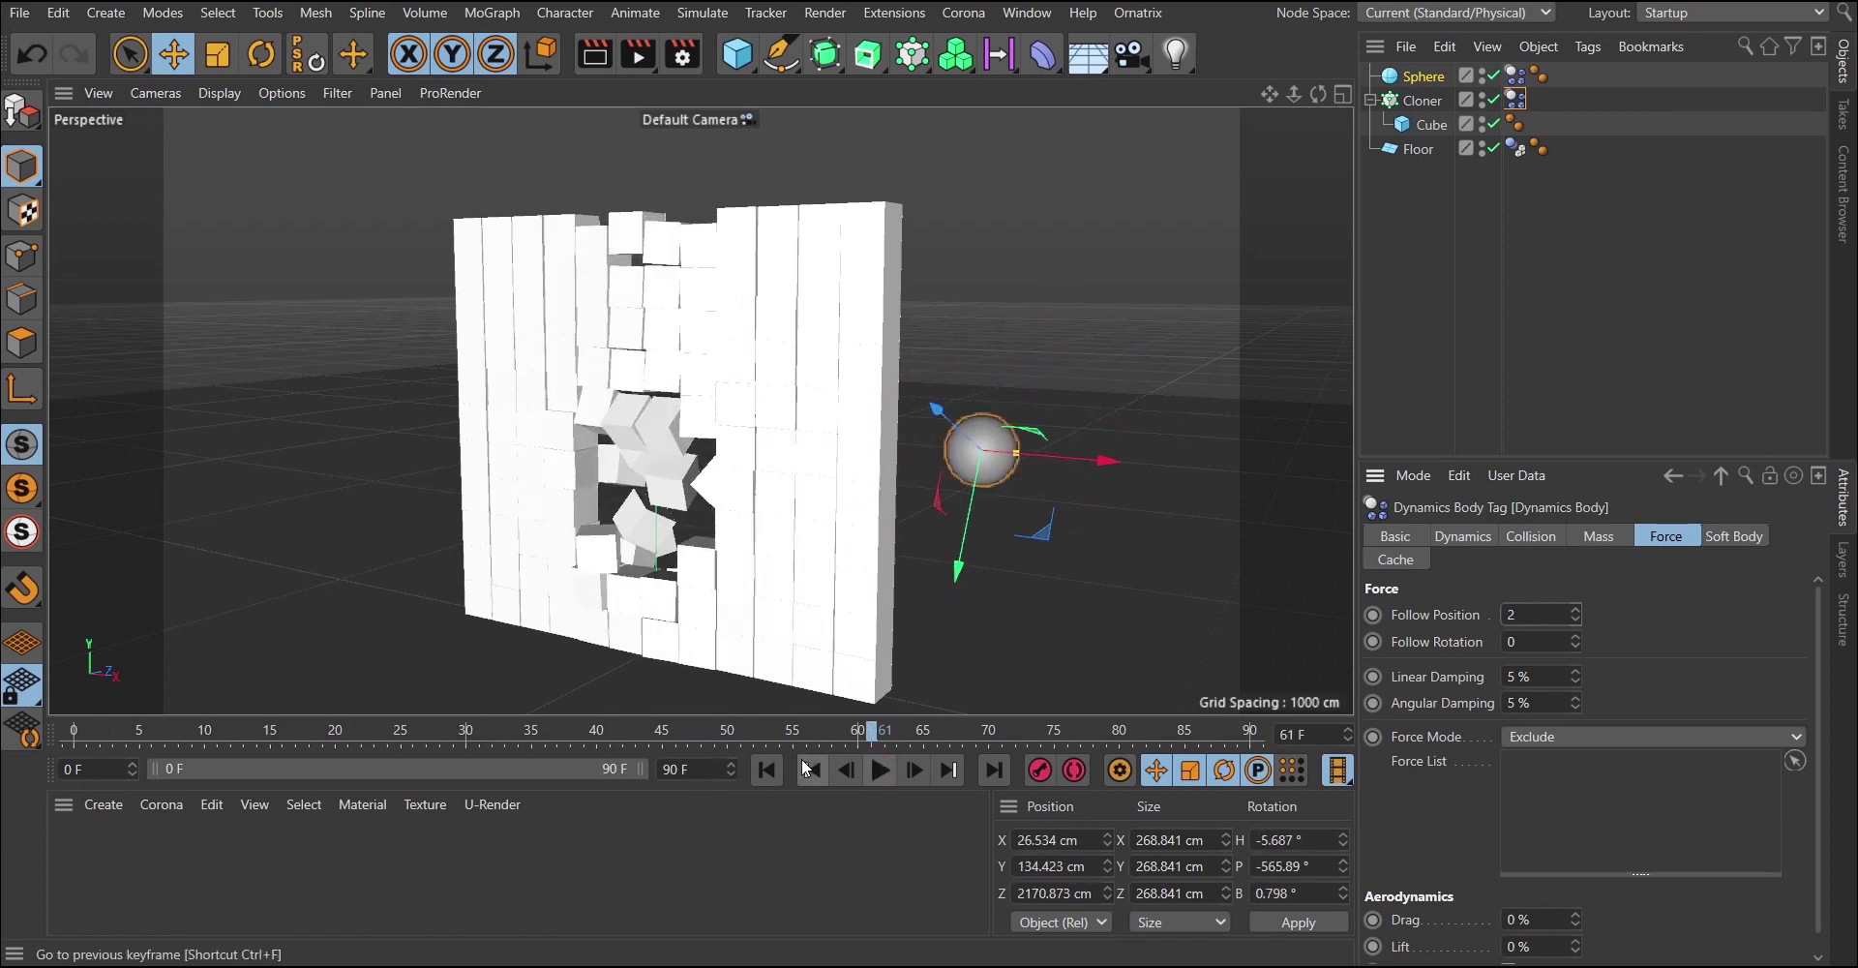
pyautogui.click(768, 770)
# Set the Cloner's Follow Position to 20, play the simulation to check the wall's reaction, and return to the first frame.
pyautogui.write('2')
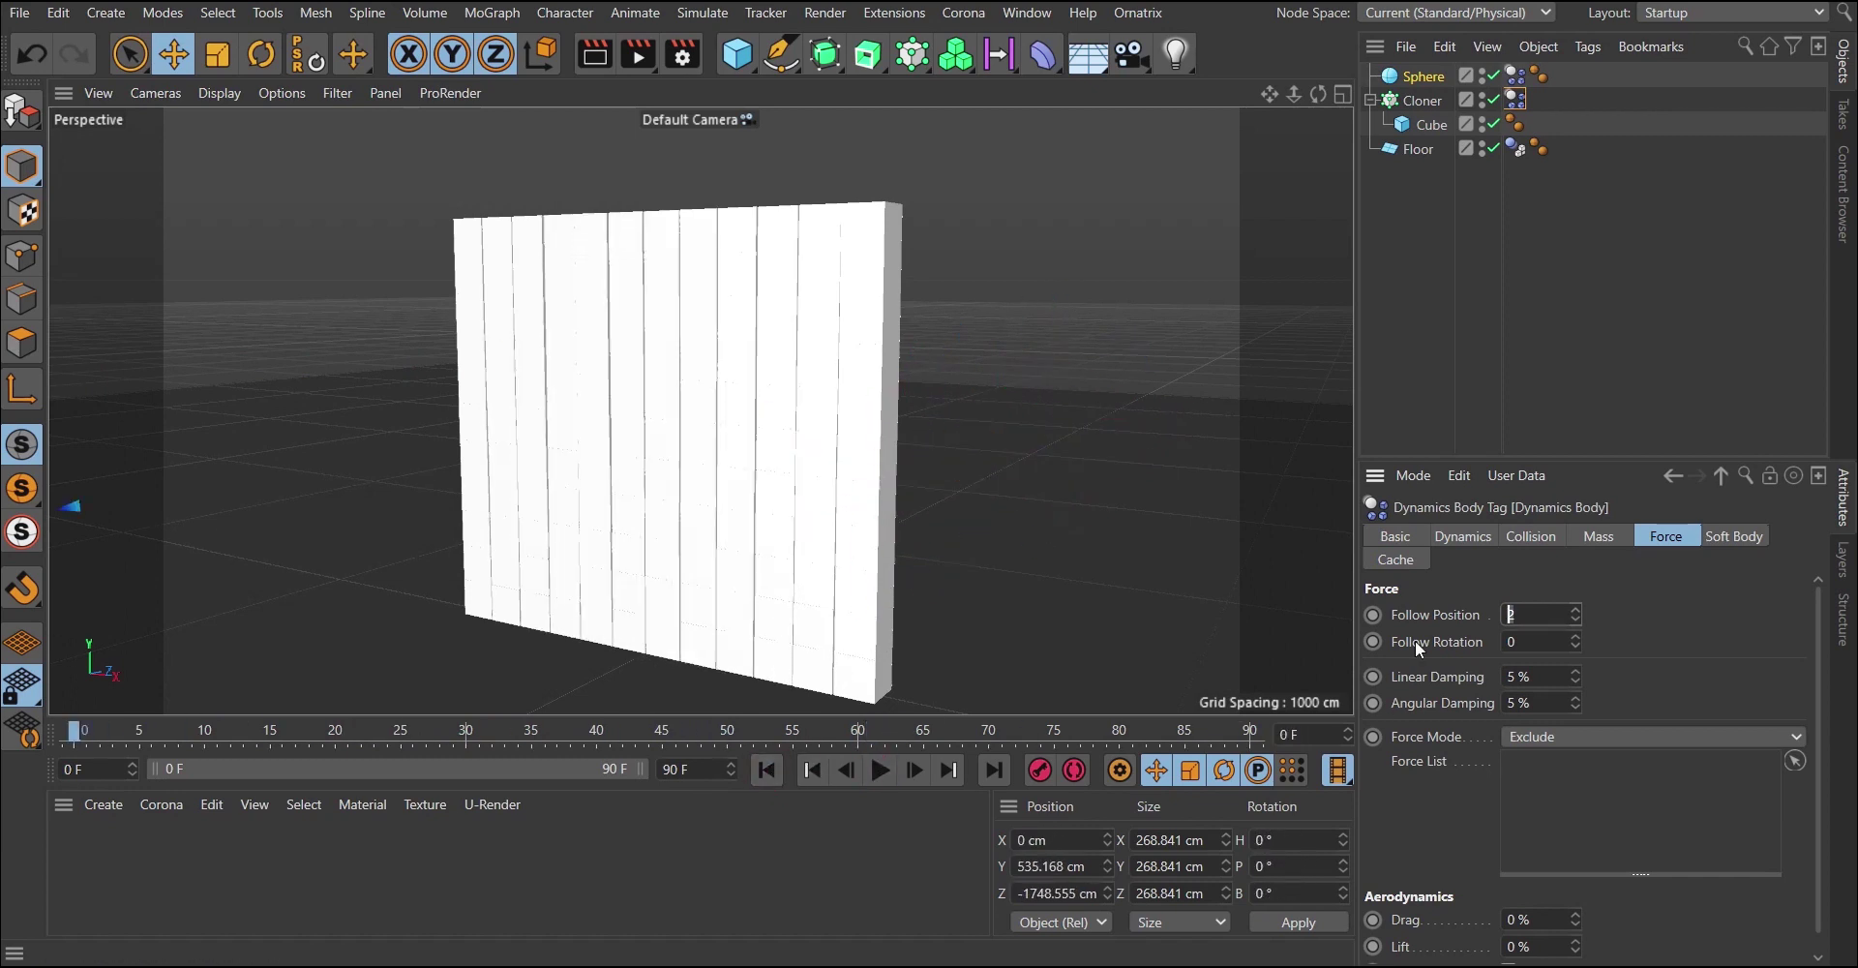
pyautogui.write('0')
pyautogui.press('Return')
pyautogui.click(885, 768)
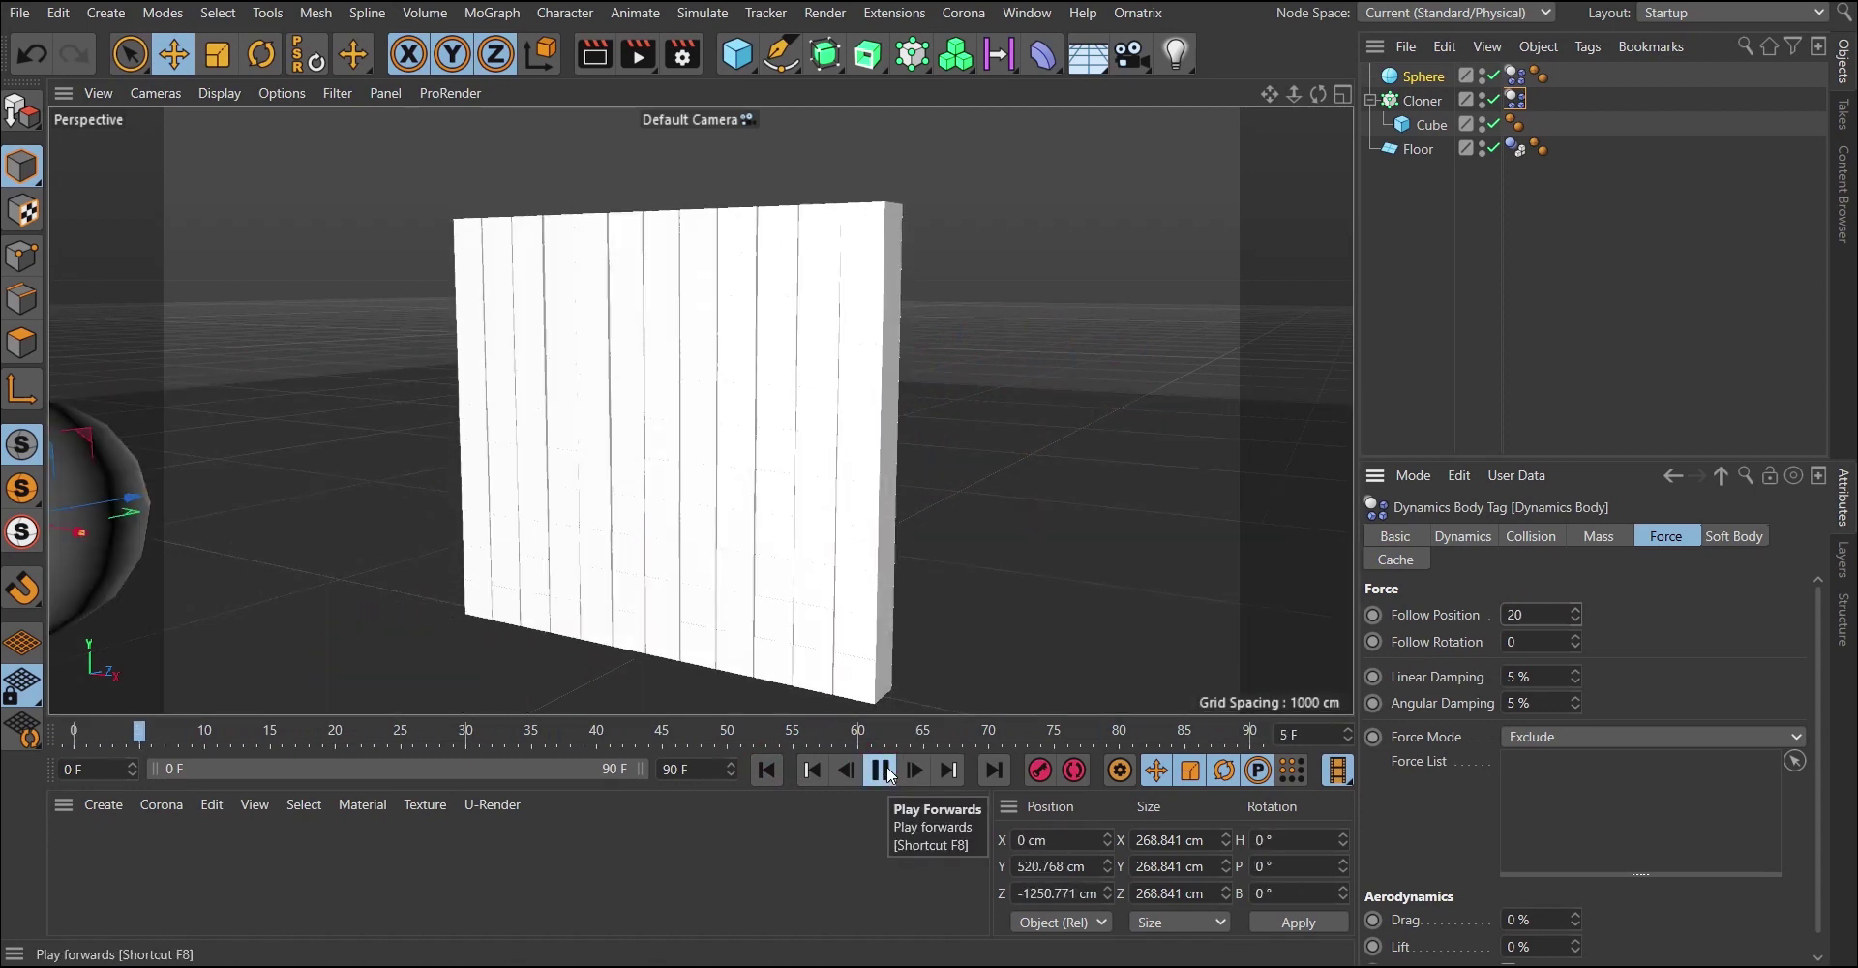
pyautogui.click(879, 770)
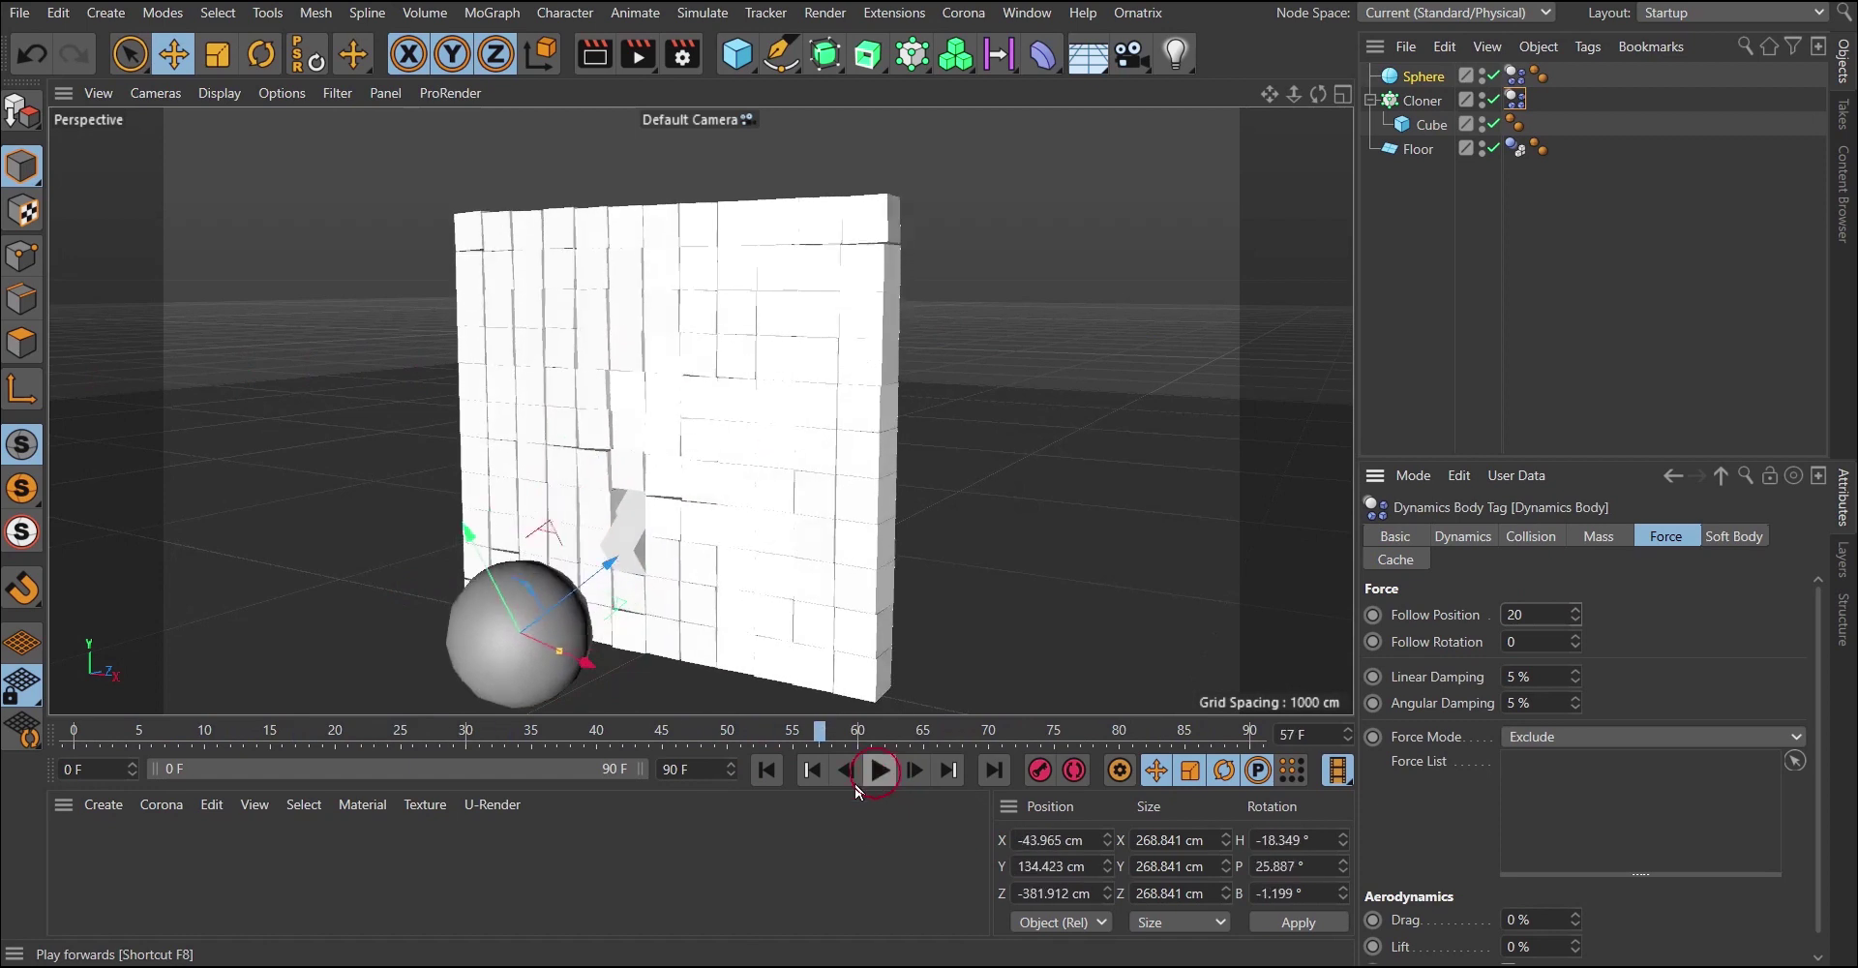
pyautogui.click(770, 771)
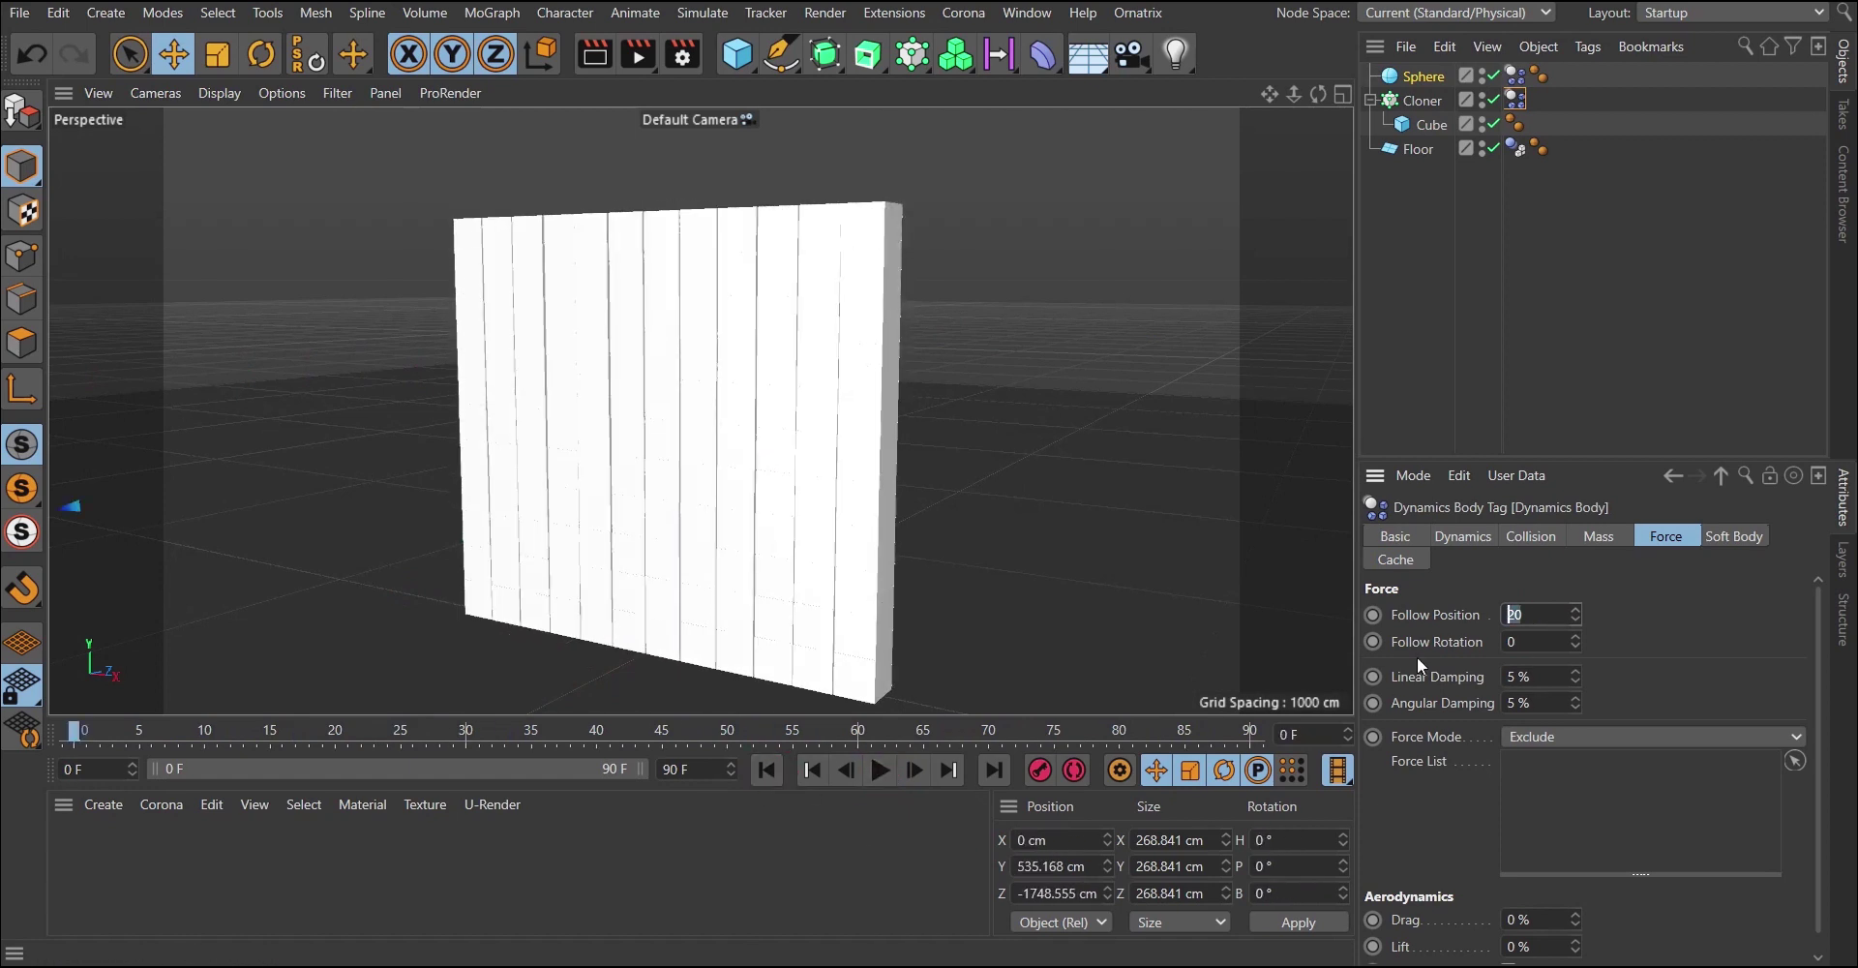
# Set the Cloner's Follow Position and Follow Rotation to 0.5 each, and play the simulation.
pyautogui.write('0.5')
pyautogui.press('Tab')
pyautogui.write('0.5')
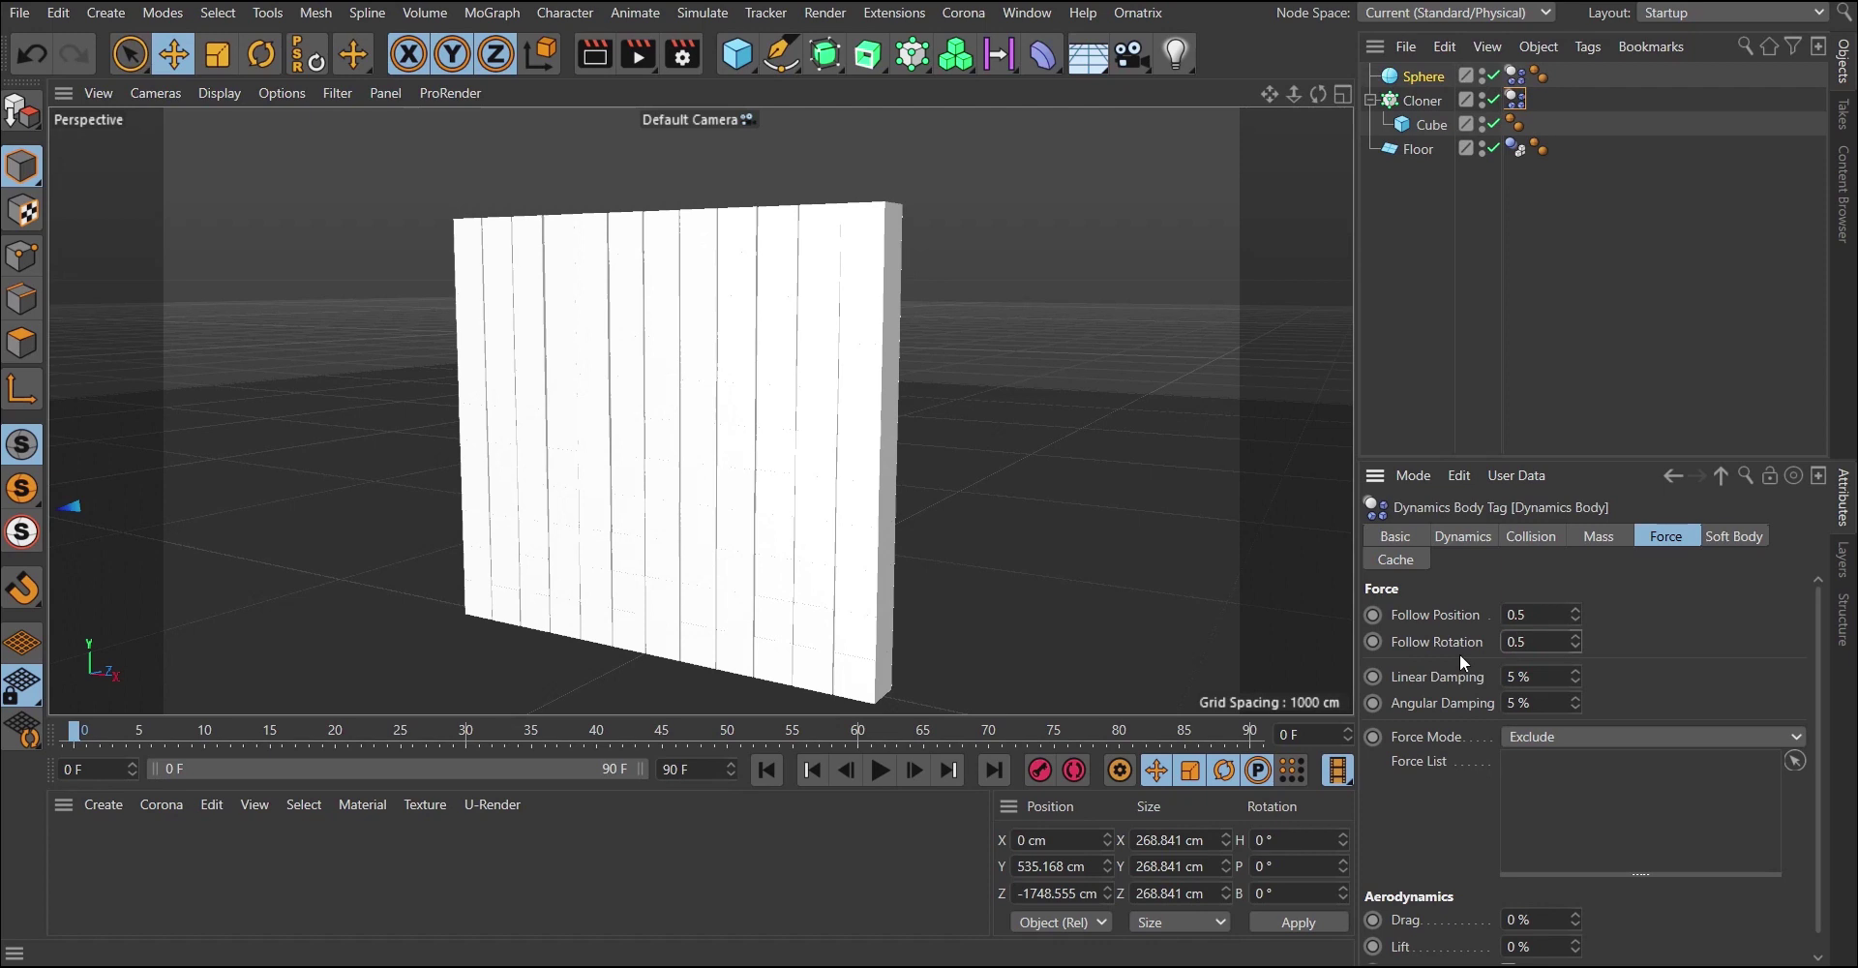
pyautogui.click(880, 772)
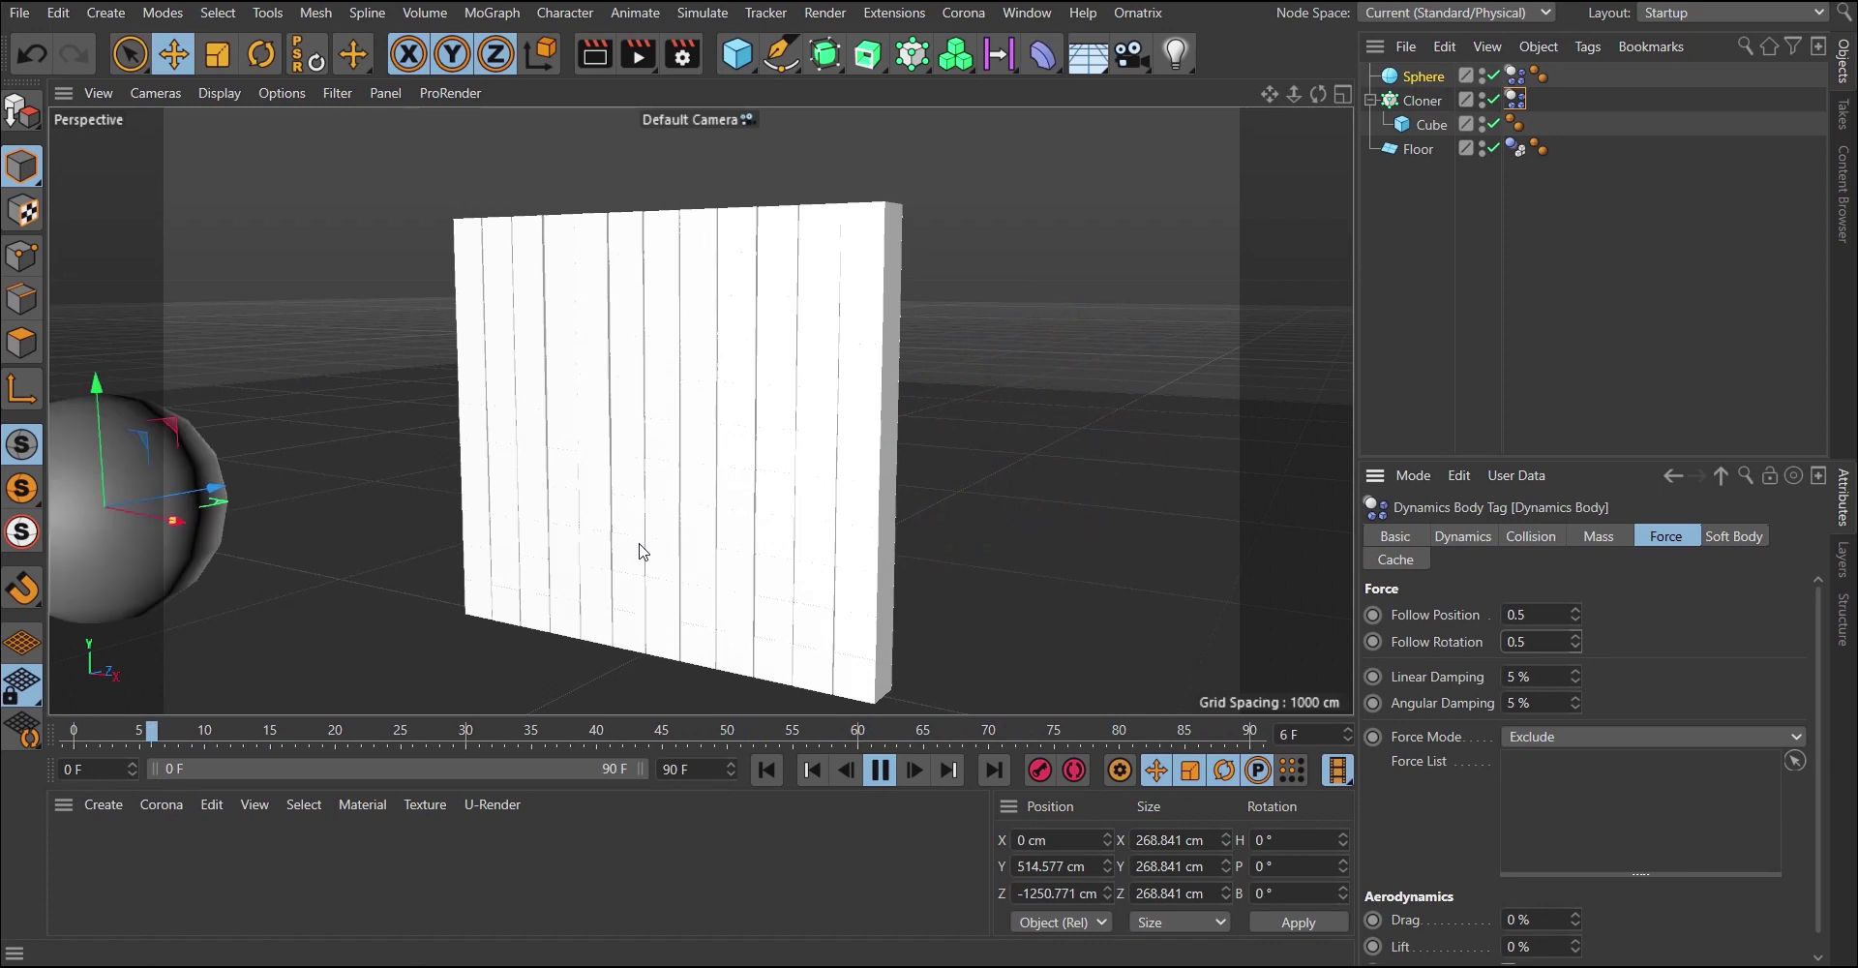
# Set the Cloner's Follow Position and Follow Rotation to 0.1 each while the simulation plays.
pyautogui.moveTo(1547, 615); pyautogui.dragTo(1409, 676)
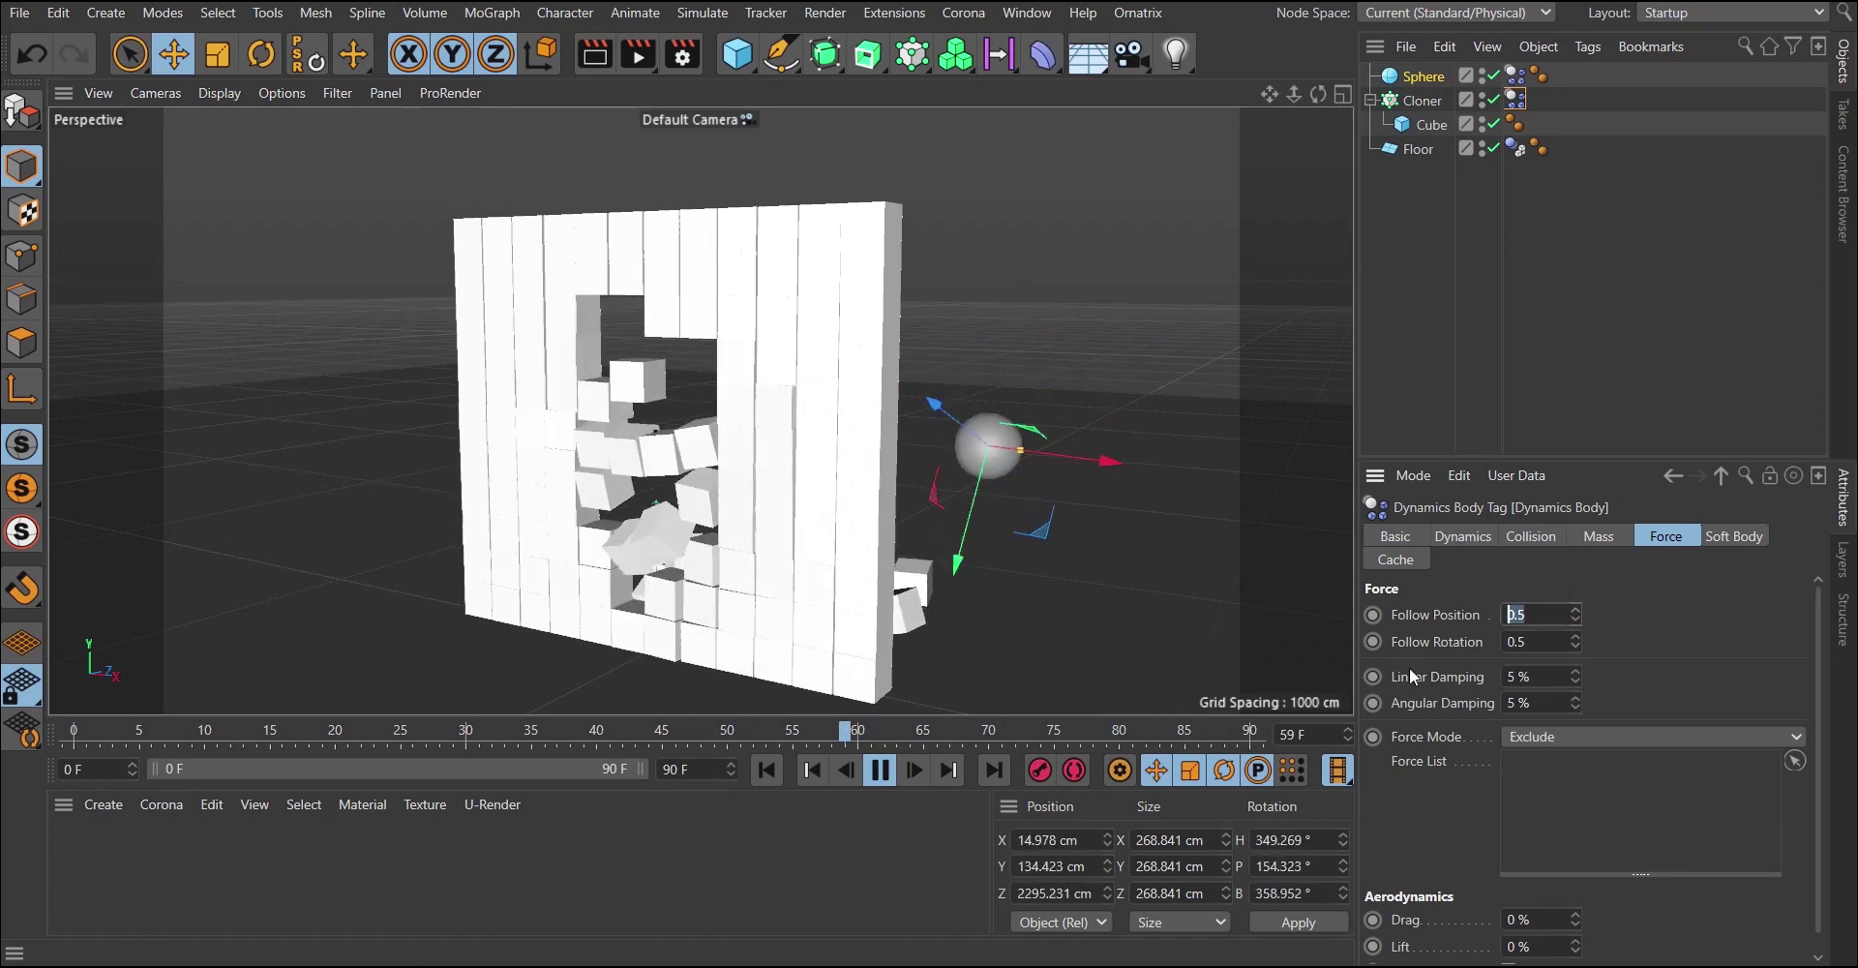
pyautogui.write('0.1')
pyautogui.press('Return')
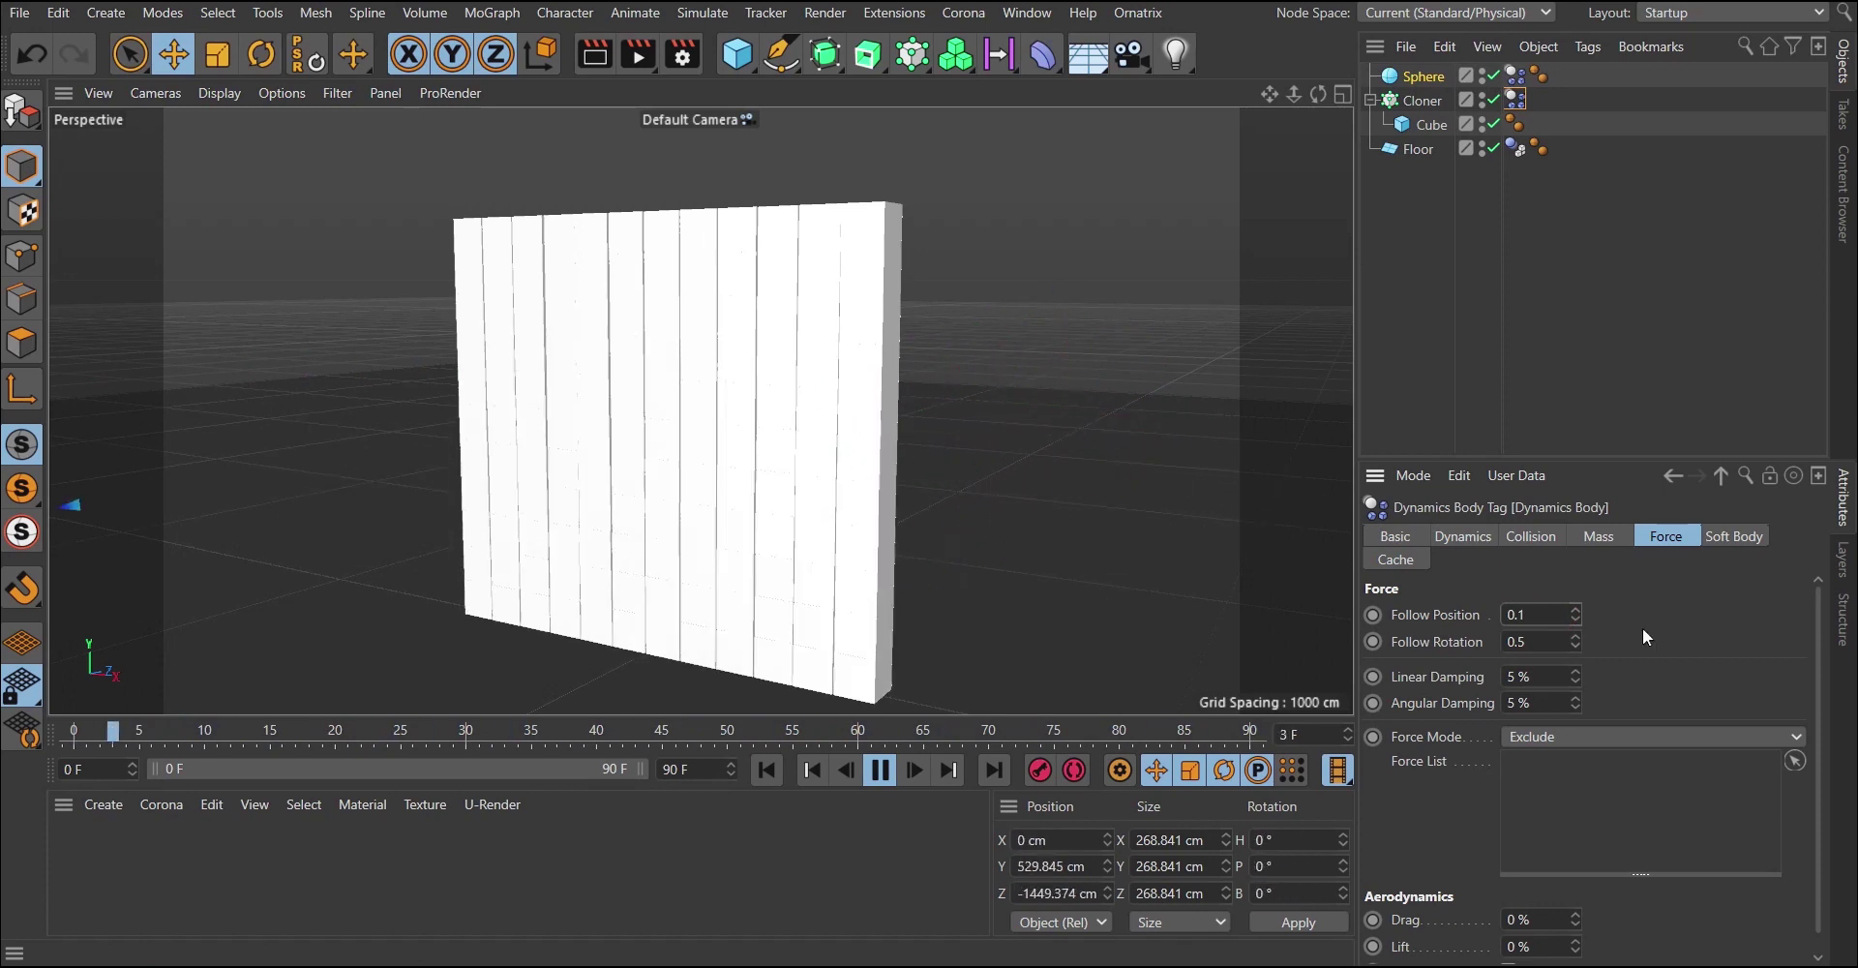
pyautogui.moveTo(1547, 643); pyautogui.dragTo(1461, 717)
pyautogui.write('.')
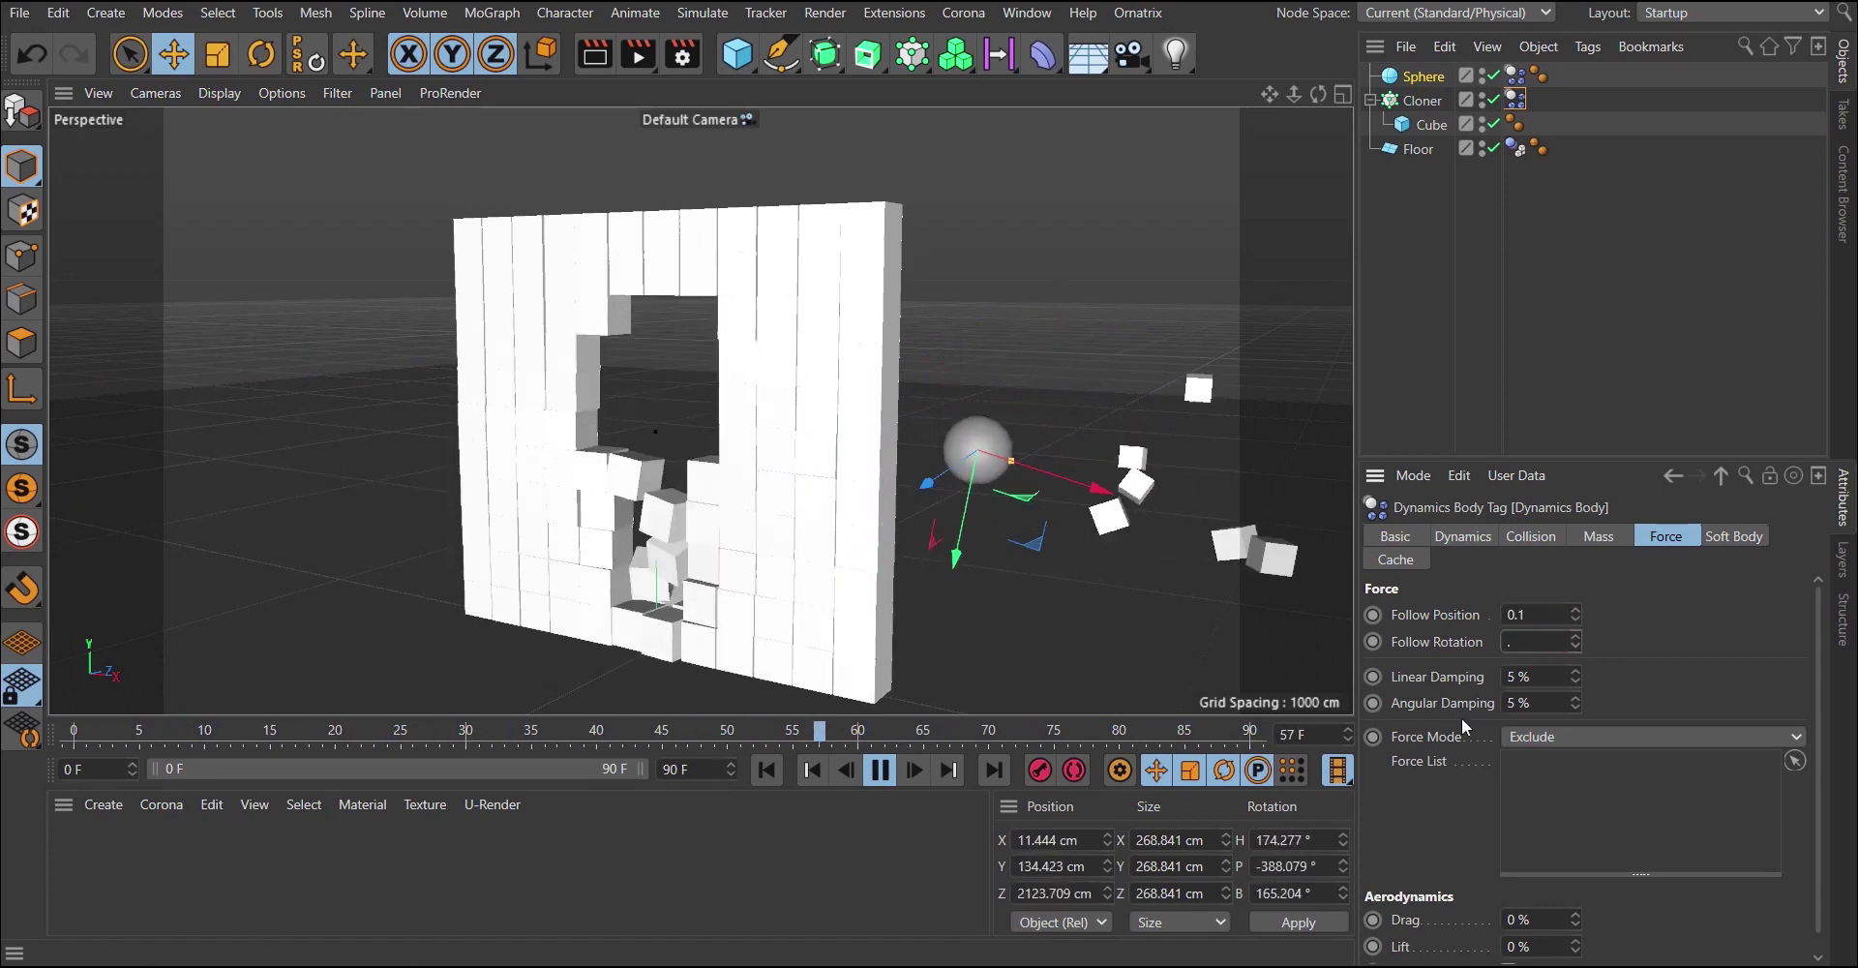
pyautogui.write('1')
pyautogui.press('Return')
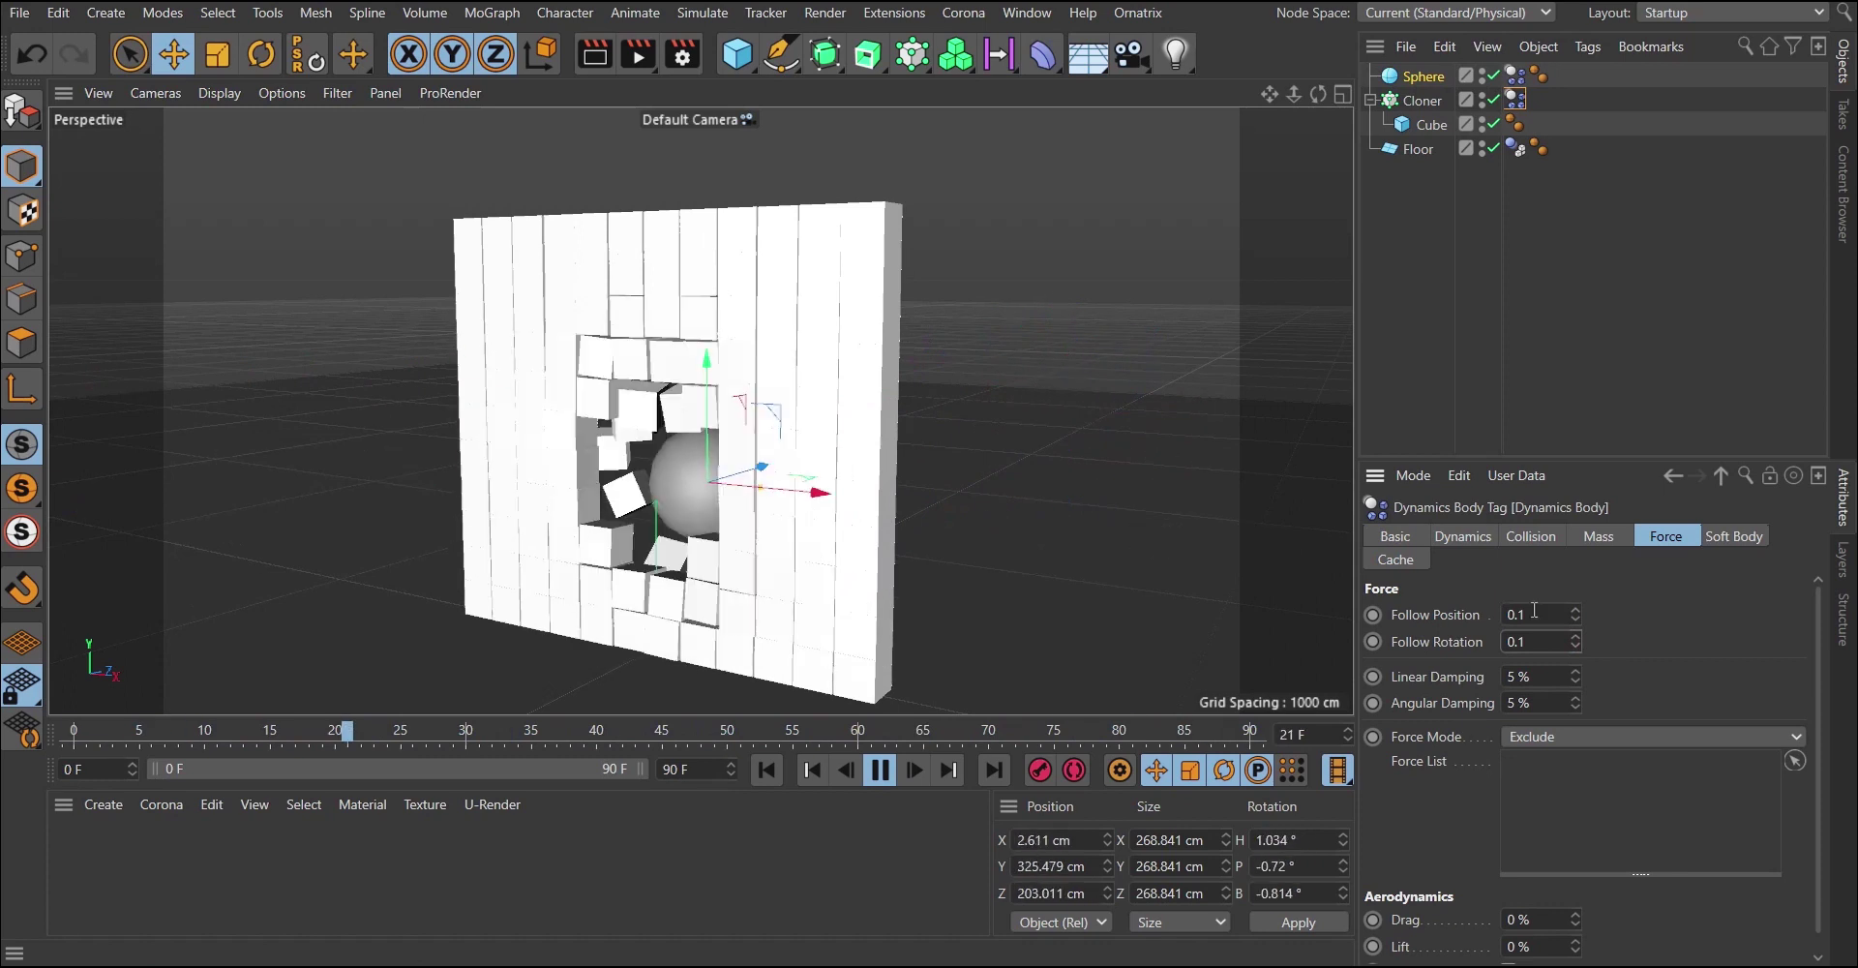
# Set the Cloner's Follow Position to 10, watch the impact on the wall, and return to the first frame.
pyautogui.doubleClick(1534, 613)
pyautogui.write('10')
pyautogui.press('Return')
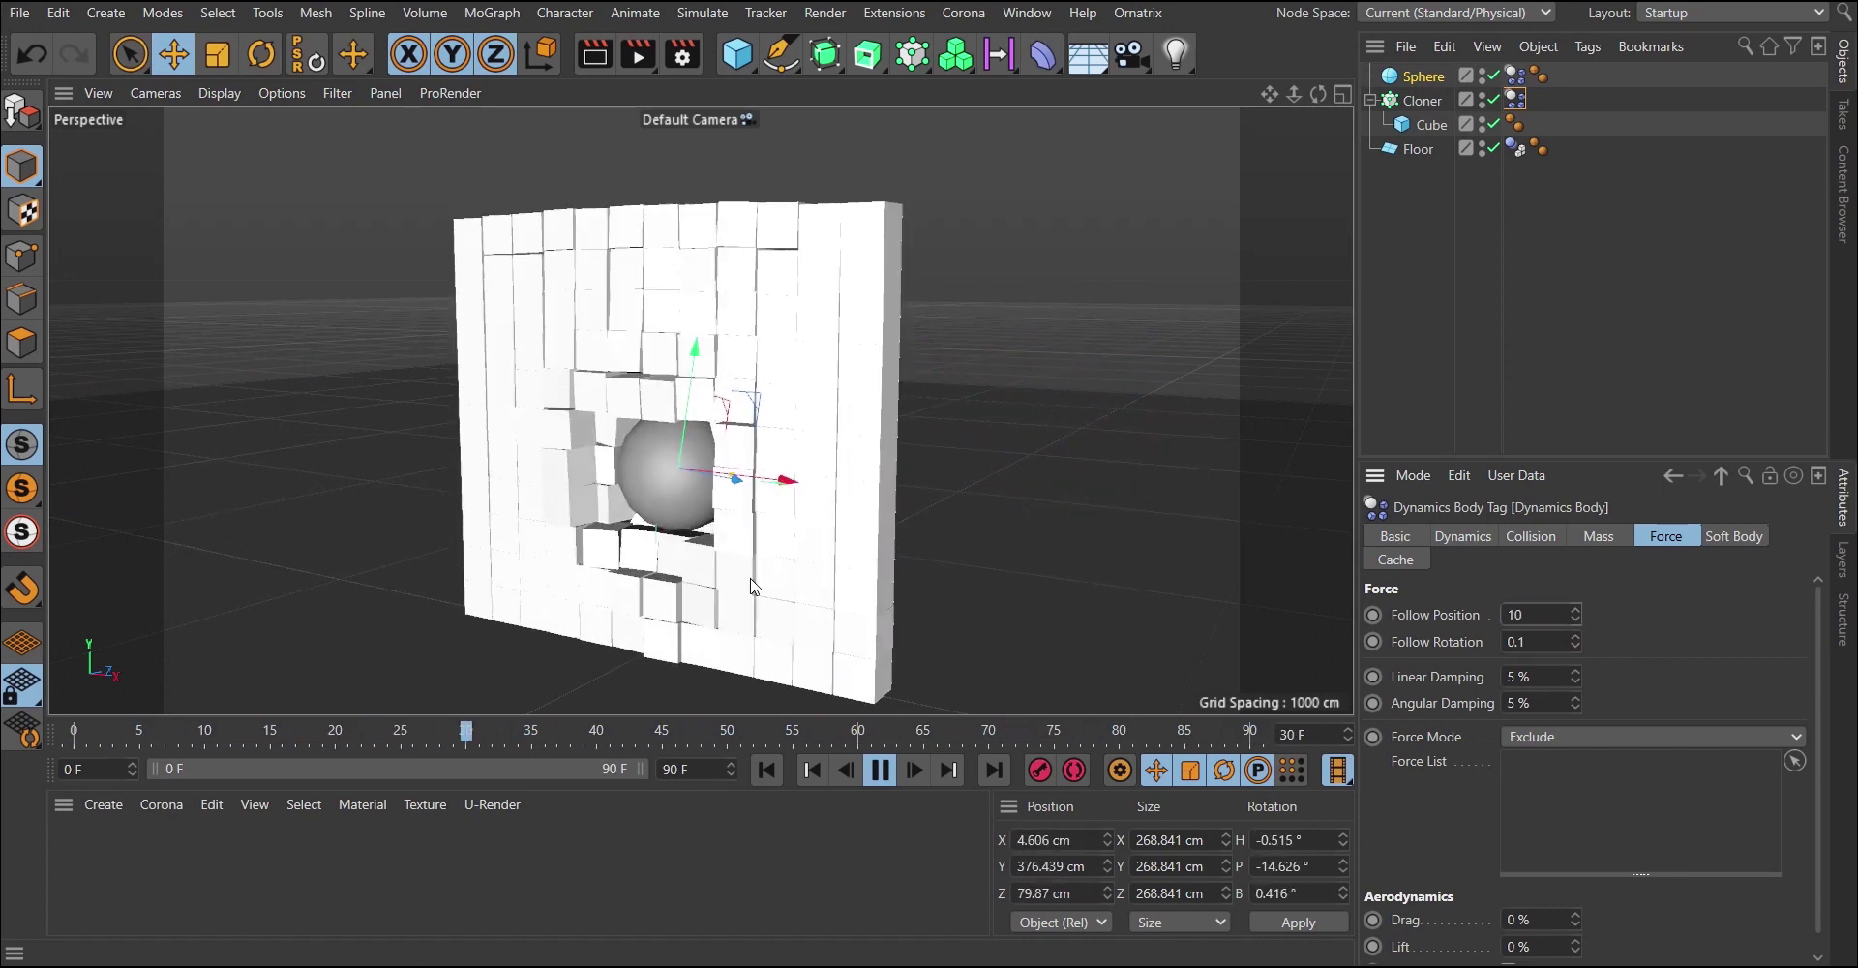
pyautogui.click(781, 774)
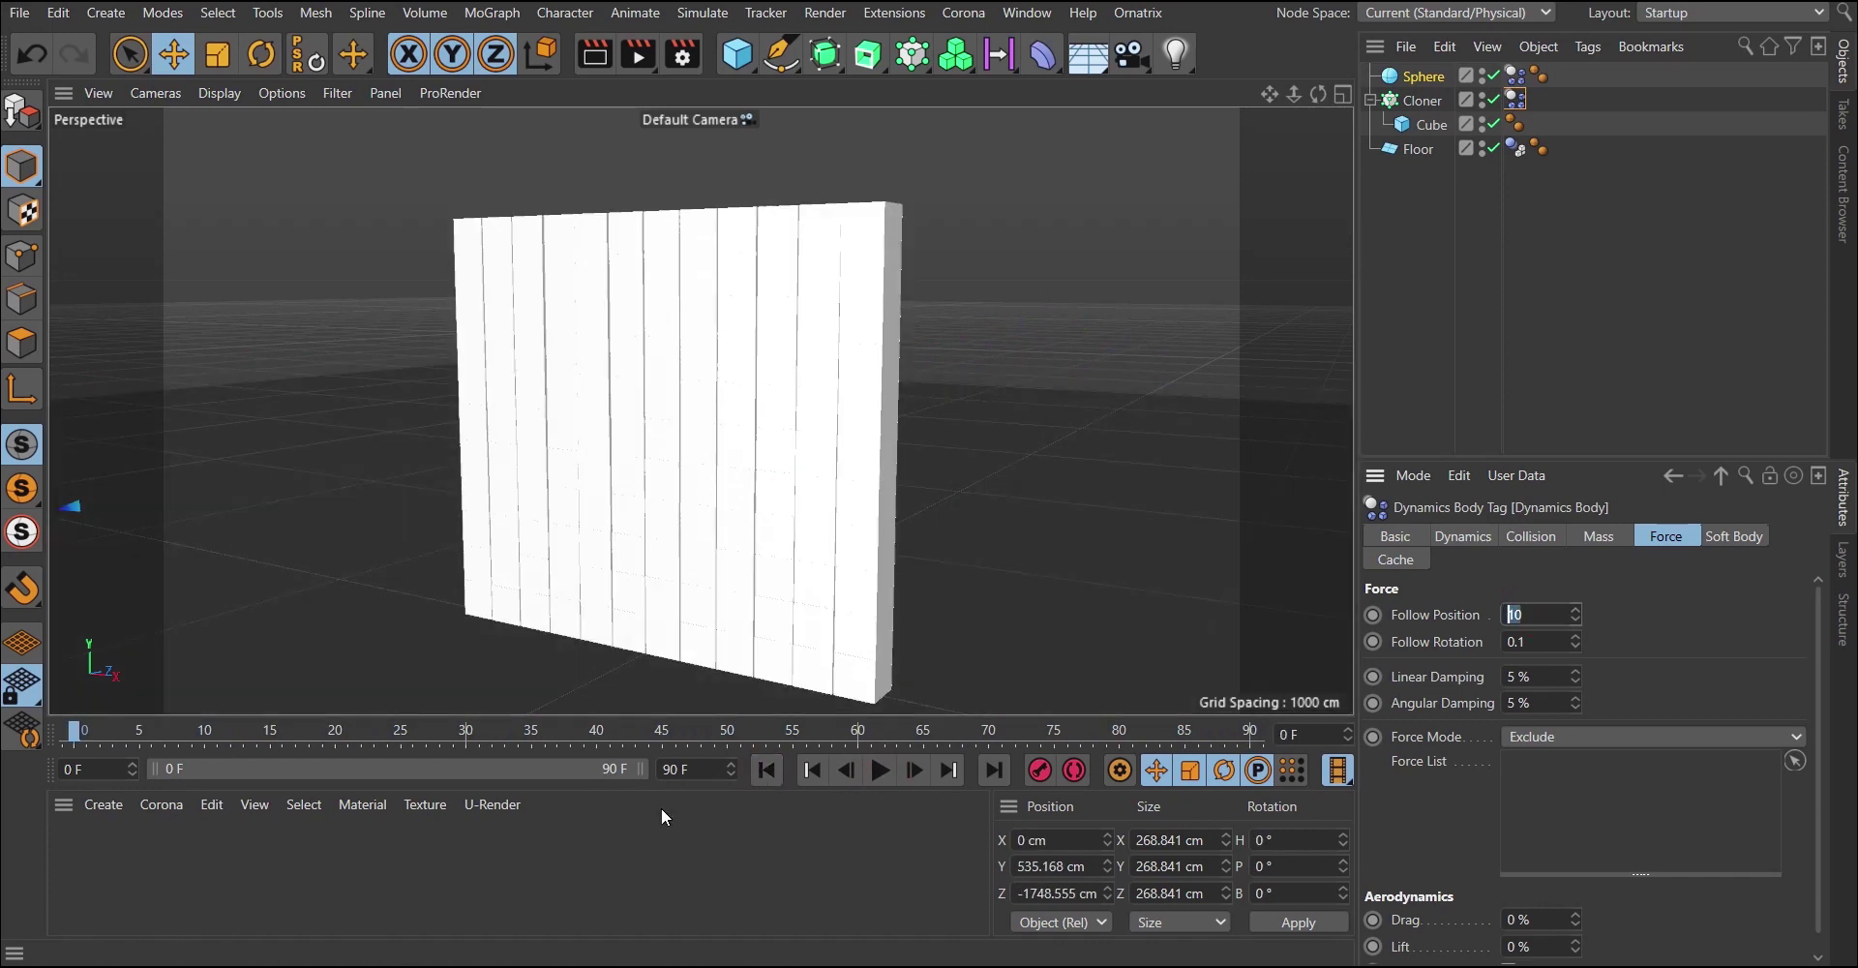
# Extend the project length to 200 frames and stretch the preview range to the full 200 frames.
pyautogui.write('200')
pyautogui.press('Return')
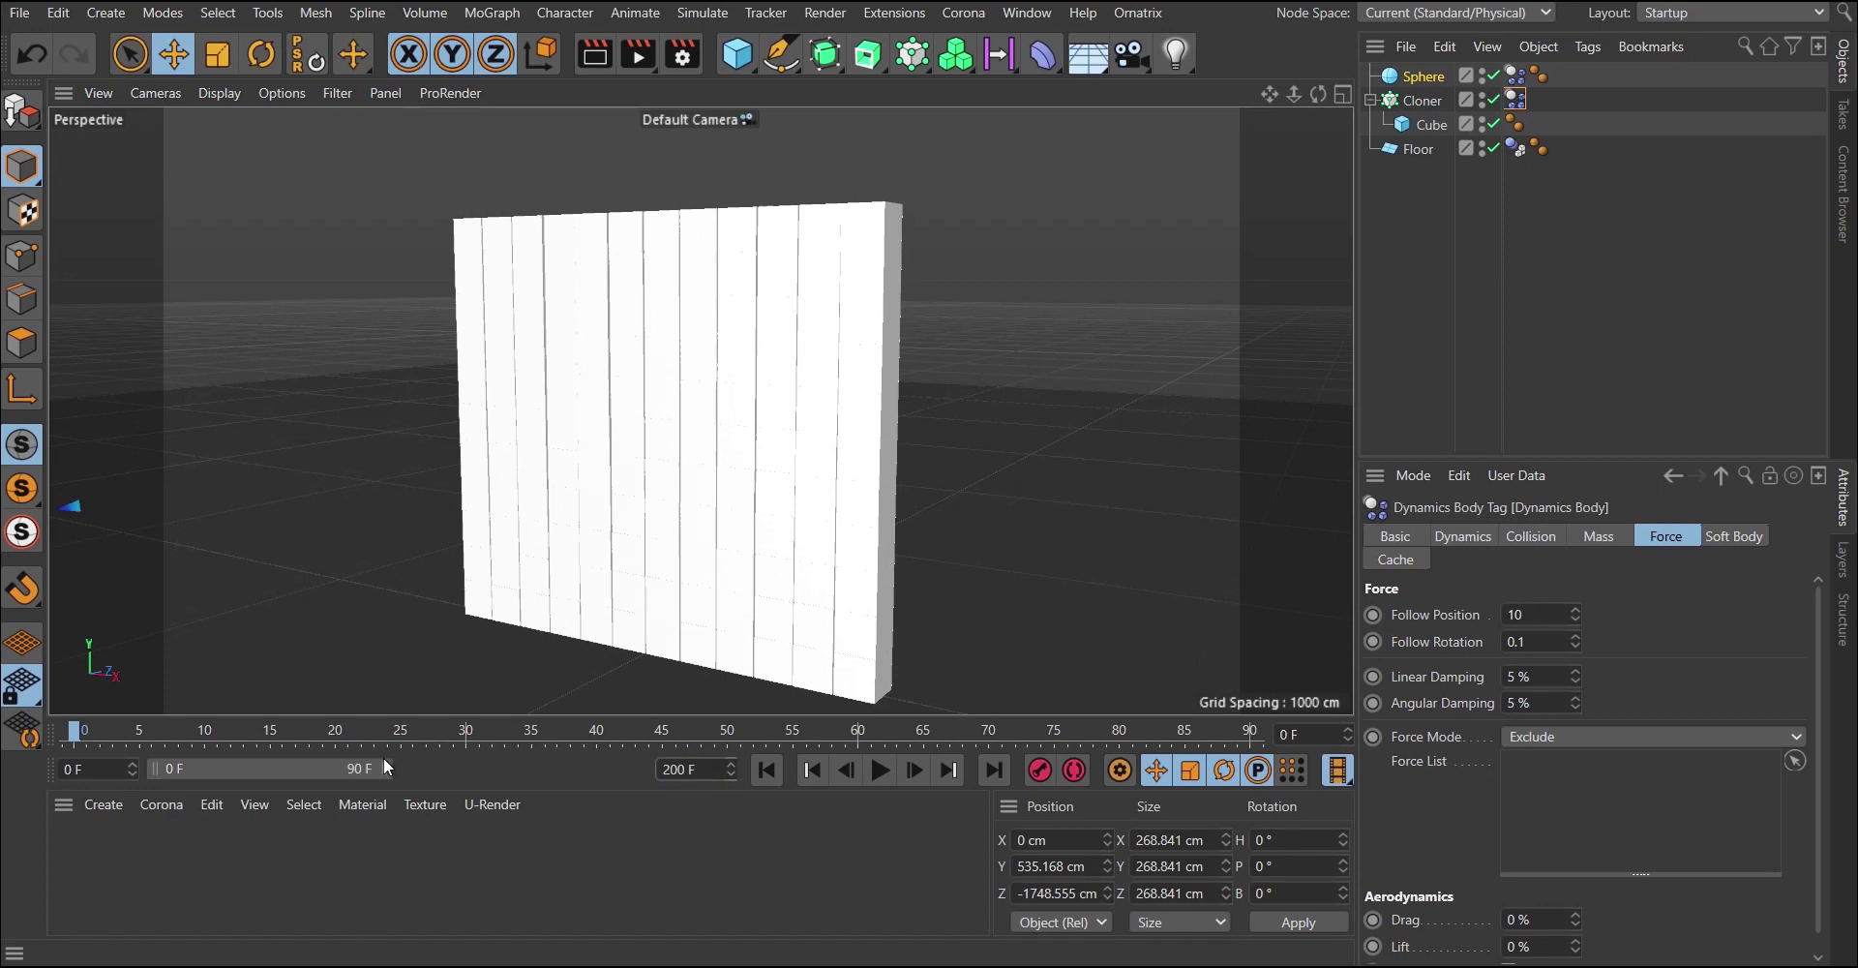
pyautogui.moveTo(383, 761); pyautogui.dragTo(644, 767)
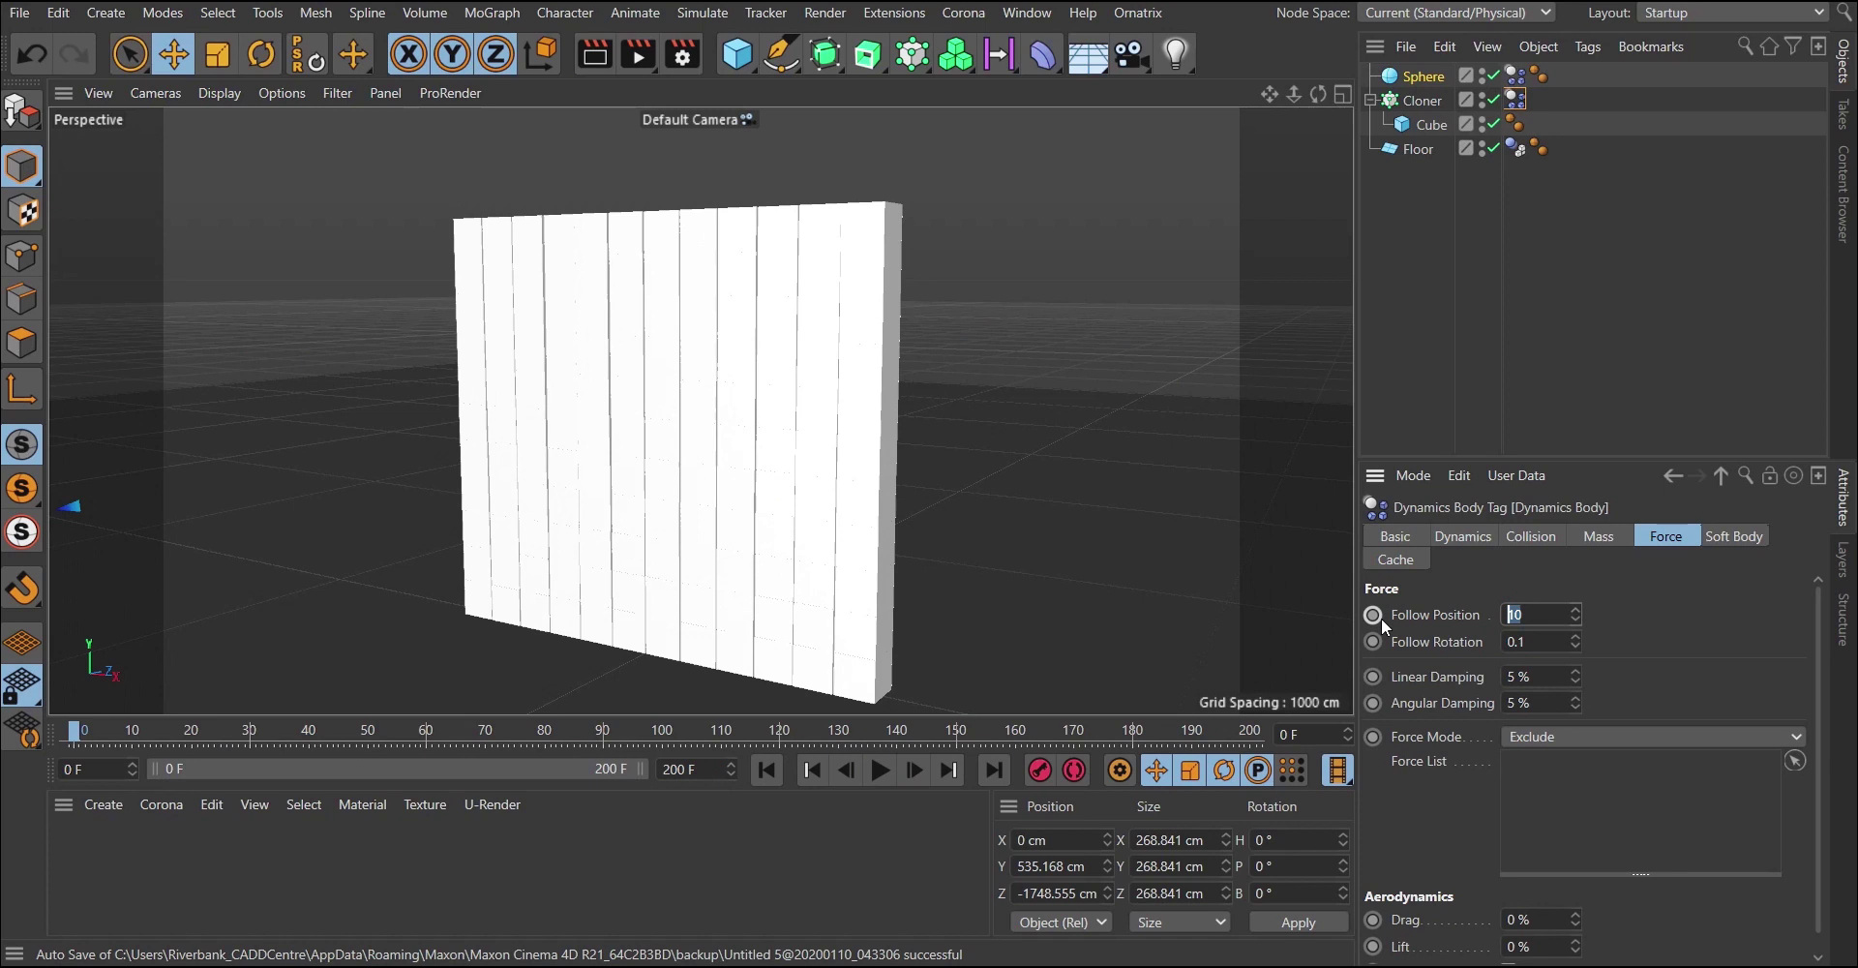
# Play the simulation with the Cloner's Follow Position at 0.2, raising it to 10 during playback to test the wall's reassembly.
pyautogui.write('0.2')
pyautogui.press('Return')
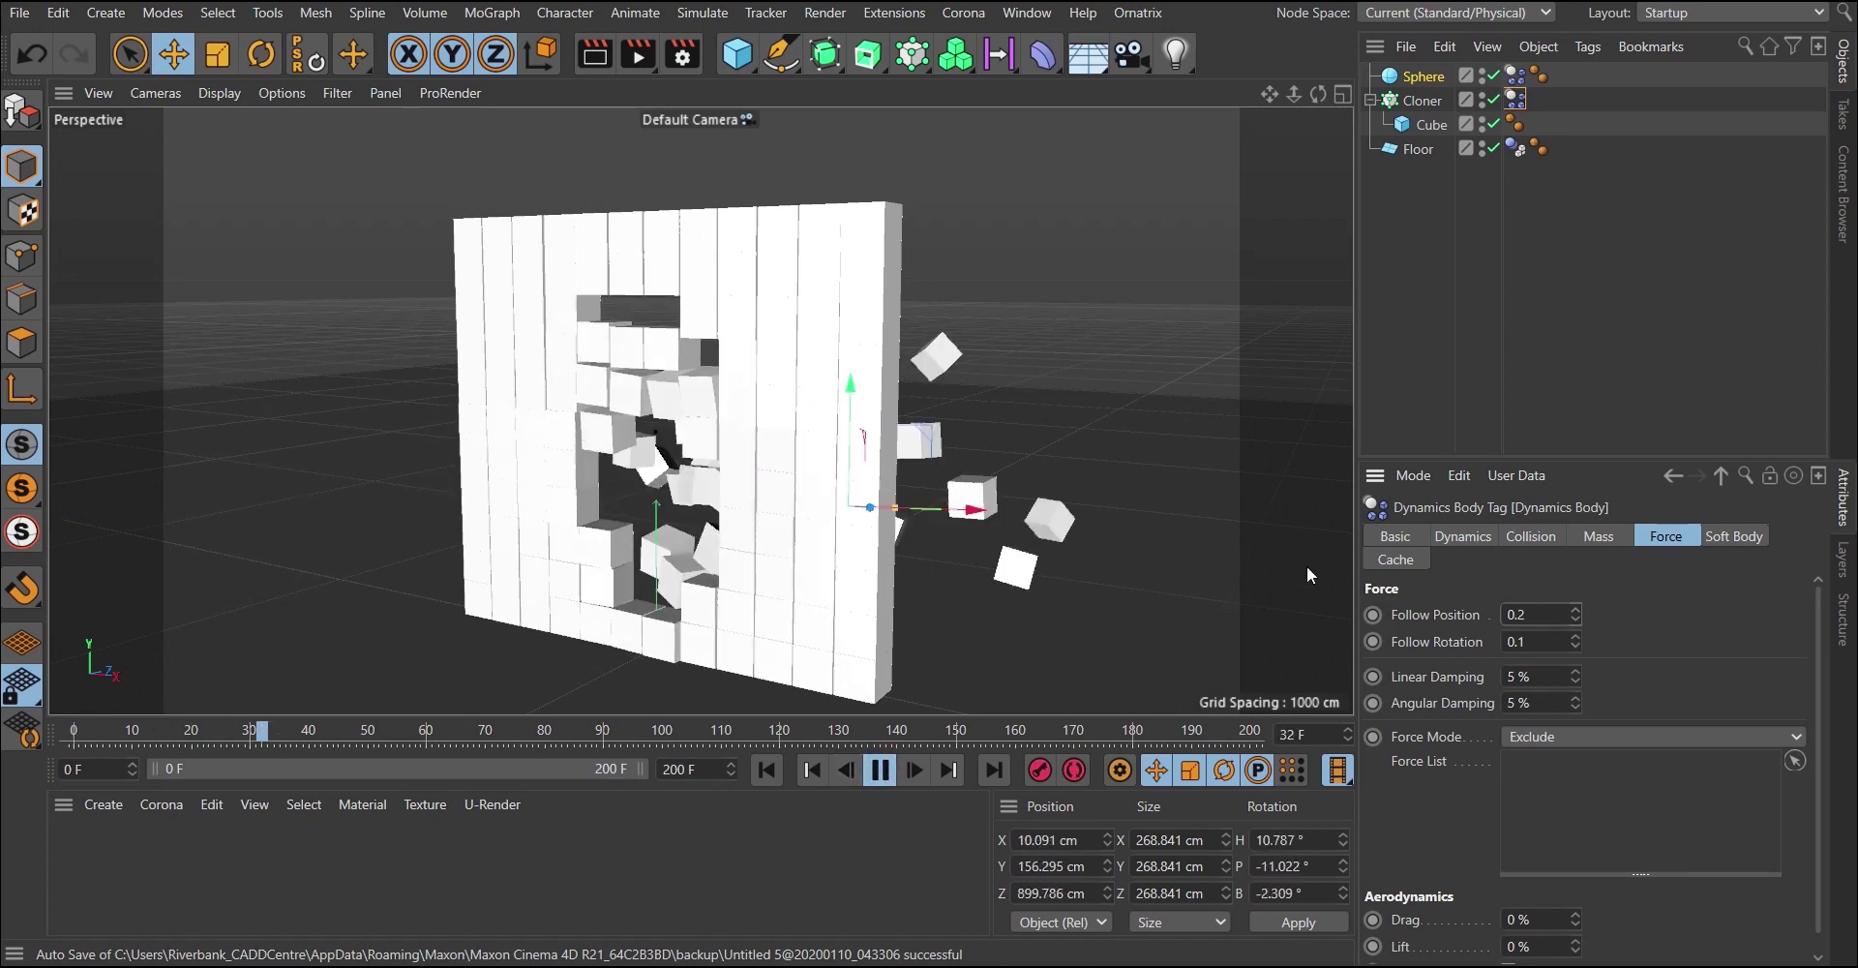
pyautogui.doubleClick(1536, 614)
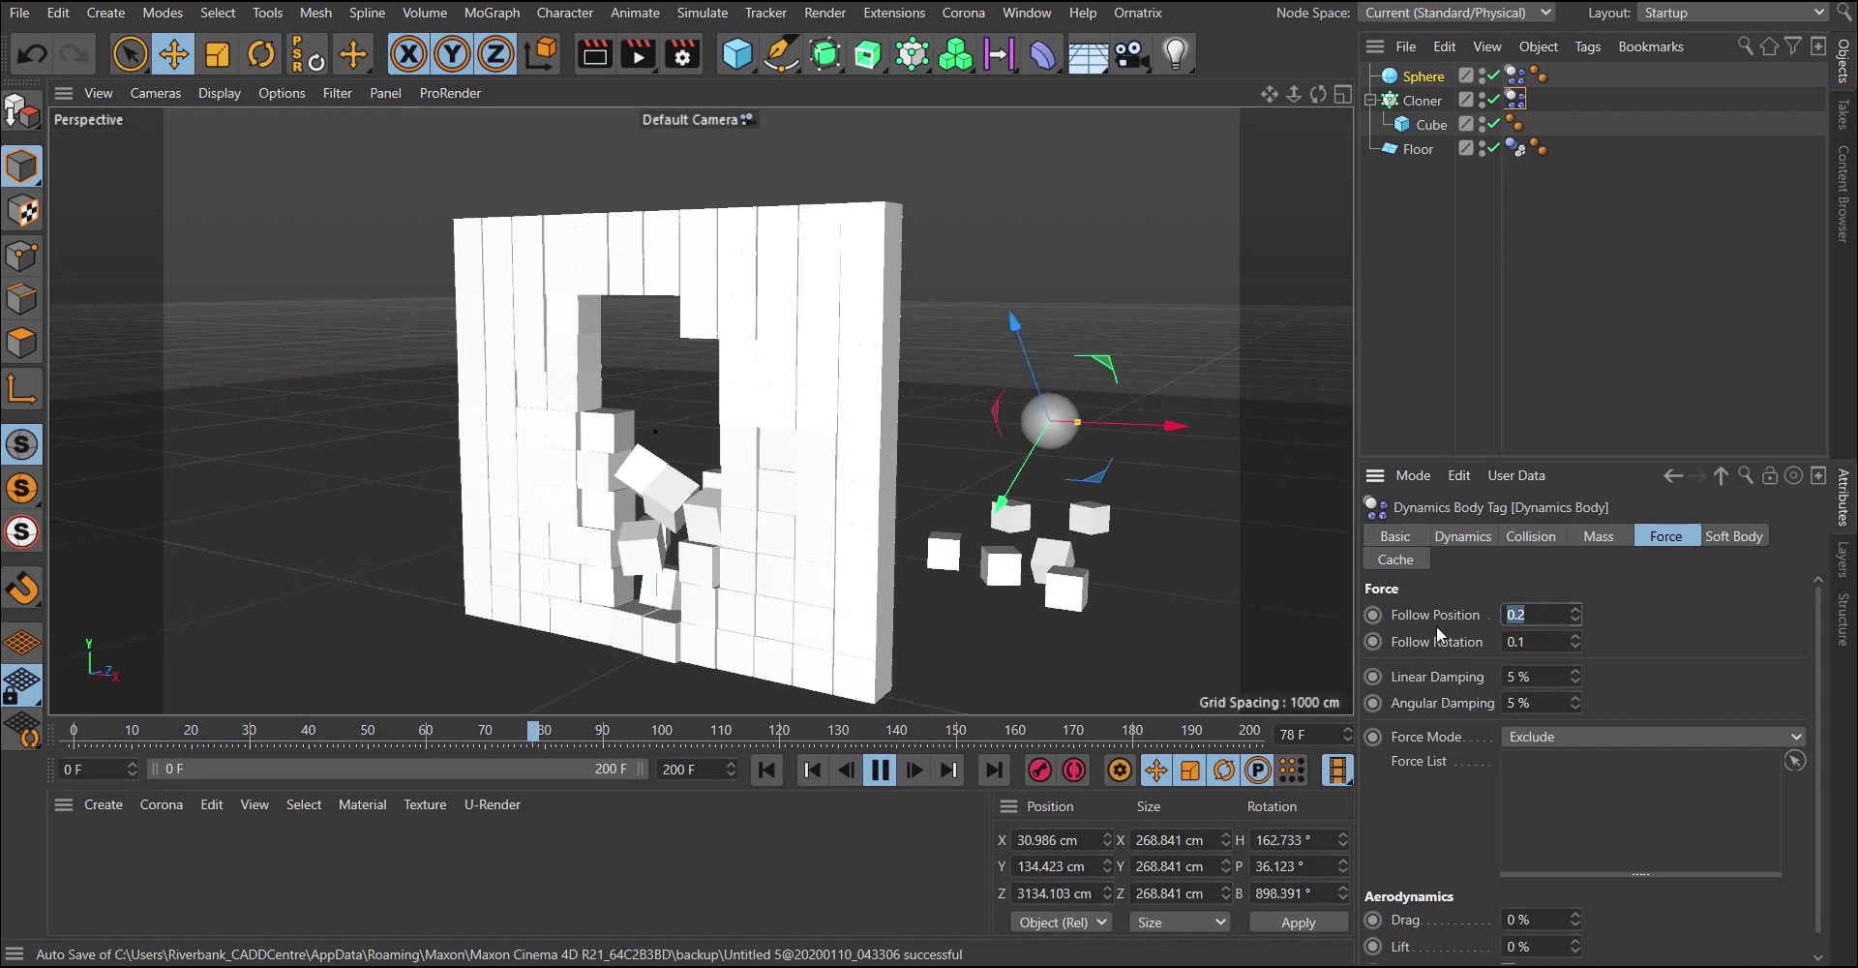
pyautogui.write('100')
pyautogui.press('BackSpace')
pyautogui.press('BackSpace')
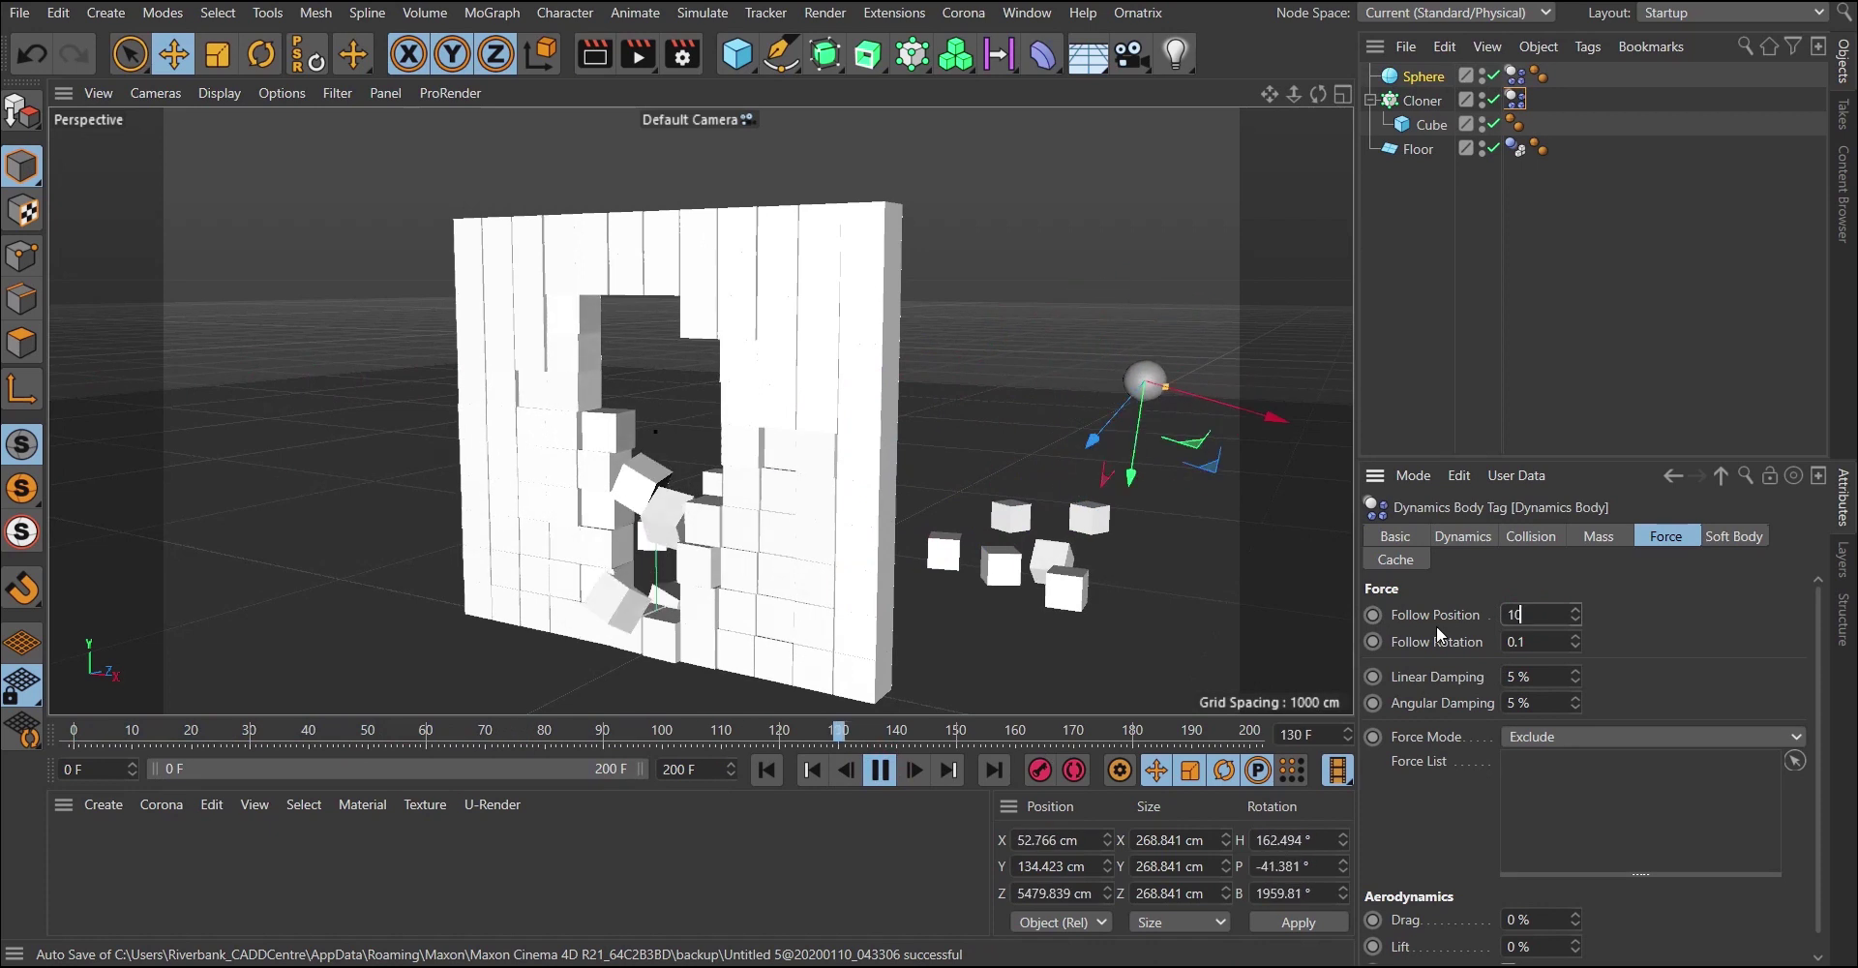
pyautogui.write('00')
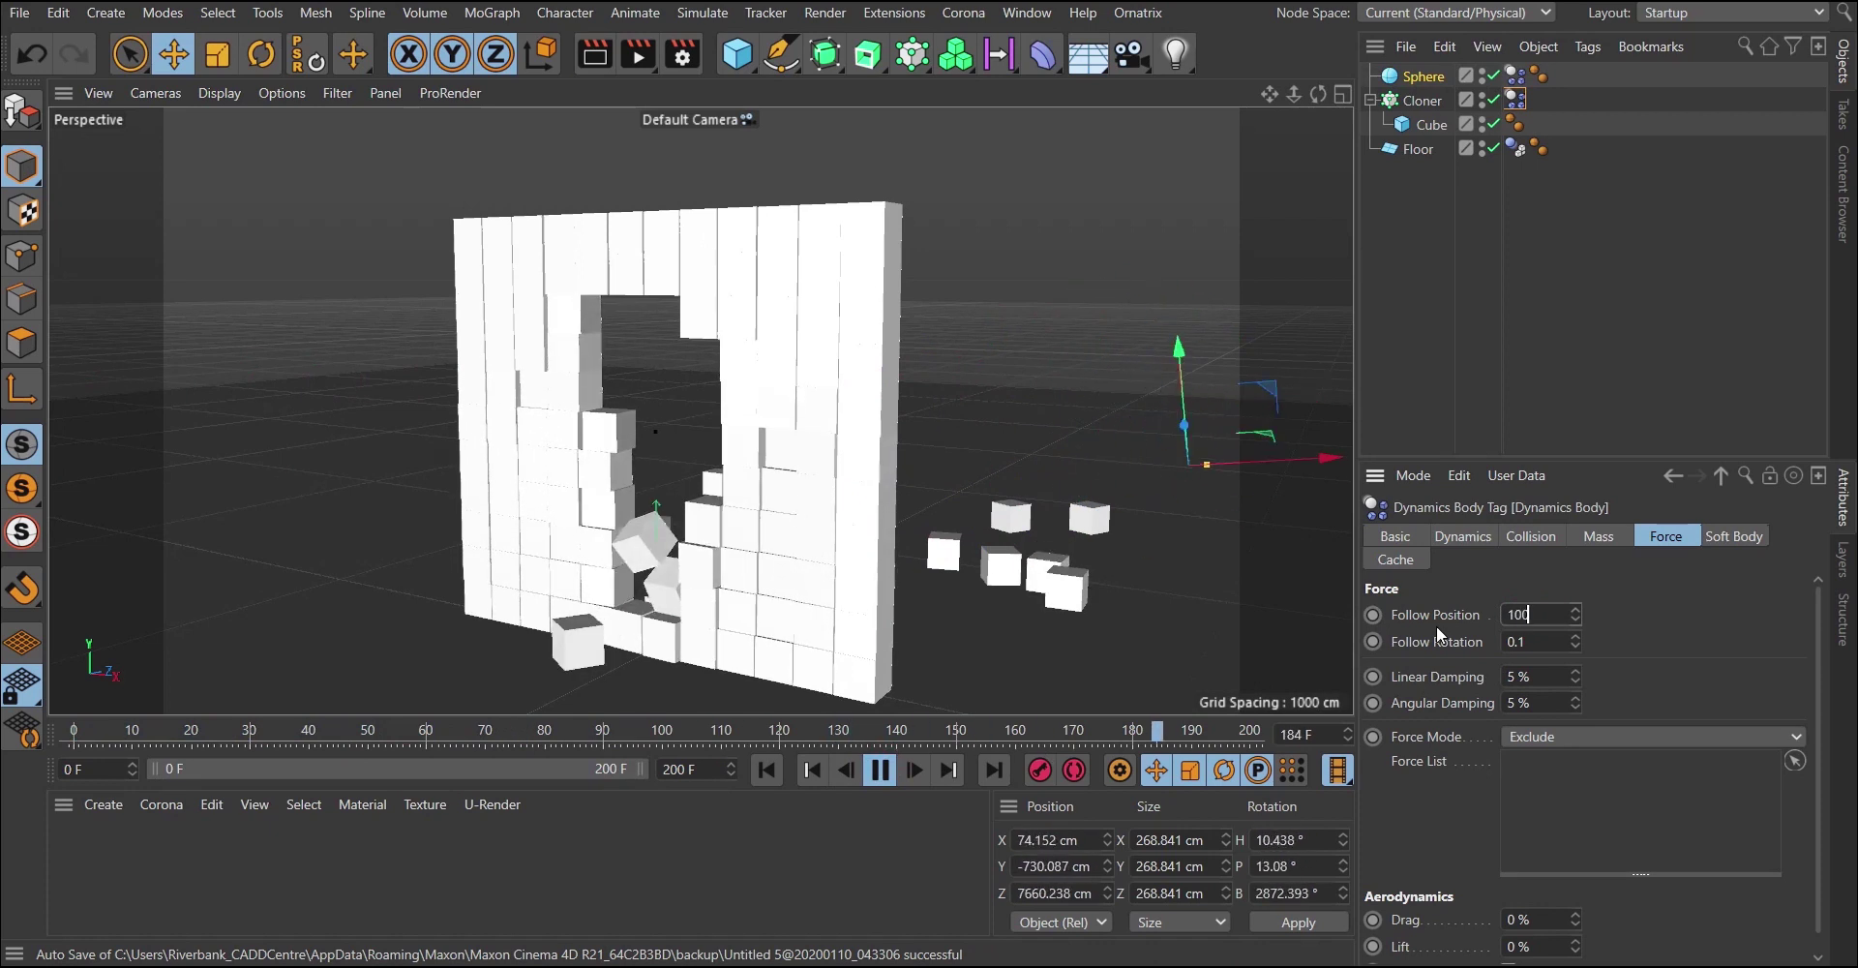
pyautogui.press('BackSpace')
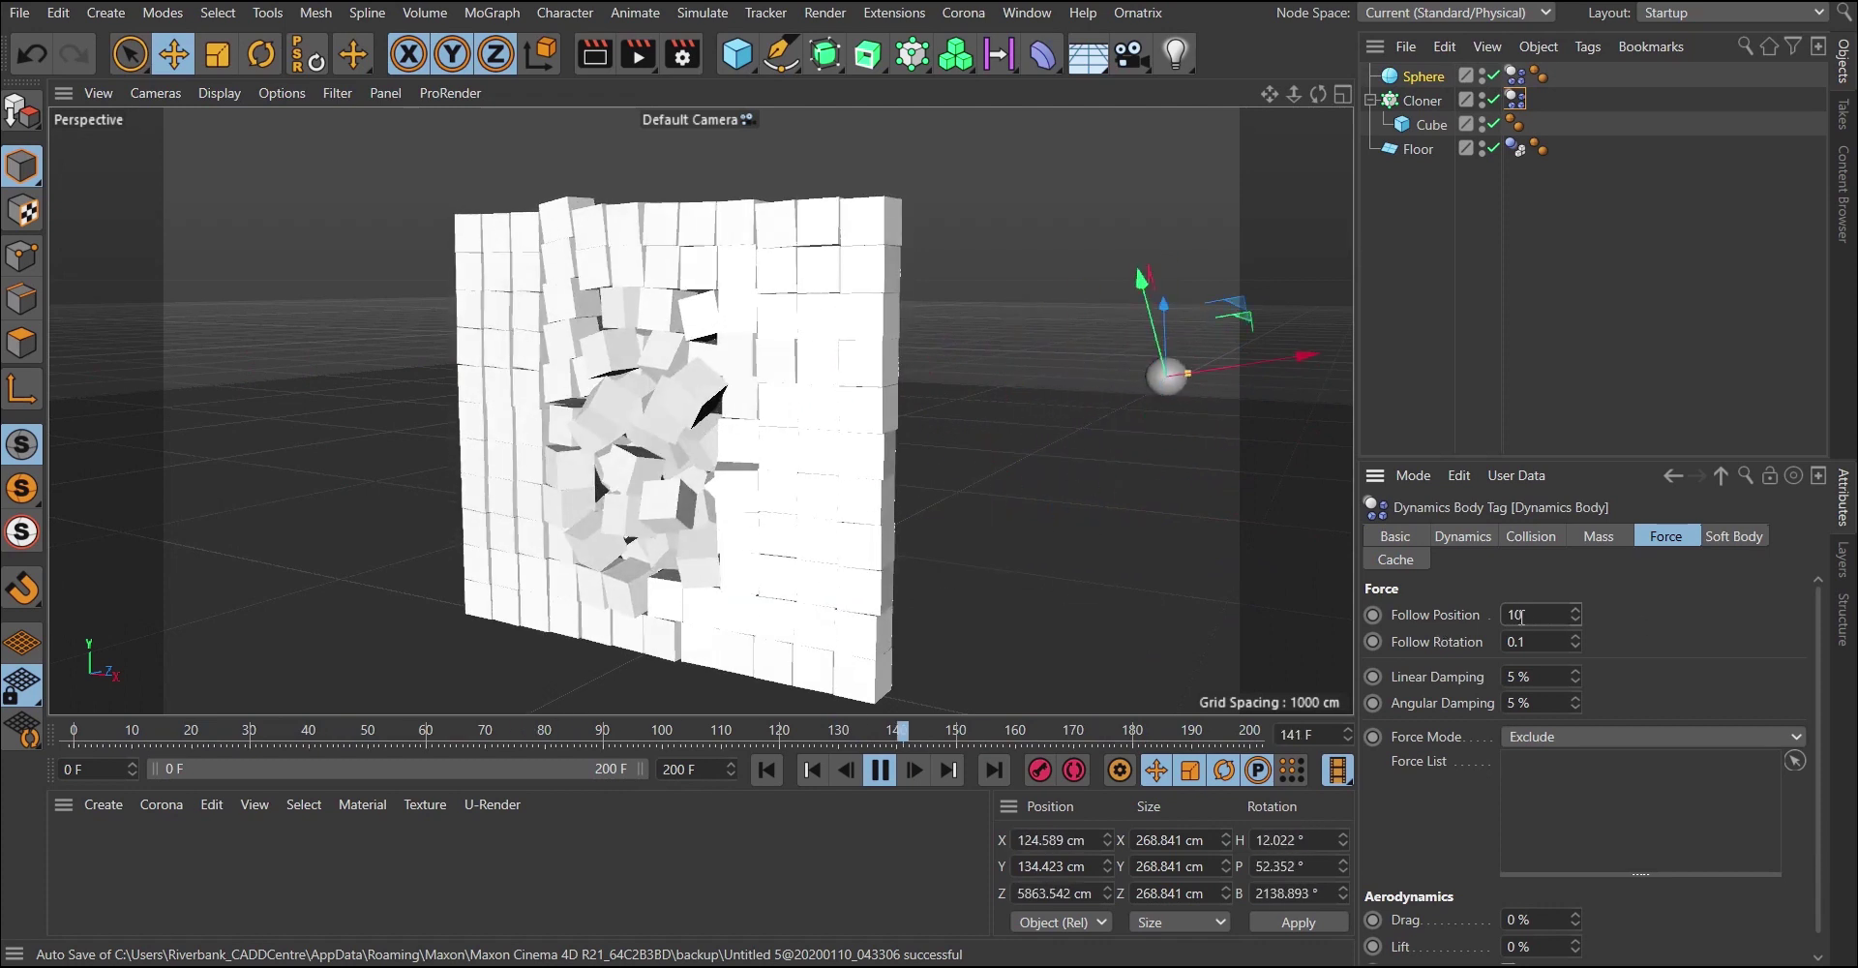
# Set the Cloner's Follow Position to 0 and examine the broken wall from several angles during playback.
pyautogui.write('0')
pyautogui.press('Return')
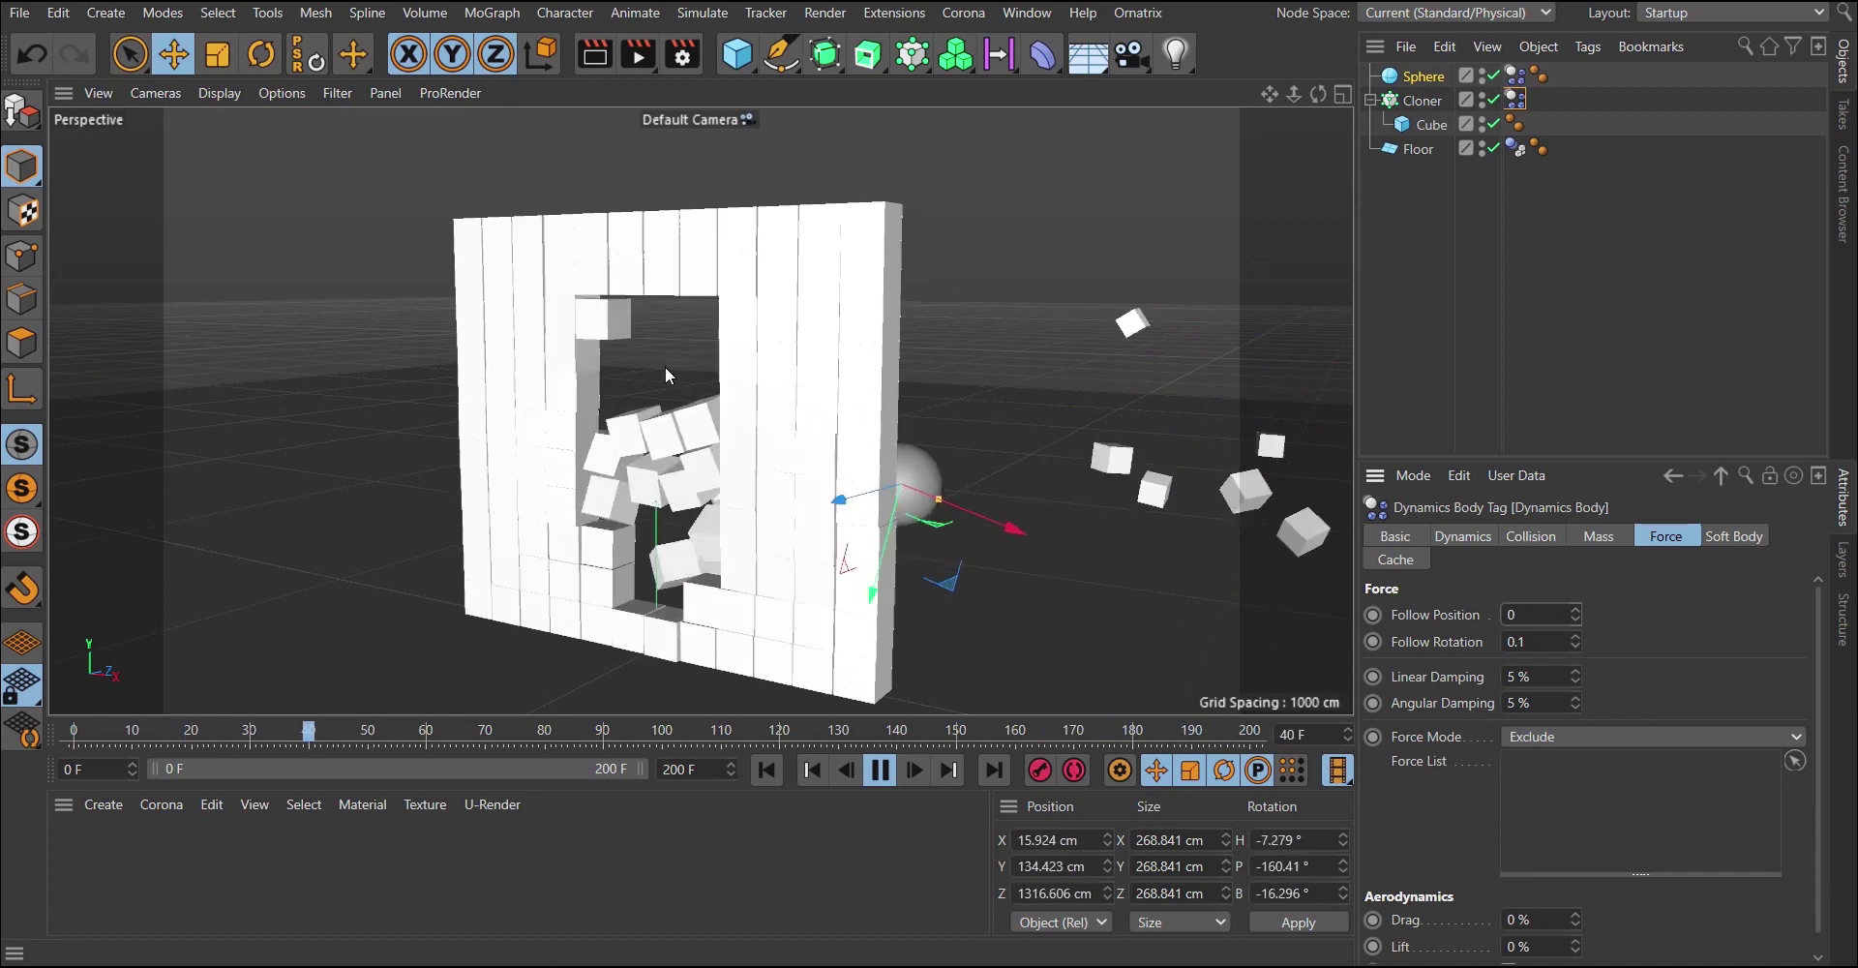
pyautogui.keyDown('alt'); pyautogui.moveTo(550, 309); pyautogui.dragTo(593, 316); pyautogui.keyUp('alt')
pyautogui.scroll(-5, 644, 351)
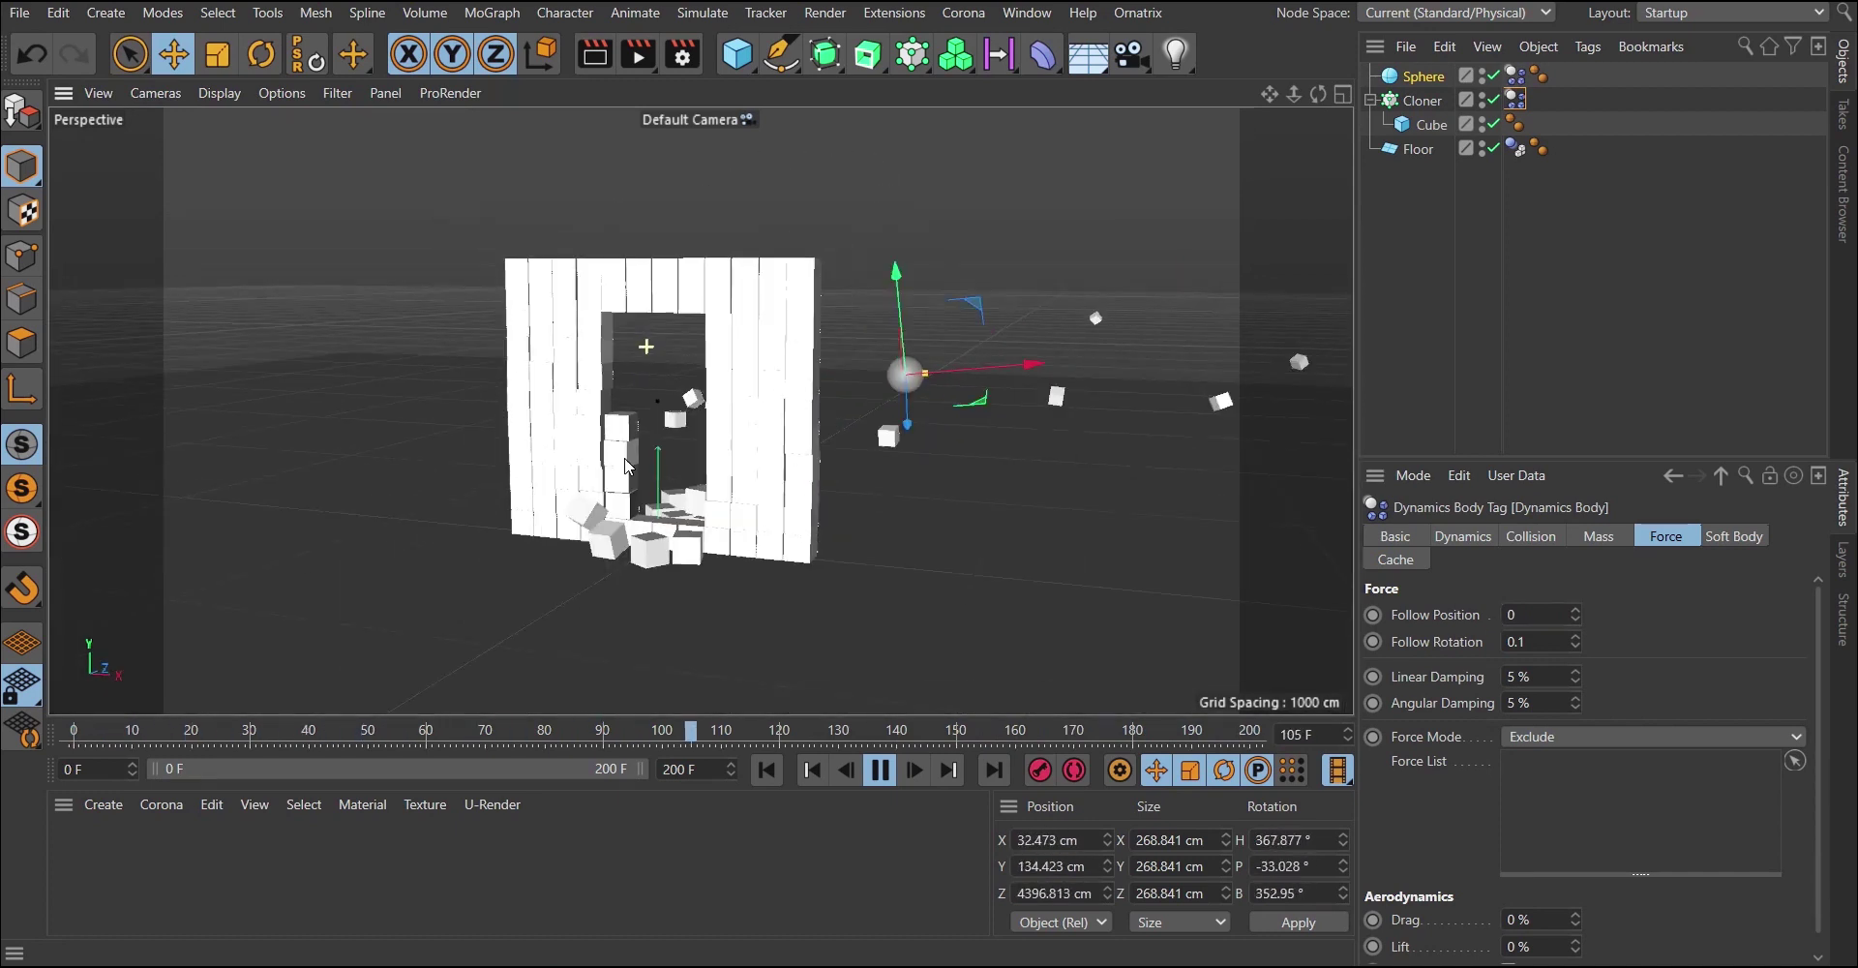
pyautogui.keyDown('alt'); pyautogui.moveTo(700, 411); pyautogui.dragTo(619, 380); pyautogui.keyUp('alt')
pyautogui.keyDown('alt'); pyautogui.moveTo(742, 279); pyautogui.dragTo(829, 431, button='right'); pyautogui.keyUp('alt')
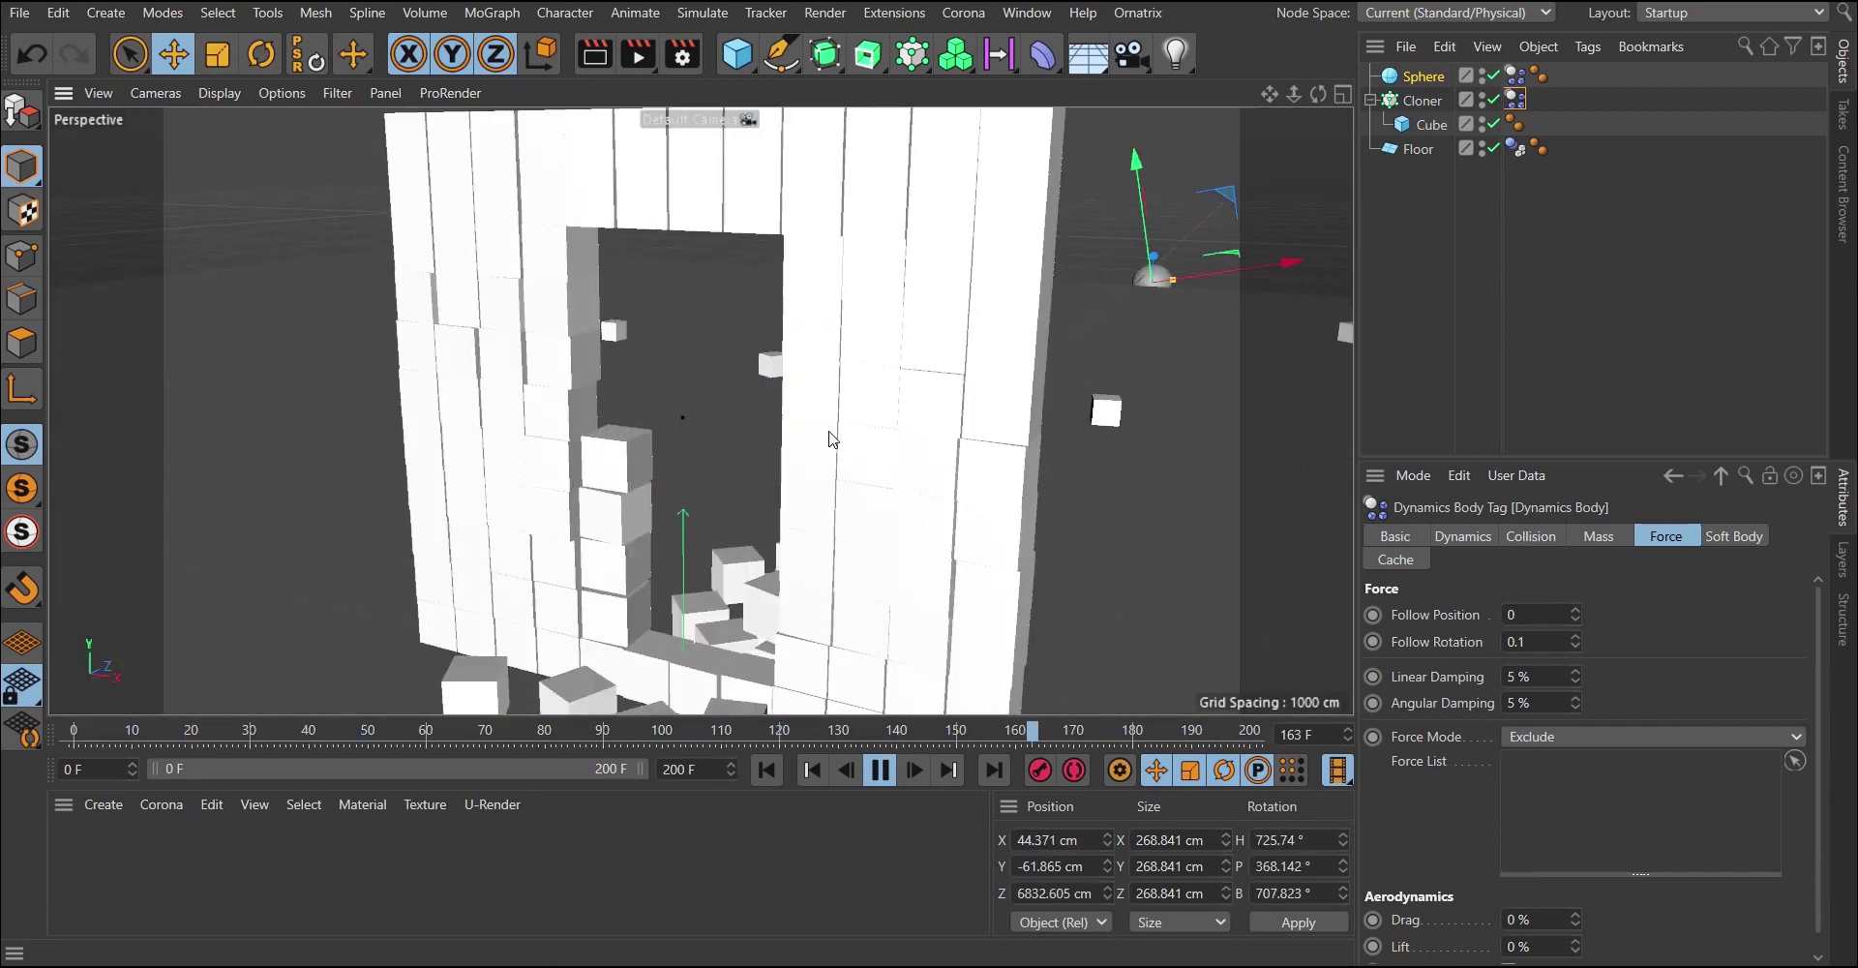
pyautogui.keyDown('alt'); pyautogui.moveTo(786, 324); pyautogui.dragTo(751, 277, button='right'); pyautogui.keyUp('alt')
pyautogui.keyDown('alt'); pyautogui.moveTo(751, 277); pyautogui.dragTo(693, 478, button='middle'); pyautogui.keyUp('alt')
pyautogui.keyDown('alt'); pyautogui.moveTo(701, 412); pyautogui.dragTo(666, 437, button='right'); pyautogui.keyUp('alt')
pyautogui.keyDown('alt'); pyautogui.moveTo(666, 444); pyautogui.dragTo(736, 526); pyautogui.keyUp('alt')
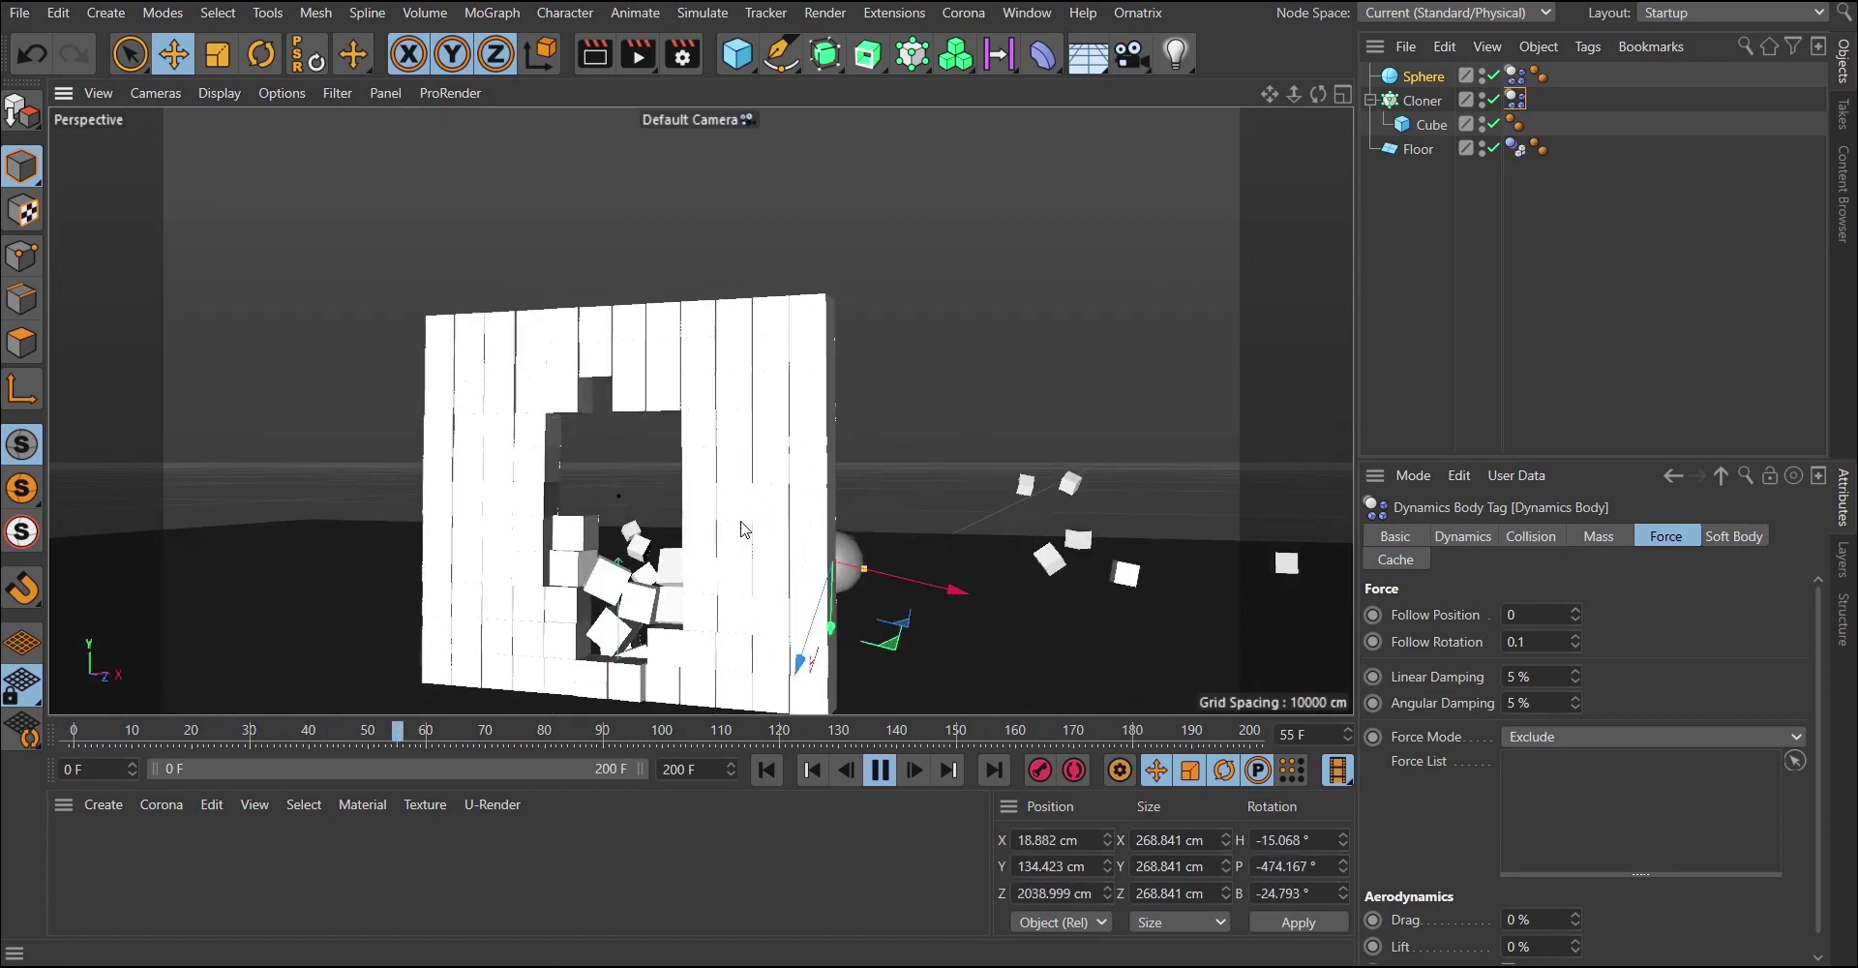